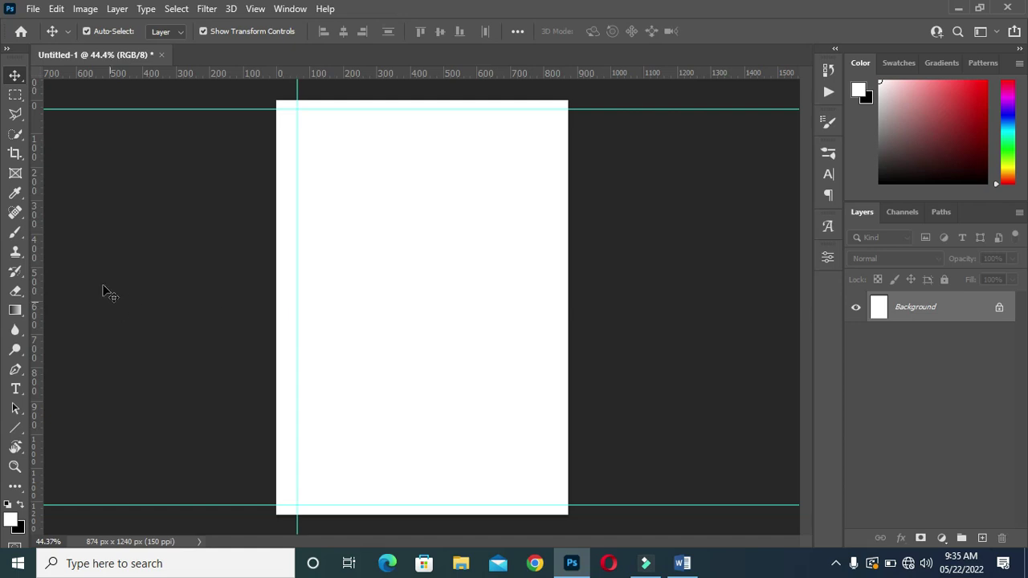
Add vertical guides about 60 px inside the page's right edge and on its left and right edges
left_click_drag(35, 263, 549, 288)
left_click_drag(38, 274, 277, 314)
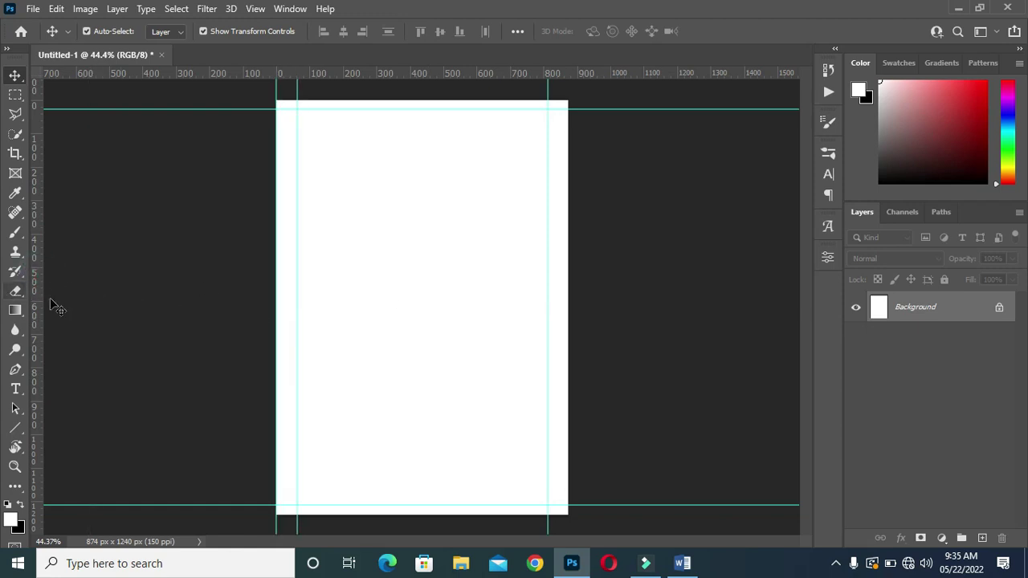
left_click_drag(39, 294, 568, 327)
Add horizontal guides along the top and bottom edges of the page
left_click_drag(484, 78, 486, 100)
left_click_drag(482, 155, 489, 508)
scroll(384, 337, "up", 1)
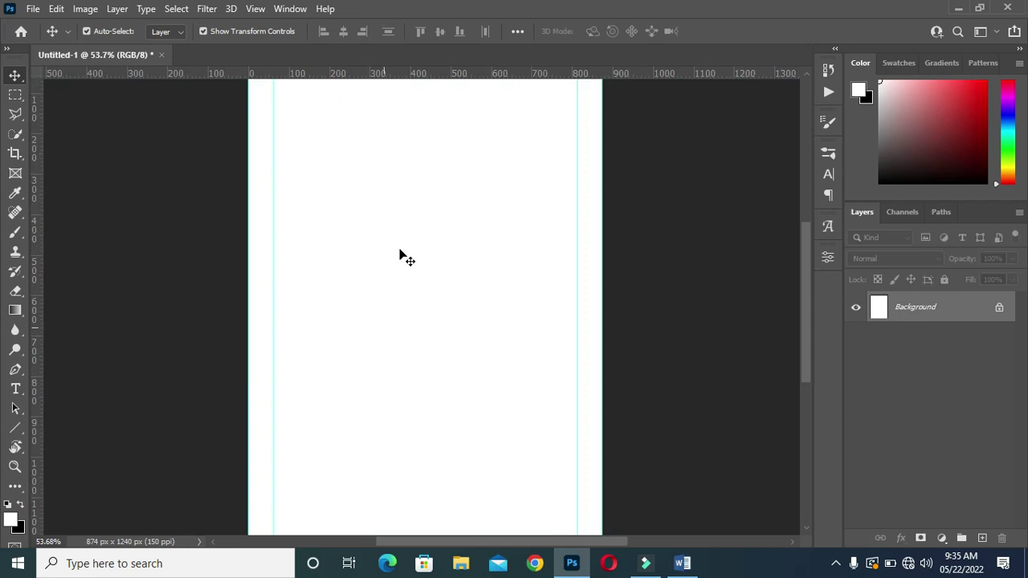
scroll(480, 200, "down", 1)
scroll(480, 200, "up", 1)
scroll(476, 187, "down", 1)
scroll(476, 186, "up", 1)
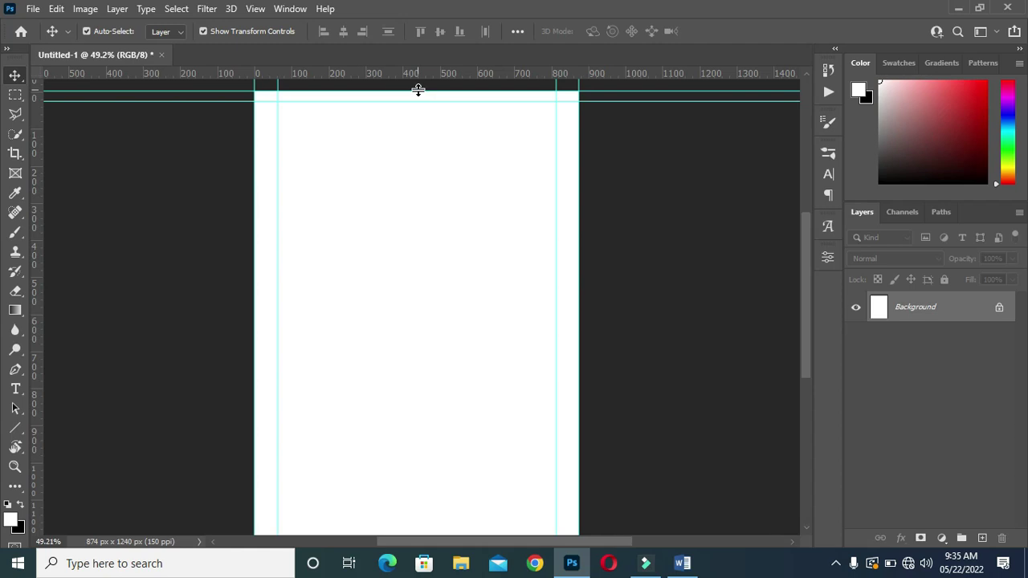
Switch to Word and copy the heading "TEN-TEN GLOBAL SERVICE NIG. LTD." from the invoice document
key("t")
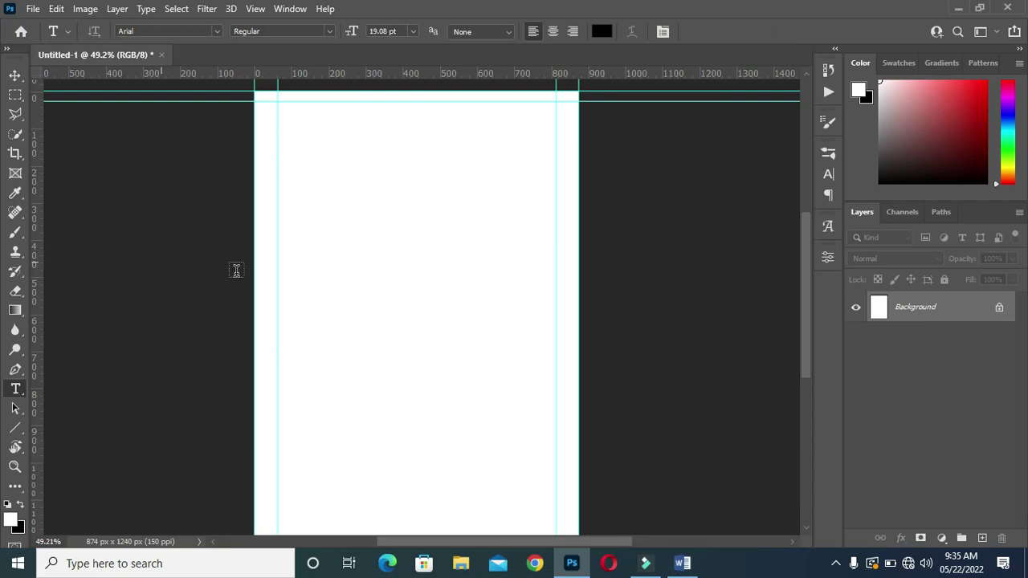
left_click(682, 563)
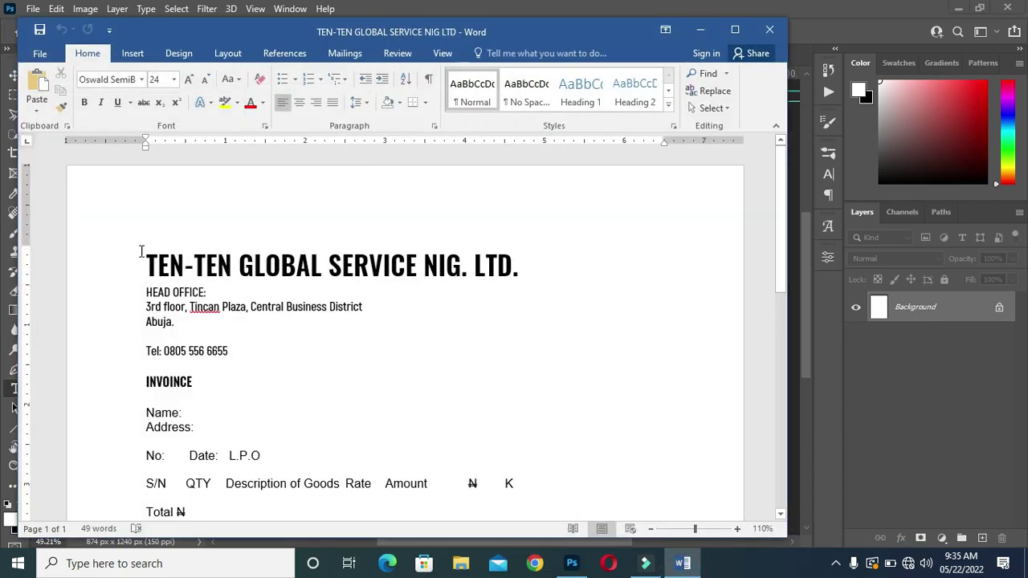
left_click_drag(139, 261, 519, 270)
key("ctrl+c")
key("alt+Tab")
Paste the company name into Photoshop as a text line at the page top, fitted between the left and right margin guides
scroll(322, 149, "up", 1)
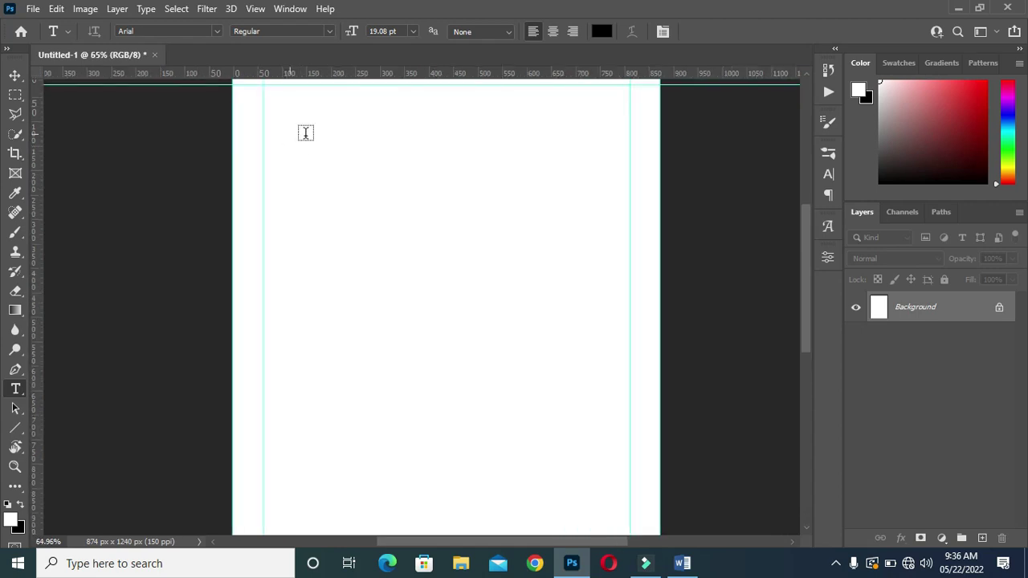
scroll(286, 105, "up", 2)
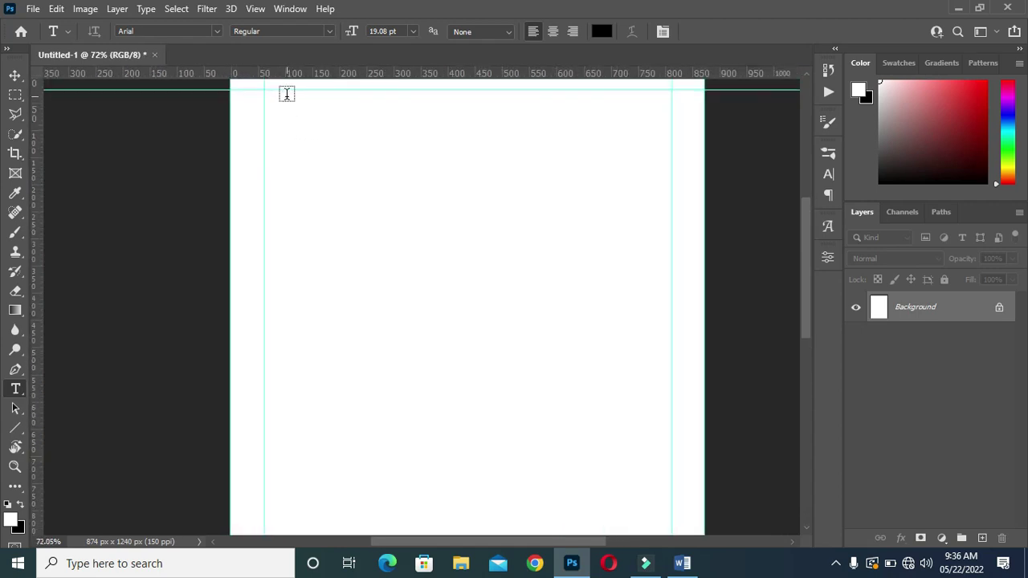
left_click(280, 107)
key("ctrl+v")
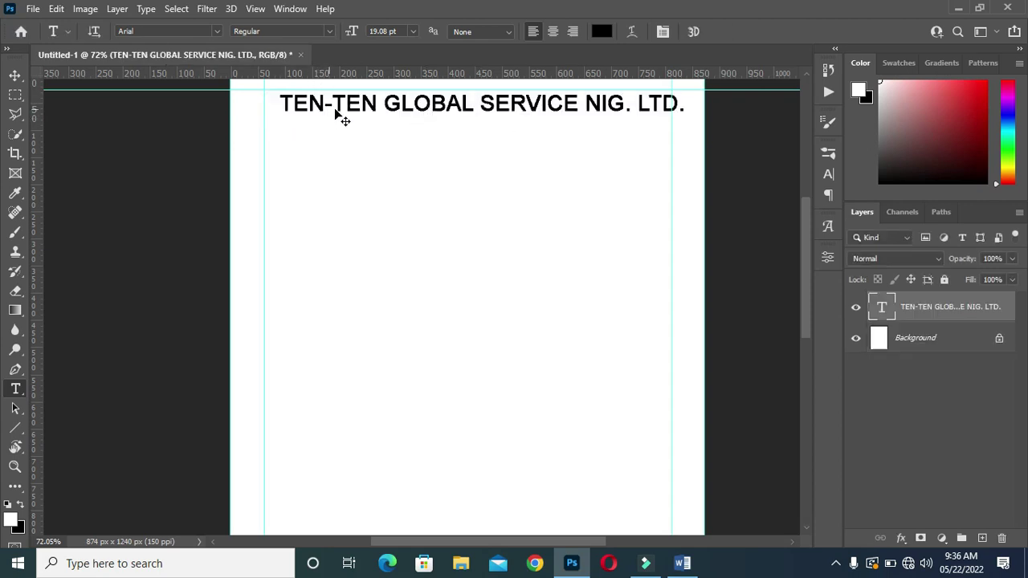
left_click_drag(349, 111, 338, 116)
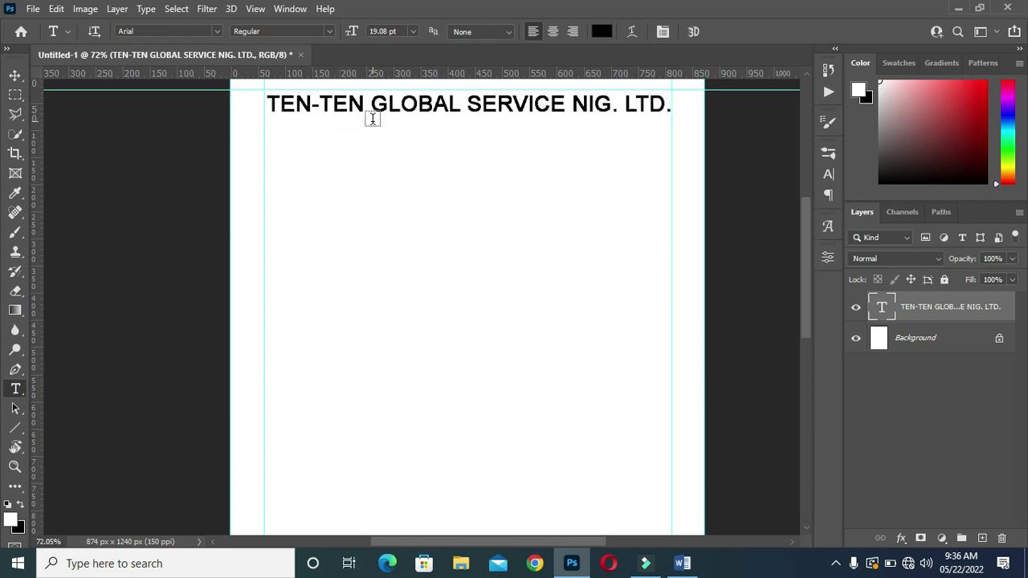
Copy "HEAD OFFICE:" from the Word document and paste it as a separate text line below the company name
left_click(684, 562)
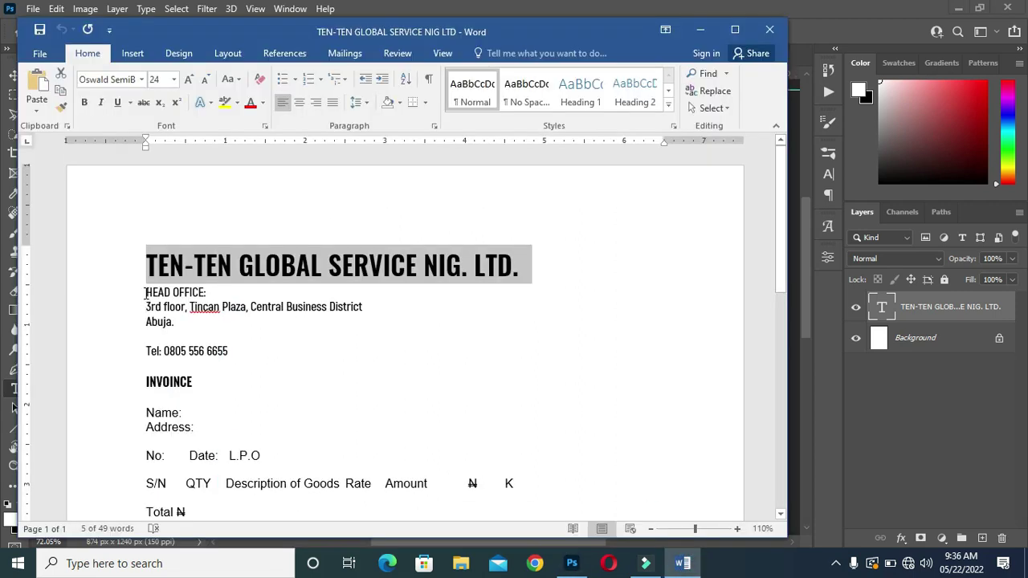
left_click_drag(146, 293, 201, 297)
key("ctrl+c")
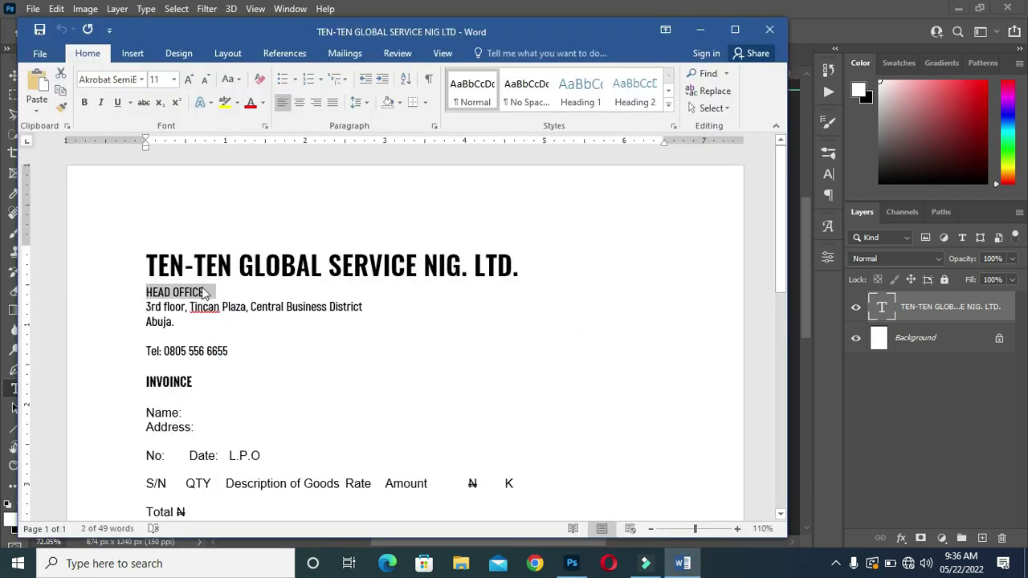
left_click(702, 32)
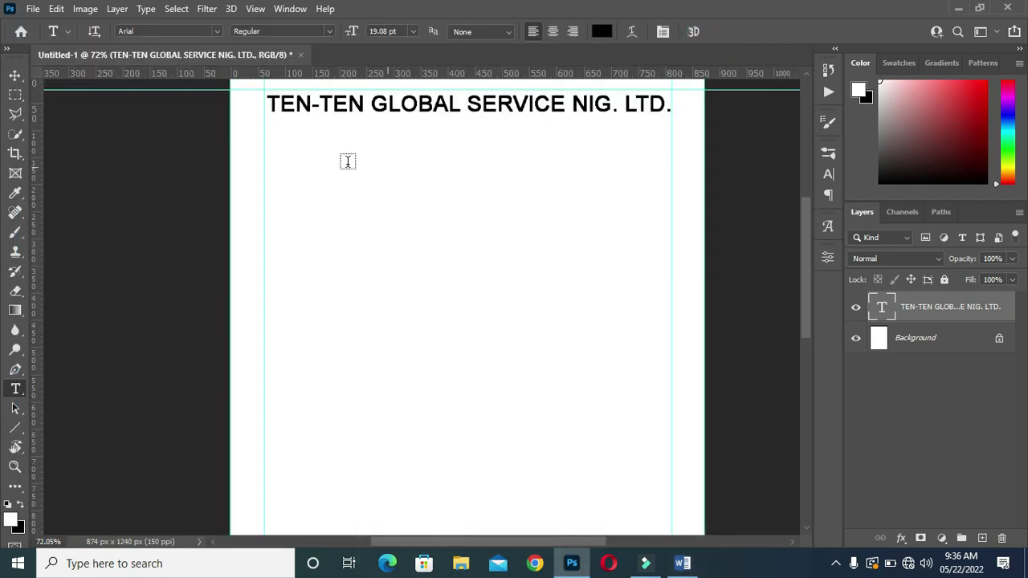
left_click(322, 149)
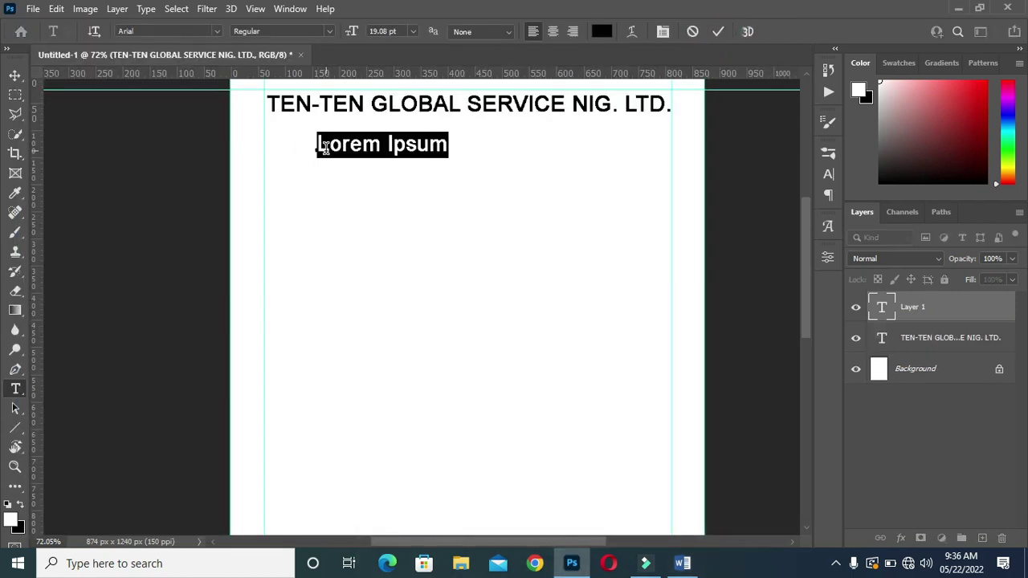
key("ctrl+v")
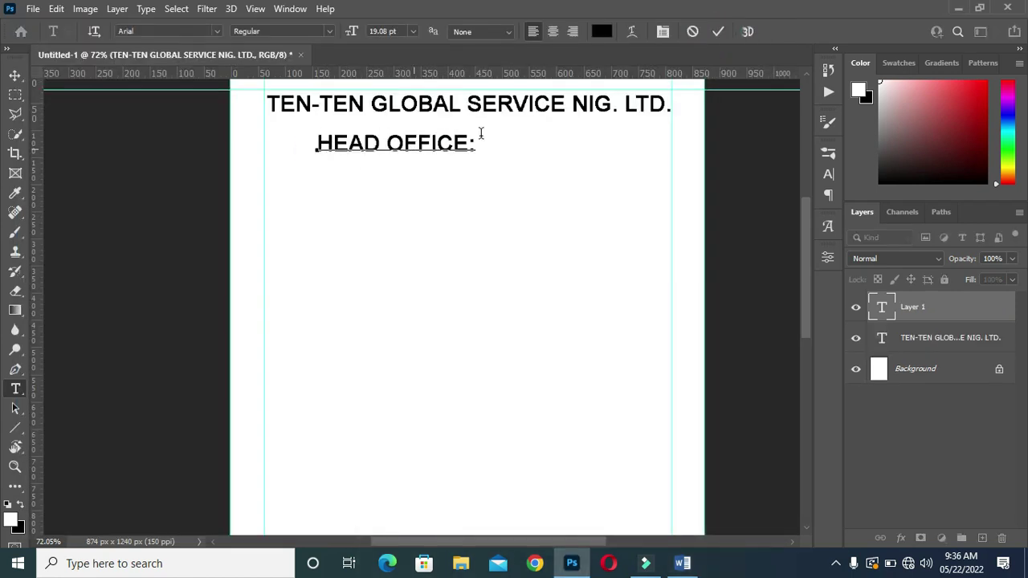
left_click(717, 32)
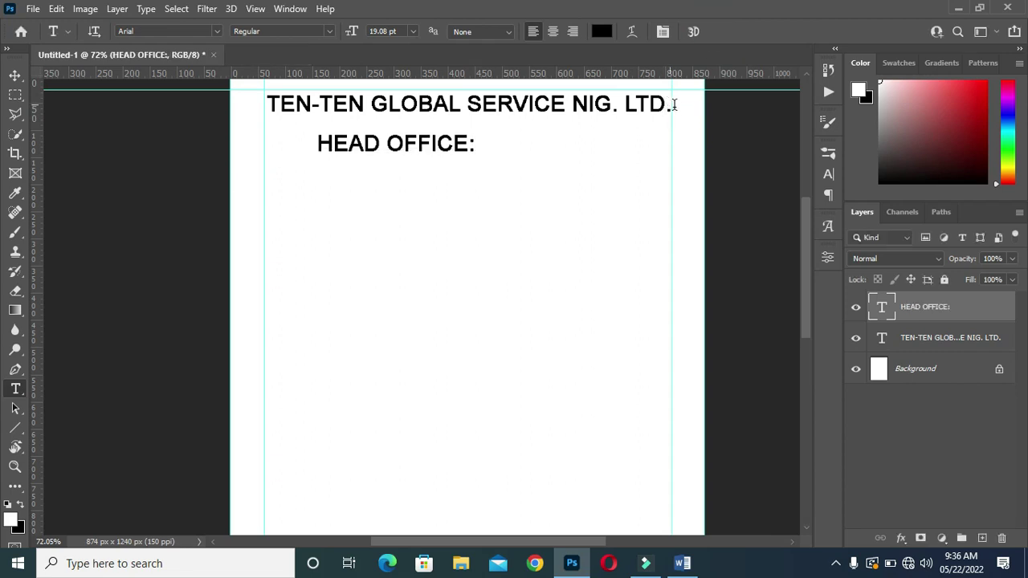
left_click(665, 103)
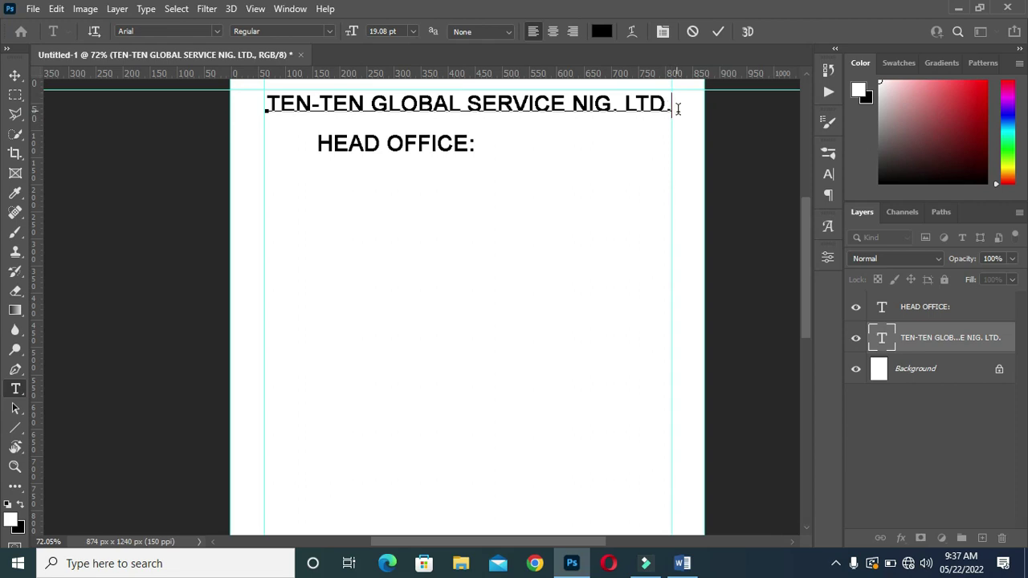
left_click(717, 32)
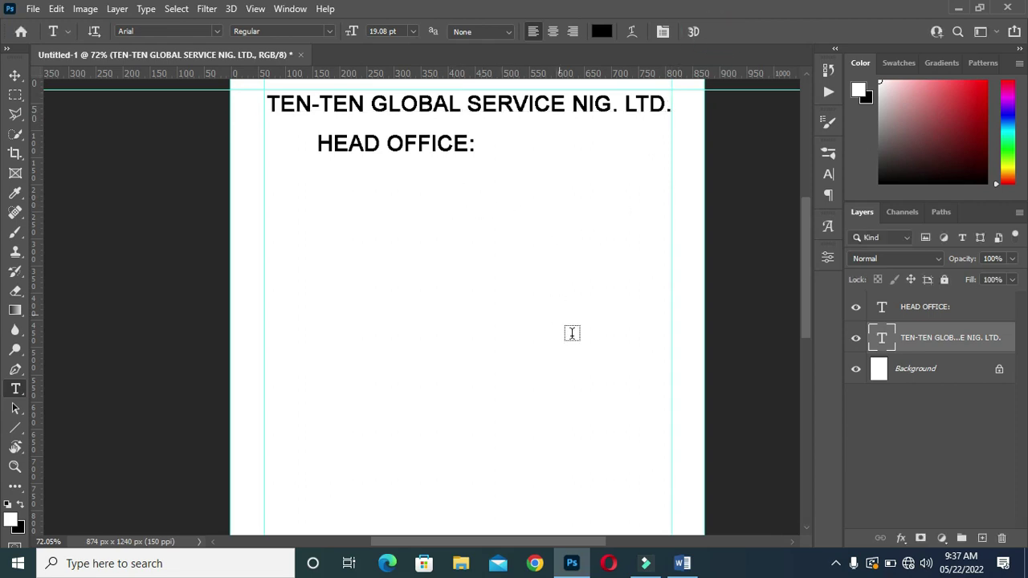
Copy the two-line office address from the Word document and paste it as a text line below "HEAD OFFICE:"
left_click(681, 564)
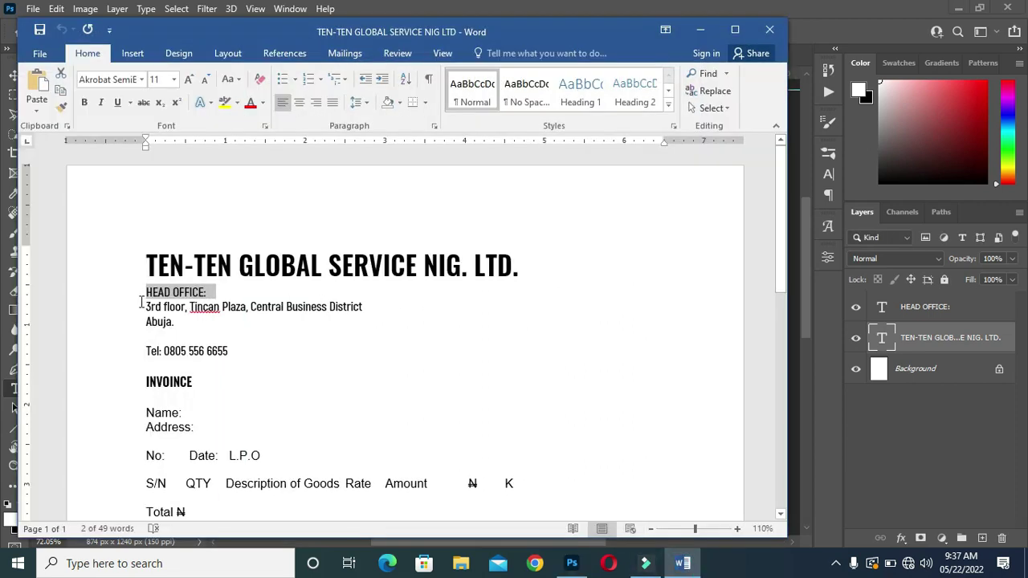
left_click_drag(146, 306, 185, 326)
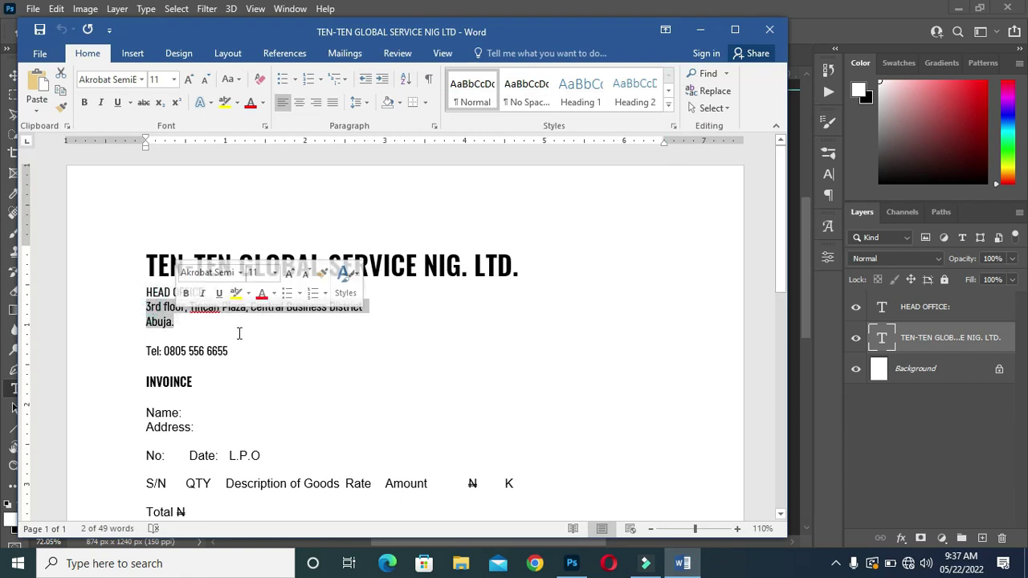
left_click(698, 30)
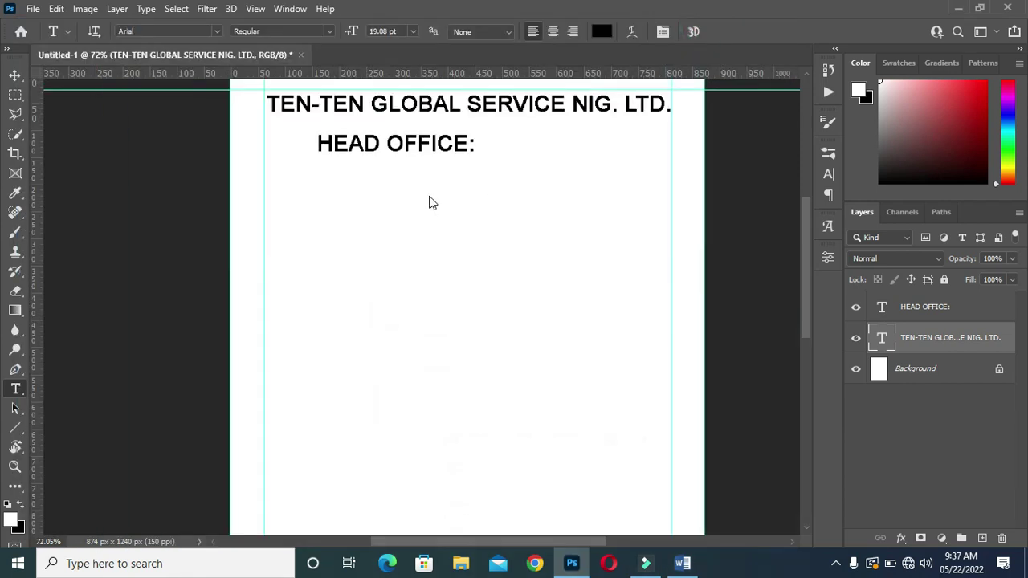
left_click(347, 190)
key("ctrl+v")
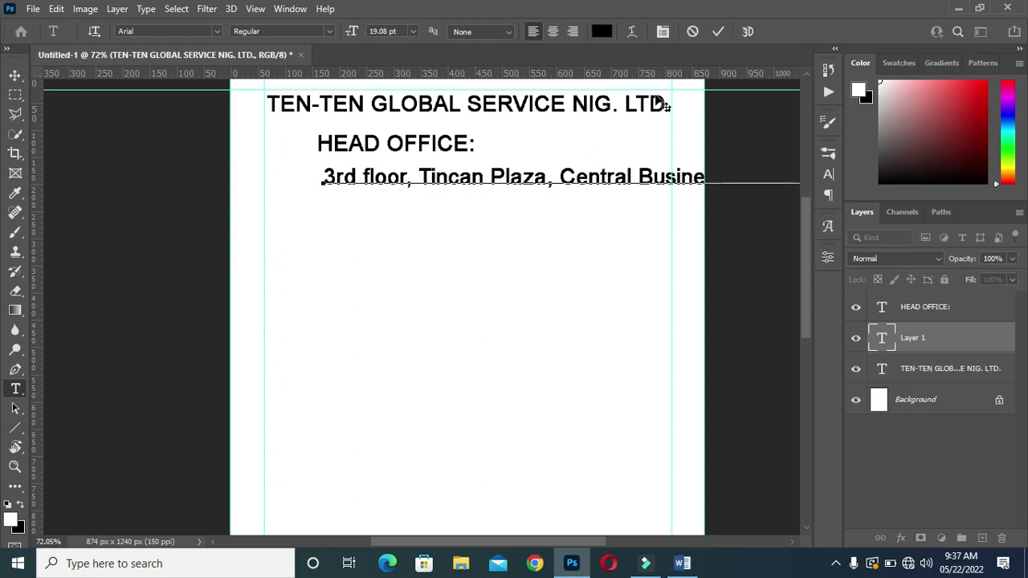
left_click(720, 31)
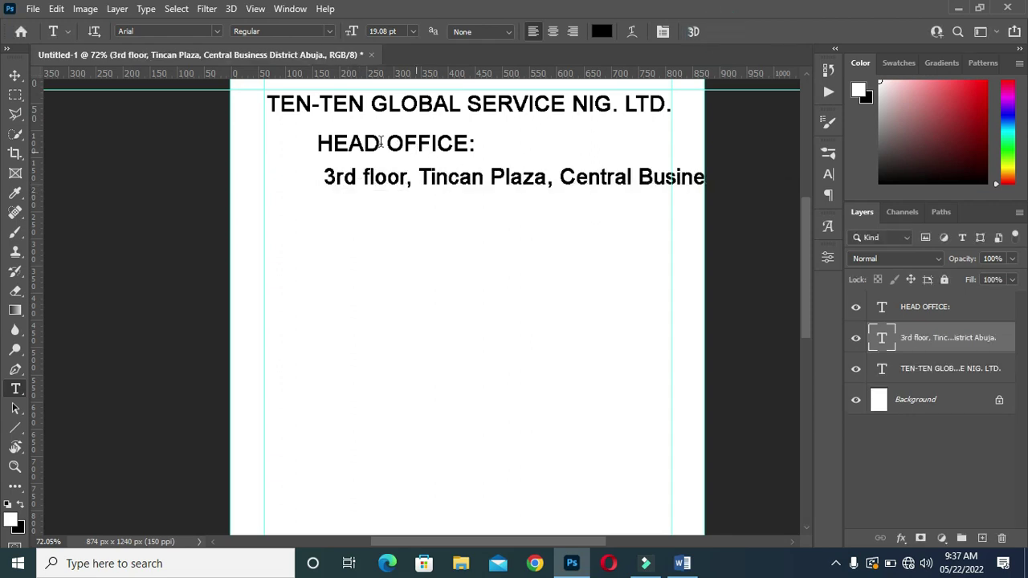
Move the address line slightly left and down, and turn off its Faux Bold style
left_click(14, 75)
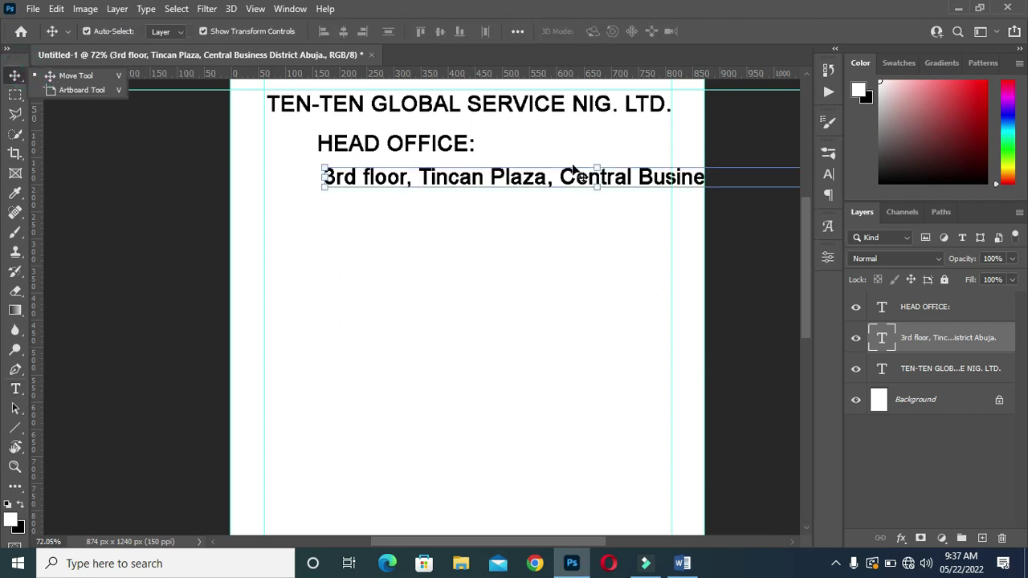
left_click(91, 78)
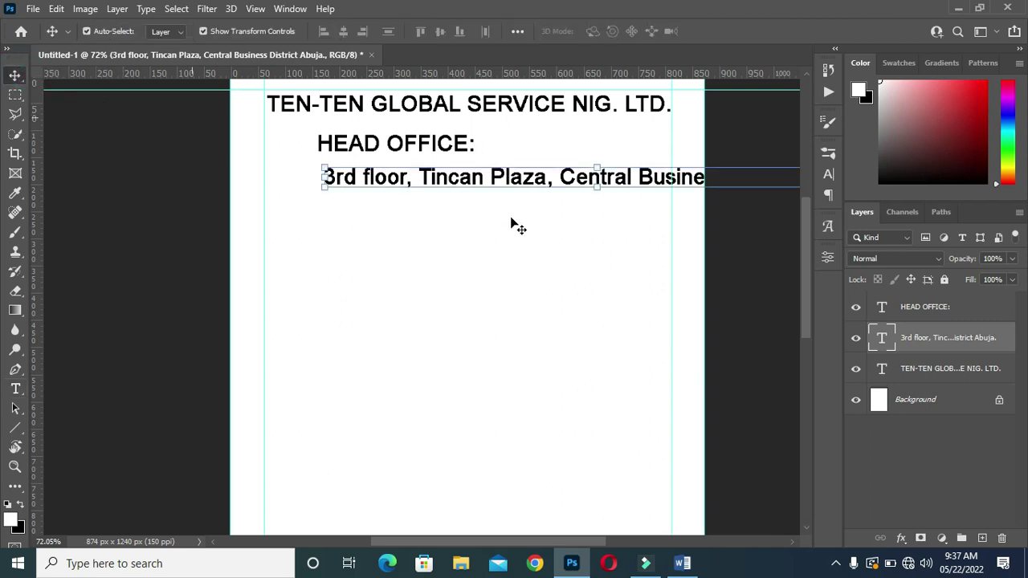
left_click_drag(503, 175, 476, 181)
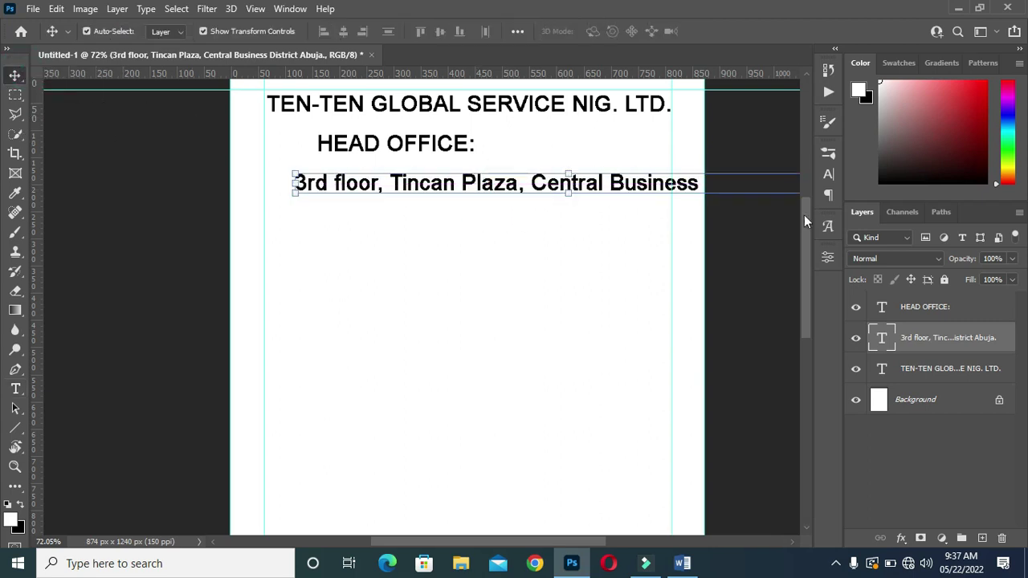
left_click(829, 174)
left_click(667, 259)
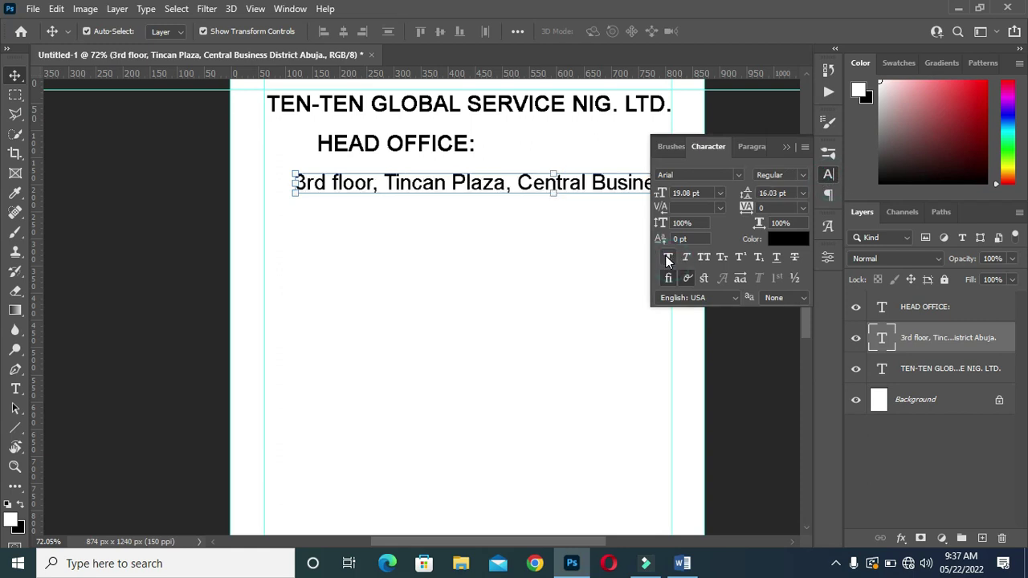
left_click(617, 239)
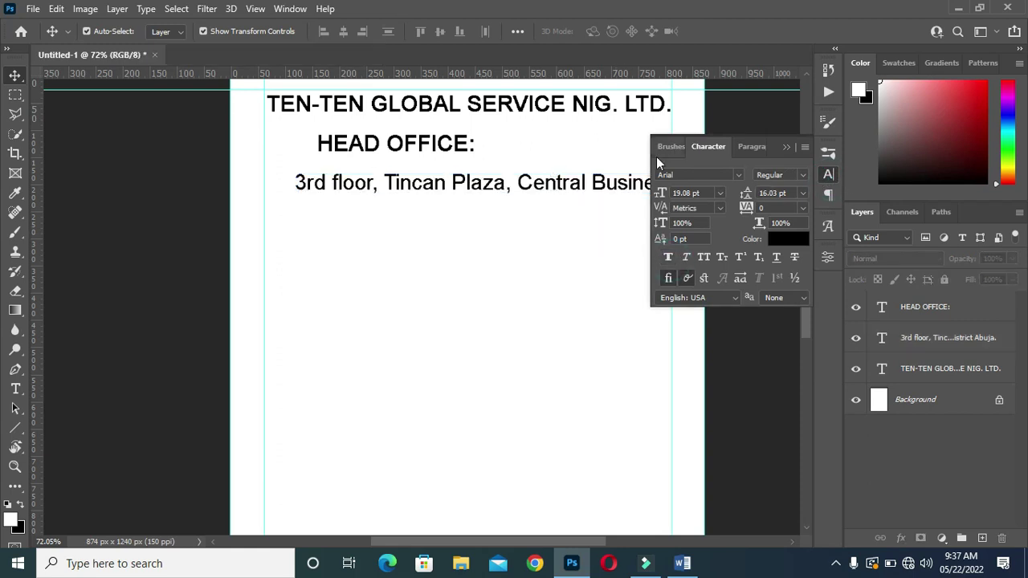
left_click(786, 148)
Scale the address line down to fit inside the margin guides and position it near the page's horizontal centre
left_click(611, 186)
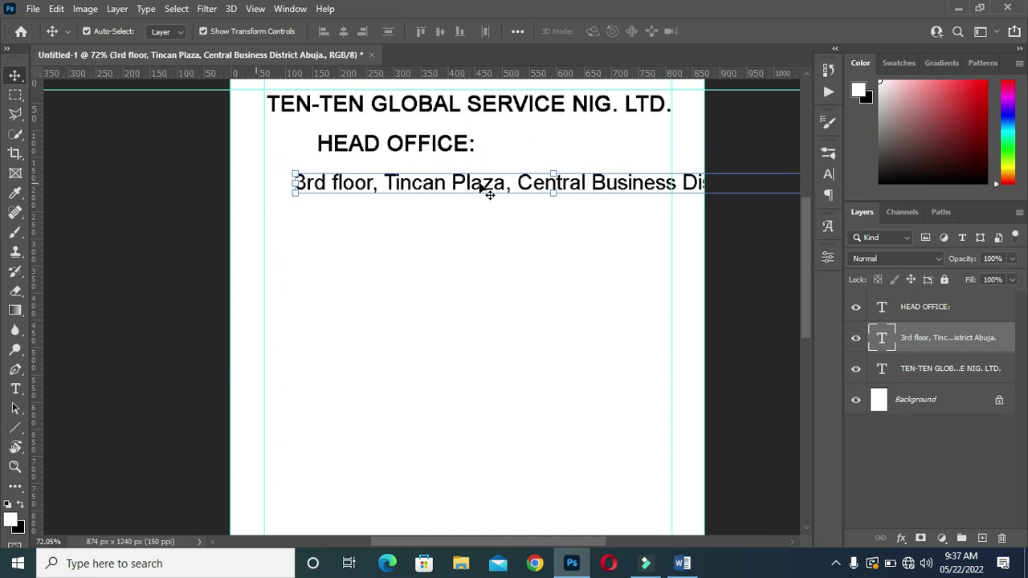
left_click_drag(468, 183, 426, 184)
left_click(251, 183)
left_click_drag(251, 183, 395, 183)
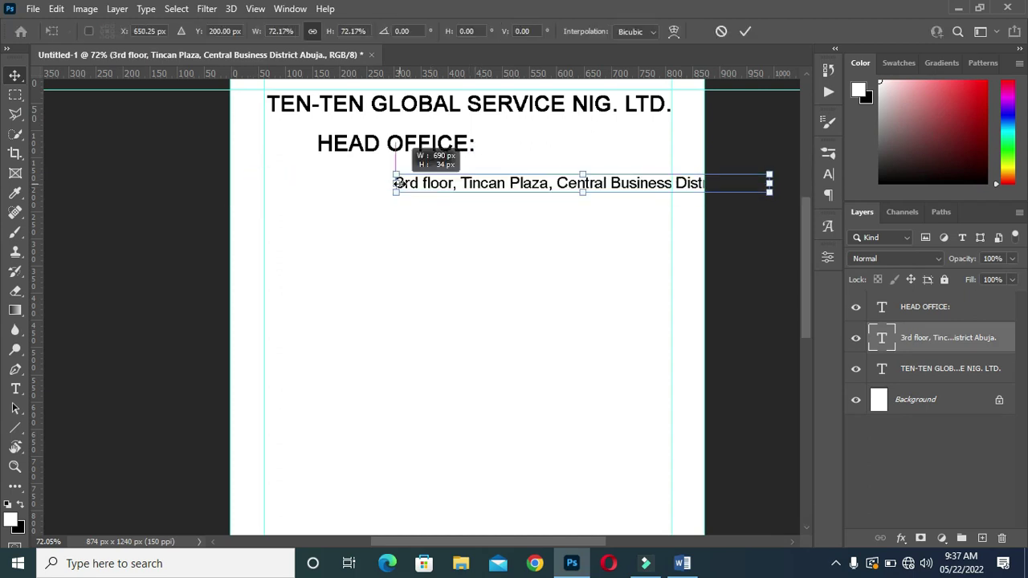
left_click_drag(771, 182, 694, 184)
left_click_drag(579, 185, 493, 181)
left_click(745, 31)
Move "HEAD OFFICE:" up beneath the company name and scale it down to about 68%
scroll(393, 136, "up", 1)
mouse_move(393, 141)
left_mouse_down()
mouse_move(354, 121)
mouse_move(367, 135)
mouse_move(378, 130)
left_mouse_up()
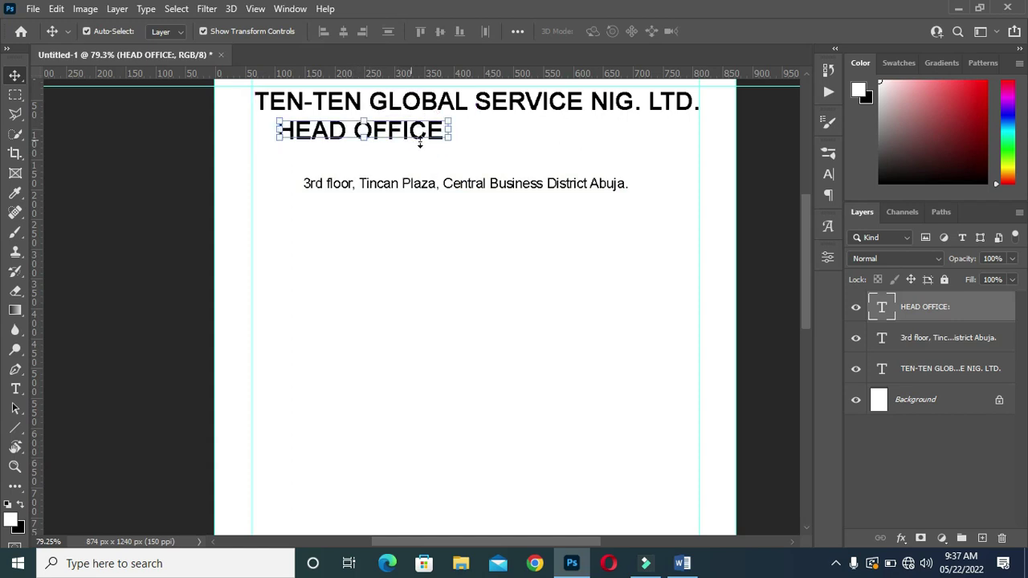
left_click_drag(452, 131, 450, 138)
scroll(436, 137, "up", 1)
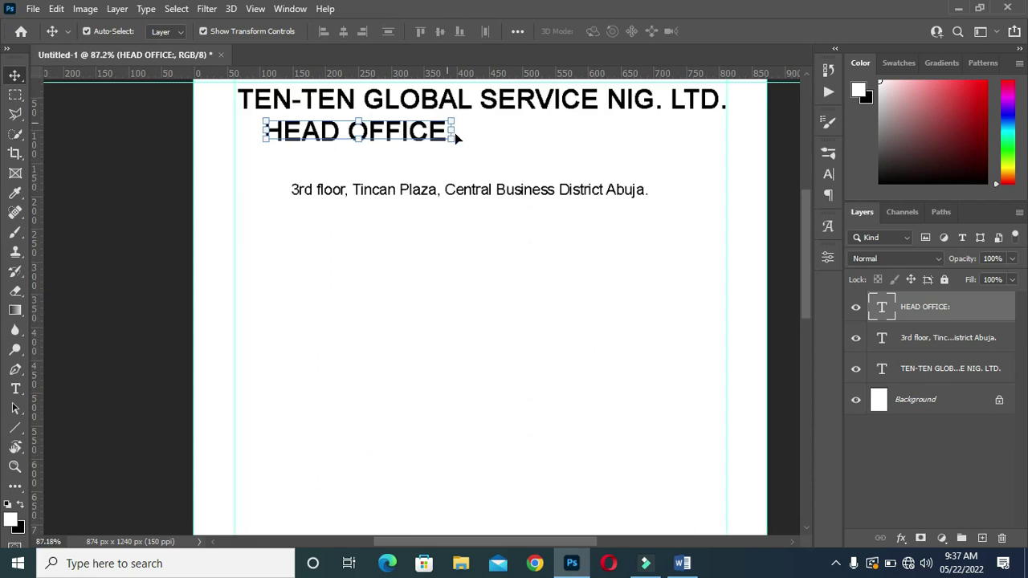
left_click_drag(454, 129, 395, 131)
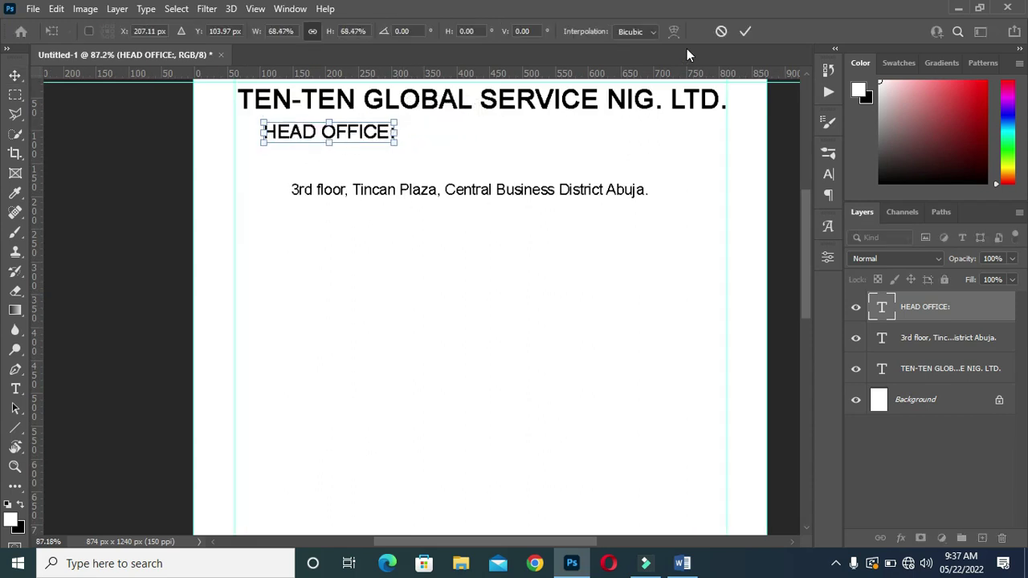
left_click(747, 30)
Set the company name's font to Oswald with the Bold style
left_click(496, 100)
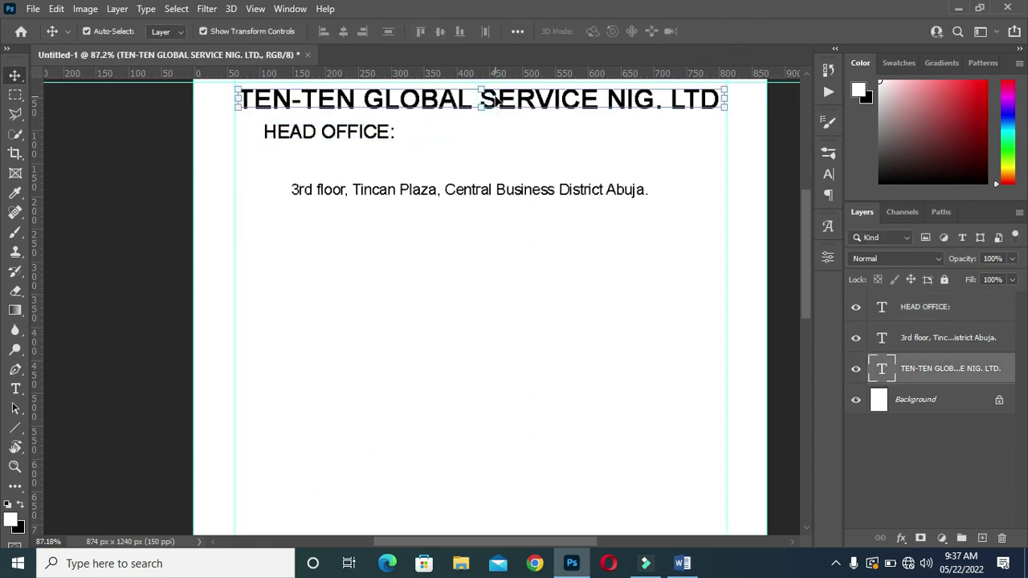
key("t")
left_click(217, 31)
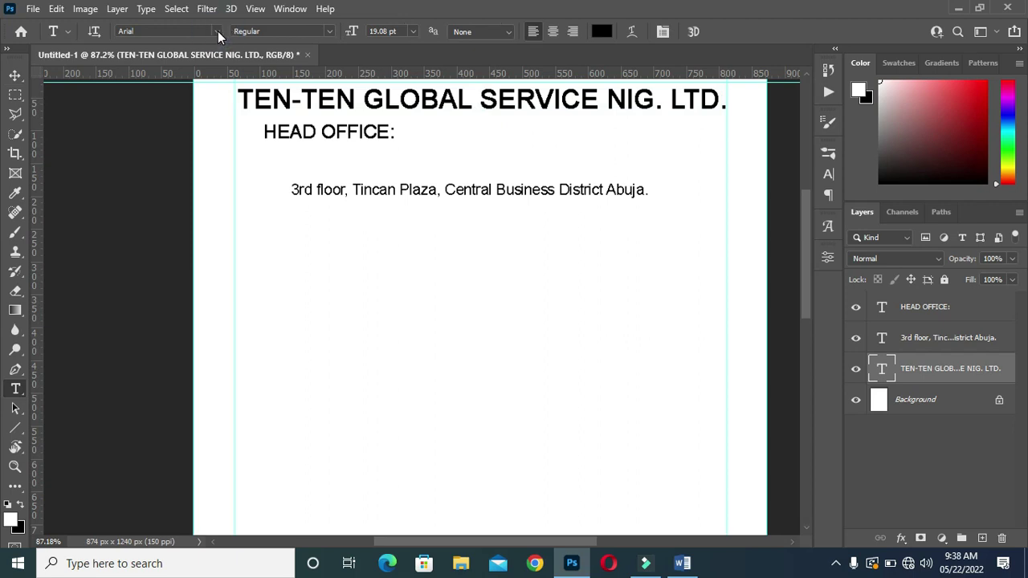
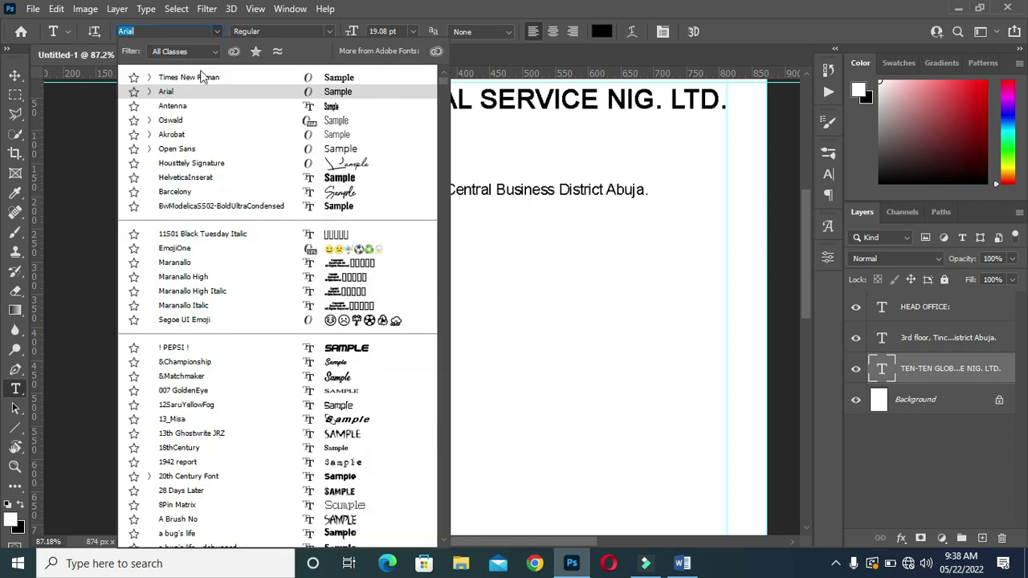
left_click(168, 121)
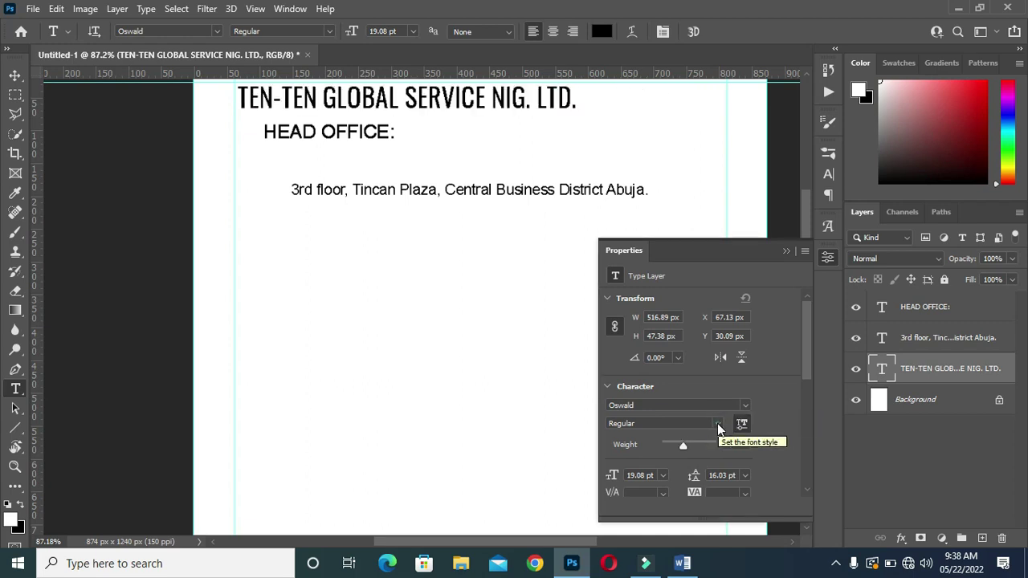
left_click(717, 423)
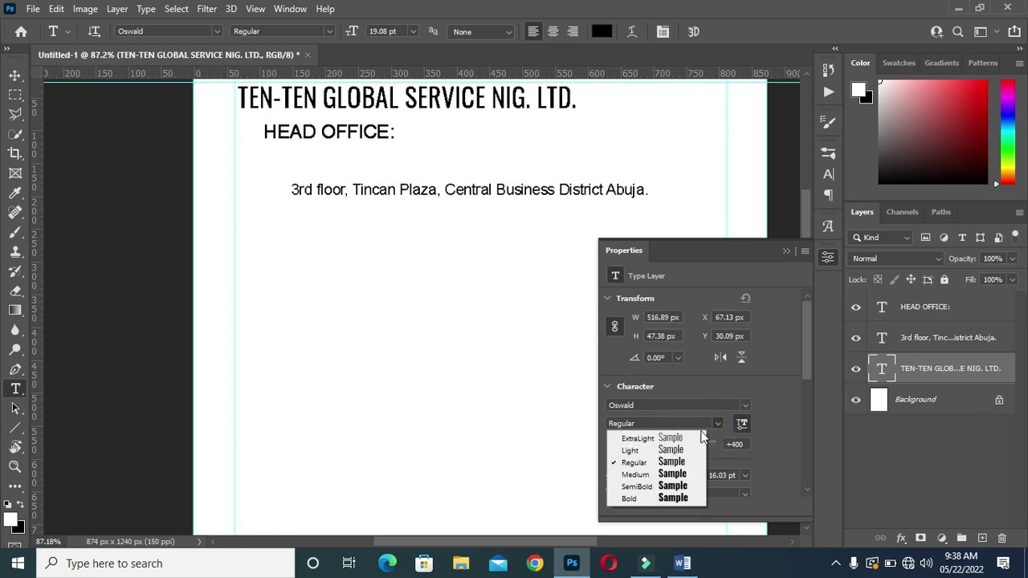
left_click(663, 498)
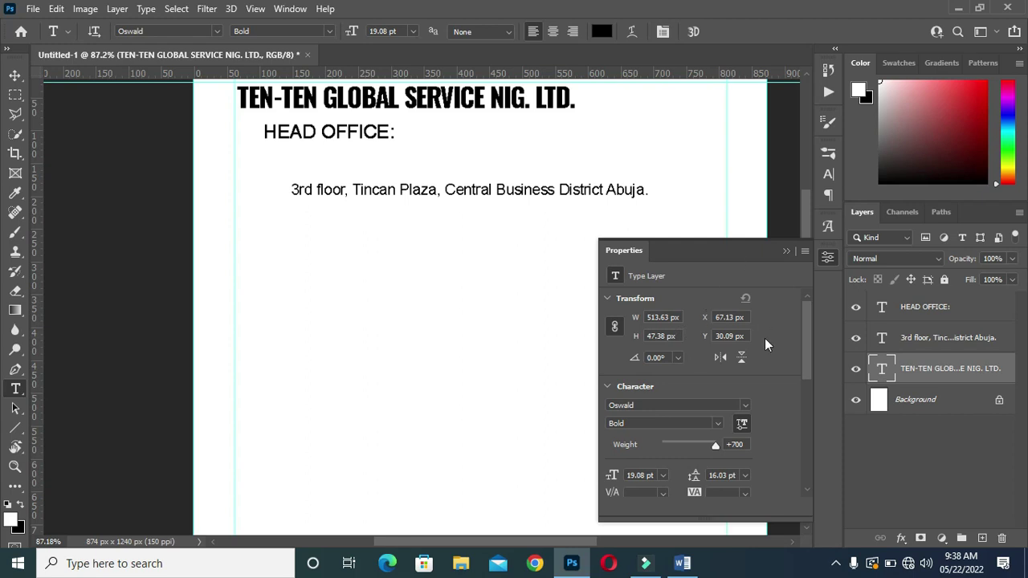
Change the company name's text colour to pure red, ff0000
scroll(807, 417, "down", 4)
left_click(724, 391)
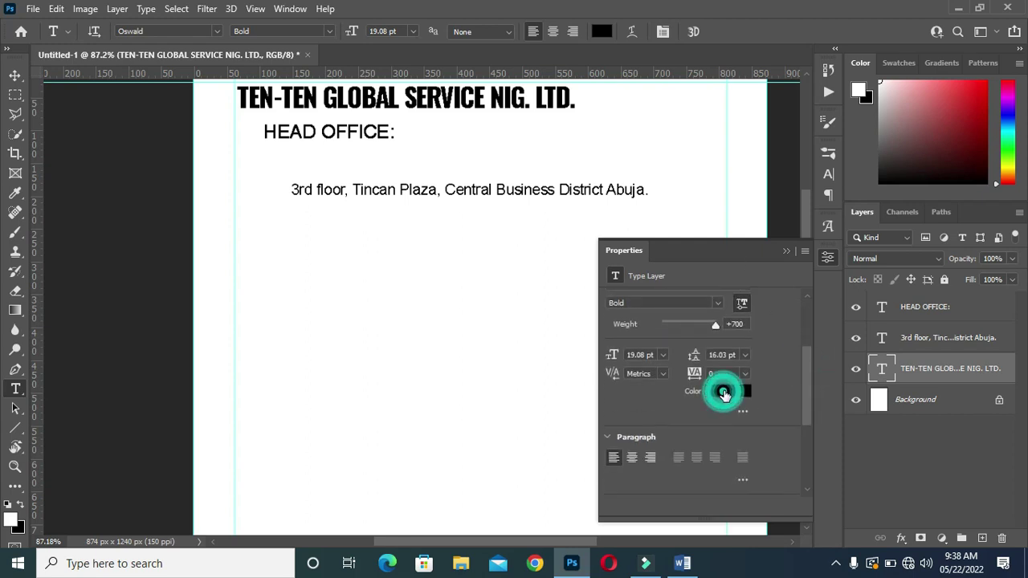
left_click(810, 264)
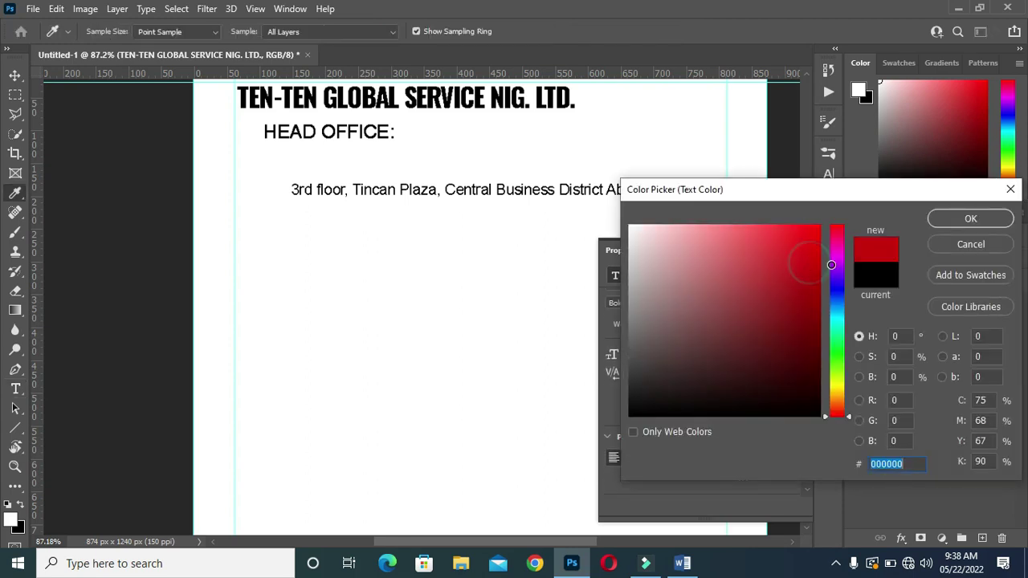
left_click(823, 216)
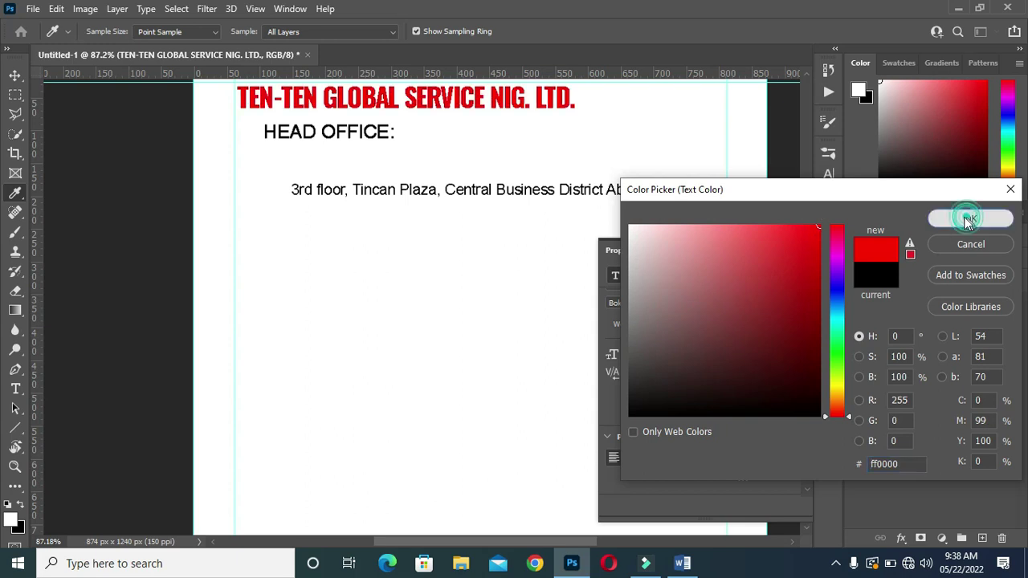
key("Return")
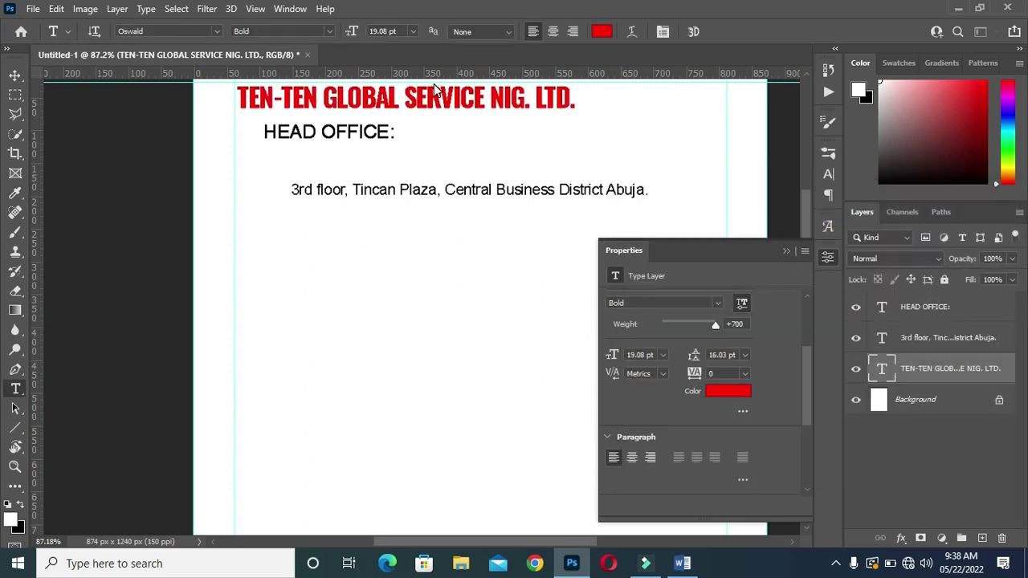
Recolour "HEAD OFFICE:" by sampling the red of the company name
left_click(386, 136, "ctrl")
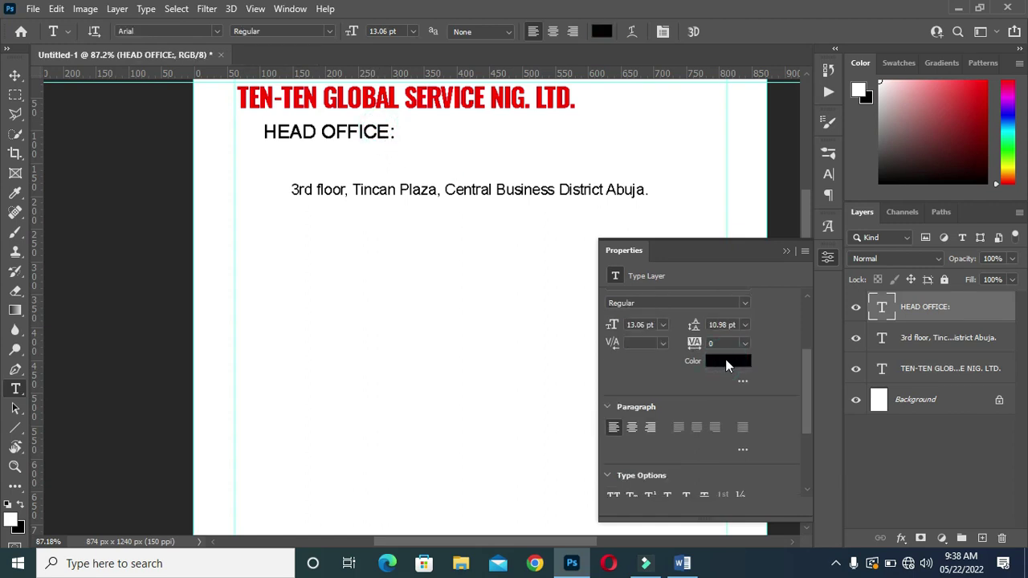
left_click(725, 362)
left_click(426, 90)
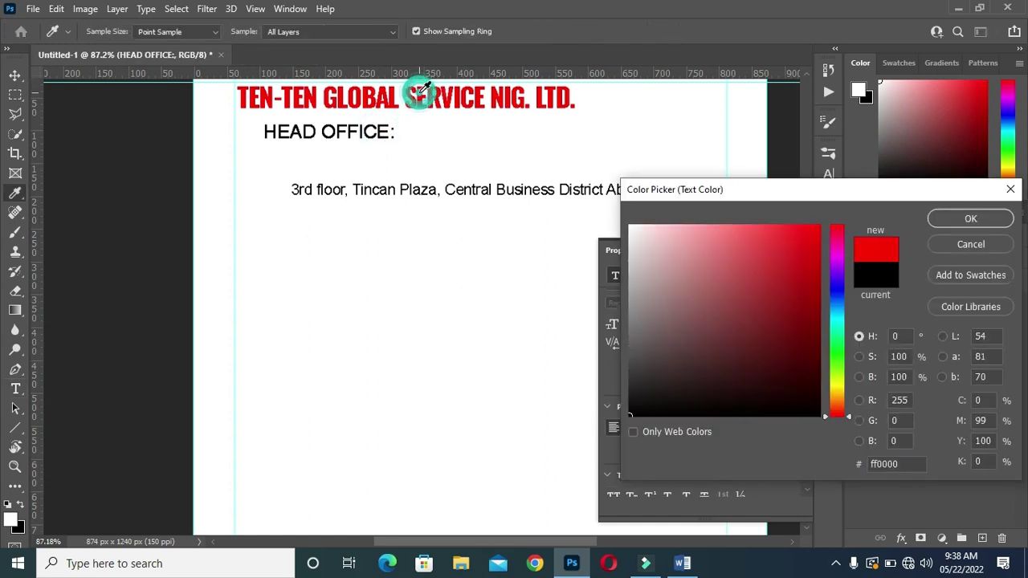
left_click(956, 218)
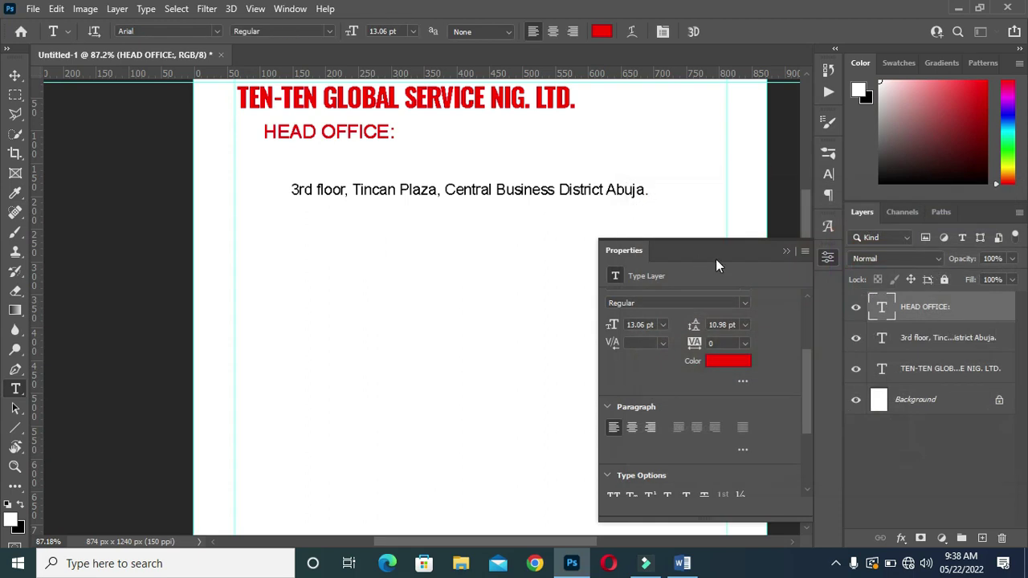
left_click(786, 251)
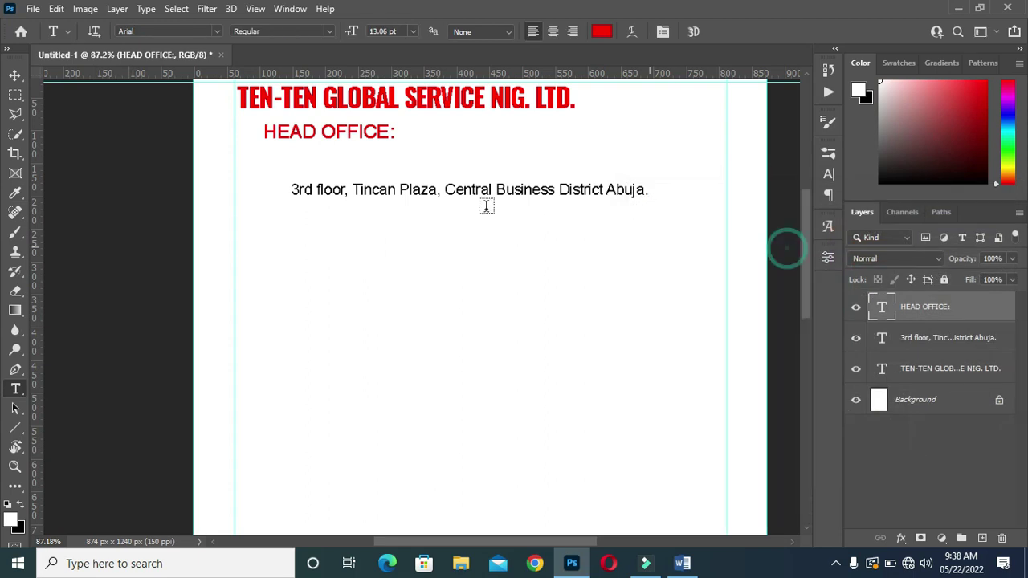
Scale "HEAD OFFICE:" down to about 69% and place it directly beneath the start of the company name
left_click(15, 75)
left_click_drag(365, 132, 344, 125)
key("Return")
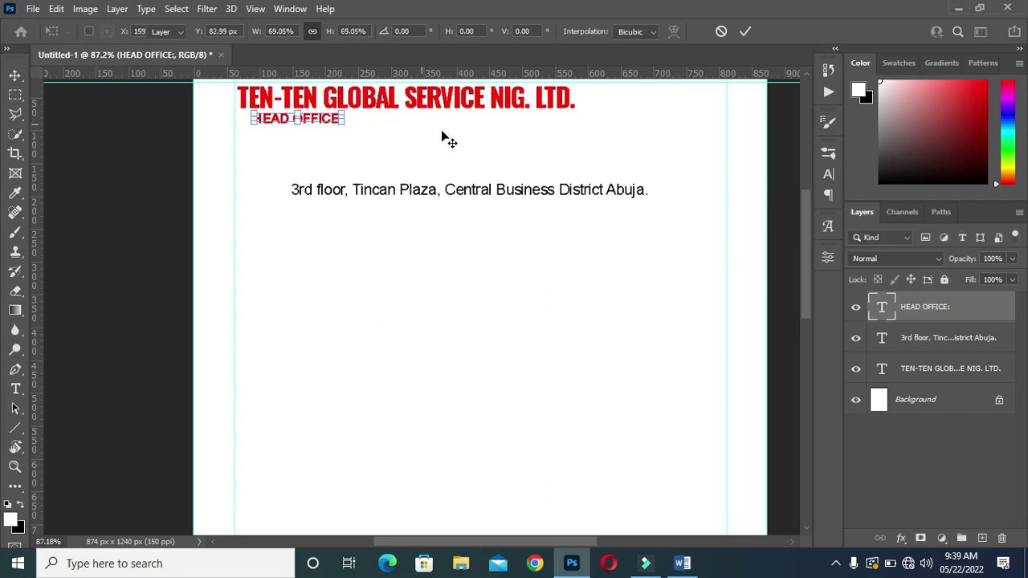
Increase the address line's tracking to 60
left_click(526, 201)
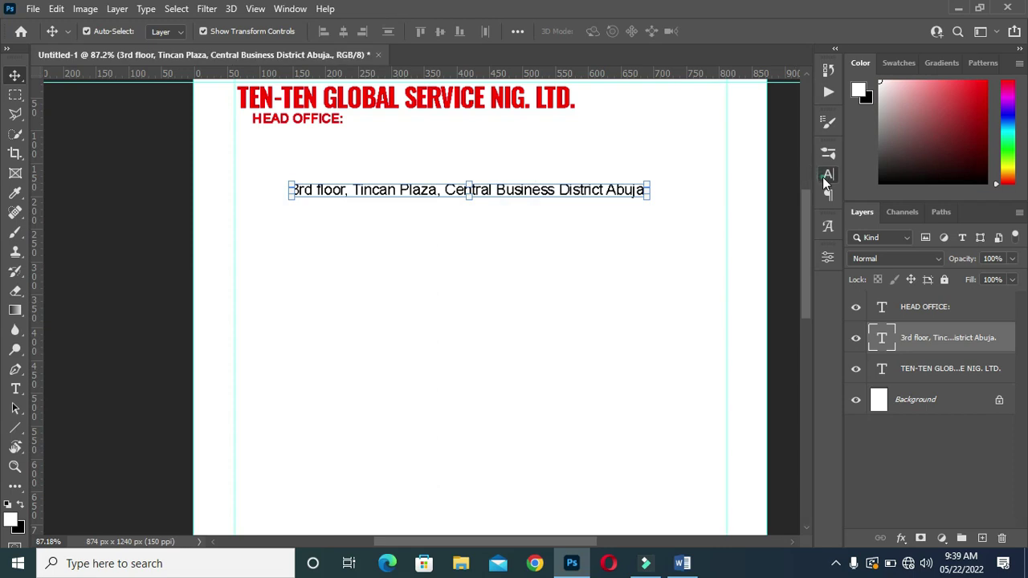
left_click(827, 175)
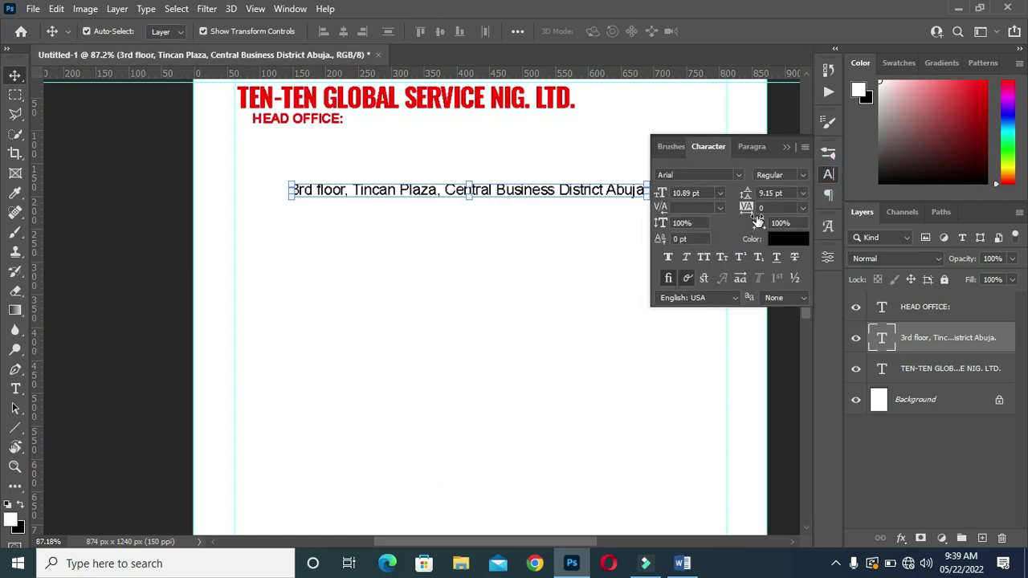
left_click_drag(744, 207, 745, 205)
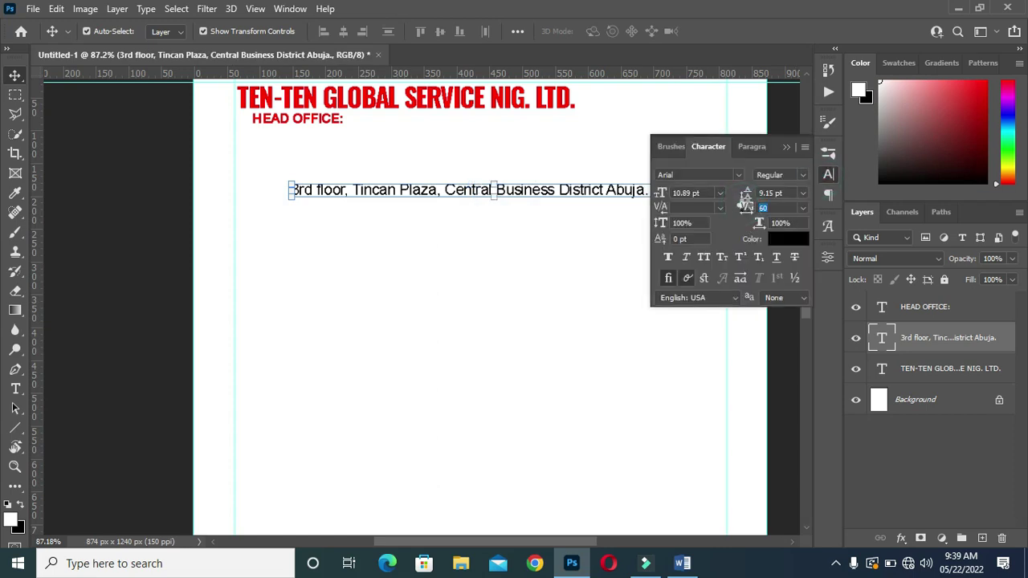
left_click(786, 145)
Move the address line up beside "HEAD OFFICE:" and scale it down to about 78% to fit inside the margin guides
left_click_drag(609, 195, 669, 125)
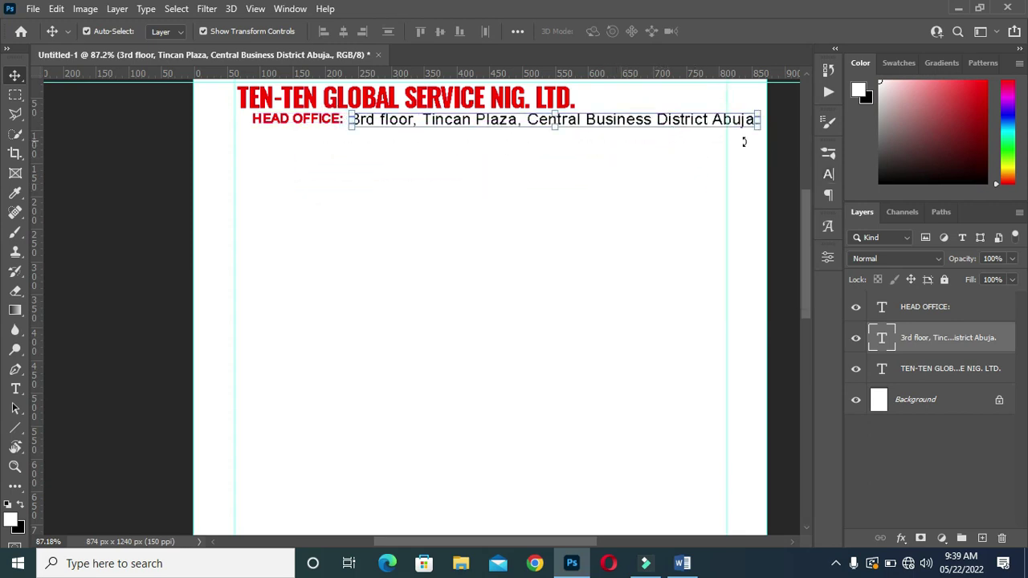
left_click(759, 122)
left_click_drag(760, 125, 674, 121)
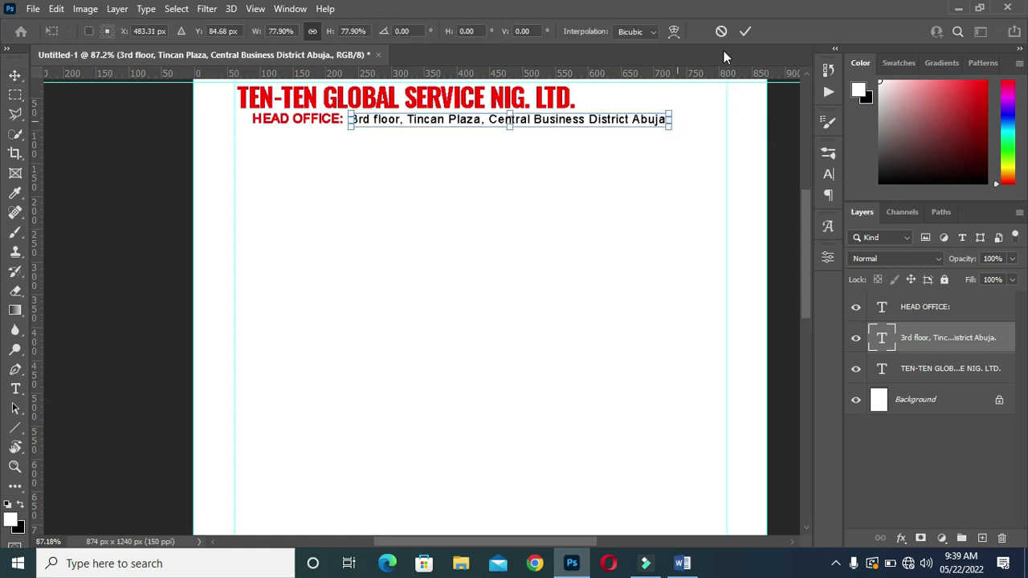
left_click(746, 32)
Scale the company name up to about 142% so it nearly spans the width between the side guides
left_click(690, 224)
scroll(690, 224, "up", 1)
left_click(565, 108)
left_click_drag(576, 102, 716, 104)
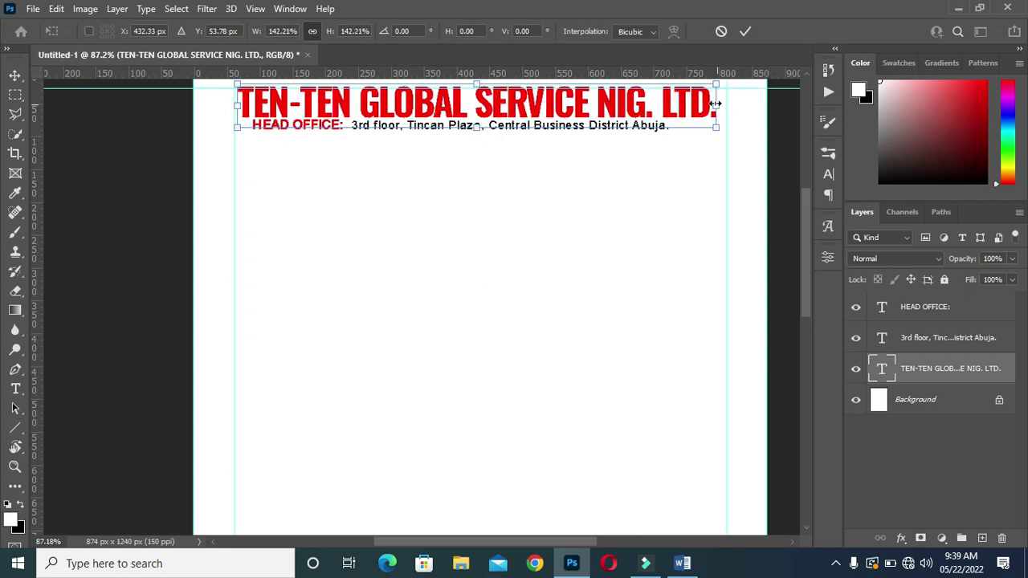
left_click(747, 31)
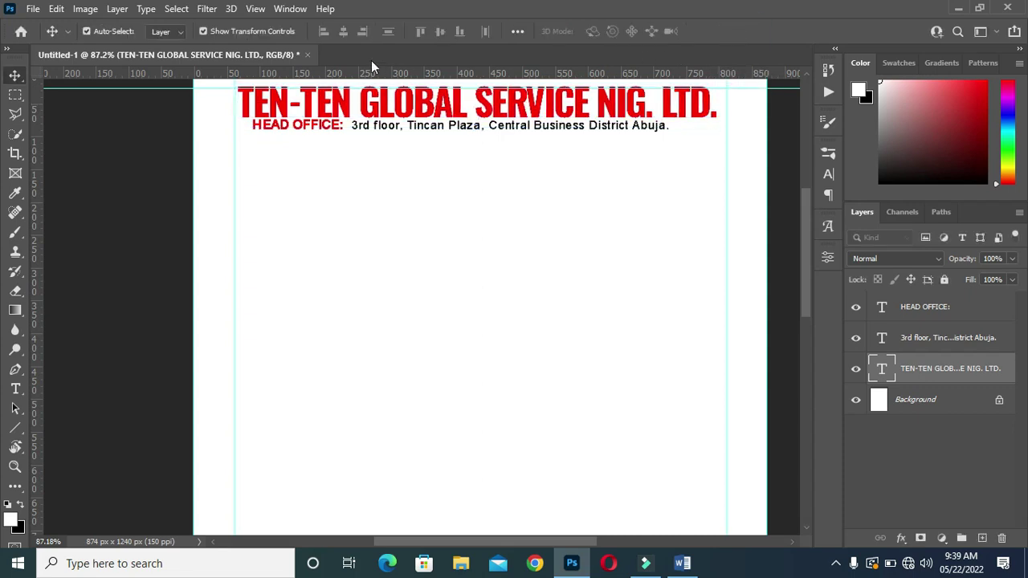
Centre the company name horizontally on the canvas and clear the selection
key("ctrl+a")
left_click(343, 31)
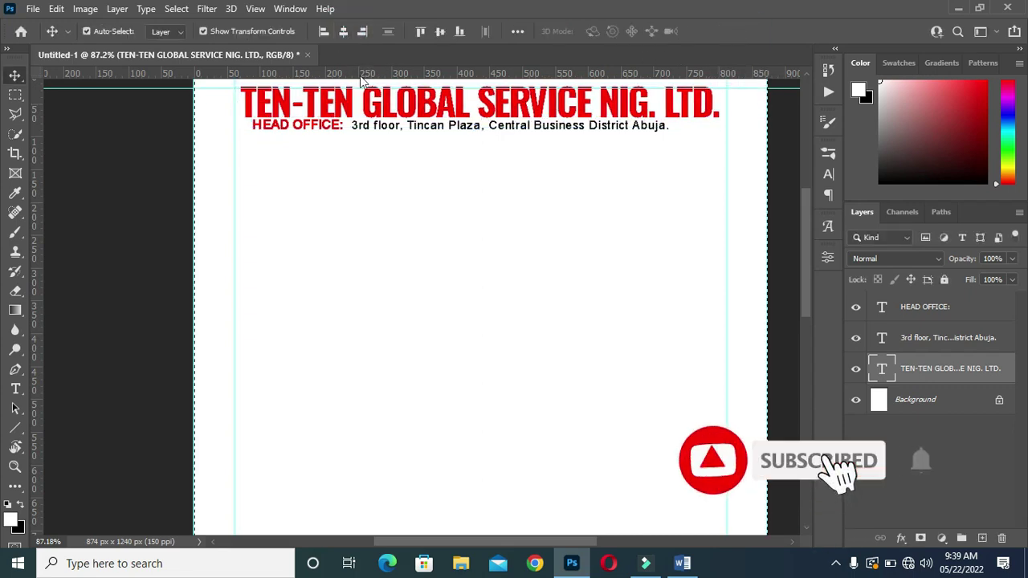
key("ctrl")
key("ctrl+d")
Nudge the company name slightly down so it sits just below the top margin guide
key("Down")
key("Down")
key("Down")
key("Down")
key("Down")
key("Down")
key("Down")
key("Down")
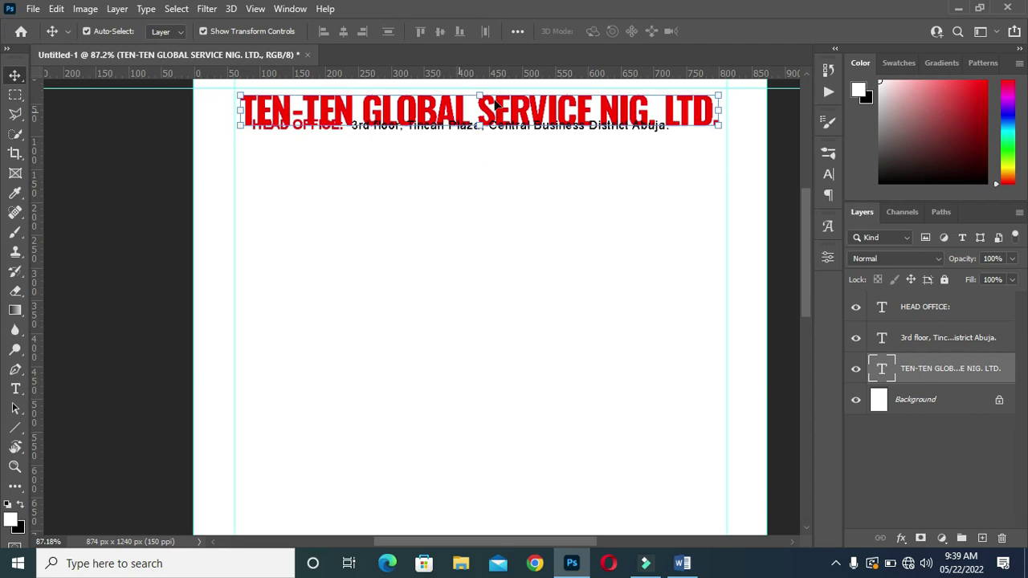
key("Up")
key("Up")
key("Up")
key("Up")
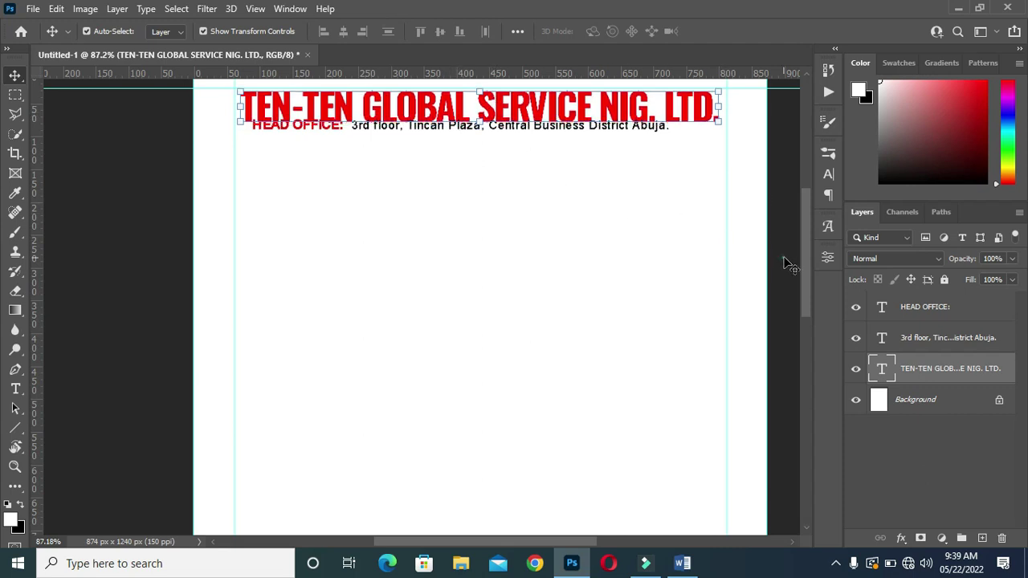
Nudge "HEAD OFFICE:" and the address line together down and right to sit centred below the company name
left_click(935, 342)
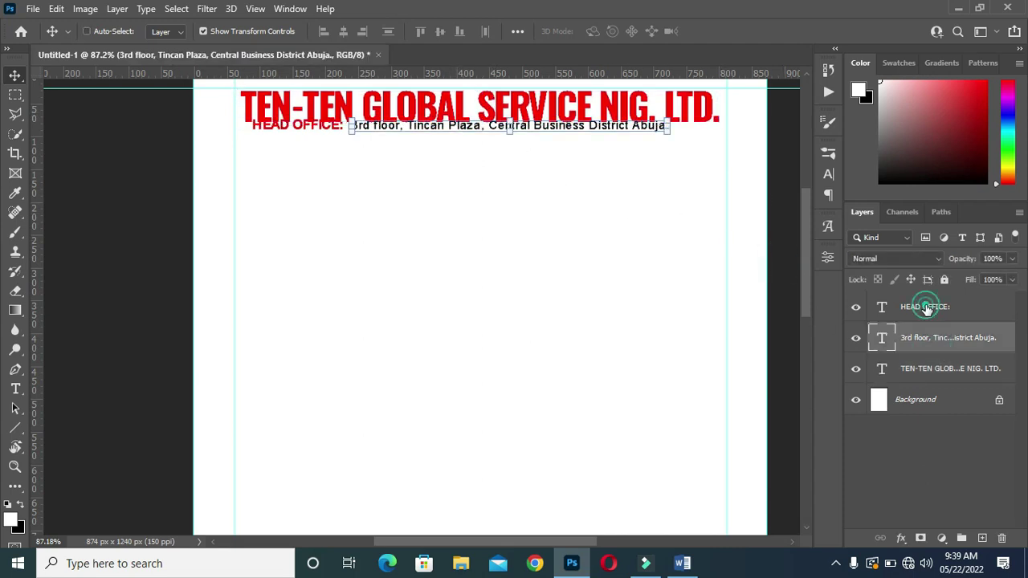
left_click(926, 309, "shift")
key("Down")
key("Down")
key("Down")
key("Down")
key("Down")
key("Down")
key("Down")
key("Down")
key("Down")
key("Down")
key("Down")
key("Down")
key("Down")
key("Down")
key("Right")
key("Right")
key("Right")
key("Right")
key("Right")
key("Right")
key("Right")
key("Right")
key("Right")
key("Right")
key("Right")
key("Right")
key("Right")
key("Right")
key("Right")
key("Right")
key("Right")
key("Right")
key("Right")
key("Right")
key("Right")
key("Right")
key("Right")
key("Right")
key("Right")
key("Right")
key("Up")
key("Up")
key("Up")
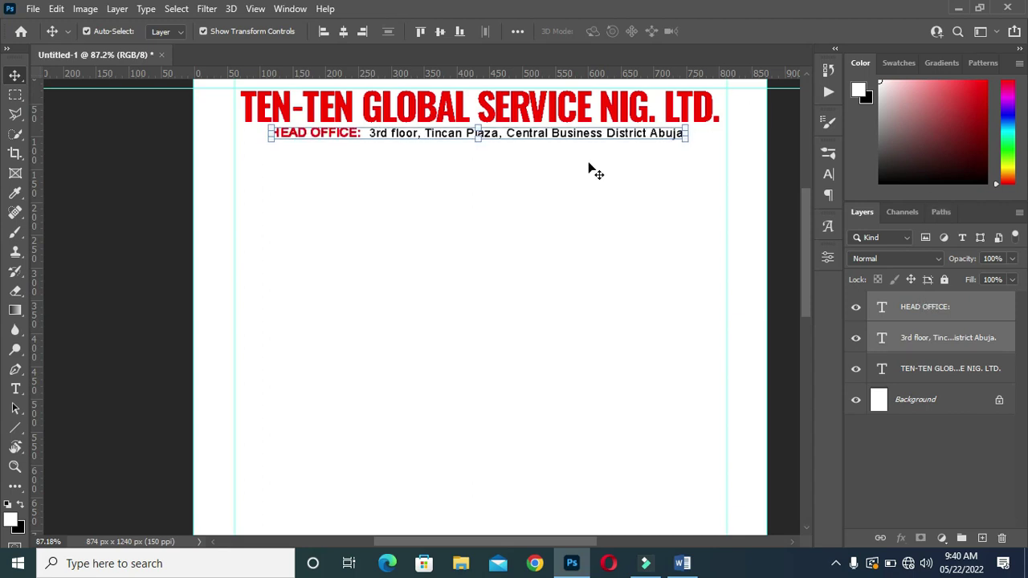
left_click(166, 223)
scroll(464, 170, "down", 5)
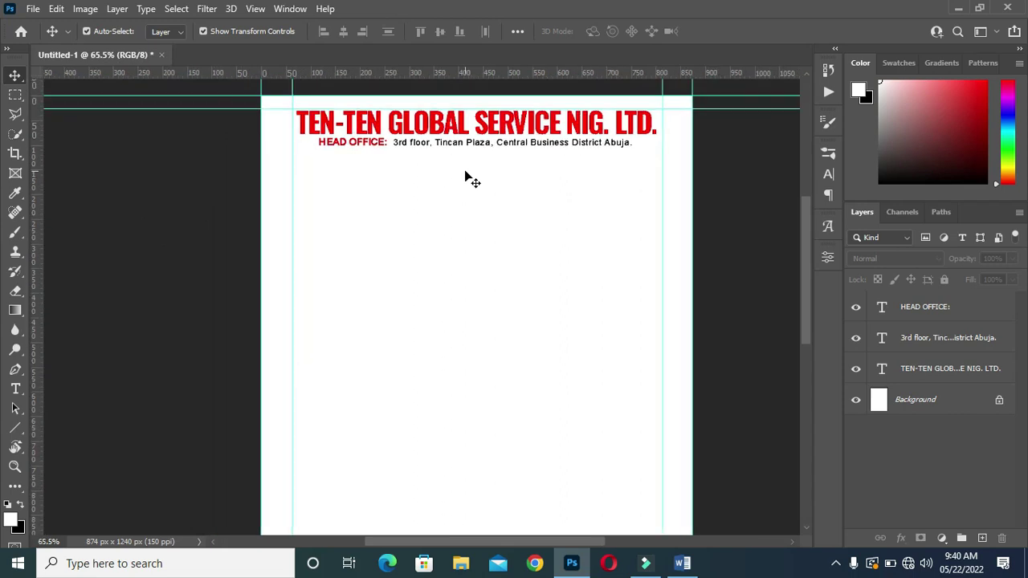
scroll(465, 170, "up", 5)
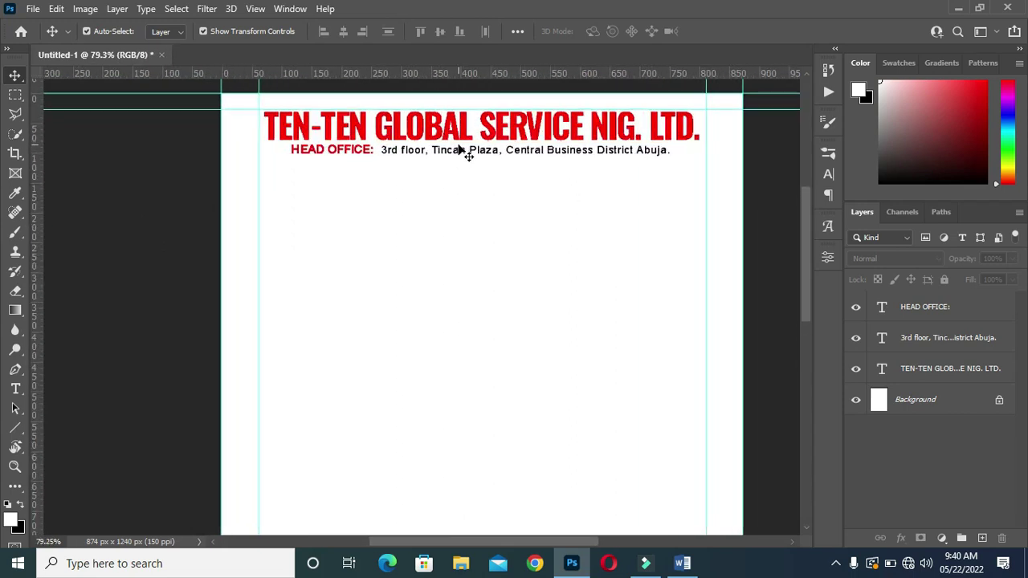
scroll(617, 194, "up", 1)
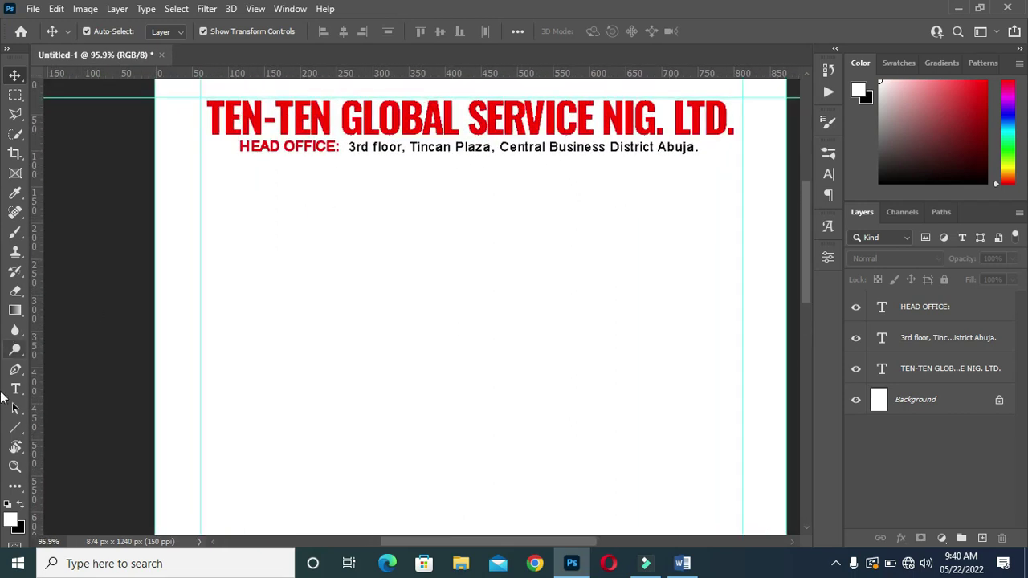
left_click(15, 434)
left_click(83, 433)
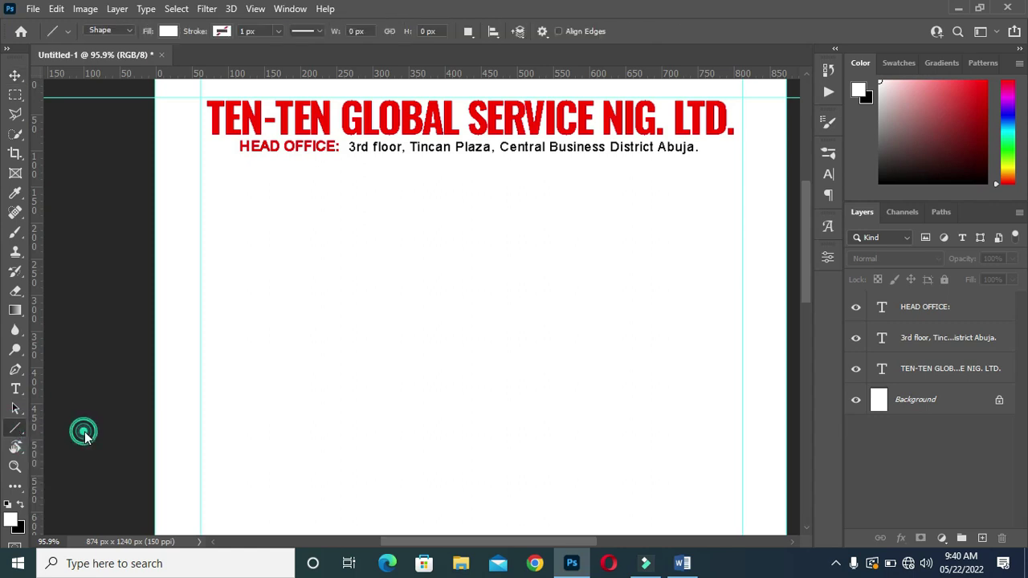
left_click(16, 428)
left_click(73, 430)
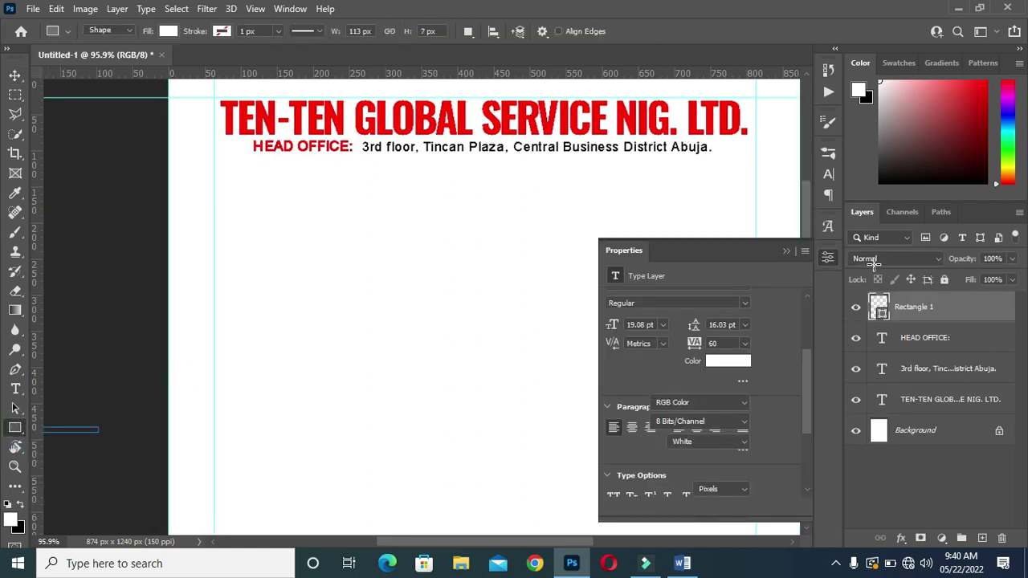
left_click(786, 250)
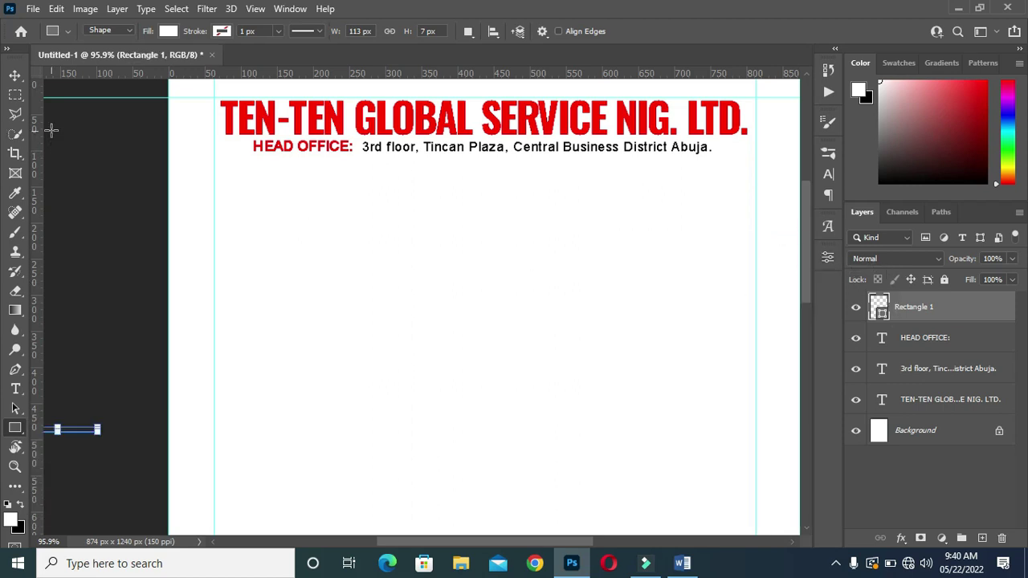
key("v")
key("Delete")
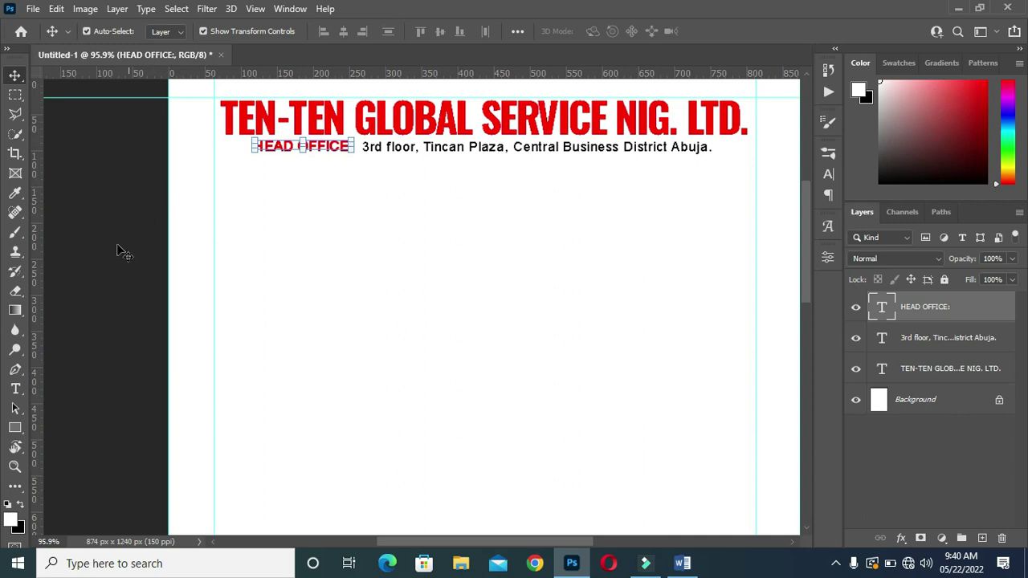
Draw a rectangle about 160 by 33 px below the address line and fill it with the recently used red
key("p")
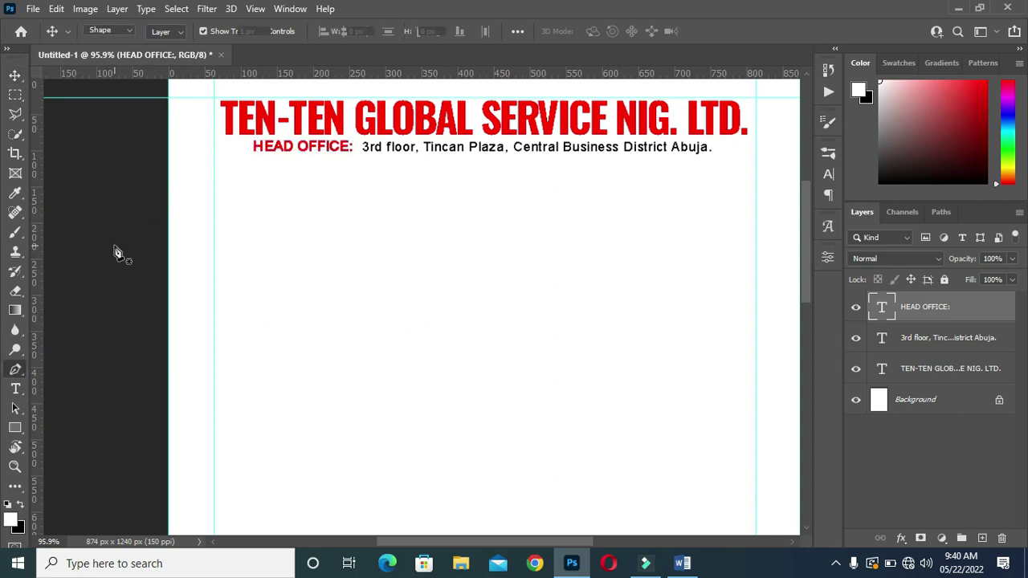
key("u")
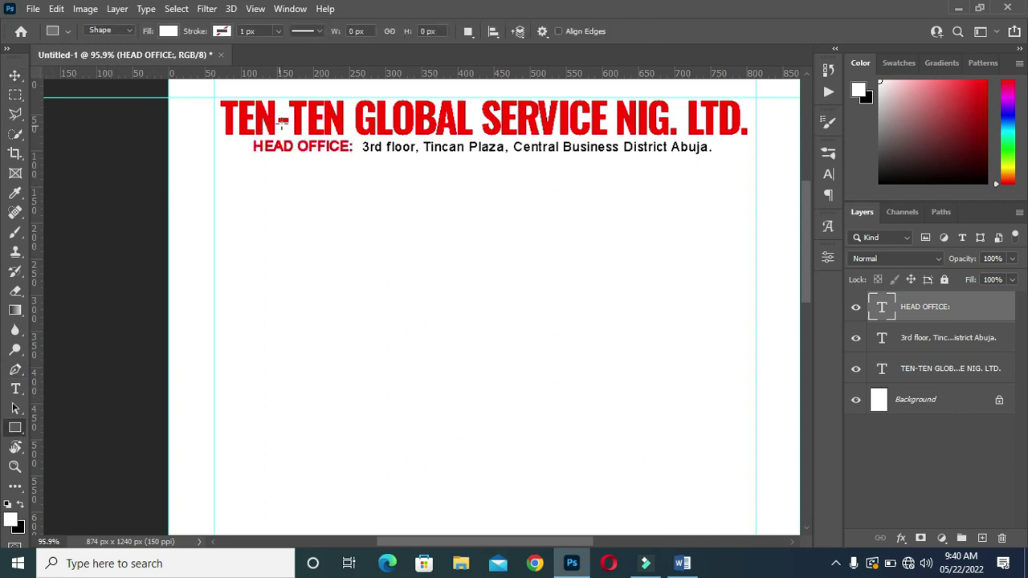
left_click_drag(388, 166, 504, 187)
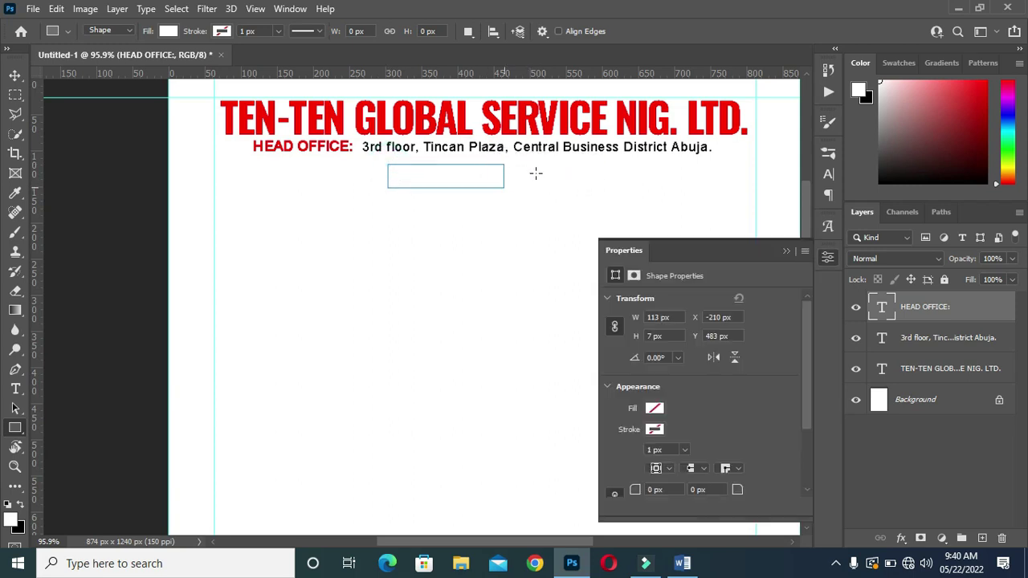
left_click(655, 408)
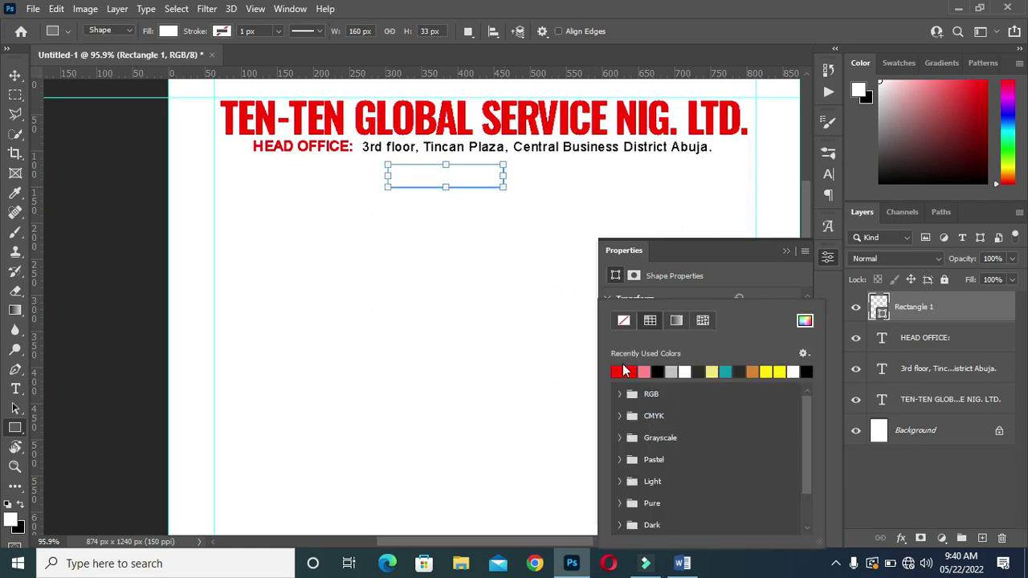
left_click(619, 368)
left_click(786, 250)
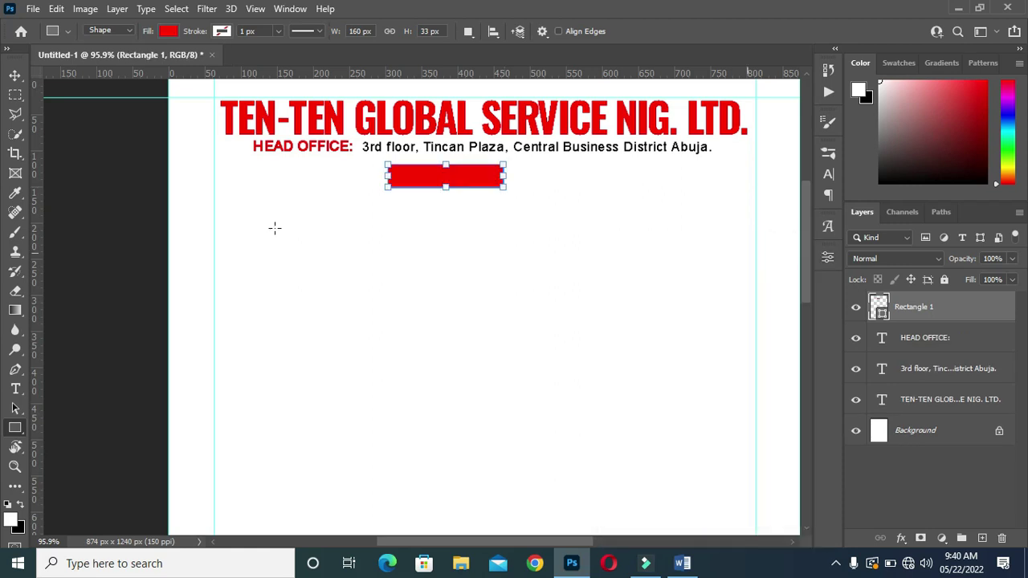
Centre the red rectangle horizontally on the canvas, nudge it slightly up towards the address line and clear the selection
left_click(15, 74)
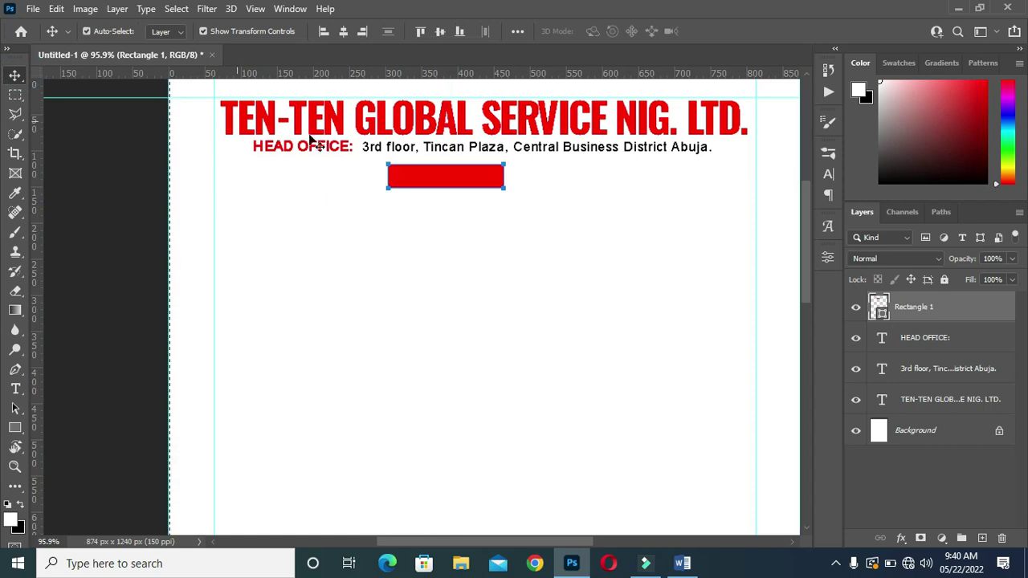
key("ctrl")
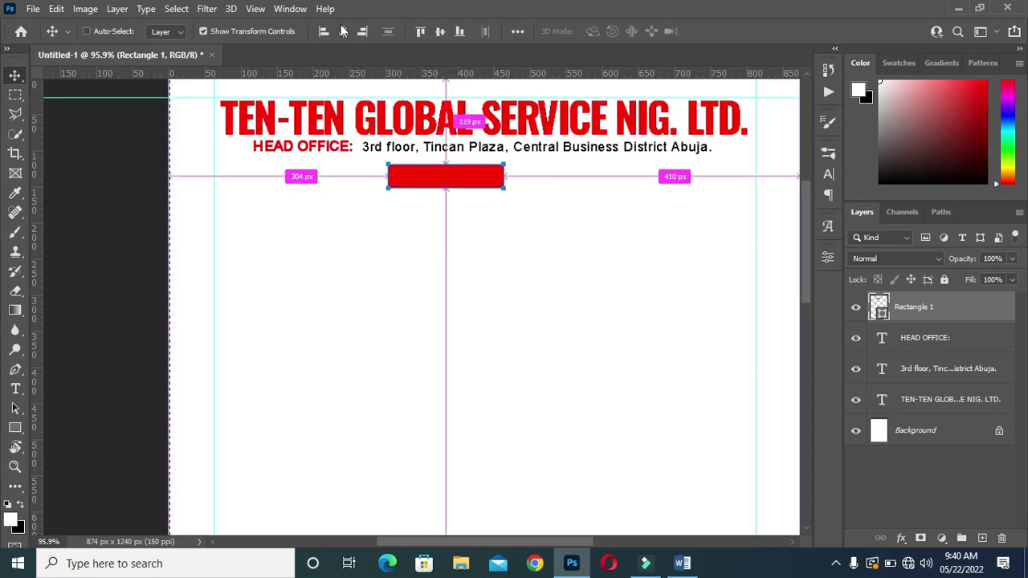
left_click(342, 31)
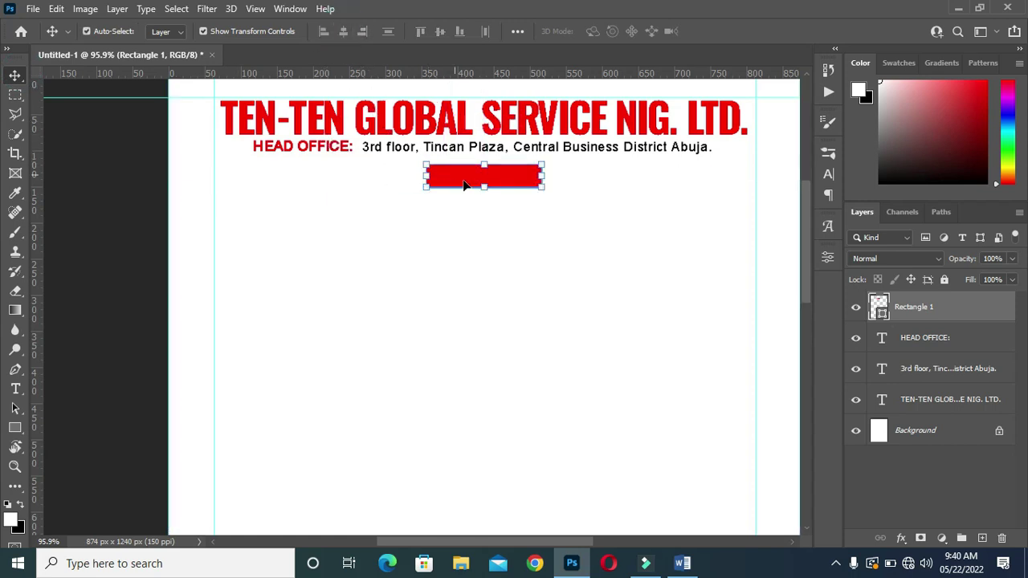
key("Up")
key("Up")
key("Up")
key("Up")
key("Up")
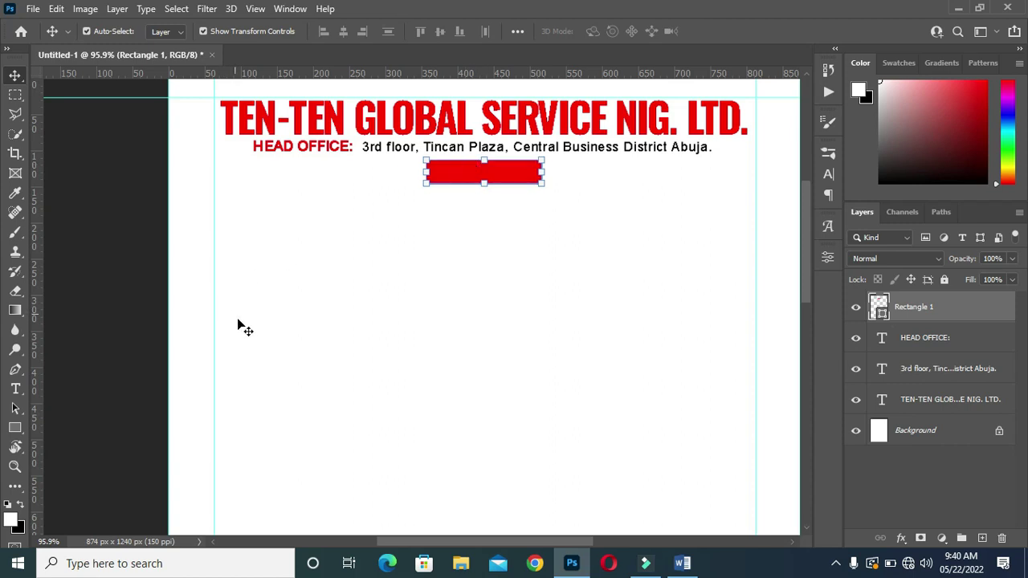
left_click(240, 321)
Copy the heading "INVOINCE" from the Word document and paste it in Photoshop as new text below the red rectangle
key("t")
left_click(318, 244)
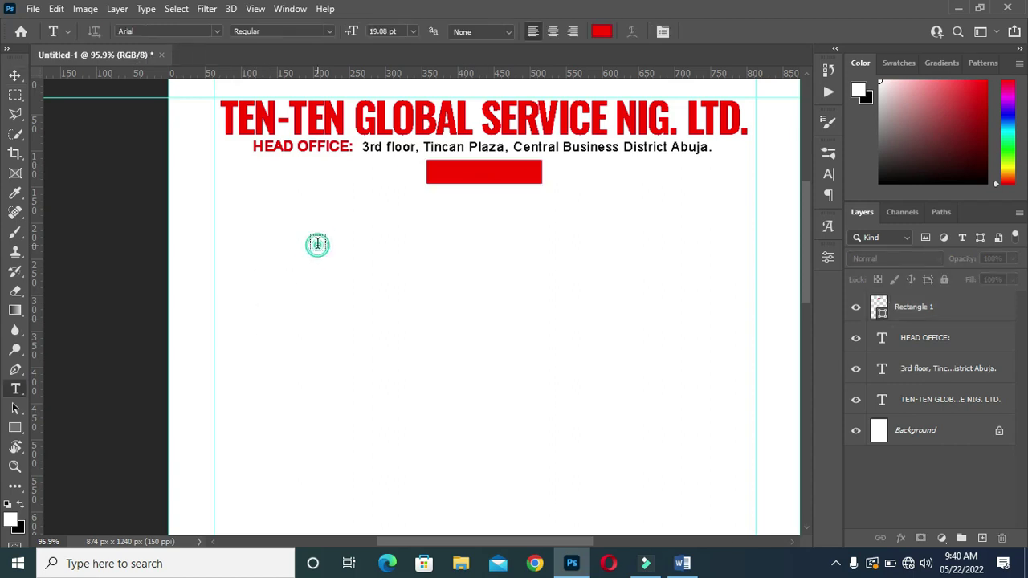
left_click(682, 563)
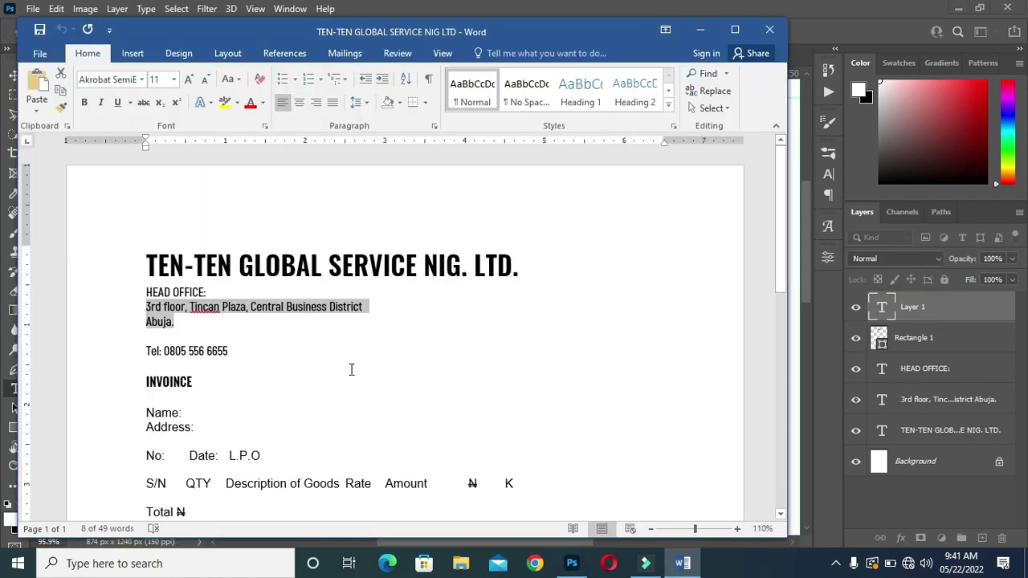
left_click_drag(143, 383, 196, 384)
key("ctrl+c")
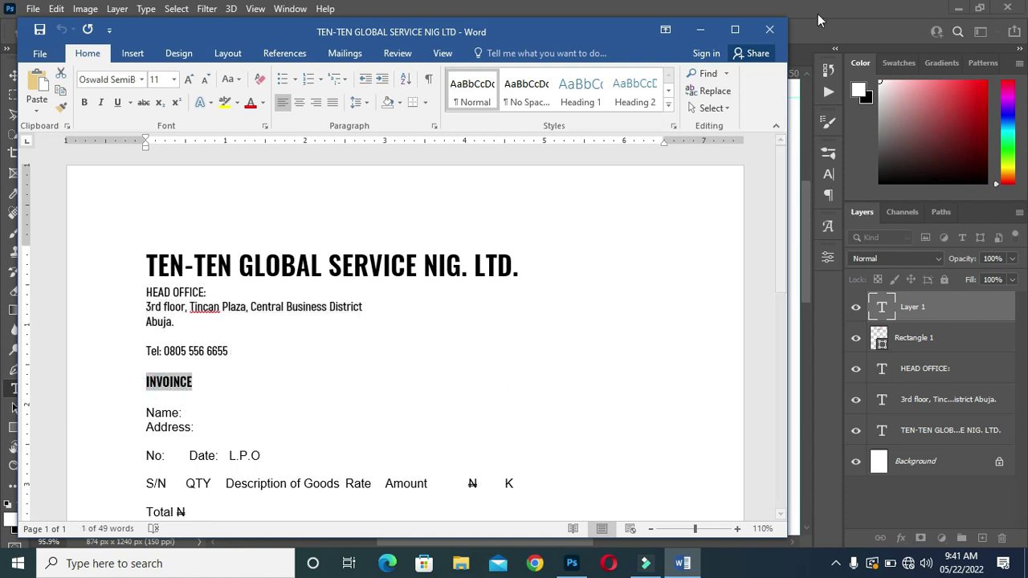
left_click(699, 29)
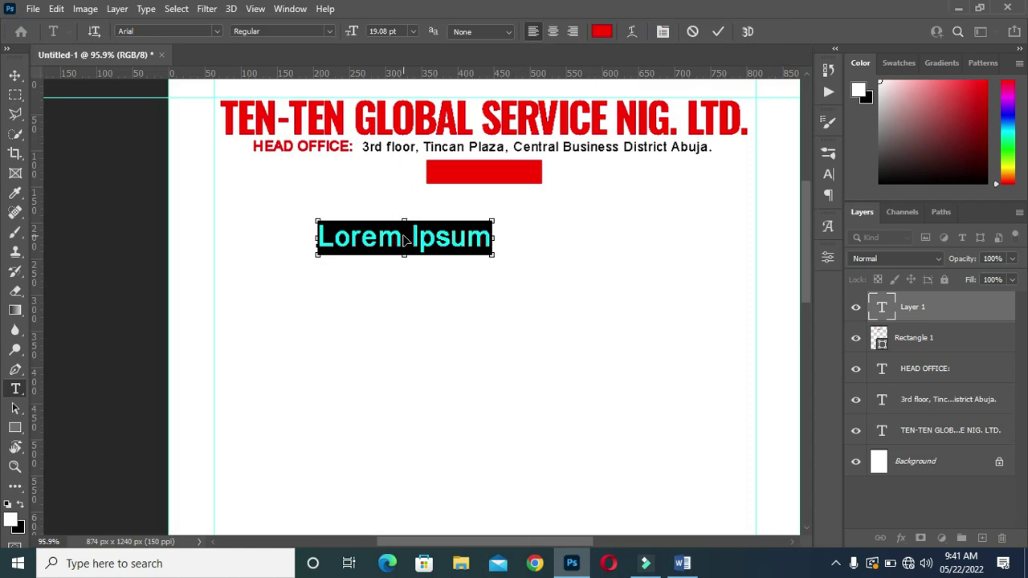
key("ctrl+v")
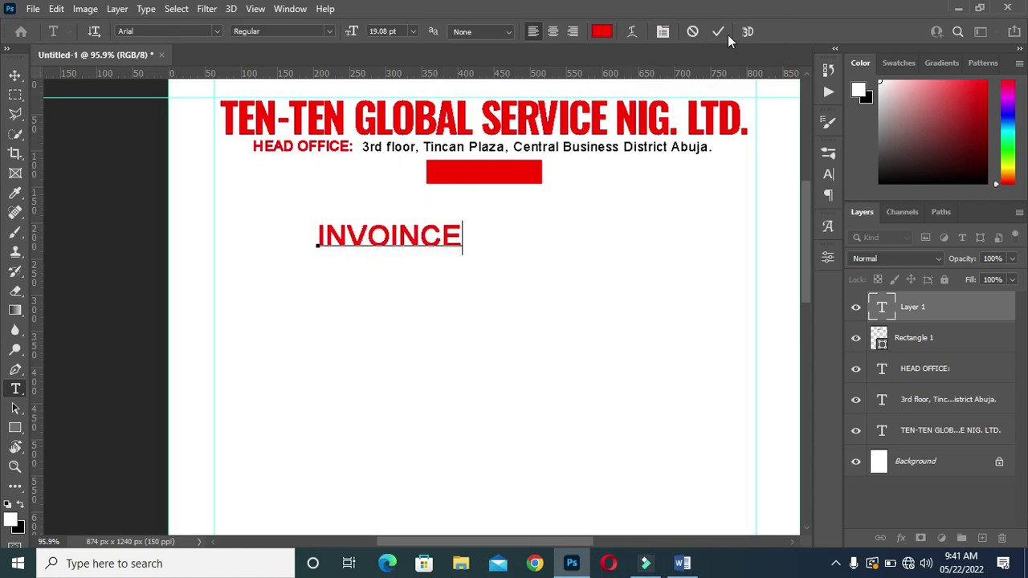
key("ctrl+Return")
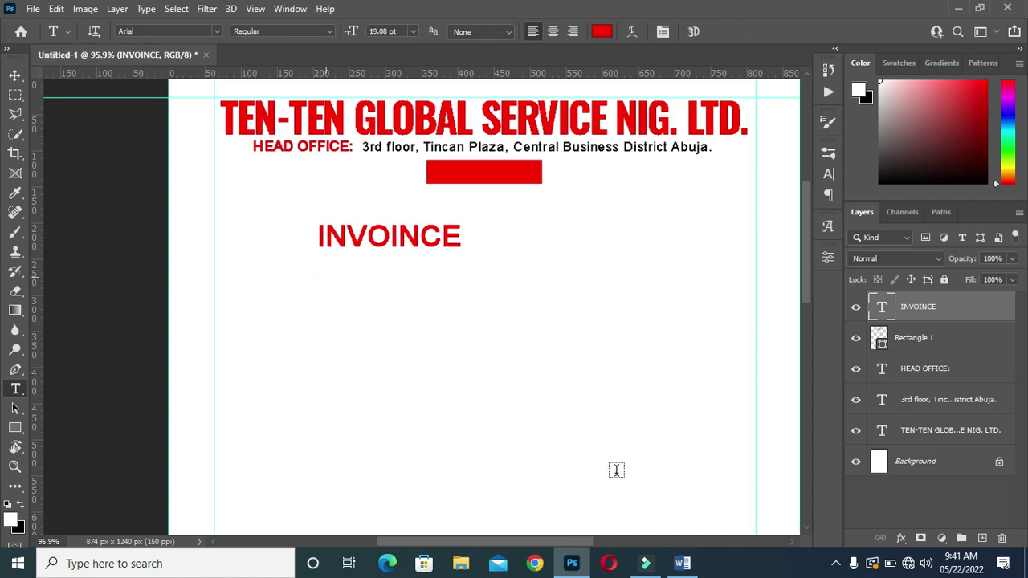
Copy the telephone line from the Word document and paste it in Photoshop as new text below "INVOINCE"
left_click(329, 277)
key("alt+Tab")
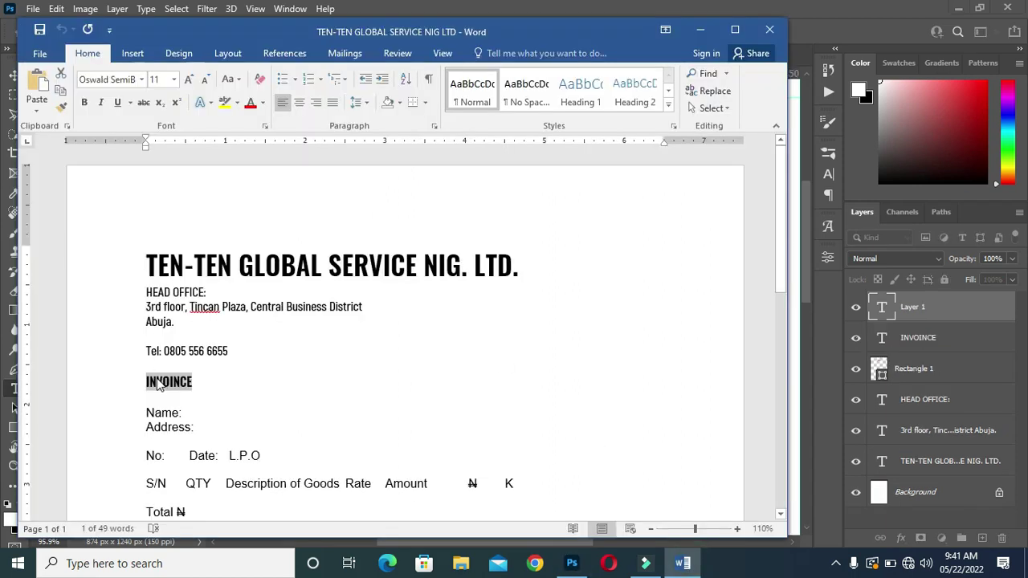
left_click_drag(145, 347, 230, 349)
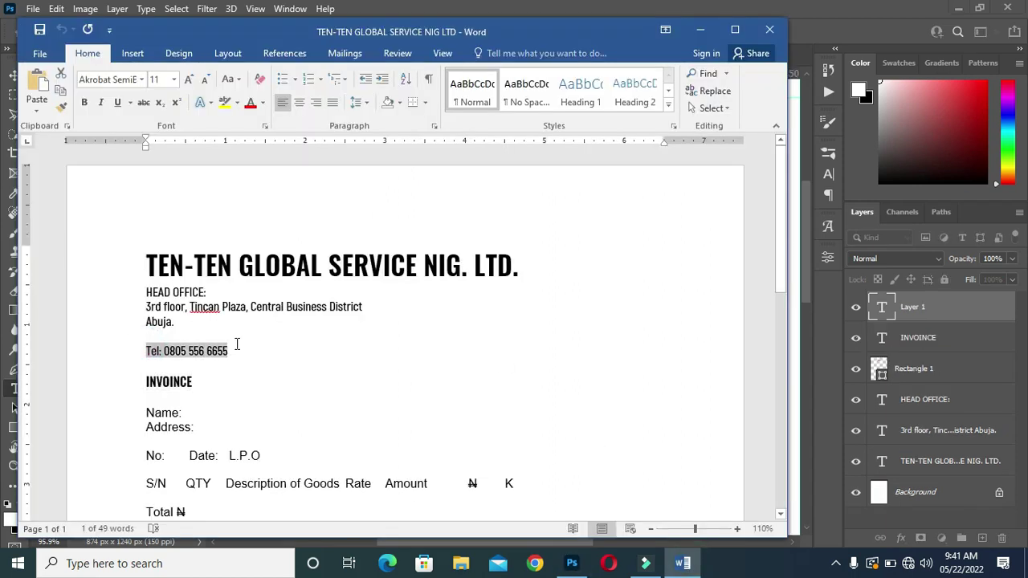
left_click(700, 29)
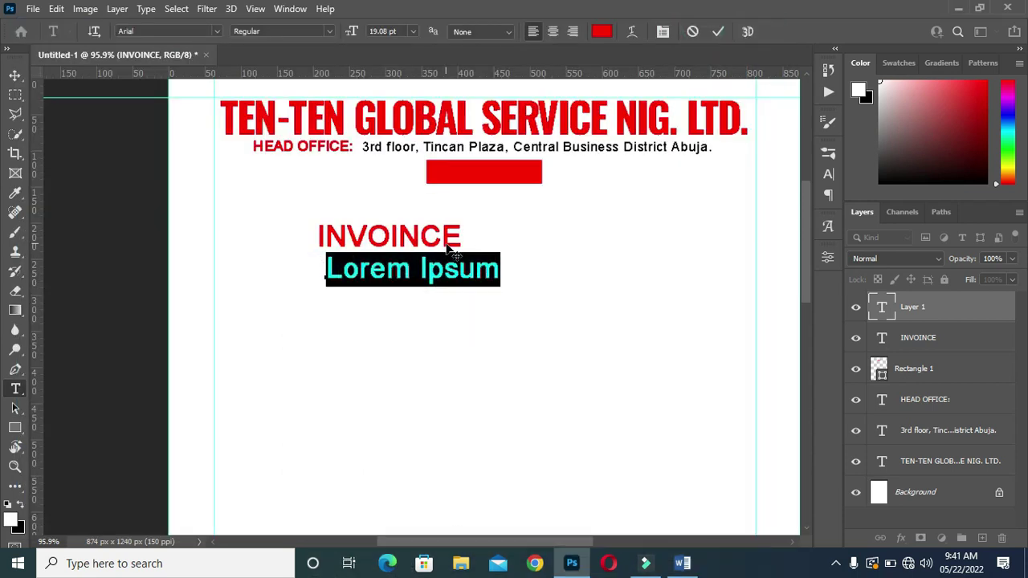
key("ctrl+v")
left_click(717, 31)
Scale the telephone line down to about 36%
left_click(14, 75)
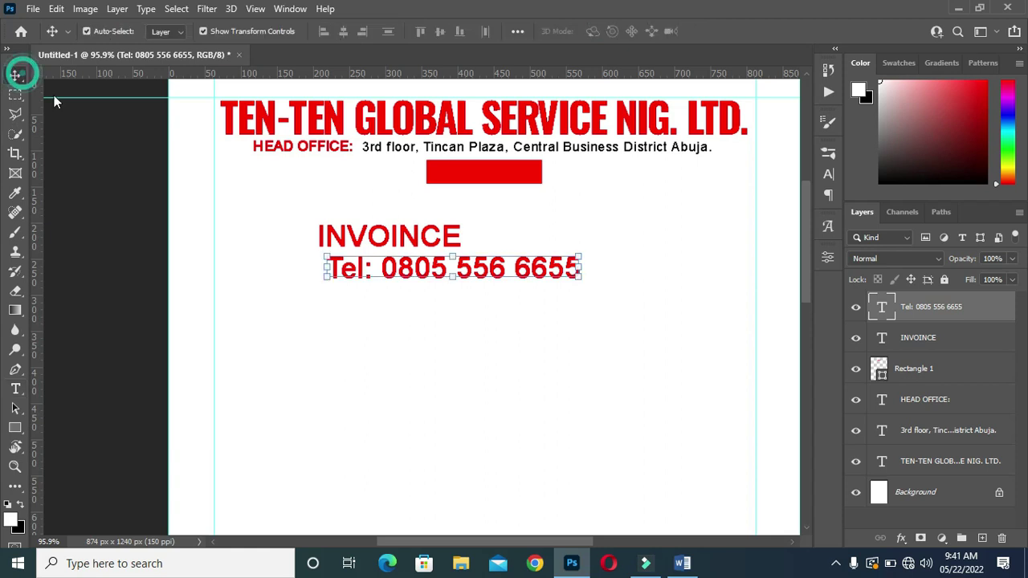
left_click_drag(583, 268, 427, 249)
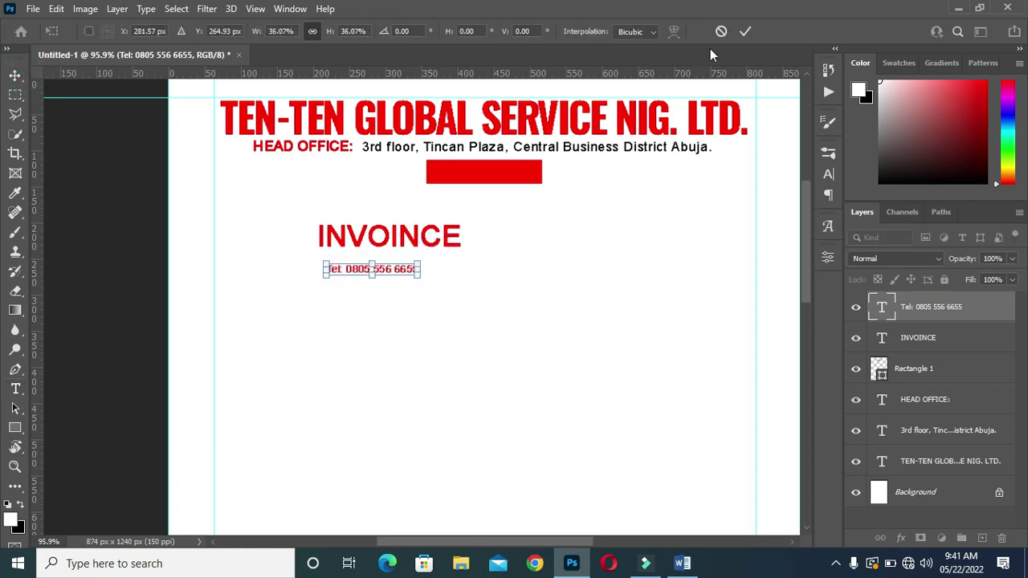
left_click(746, 31)
Scale "INVOINCE" down to about 69% and move it to the centre of the red rectangle
left_click(407, 246)
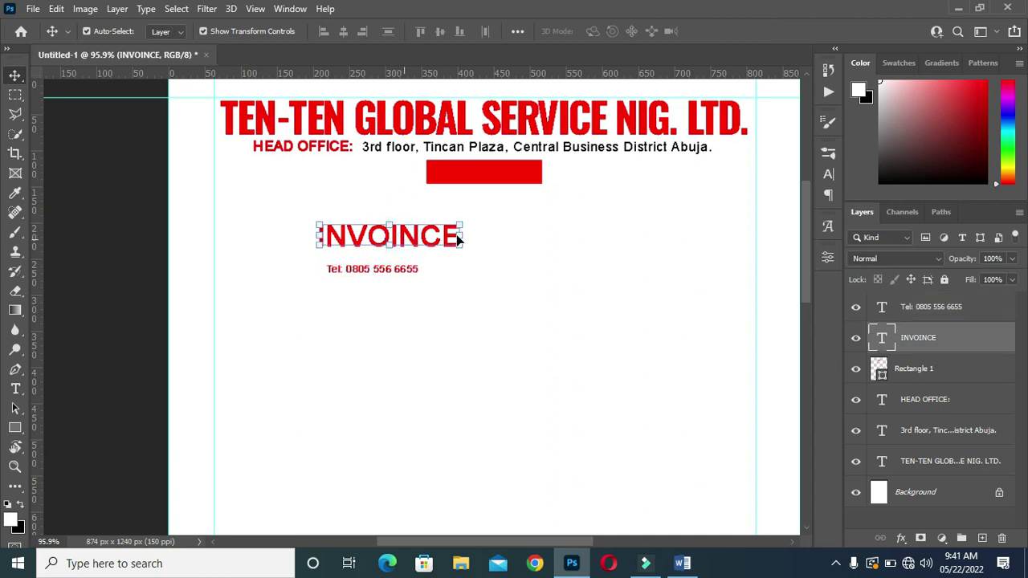
left_click_drag(462, 236, 500, 171)
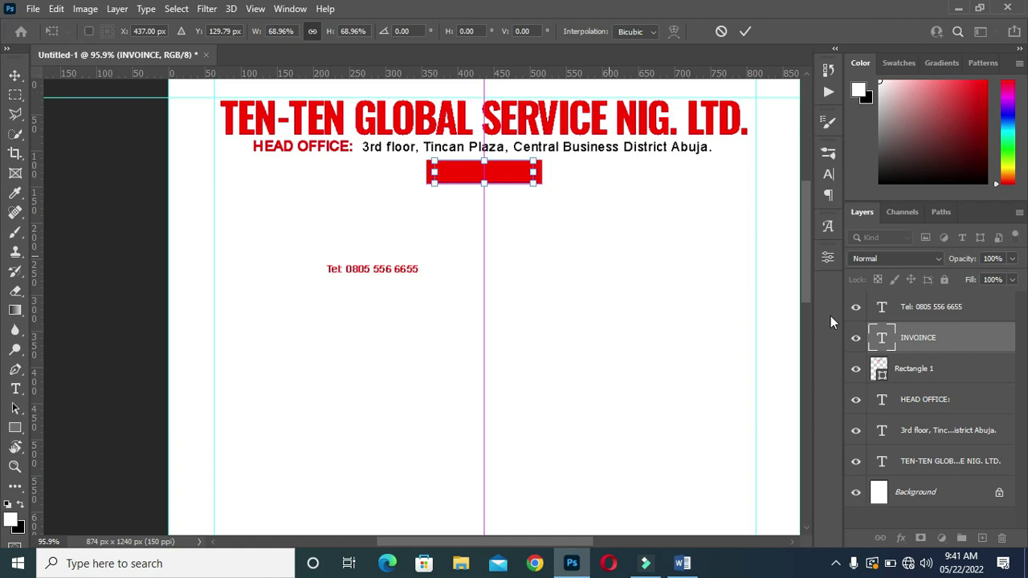
left_click(745, 32)
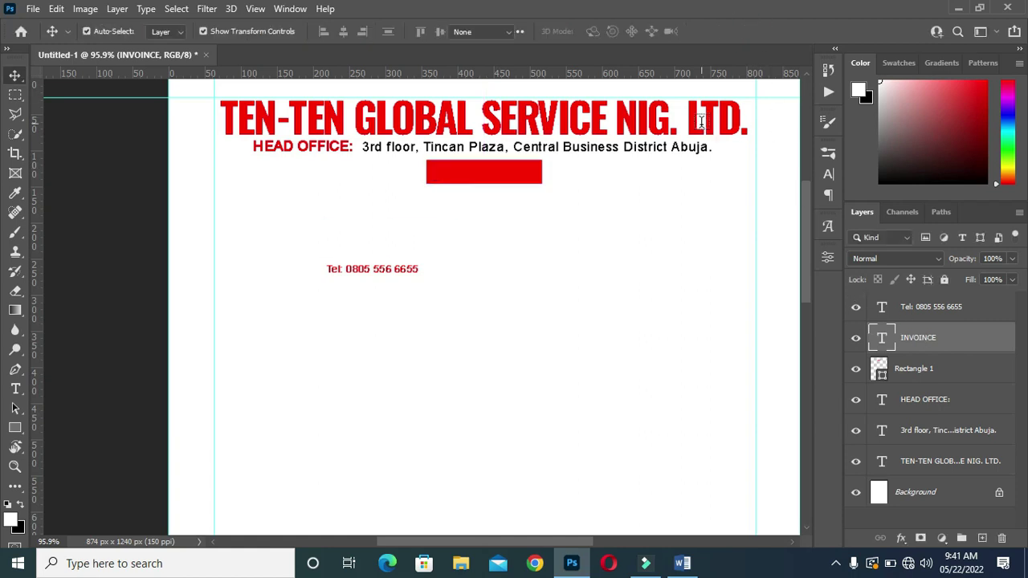
Set the text colour of "INVOINCE" to white (ffffff)
key("t")
left_click(604, 32)
left_click_drag(643, 255, 622, 212)
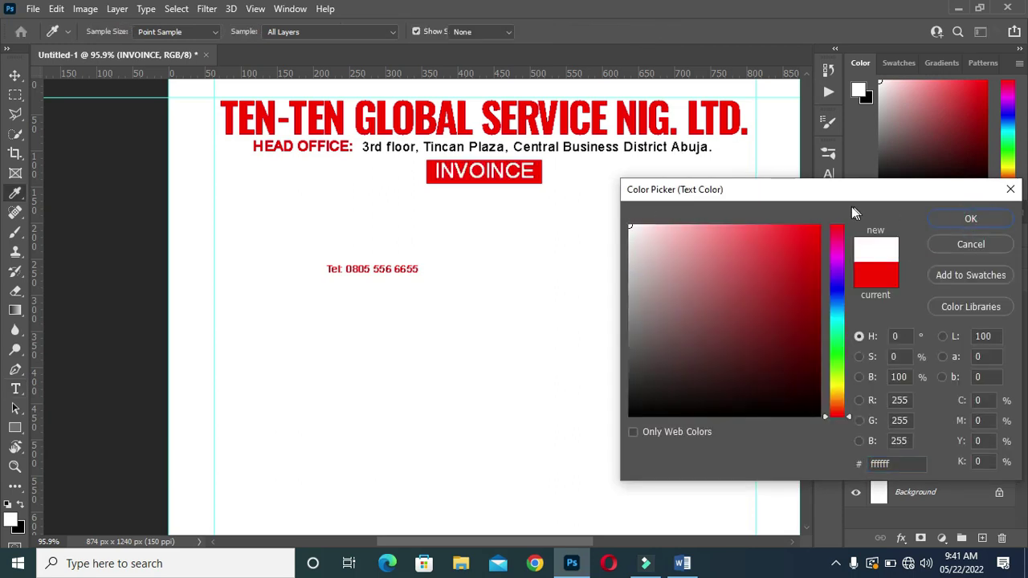
left_click(970, 219)
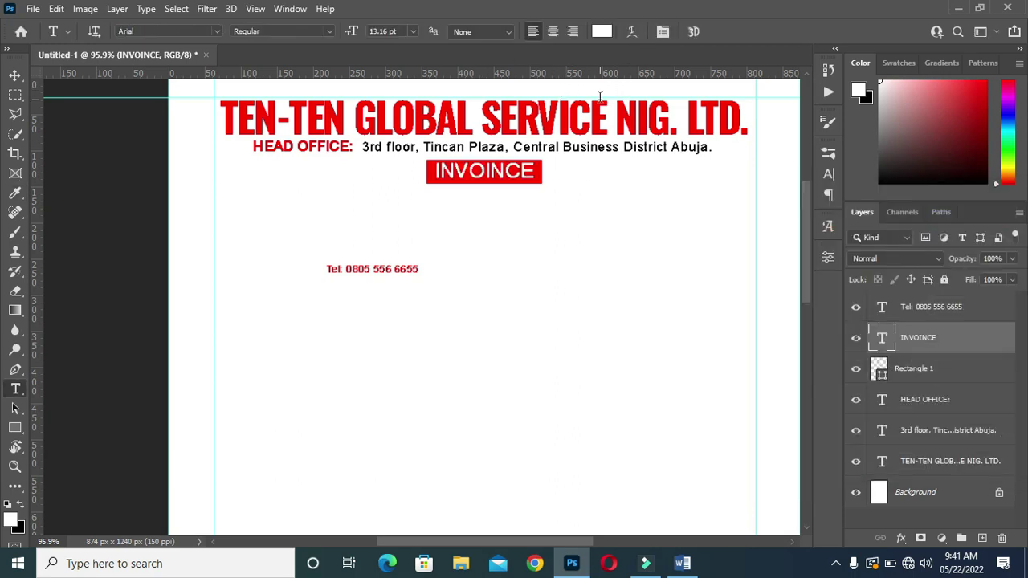
Set the font of "INVOINCE" to Oswald SemiBold
left_click(216, 30)
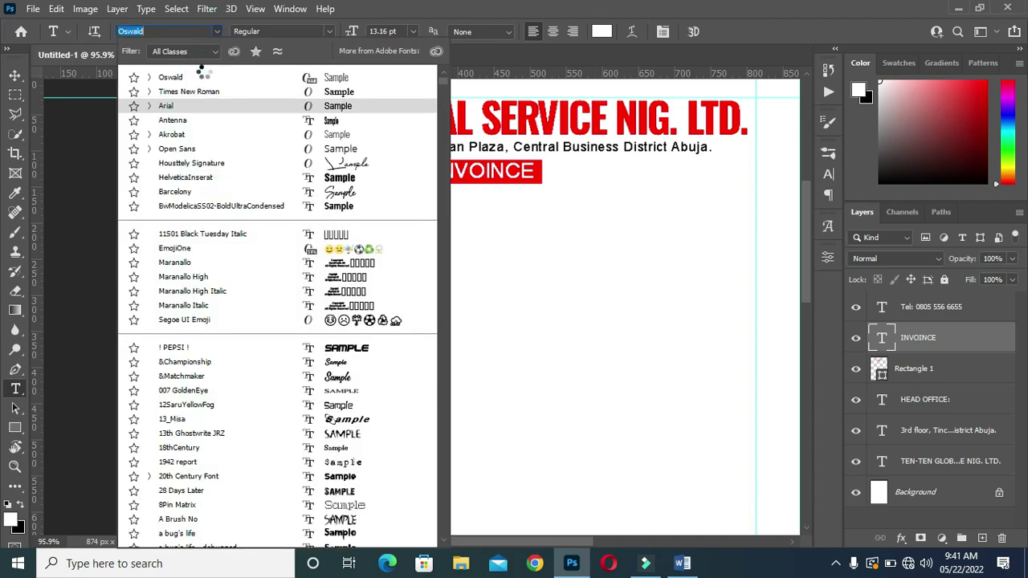
left_click(173, 77)
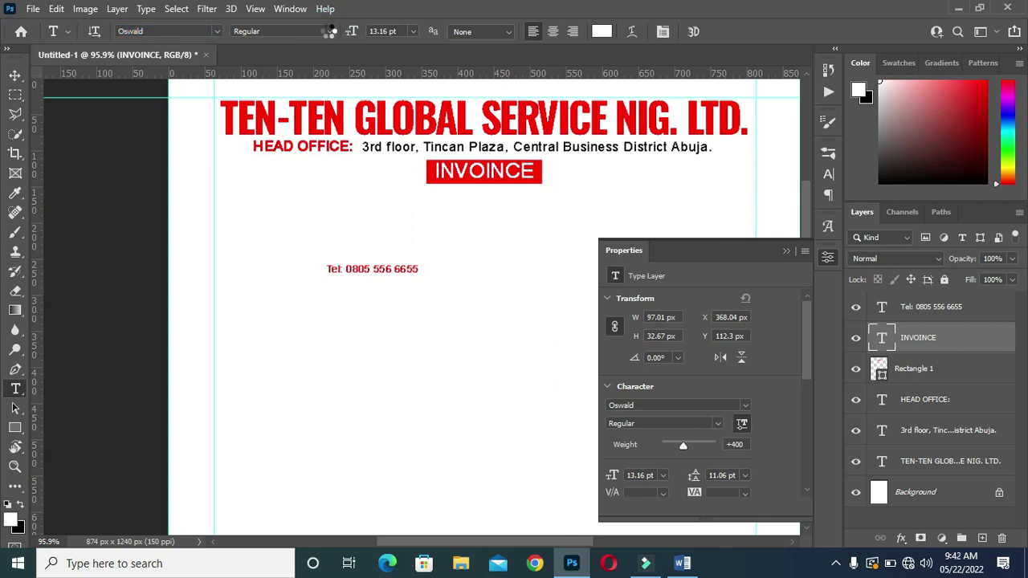
left_click(329, 31)
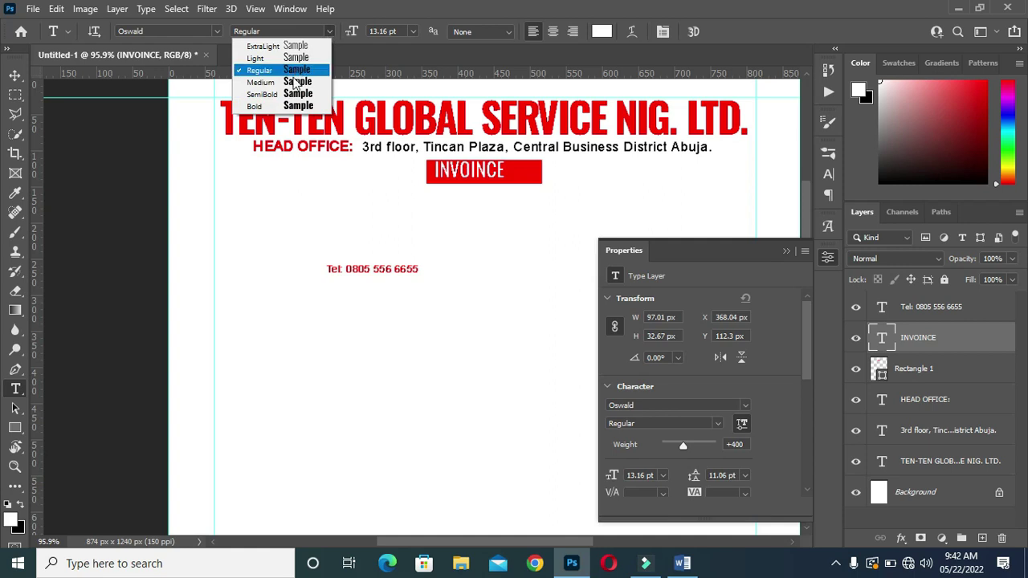
left_click(273, 97)
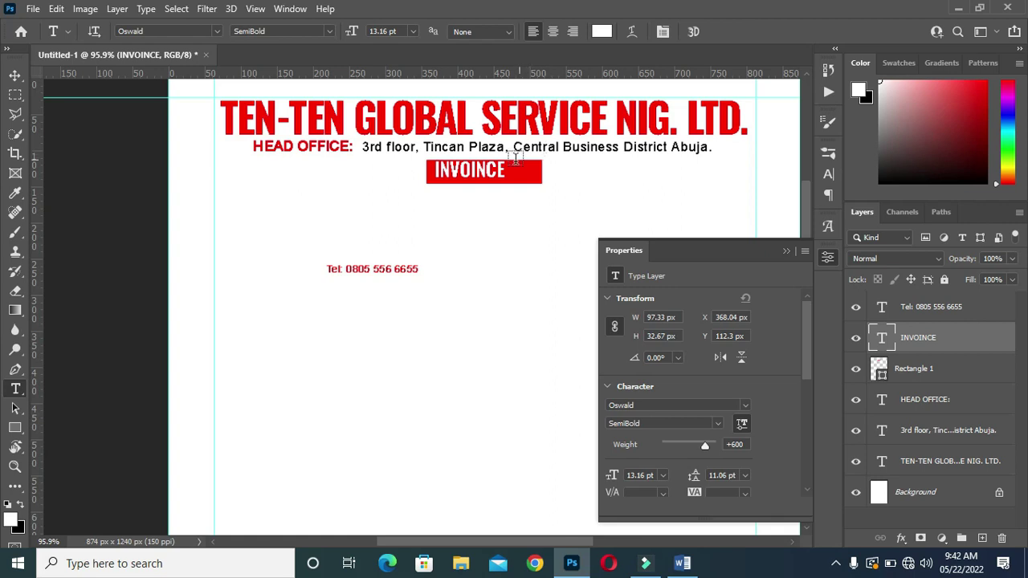
Scale "INVOINCE" up to about 114% and shift it right within the red rectangle
left_click(15, 74)
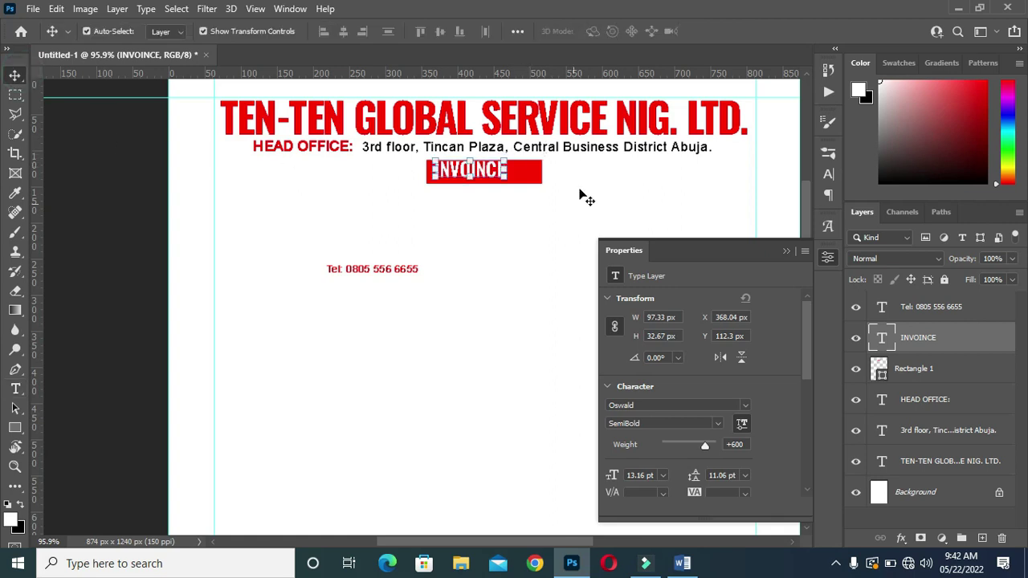
left_click_drag(506, 171, 527, 172)
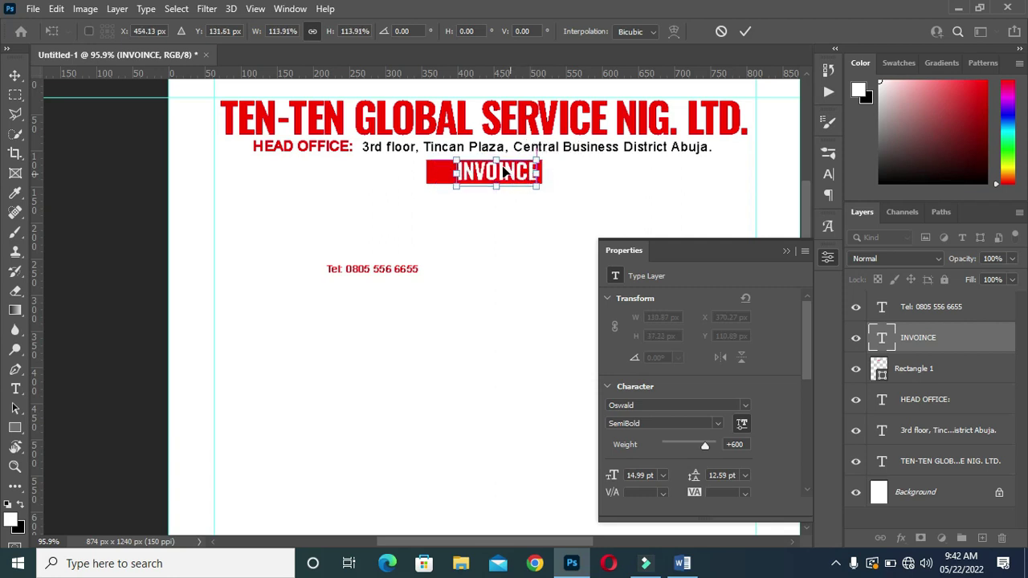
scroll(507, 157, "up", 3)
left_click(745, 31)
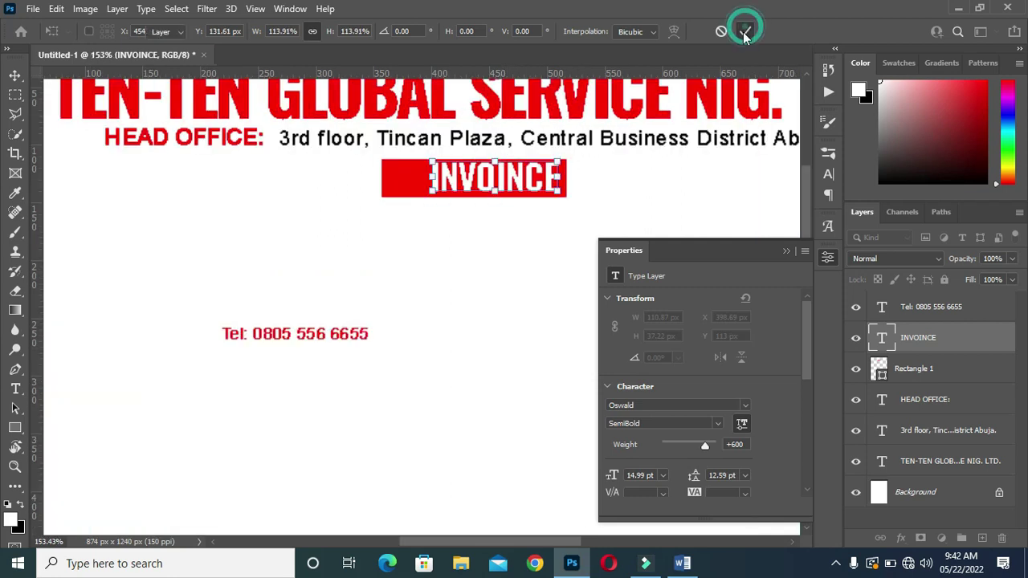
Move "INVOINCE" left within the red rectangle and resize it to about 124% wide by 98% high so it fills the box
scroll(496, 173, "up", 2)
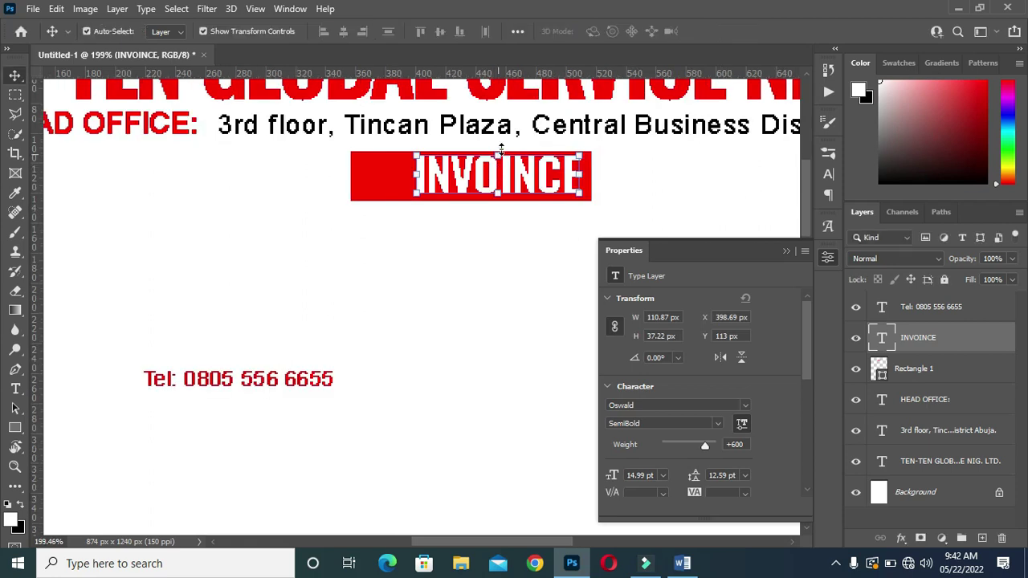
left_click(499, 154)
left_click_drag(497, 154, 444, 178)
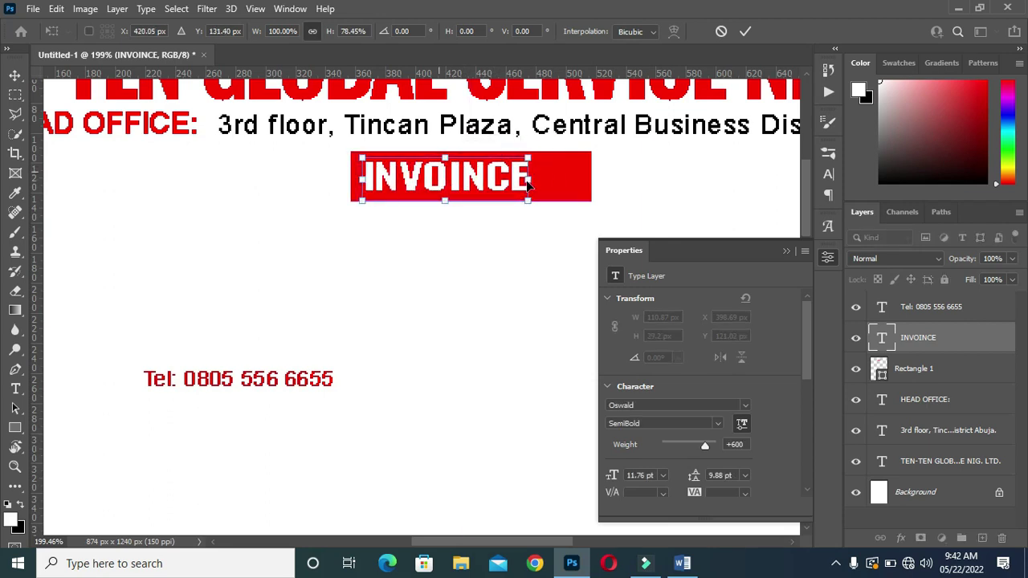
left_click_drag(530, 179, 570, 179)
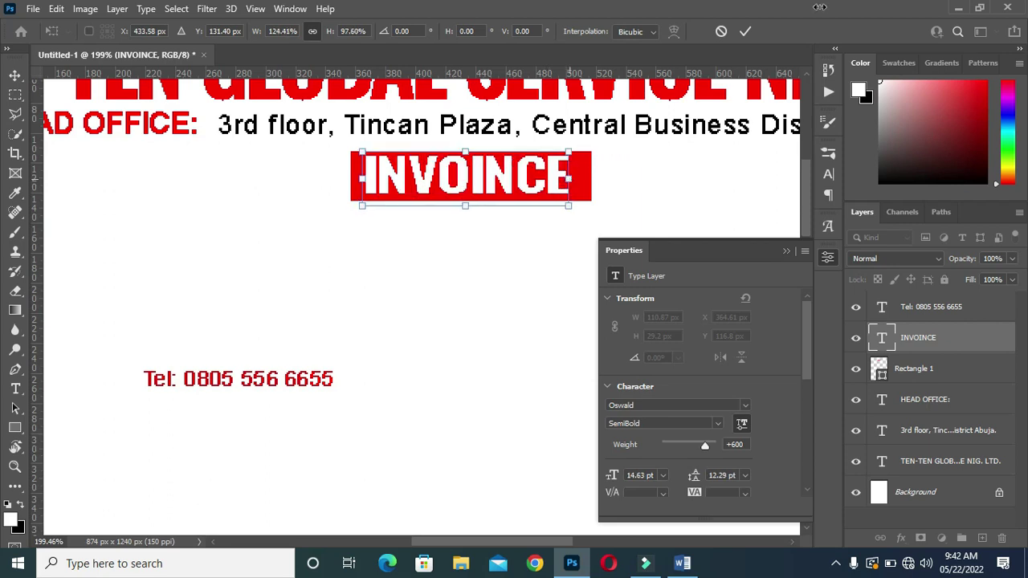
left_click(744, 31)
scroll(470, 168, "down", 5)
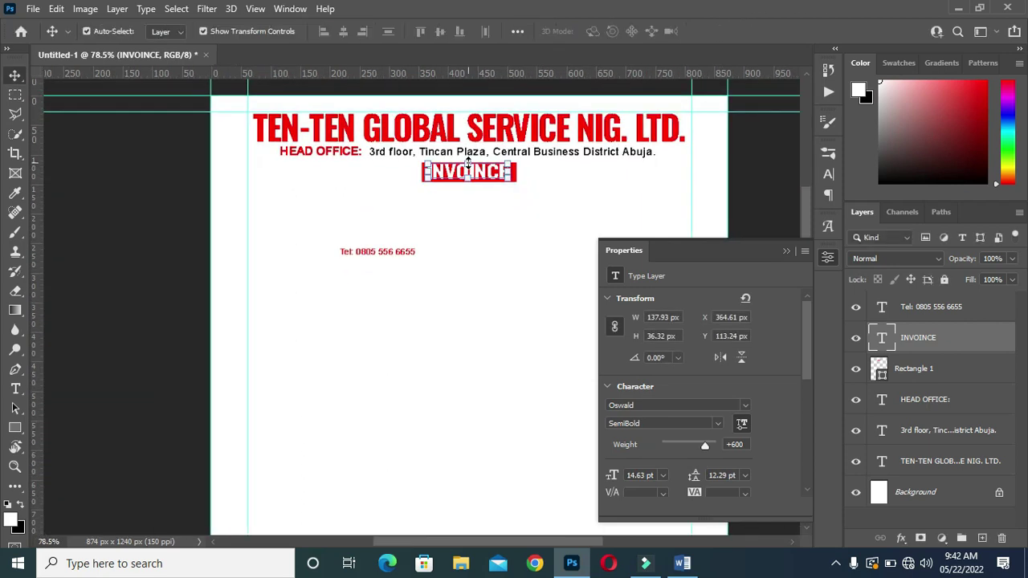
left_click(740, 181)
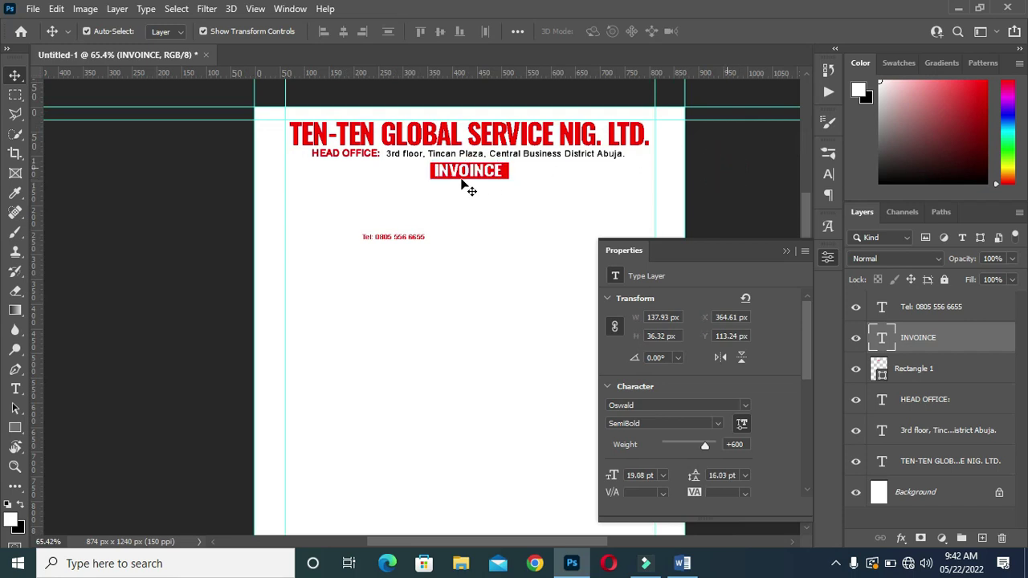
scroll(457, 184, "up", 2)
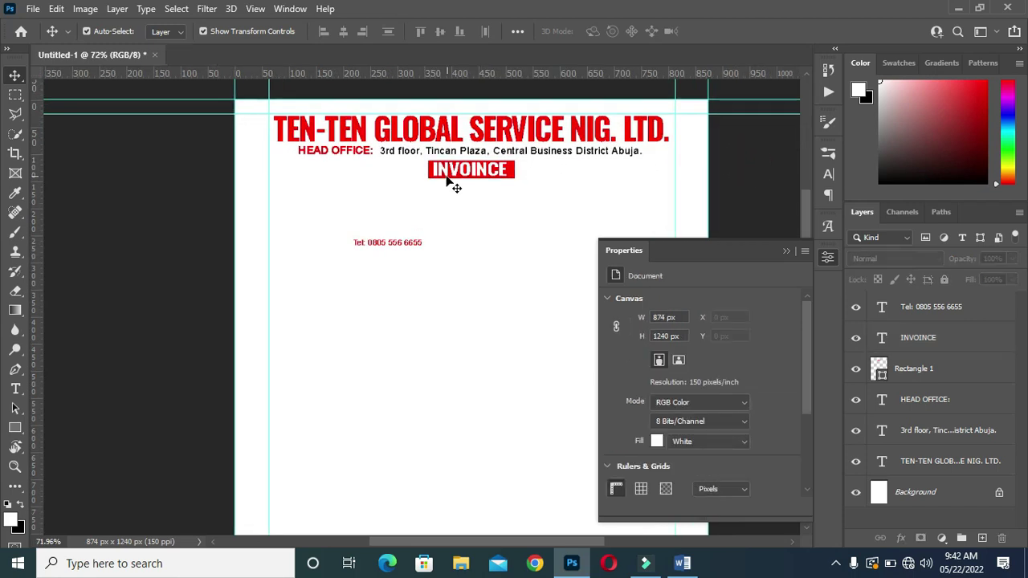
Set the text colour of the telephone line to black (000000)
left_click(401, 253)
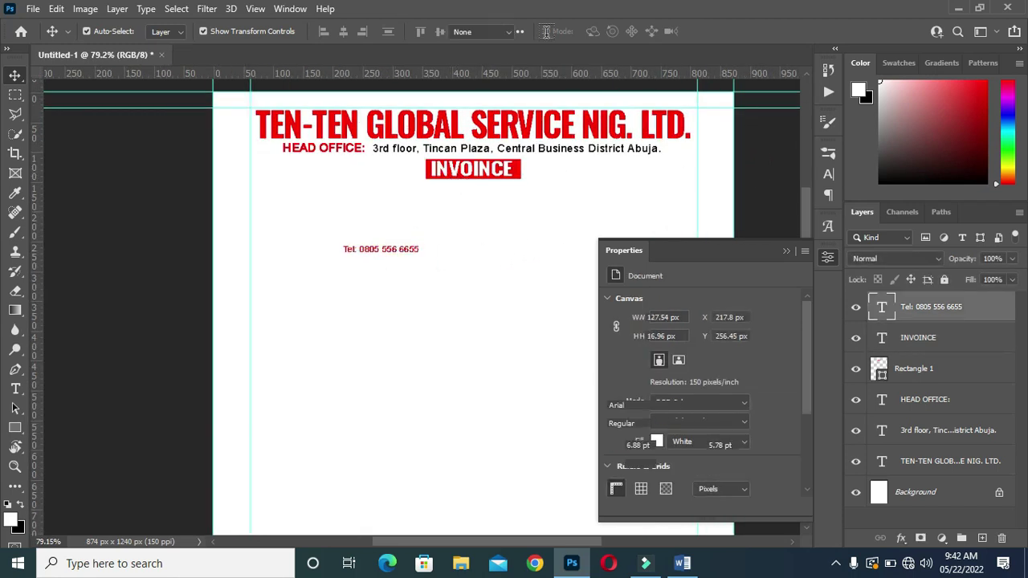
key("t")
left_click(602, 32)
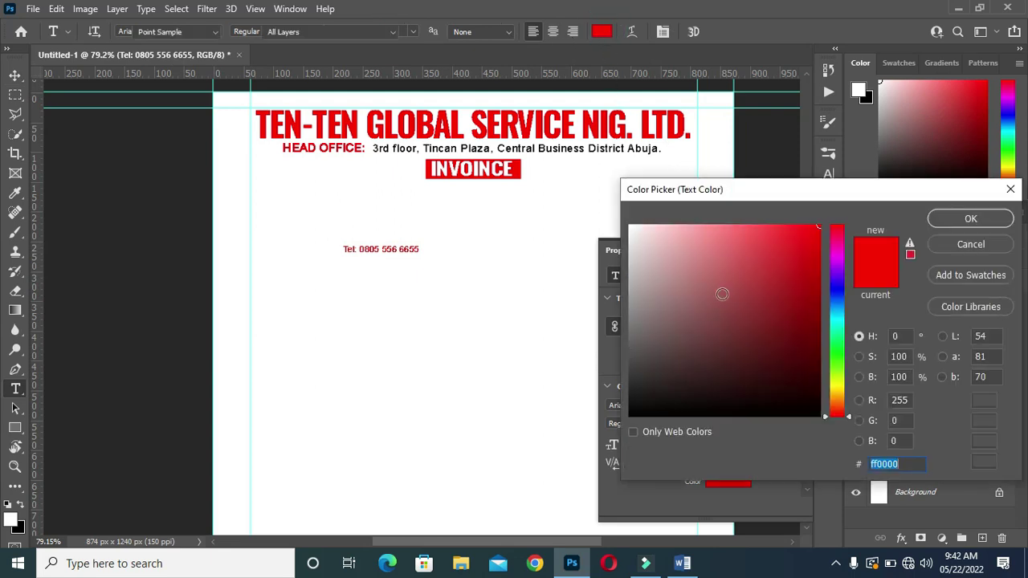
left_click_drag(659, 393, 617, 420)
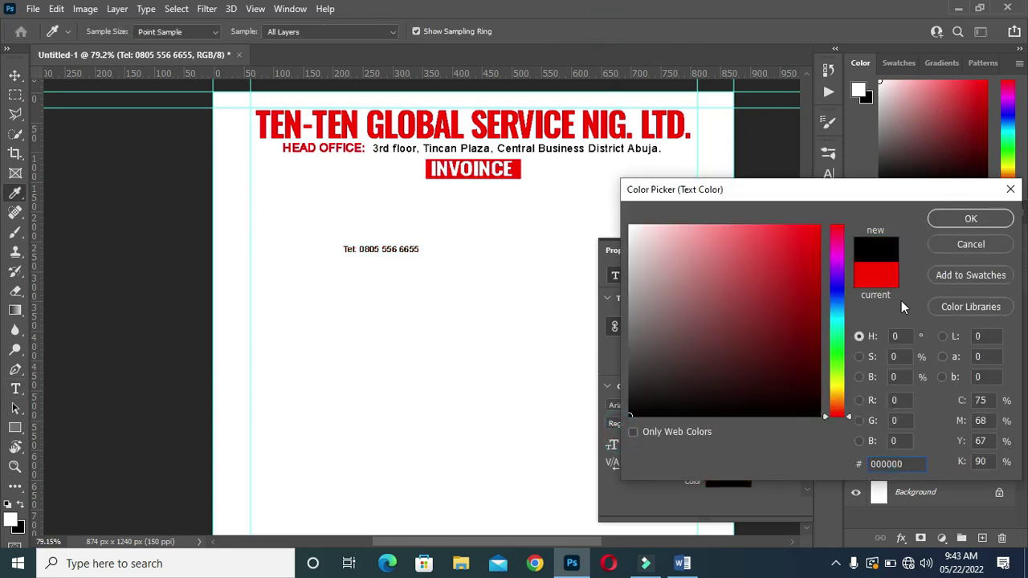
left_click(969, 218)
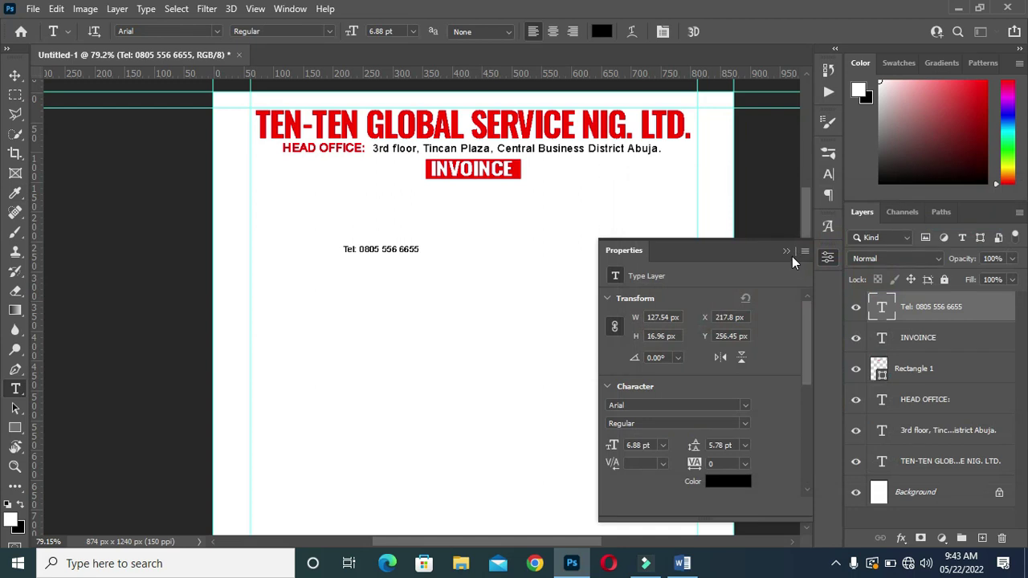
left_click(787, 252)
Move the telephone line directly beneath "HEAD OFFICE:", aligned with its start, and scale it up to about 122%
key("v")
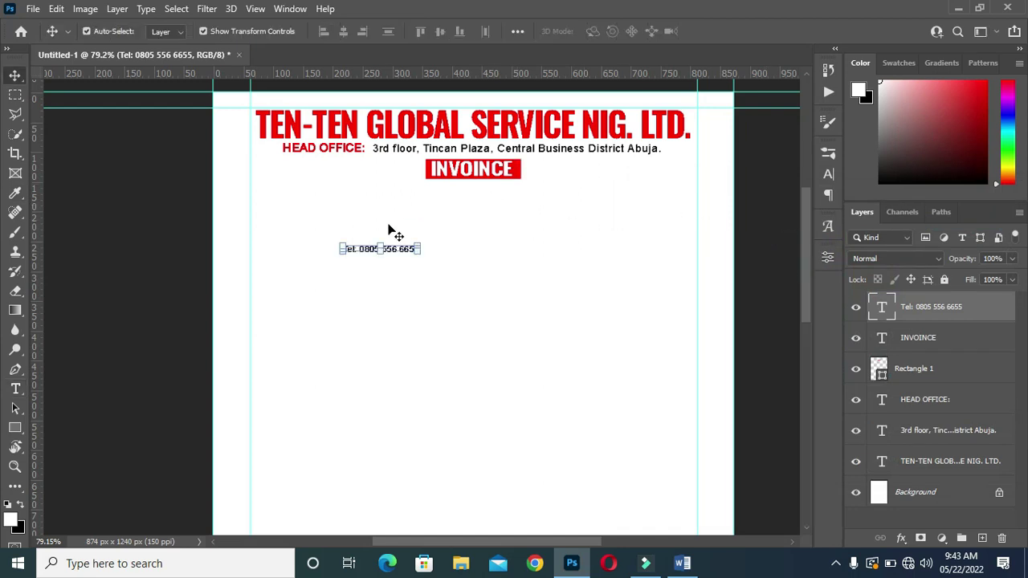
left_click_drag(398, 251, 377, 166)
key("ctrl+t")
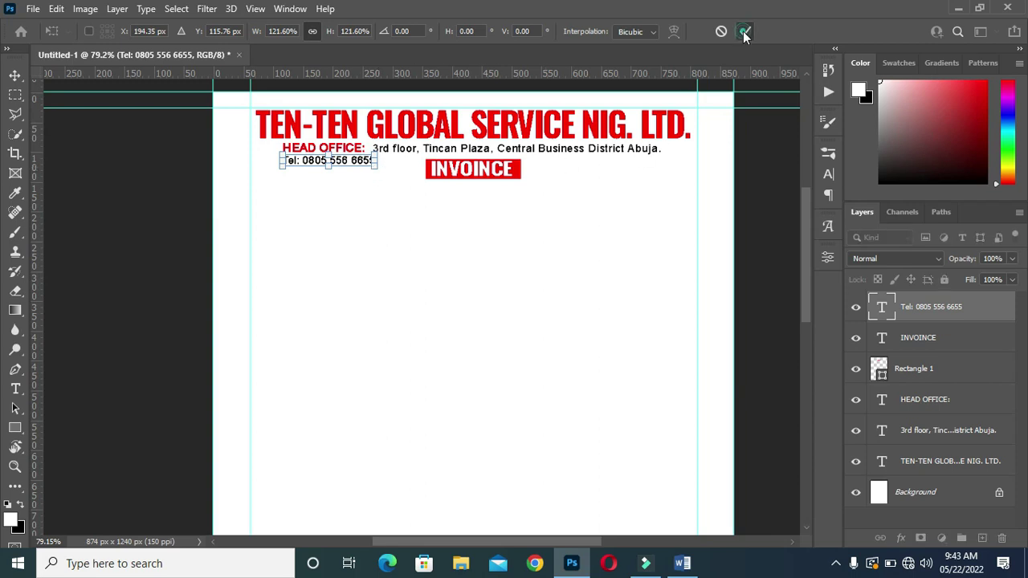
left_click(767, 186)
left_click(366, 201)
scroll(365, 201, "down", 1)
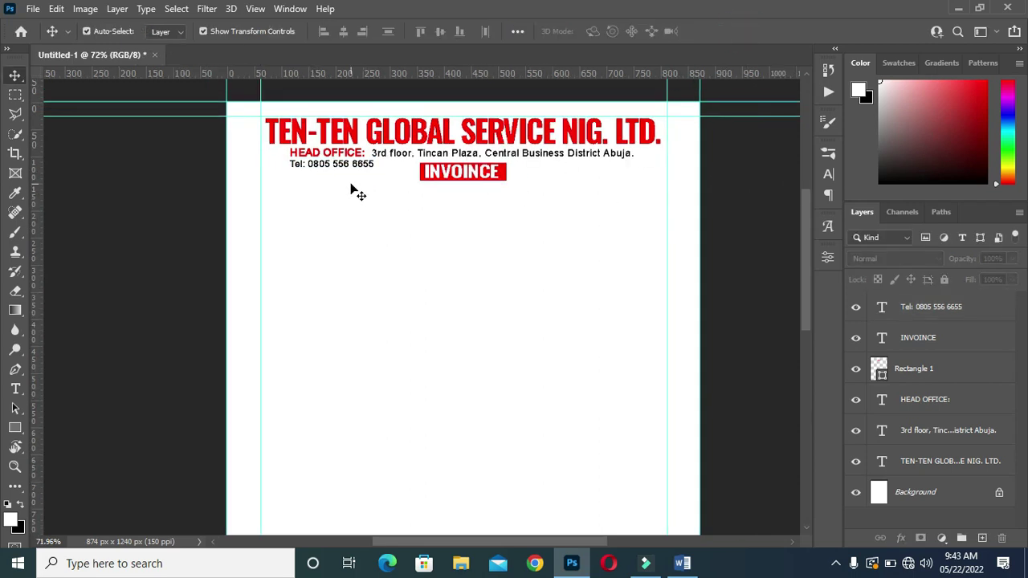
scroll(356, 191, "up", 1)
scroll(502, 188, "down", 1)
scroll(551, 278, "up", 1)
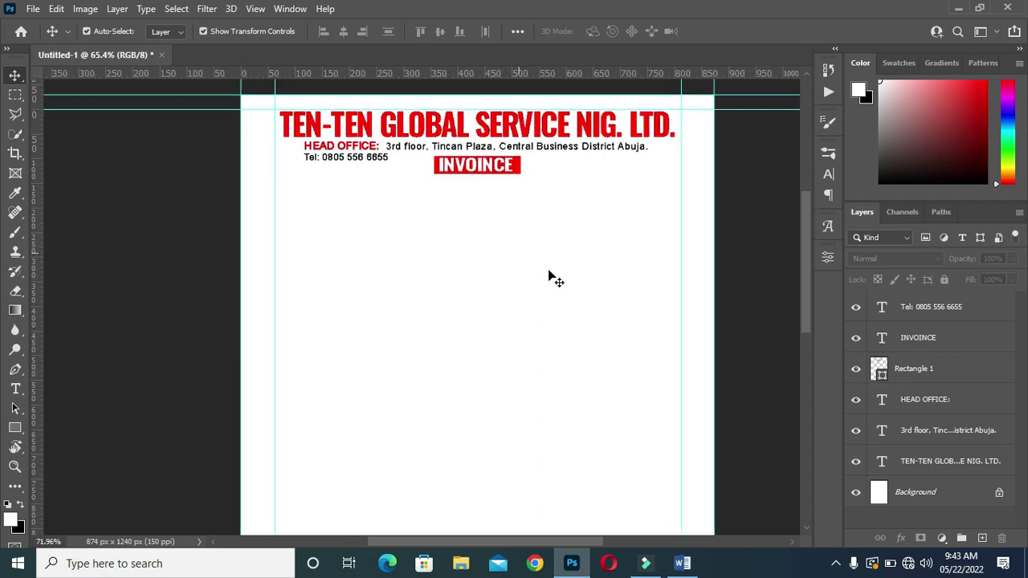
Switch to the Word document to check the remaining invoice text, then return to the Photoshop design
left_click(681, 568)
left_click(317, 351)
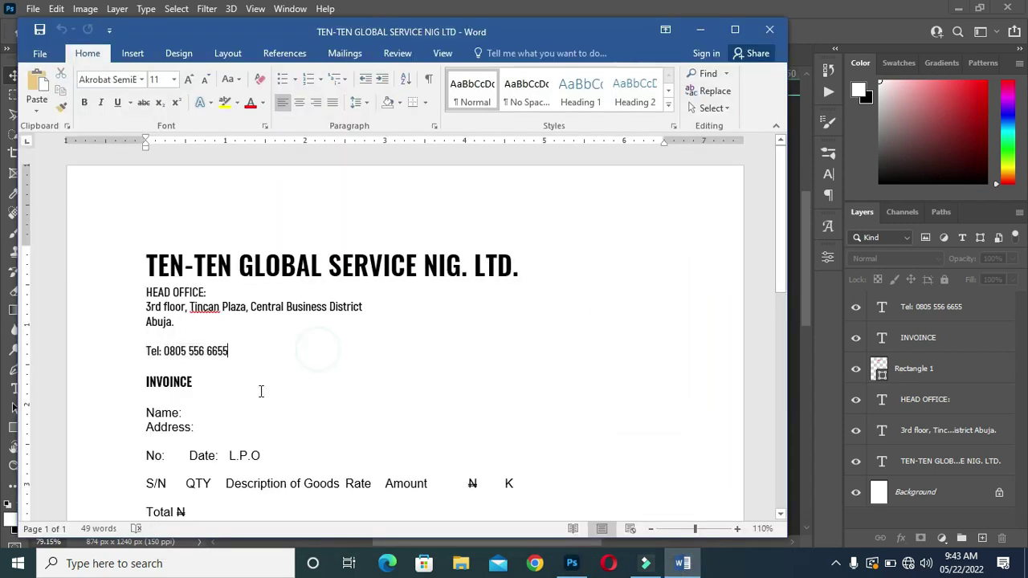
left_click(699, 29)
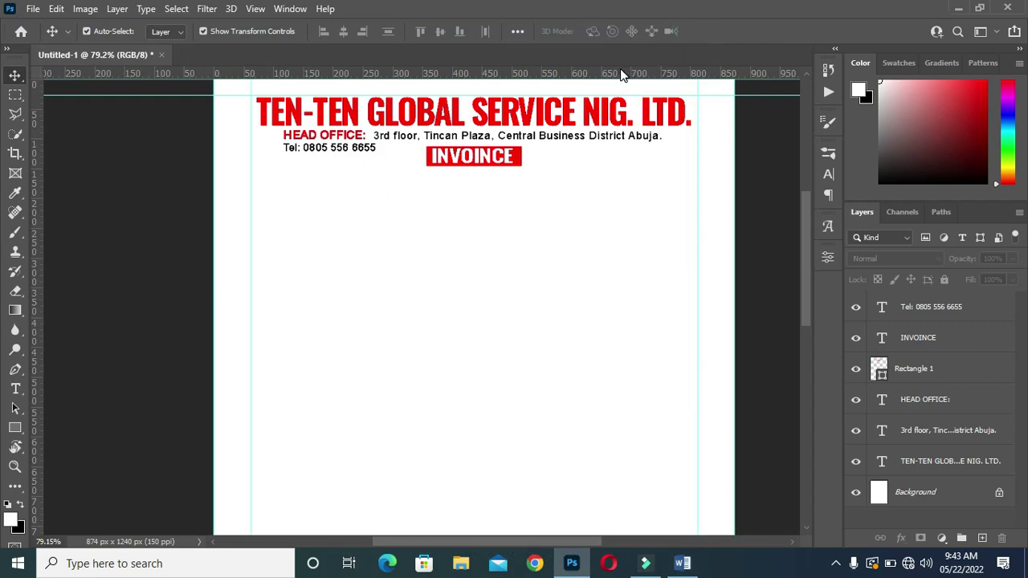
Add a horizontal guide below the red title box, then nudge the box together with "INVOINCE" down to just above that guide
left_click_drag(620, 73, 605, 190)
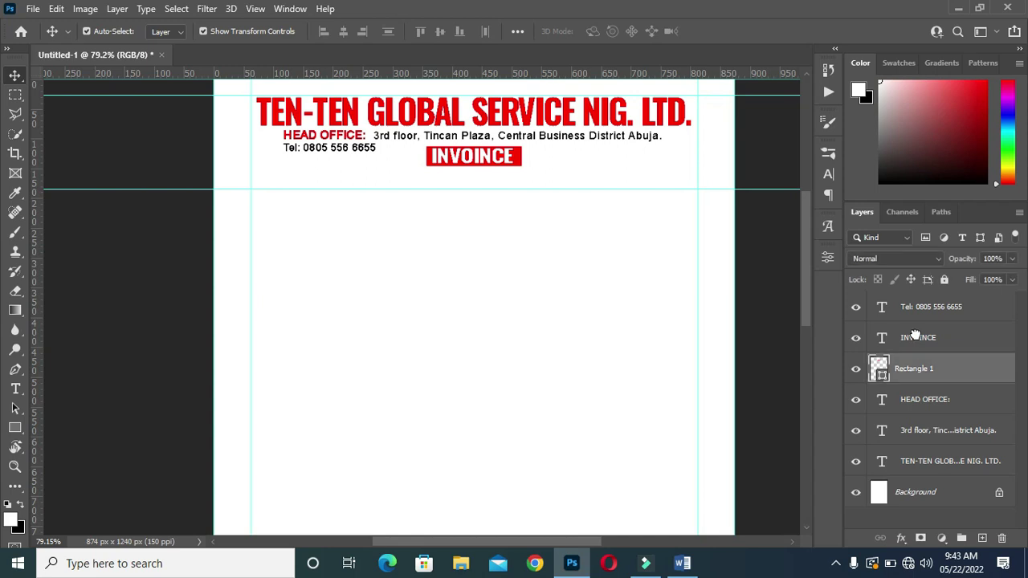
left_click(918, 338, "shift")
key("Down")
key("Down")
key("Down")
key("Down")
key("Down")
key("Down")
key("Down")
key("Down")
key("Down")
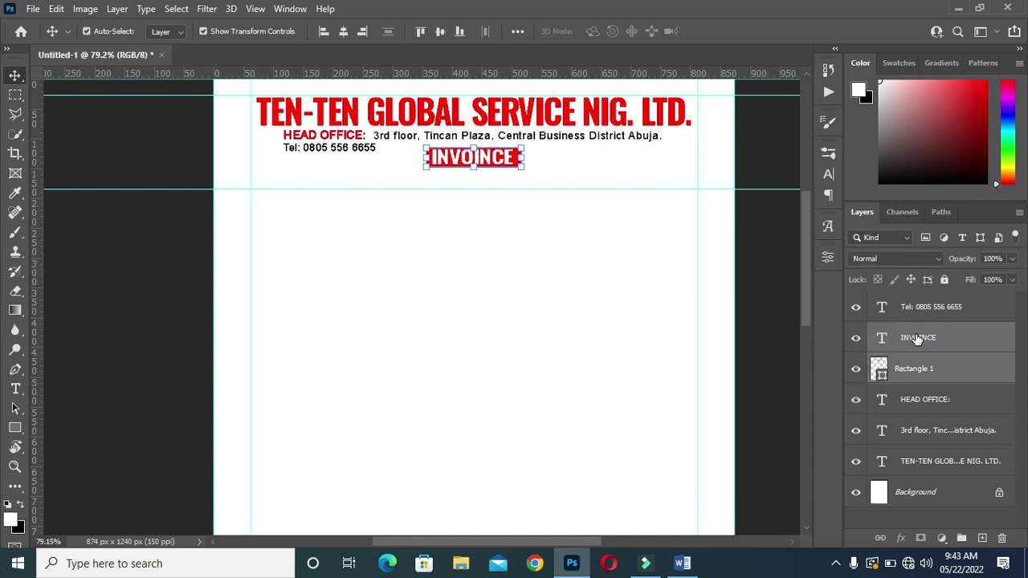
key("Down")
key("Down")
key("Down")
key("Down")
key("Down")
key("Down")
key("Down")
key("Down")
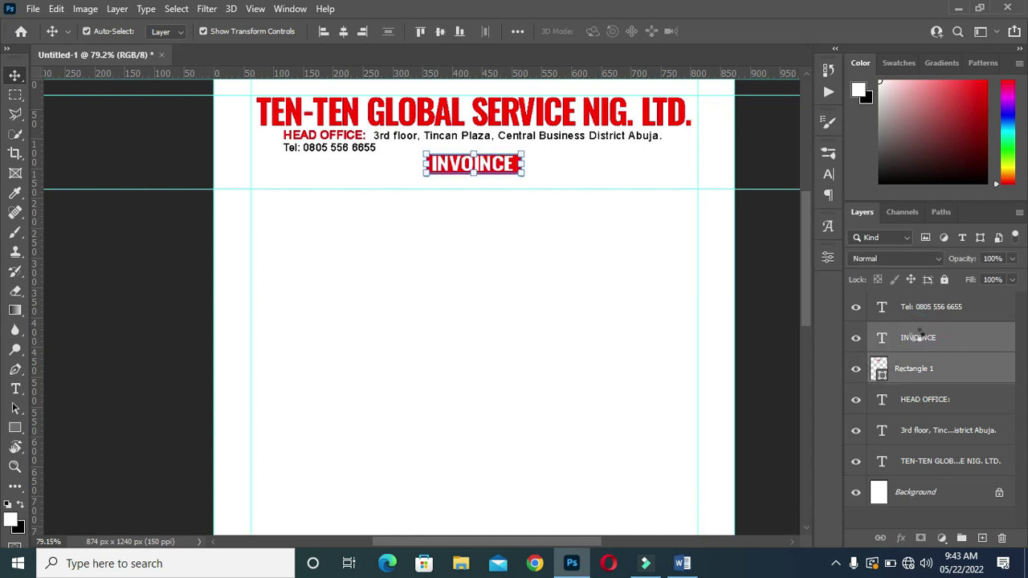
key("Down")
key("Down")
key("Down")
key("Down")
key("Down")
key("Down")
key("Down")
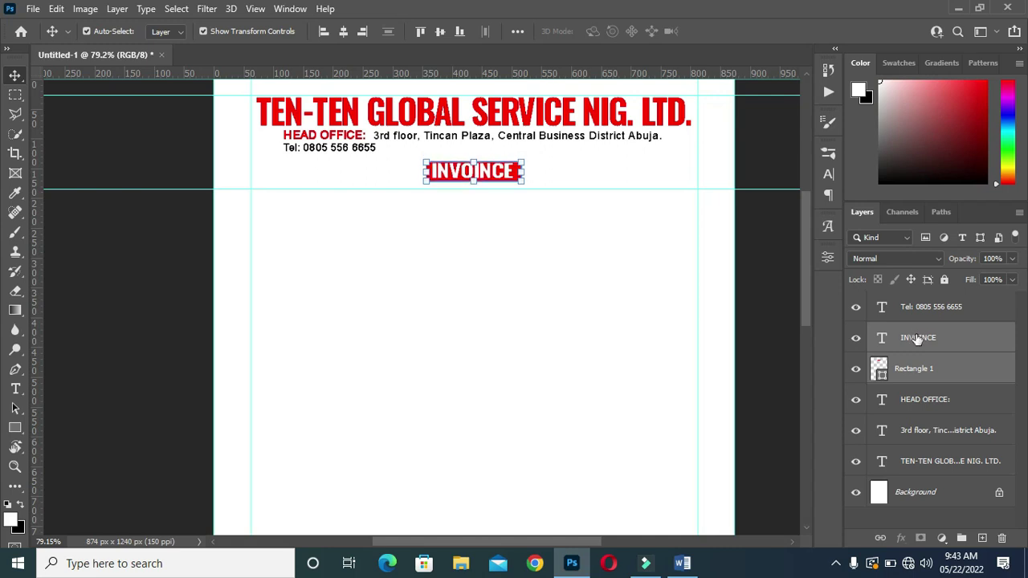
key("Down")
key("Down")
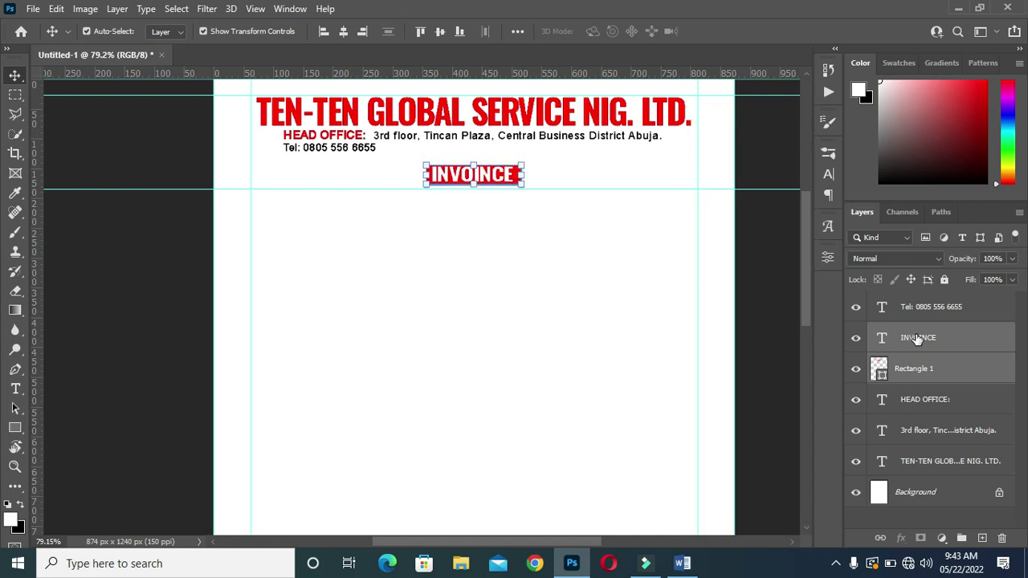
left_click(766, 290)
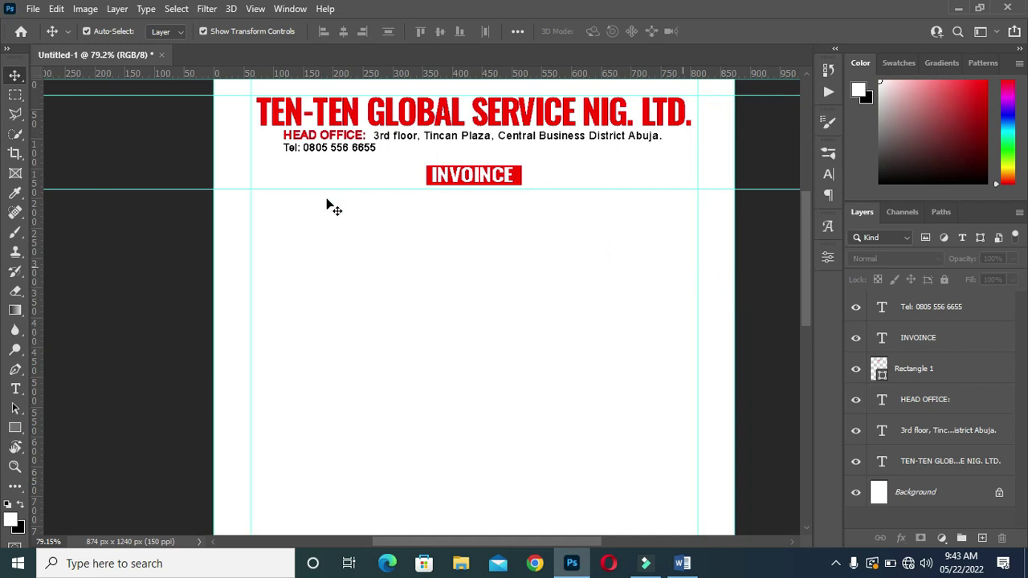
scroll(586, 177, "down", 5)
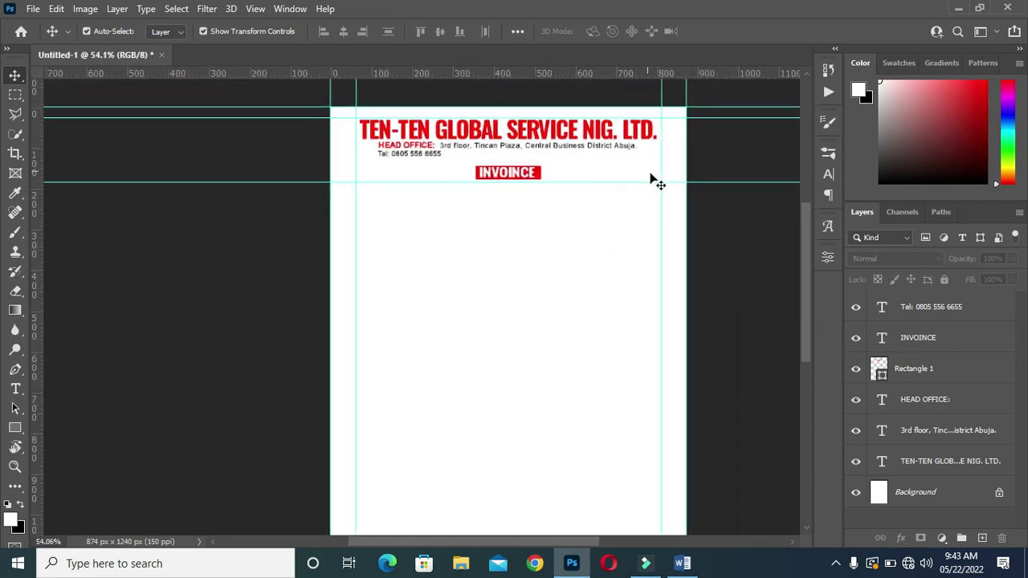
scroll(343, 435, "up", 1)
scroll(343, 362, "up", 1)
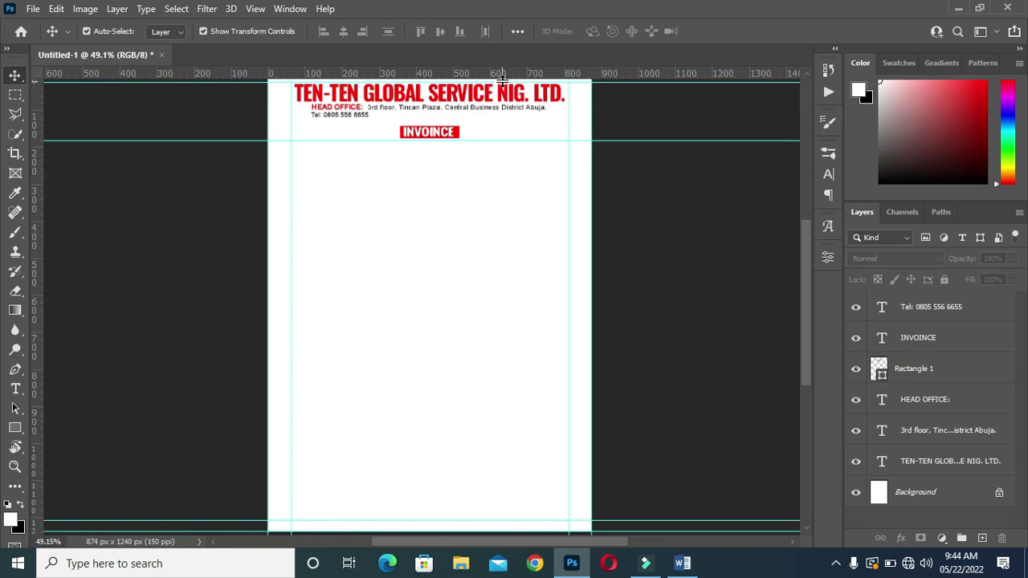
Add a horizontal guide slightly below the one under the title box, and another further down to bound the customer details area
left_click_drag(520, 74, 436, 145)
scroll(436, 145, "up", 3)
scroll(435, 145, "up", 1)
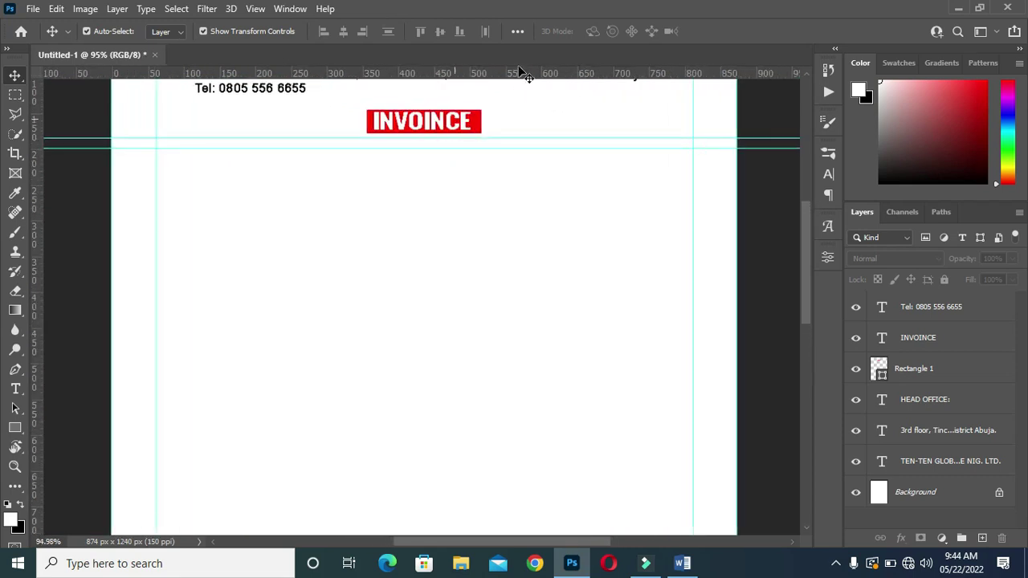
left_click_drag(528, 75, 519, 241)
scroll(590, 205, "down", 3)
scroll(546, 241, "up", 1)
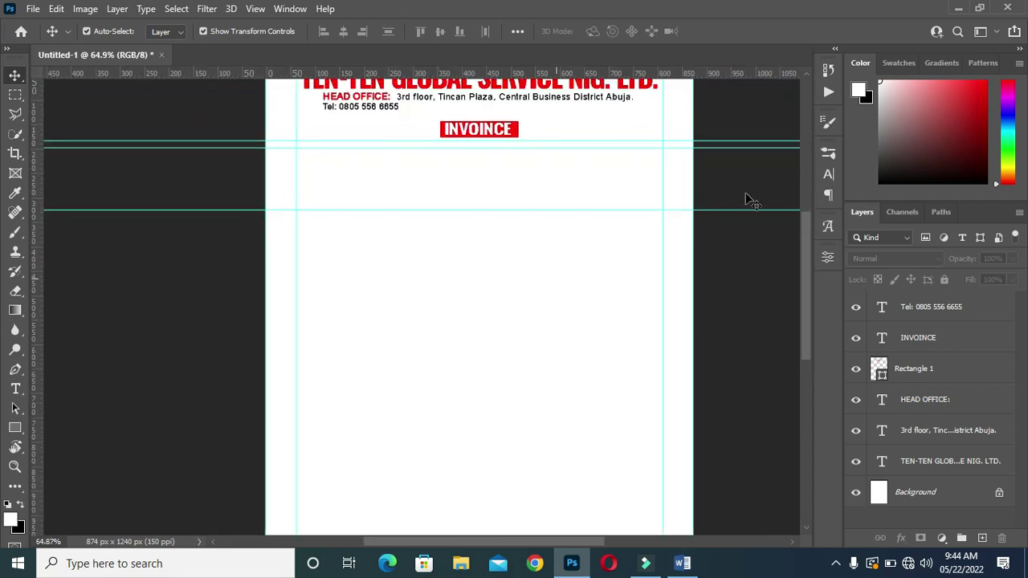
Add a horizontal guide just beneath the lowest customer-area guide, and another a little further down for the table's header row
left_click_drag(798, 278, 802, 311)
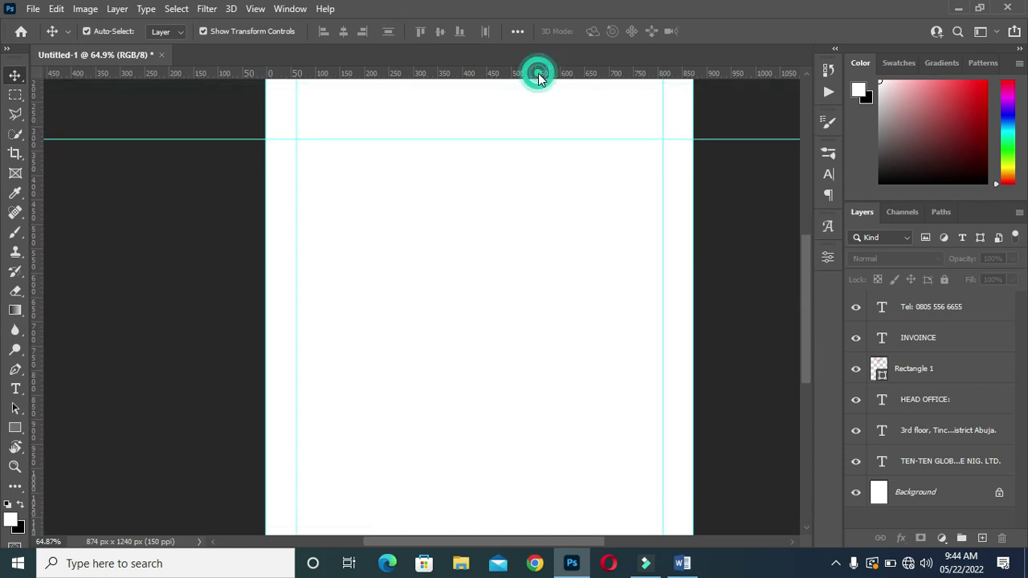
left_click_drag(538, 73, 536, 145)
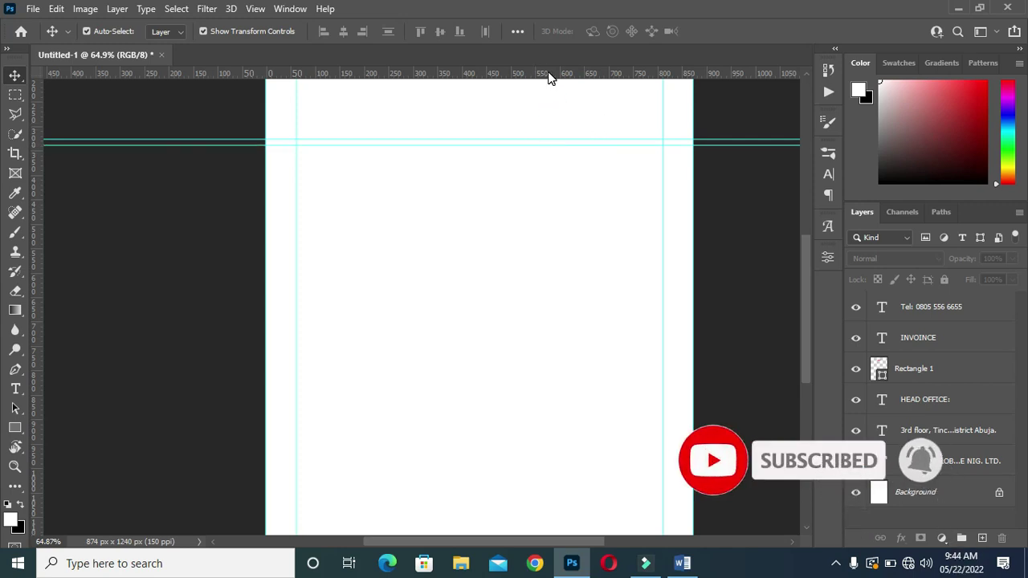
left_click_drag(547, 71, 544, 174)
scroll(543, 161, "down", 1)
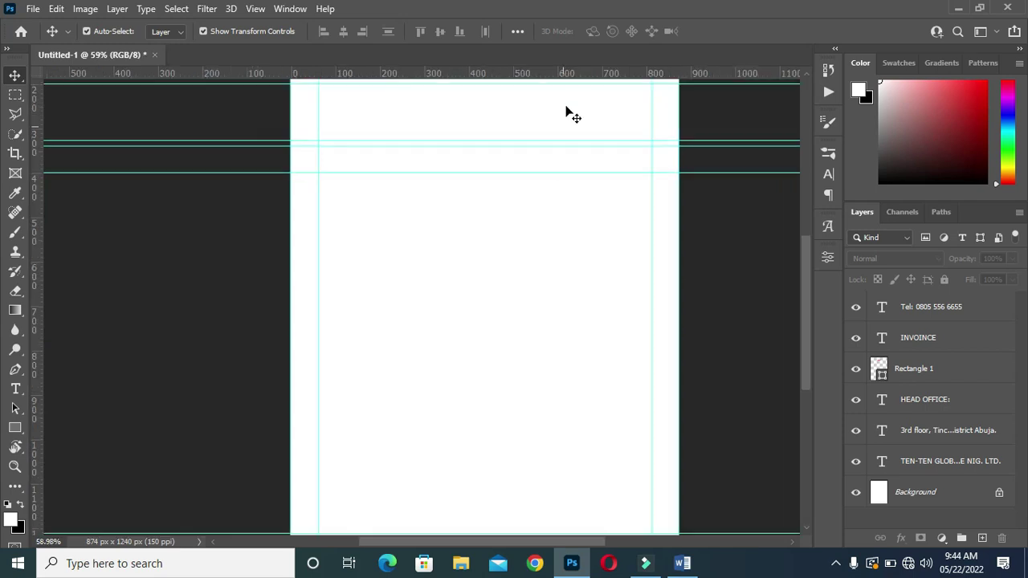
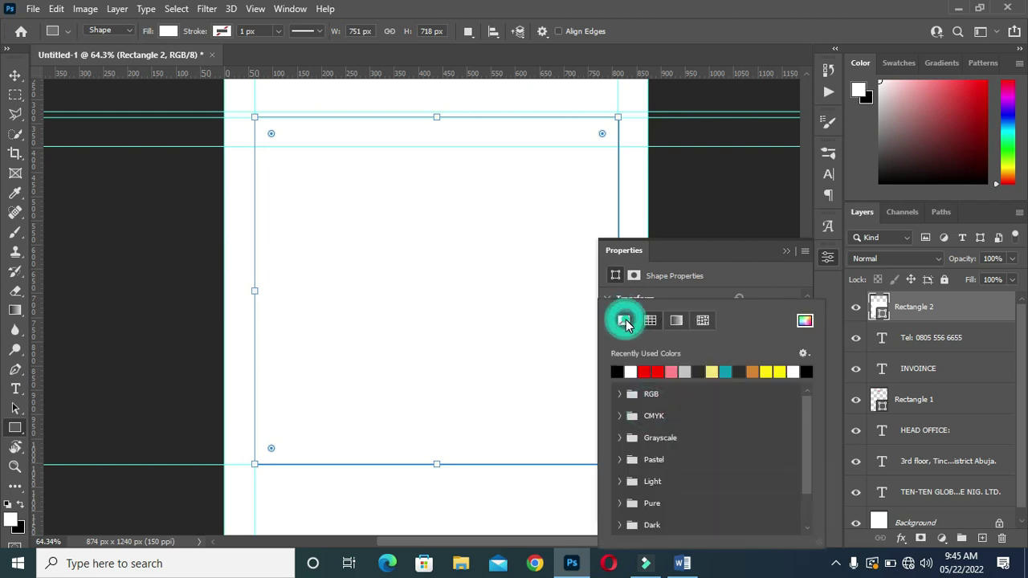
Give the large 751 by 718 px white table rectangle a black stroke and deselect it
left_click(622, 270)
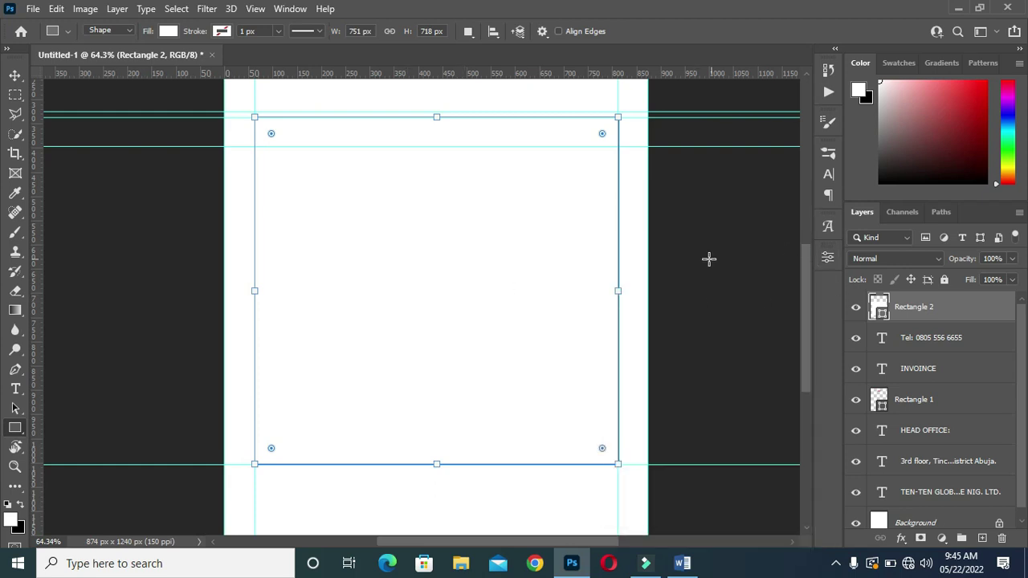
left_click(828, 255)
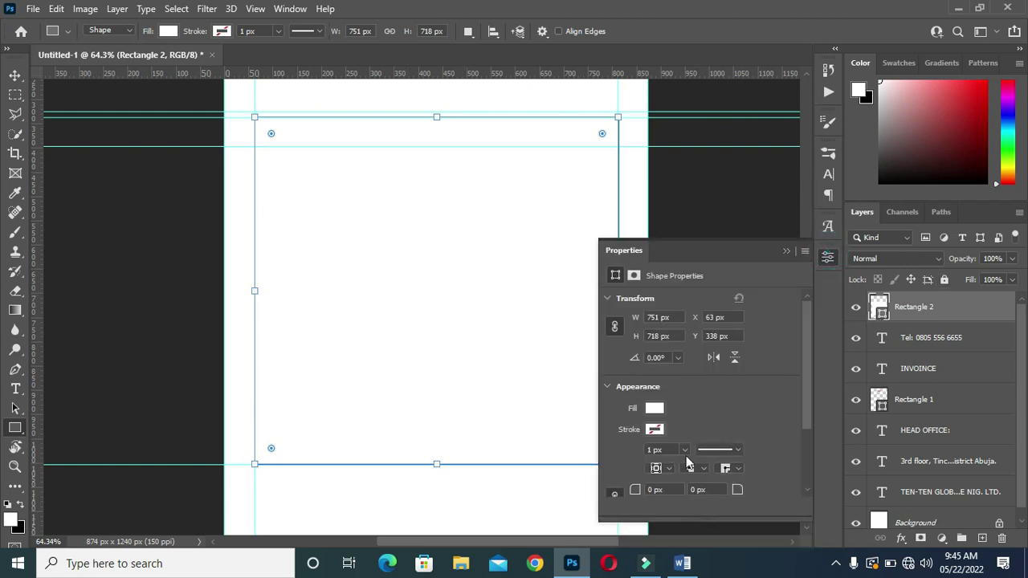
left_click(655, 429)
left_click(620, 372)
left_click(763, 281)
left_click(657, 449)
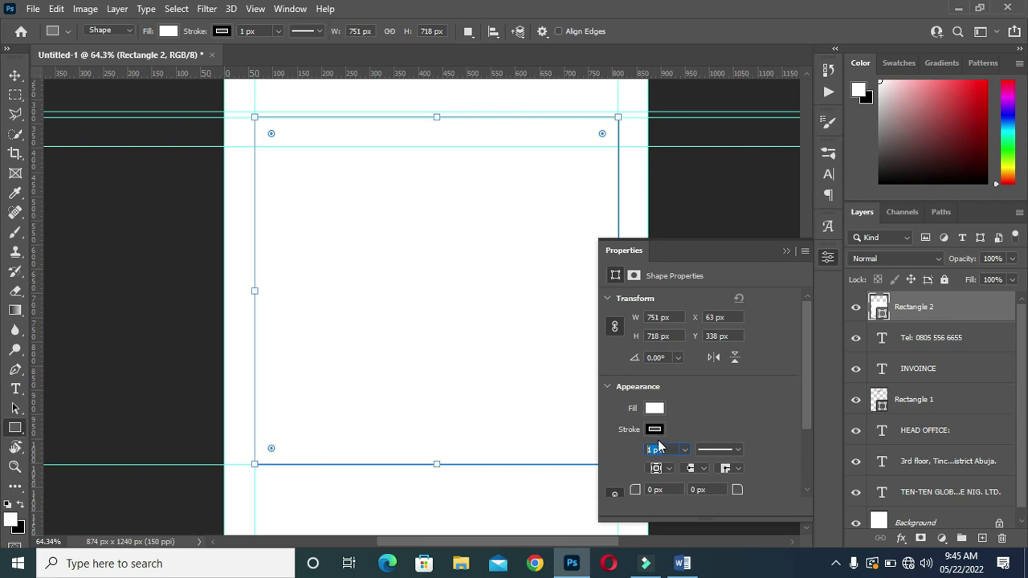
left_click(787, 252)
left_click(14, 75)
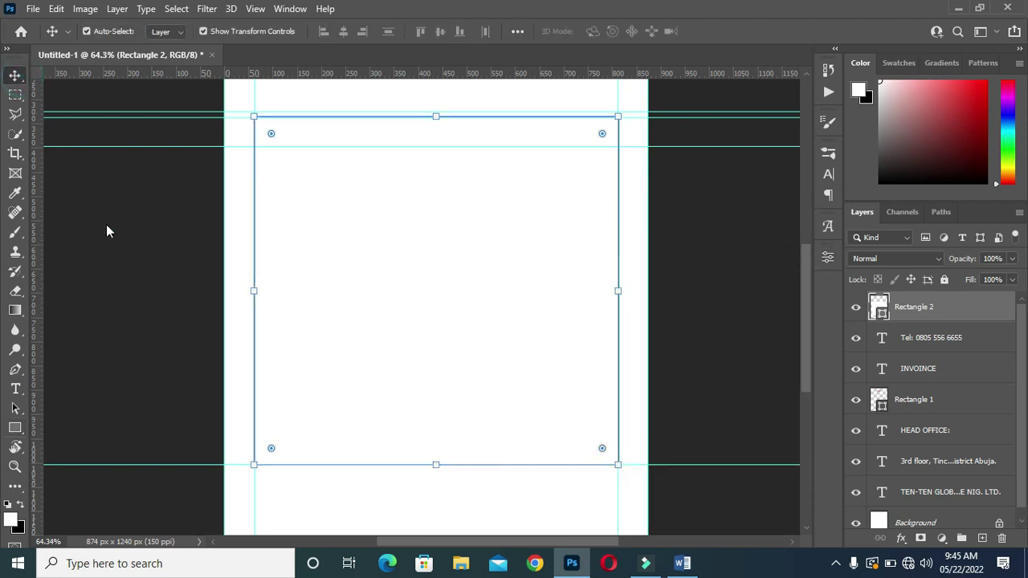
left_click(103, 228)
scroll(391, 286, "up", 3)
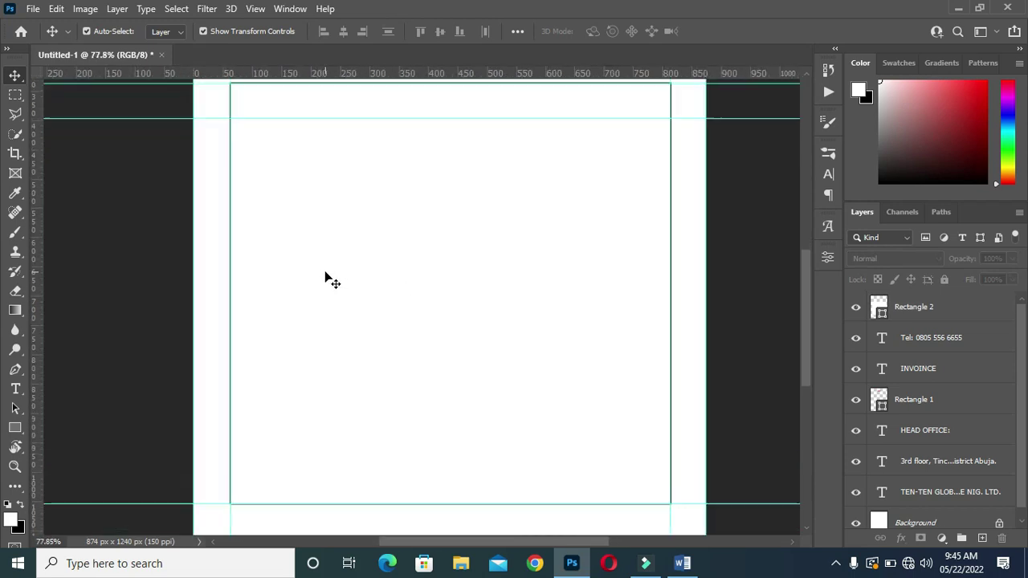
Draw a rectangle about 213 by 758 px from the table's upper-right corner down to slightly below the lowest guide
scroll(326, 278, "down", 2)
scroll(443, 275, "down", 1)
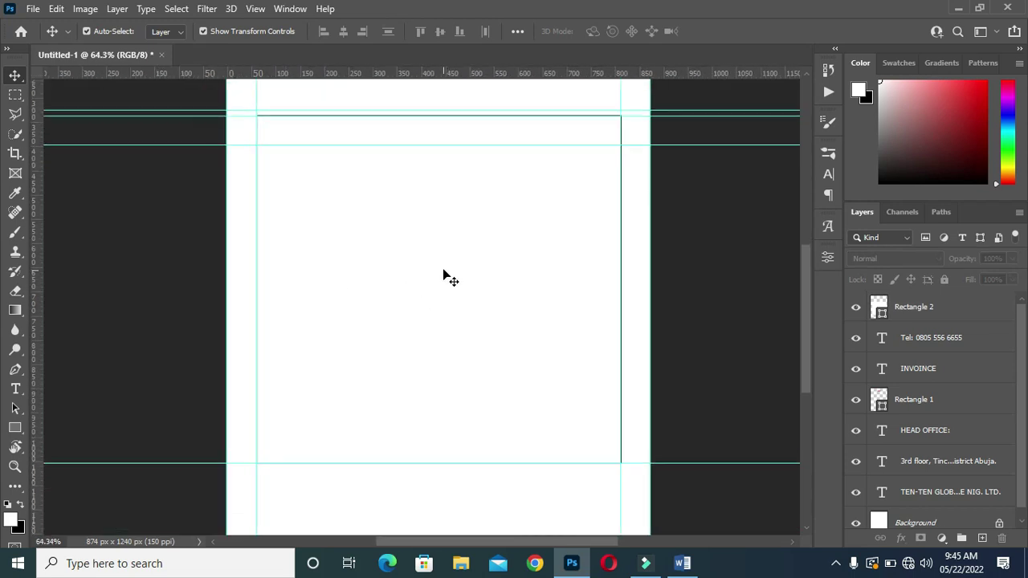
scroll(546, 259, "up", 2)
scroll(546, 258, "down", 1)
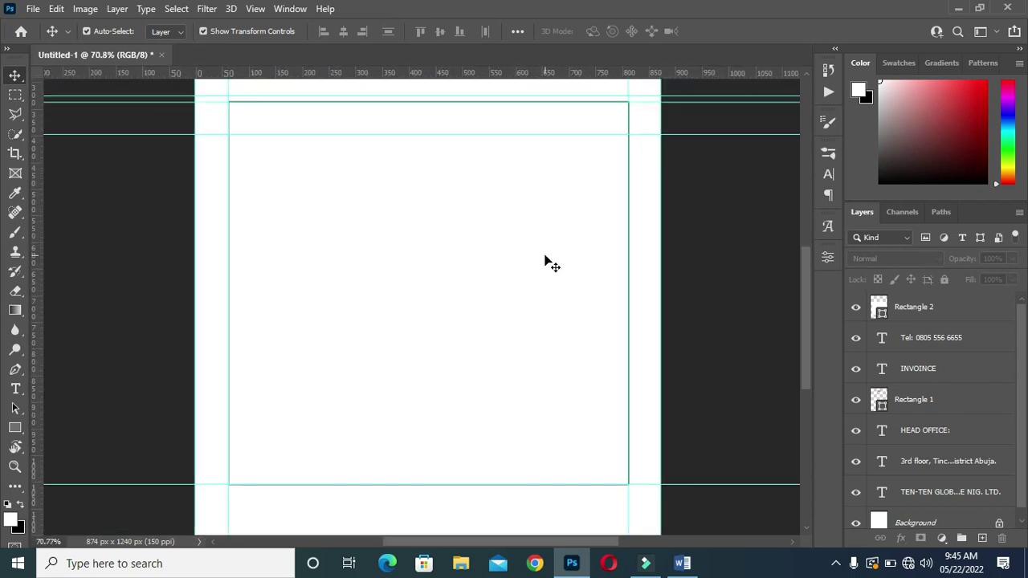
left_click(15, 430)
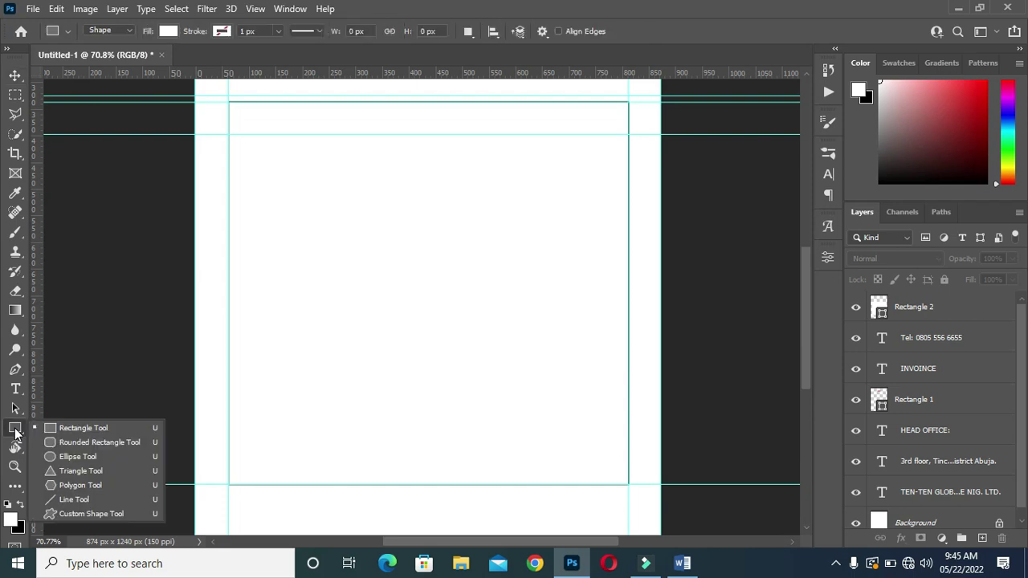
left_click(84, 428)
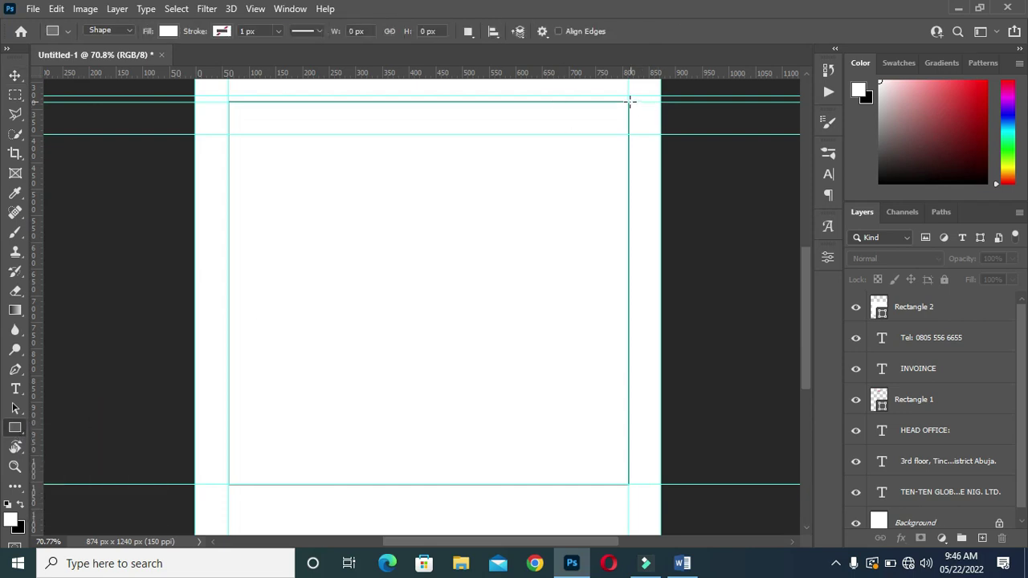
left_click_drag(629, 101, 517, 506)
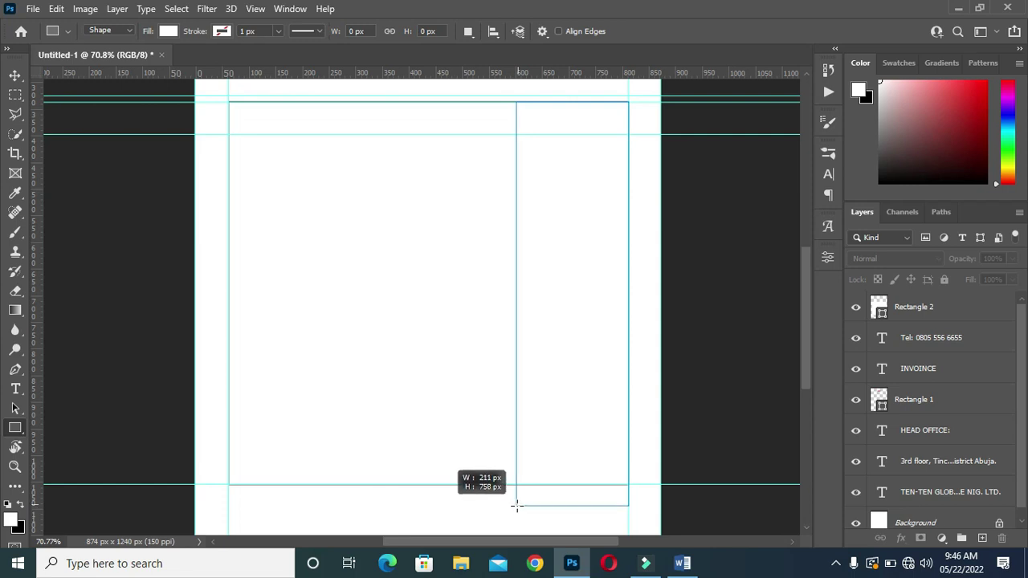
left_click_drag(516, 506, 515, 506)
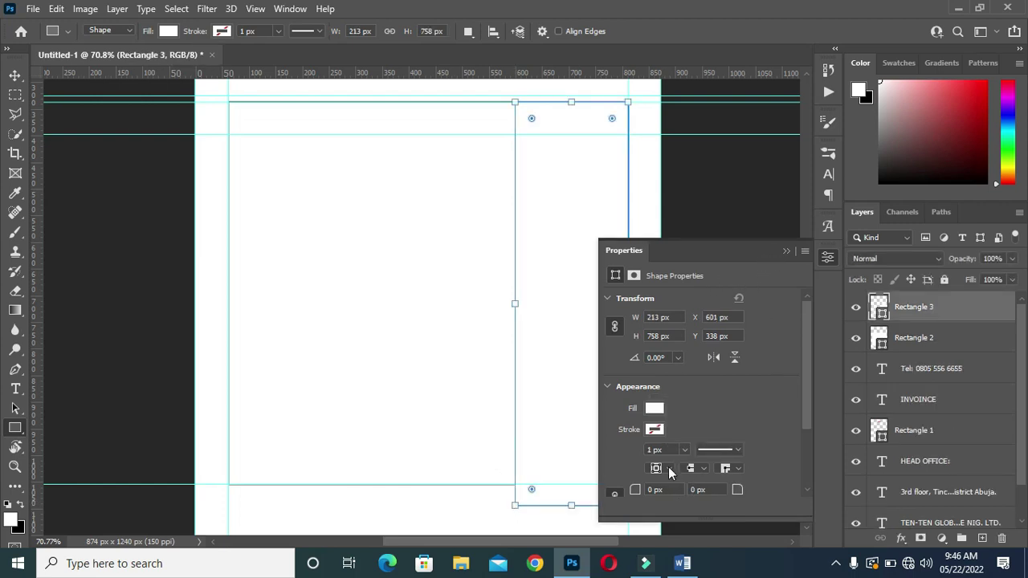
Remove the new column rectangle's fill and give it a black 2 px stroke
left_click(654, 408)
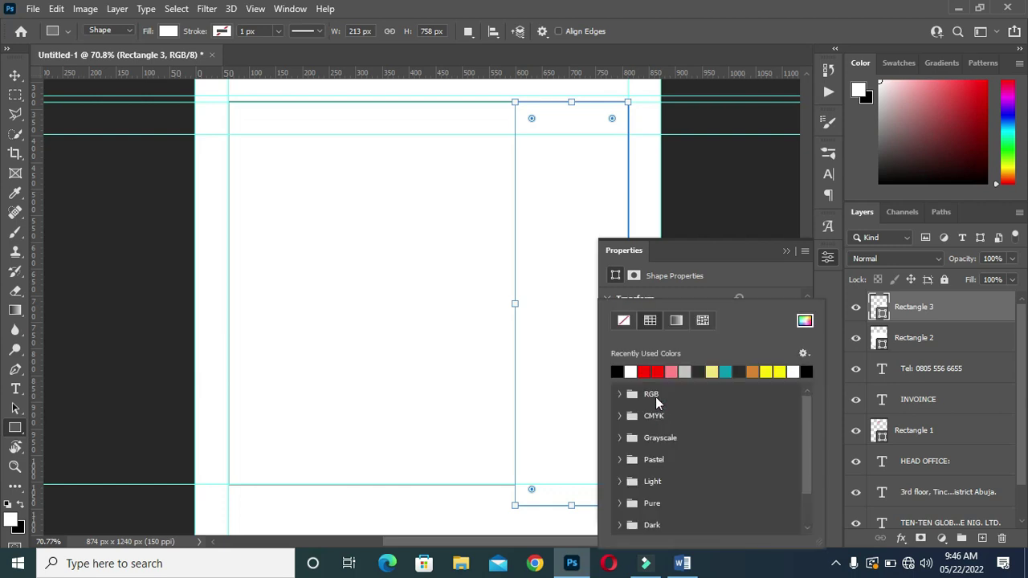
left_click(624, 320)
left_click(797, 291)
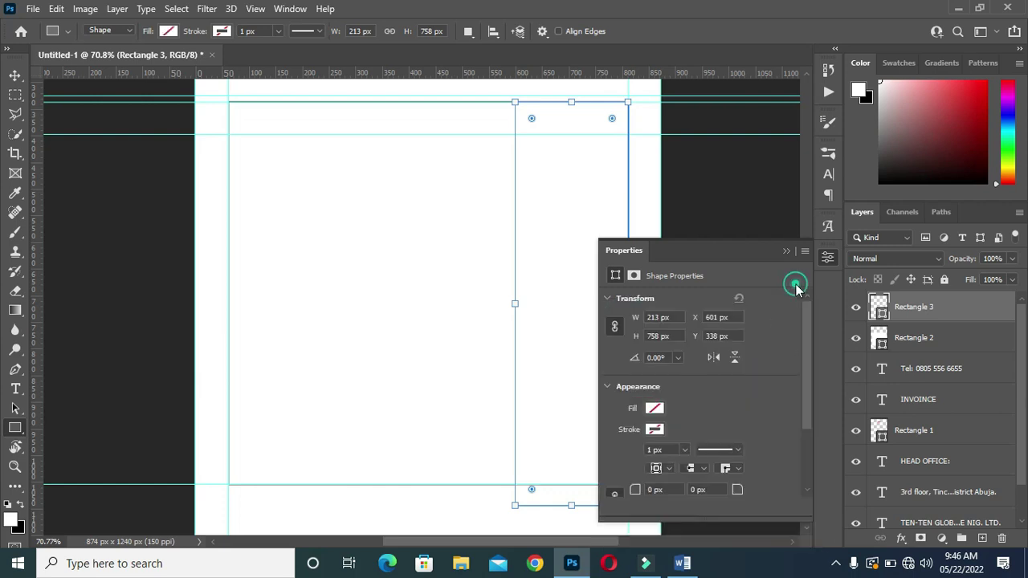
left_click(651, 429)
left_click(623, 371)
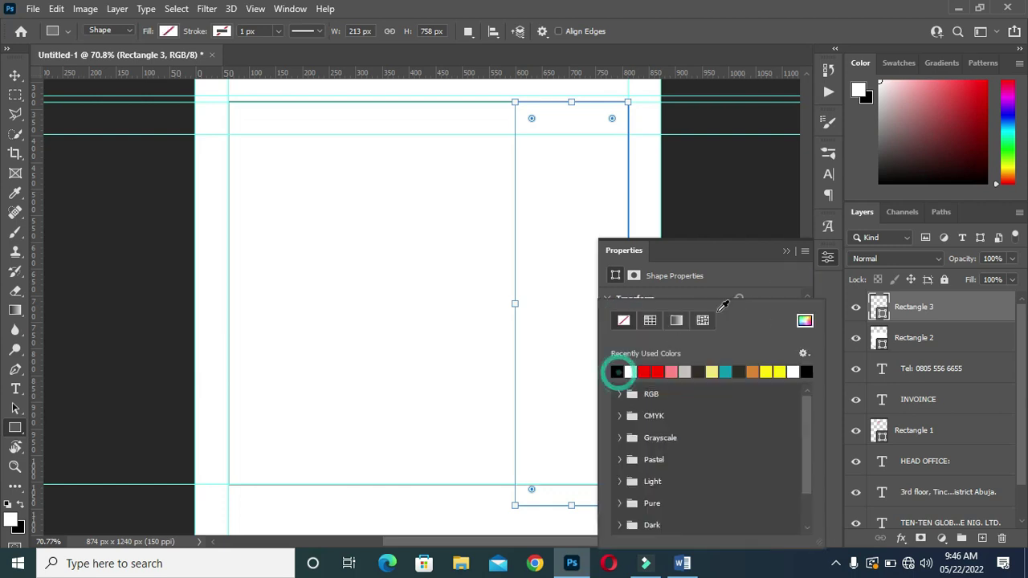
left_click(763, 279)
left_click(658, 449)
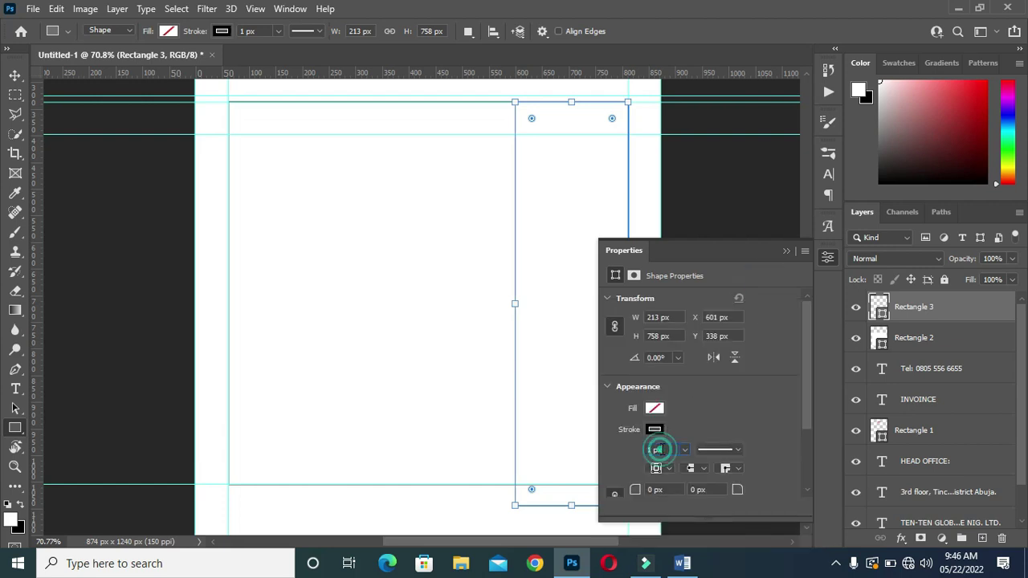
double_click(658, 449)
type("2")
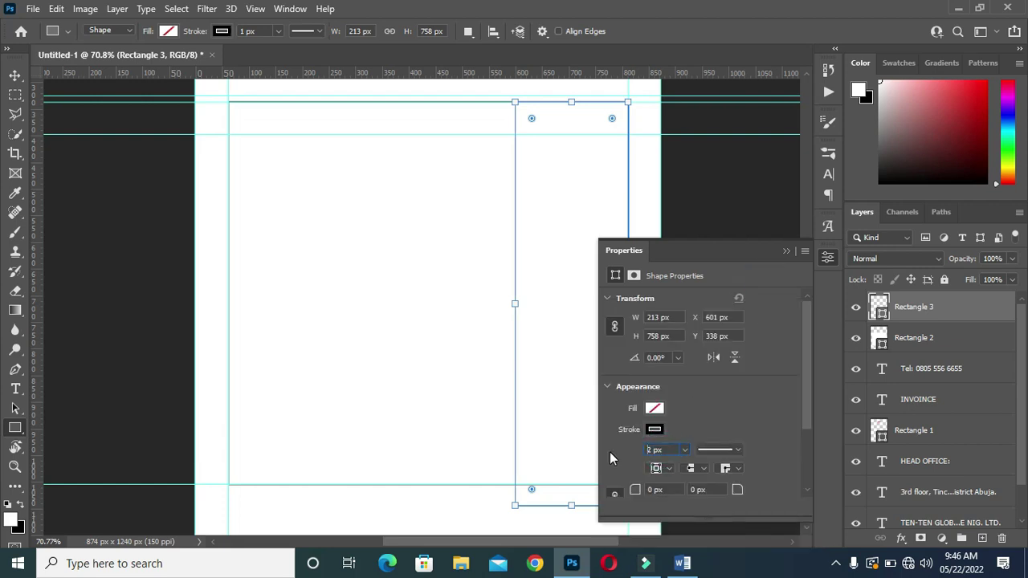
key("Return")
left_click(786, 252)
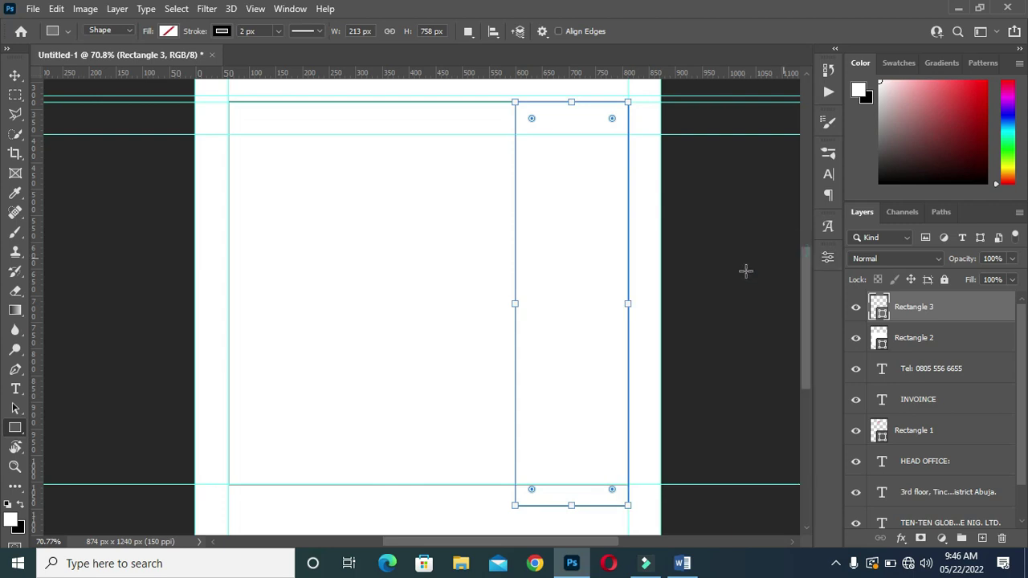
Narrow the column rectangle from its left edge to about 87.44% of its width, then deselect it
left_click(15, 78)
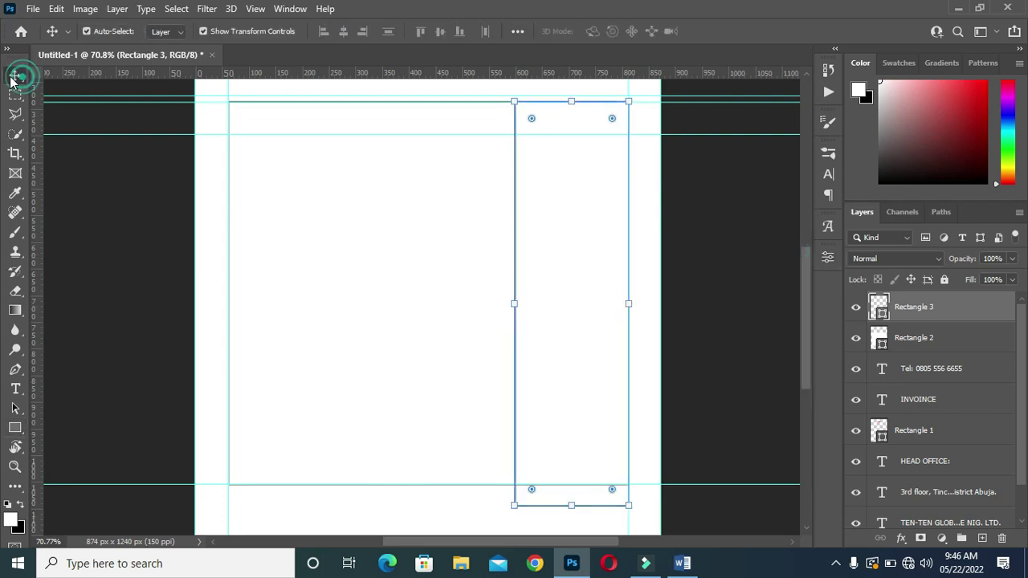
scroll(512, 304, "up", 1)
scroll(523, 301, "down", 1)
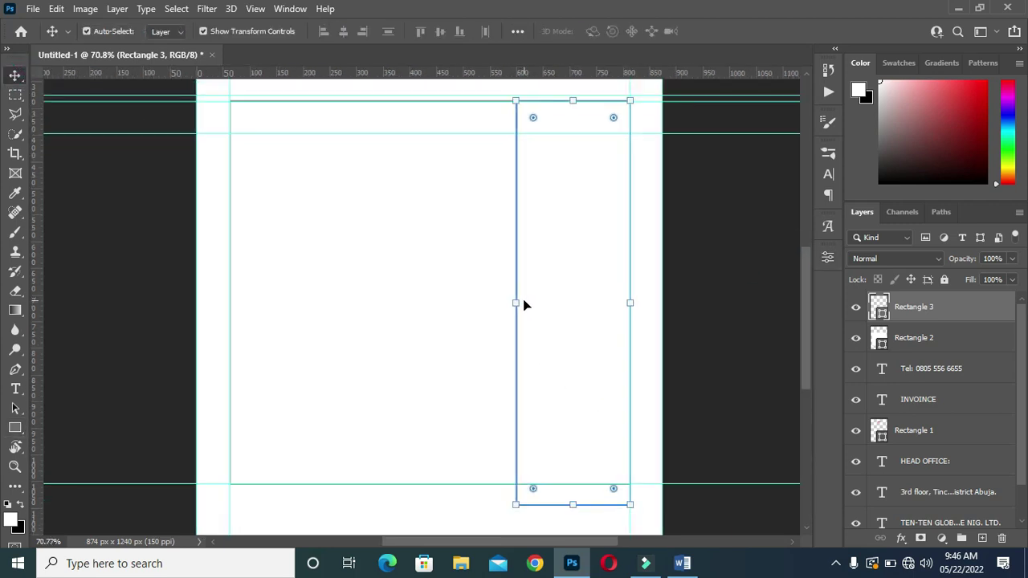
left_click_drag(515, 303, 530, 303)
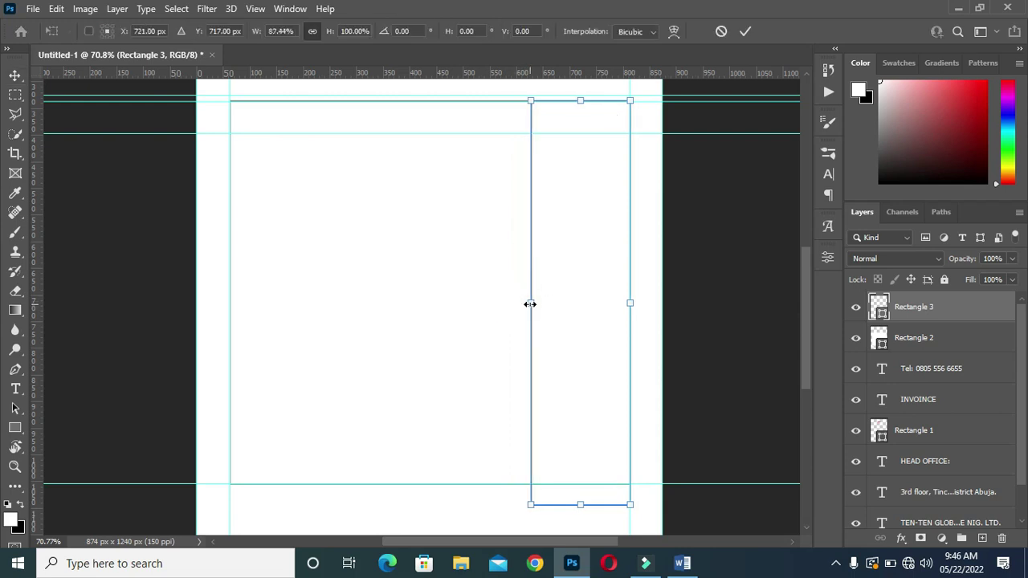
left_click(746, 32)
left_click(726, 231)
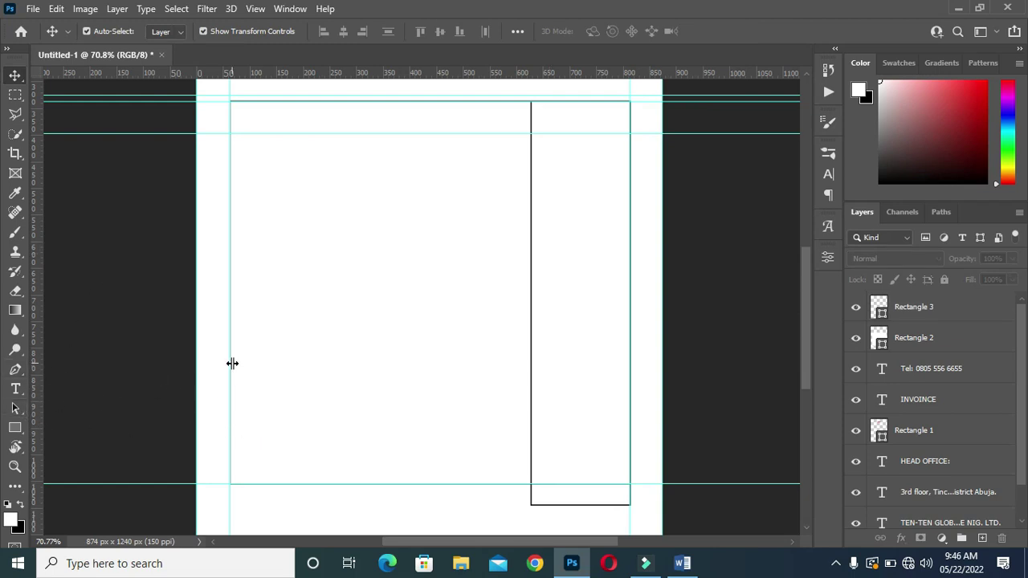
Draw a horizontal line about 185 px long across the narrow column, midway between the table's top edge and the header-row guide
left_click(14, 429)
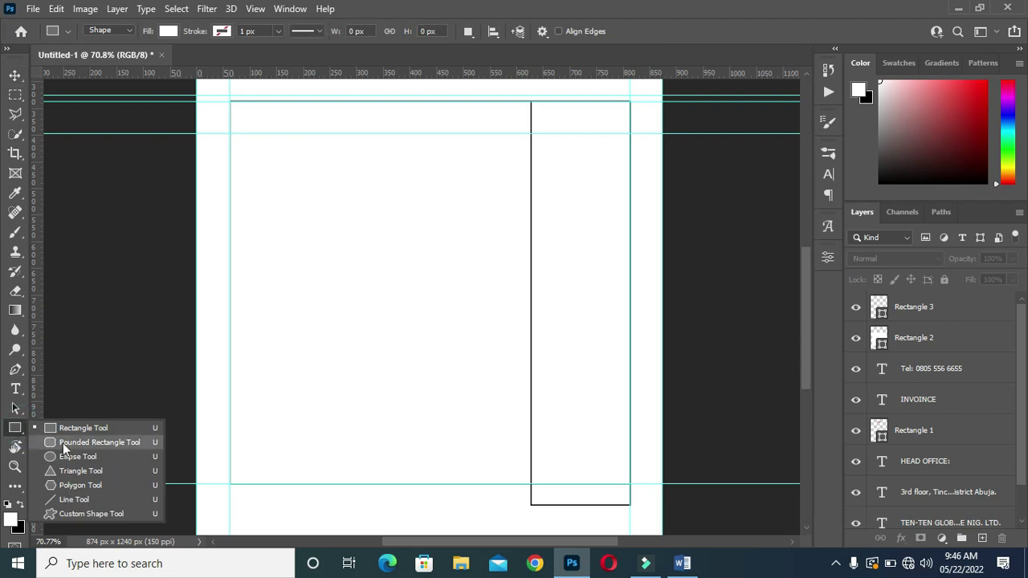
left_click(73, 514)
scroll(606, 143, "up", 2)
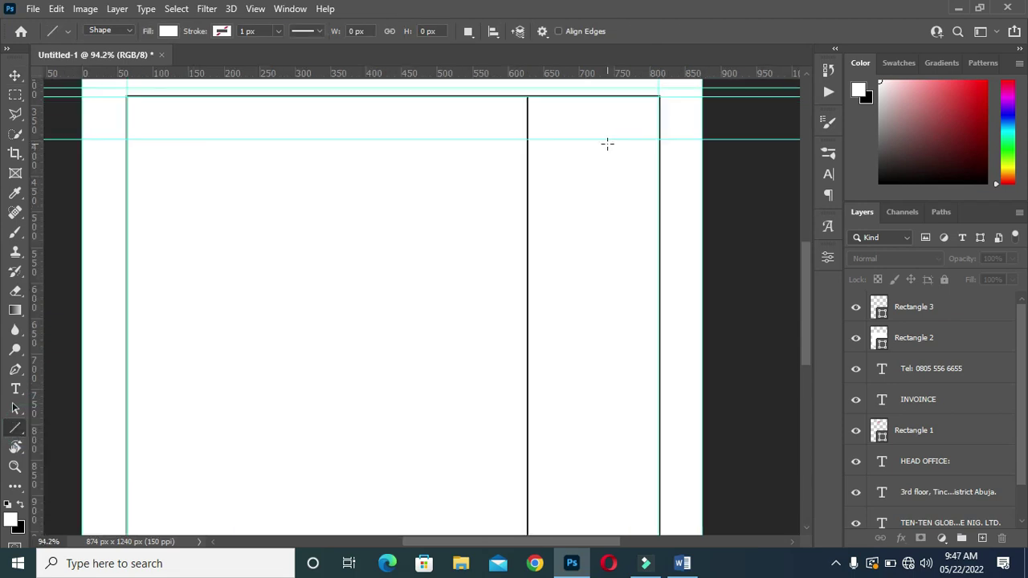
scroll(606, 143, "down", 1)
scroll(603, 150, "up", 1)
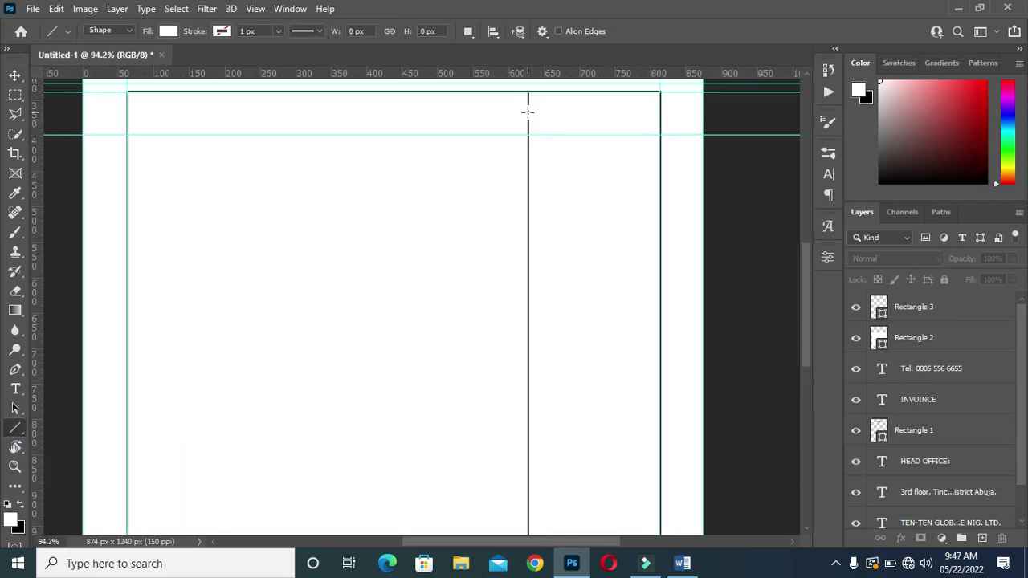
left_click_drag(528, 113, 658, 119)
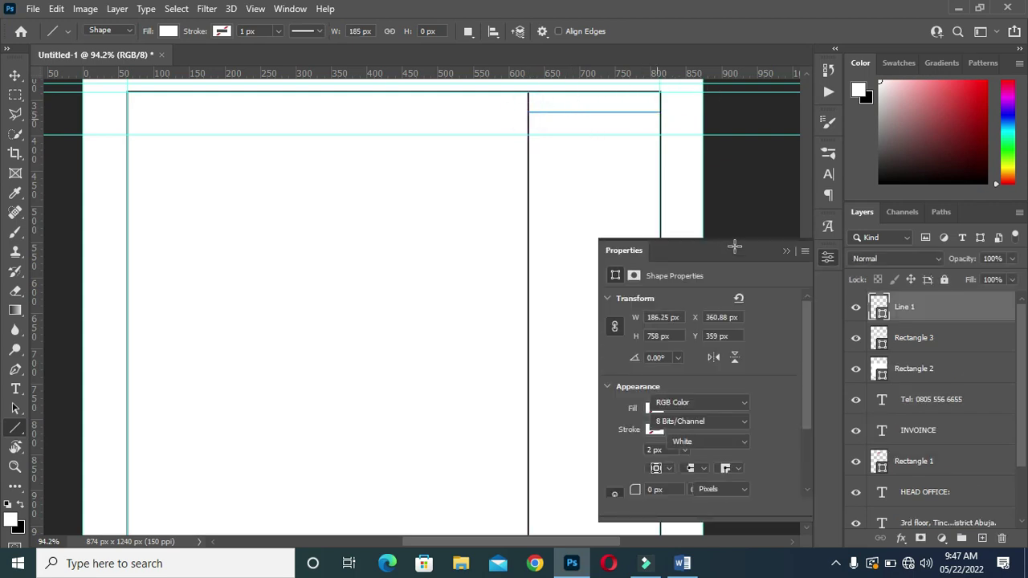
left_click(786, 252)
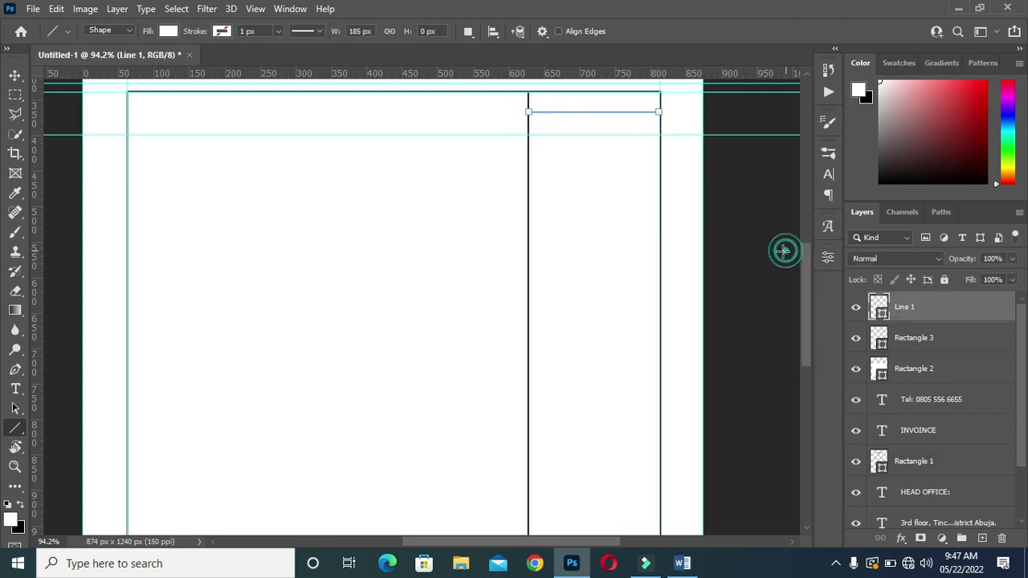
left_click(15, 74)
left_click(740, 233)
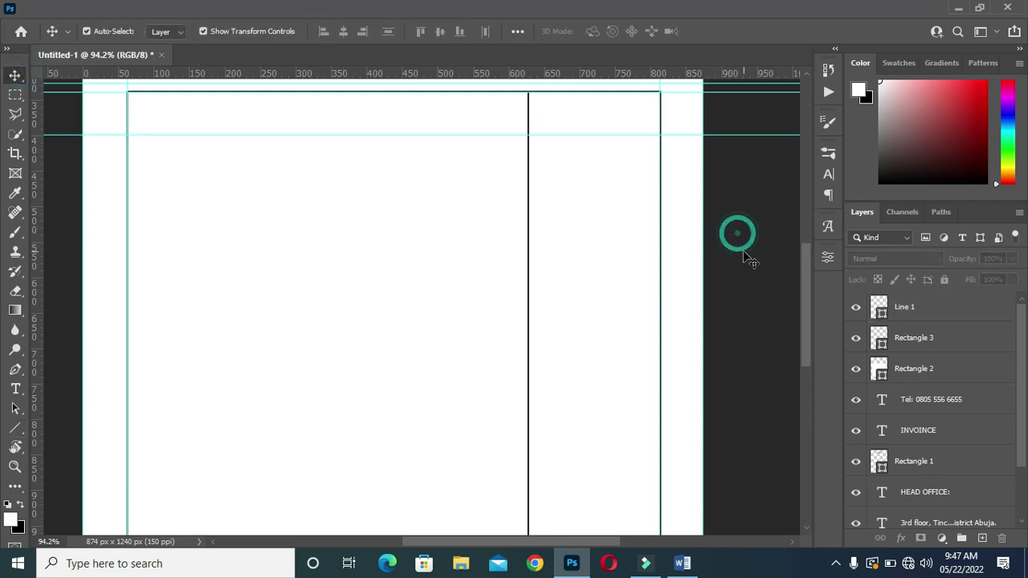
Give the horizontal line in the narrow column's header a black 2 px stroke and deselect it
scroll(619, 137, "up", 1)
scroll(709, 165, "down", 2)
left_click(913, 316)
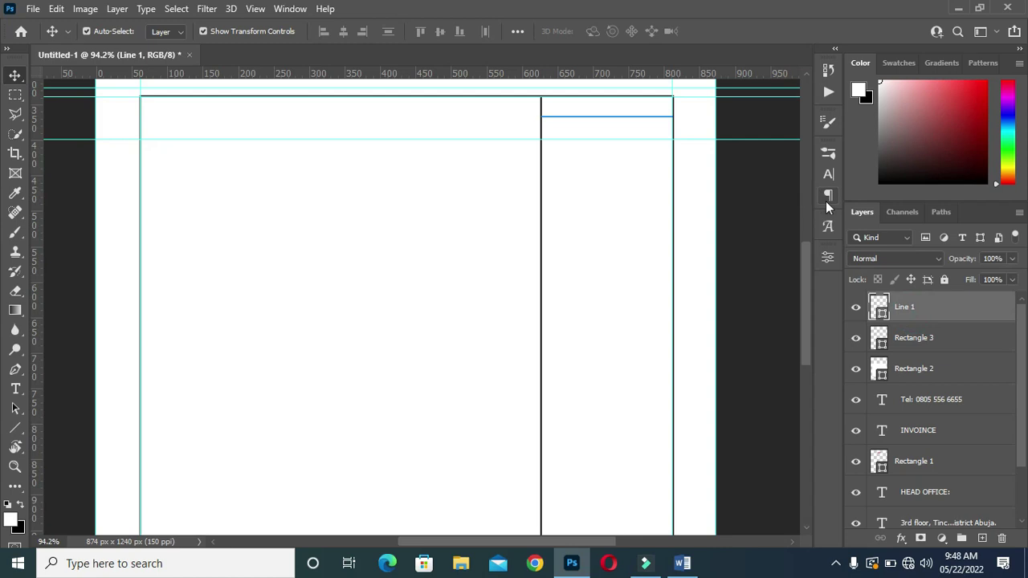
left_click(822, 263)
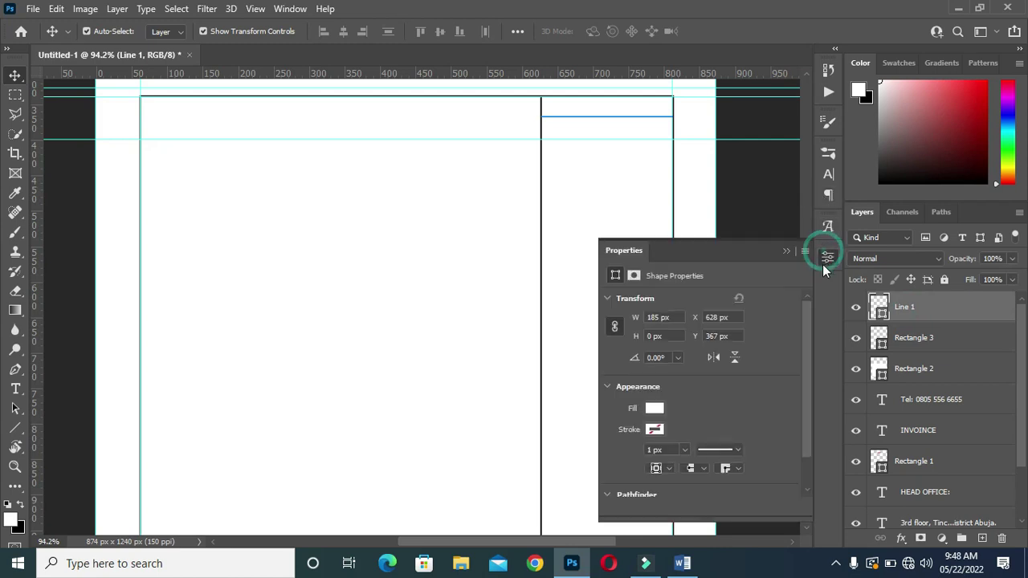
left_click(672, 419)
left_click(617, 371)
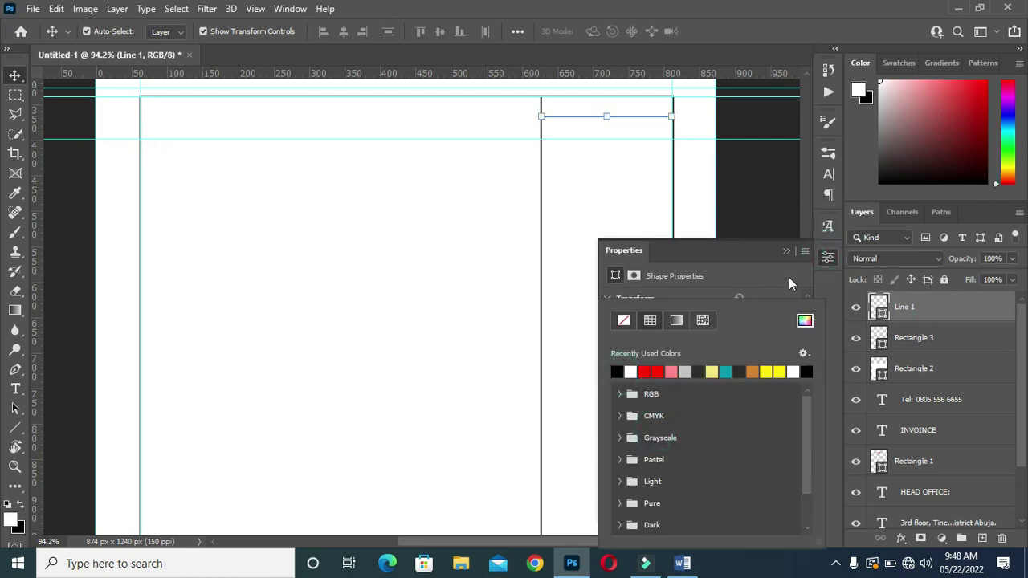
left_click(787, 284)
left_click(667, 450)
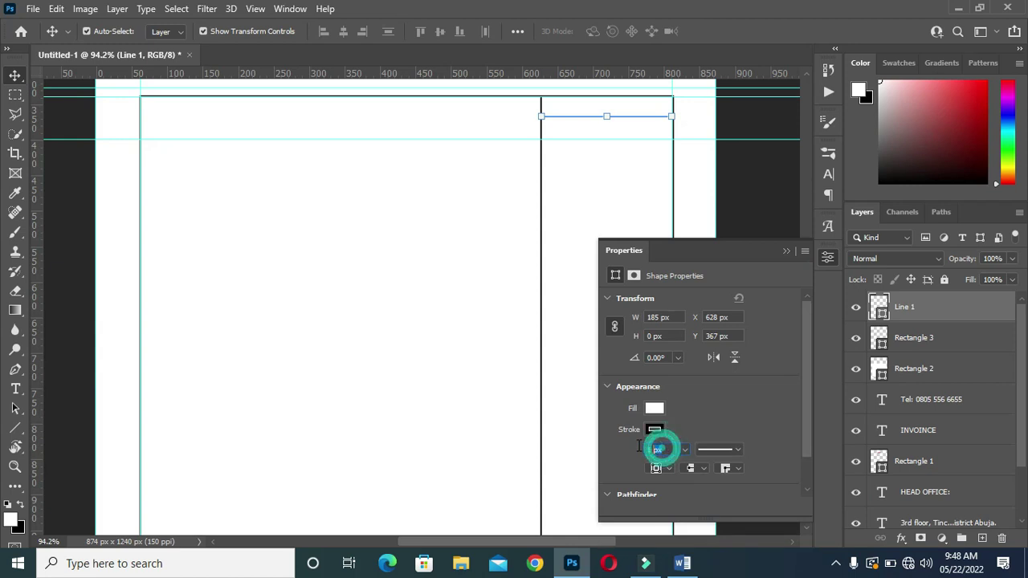
key("Return")
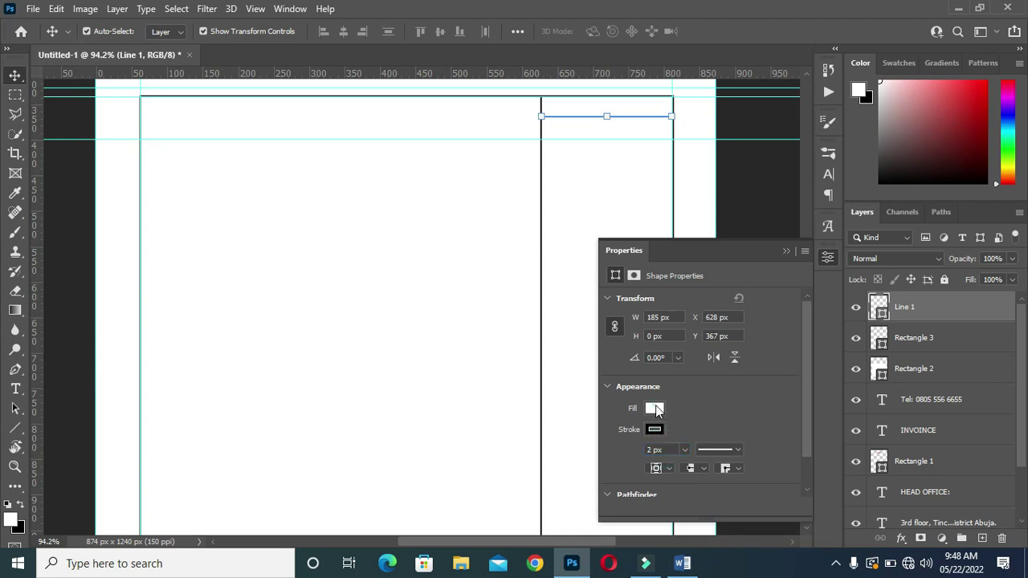
left_click(656, 409)
left_click(744, 275)
left_click(784, 252)
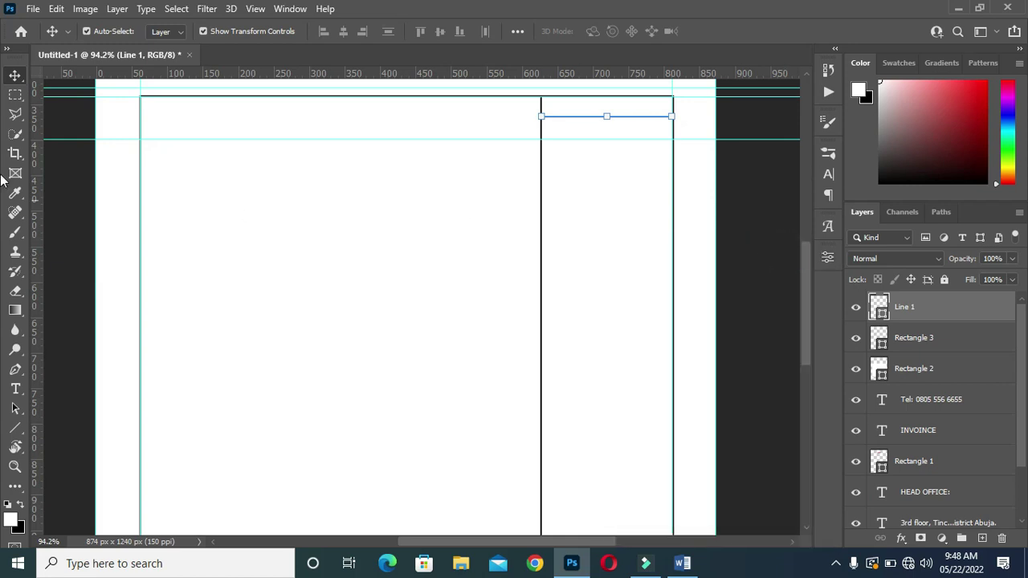
left_click(757, 208)
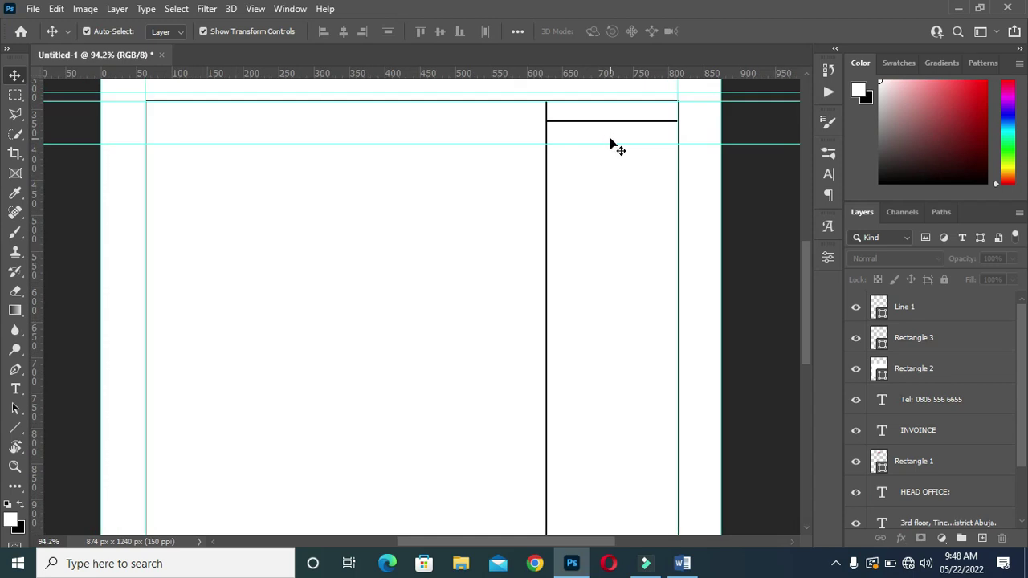
Draw a vertical line about 728 px long inside the narrow column, from its horizontal header line down to the column's bottom edge
scroll(562, 217, "down", 3)
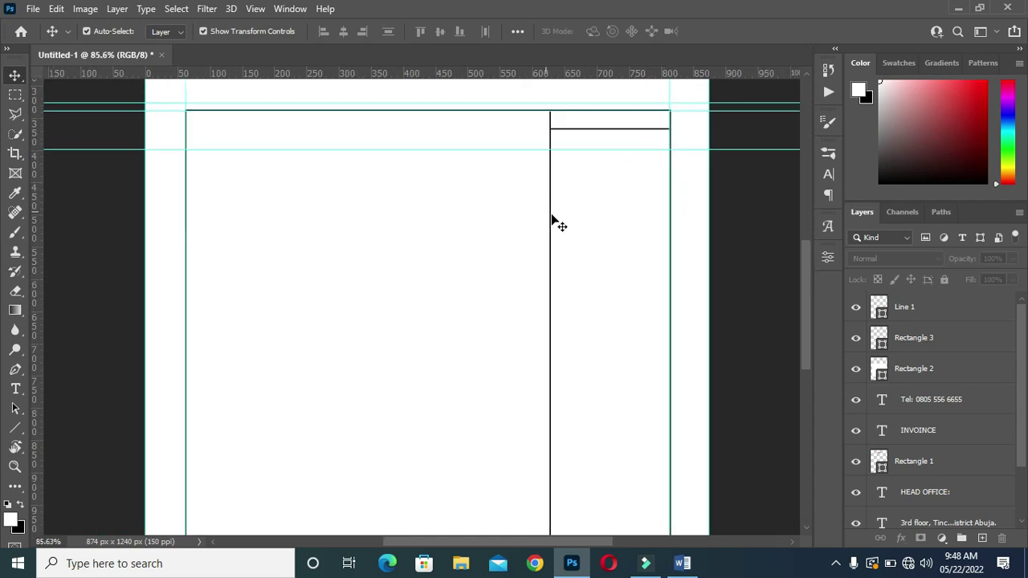
scroll(626, 281, "up", 1)
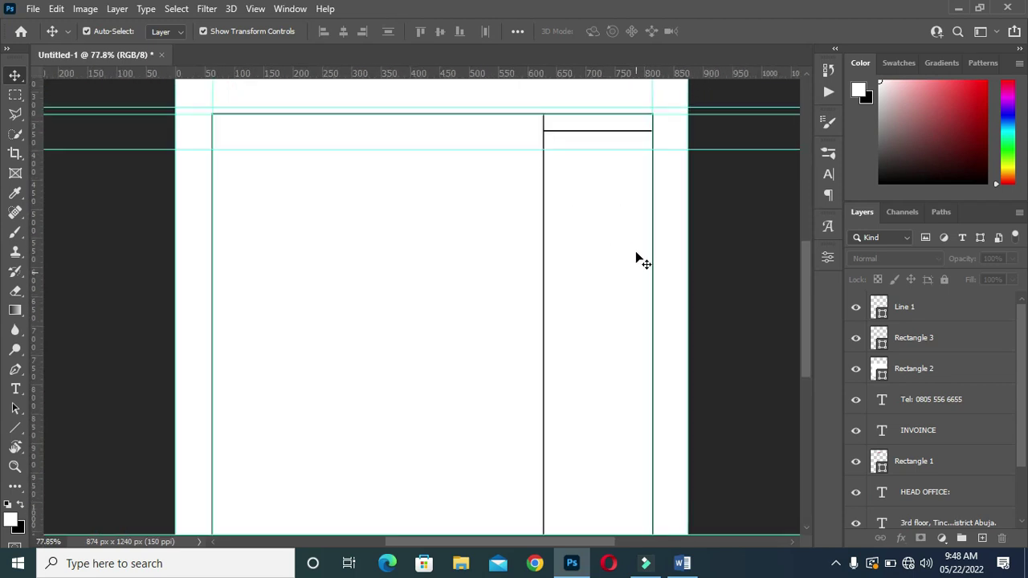
scroll(630, 171, "down", 1)
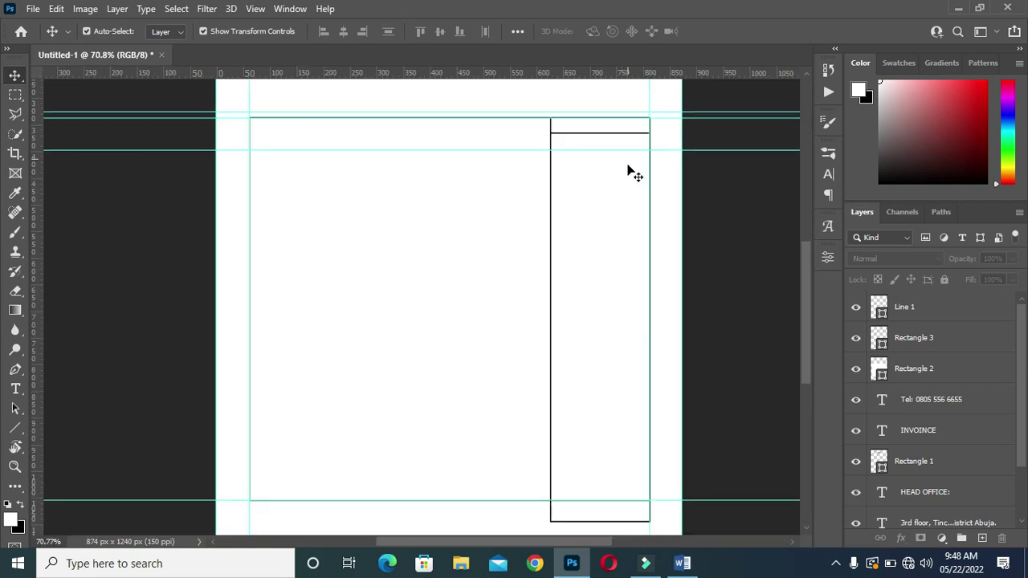
left_click(16, 428)
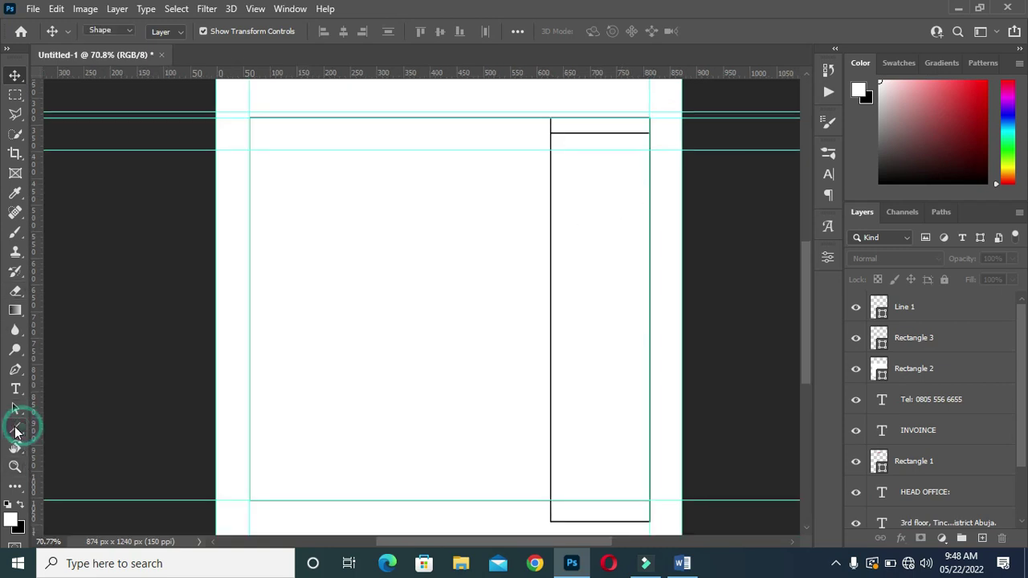
left_click(72, 500)
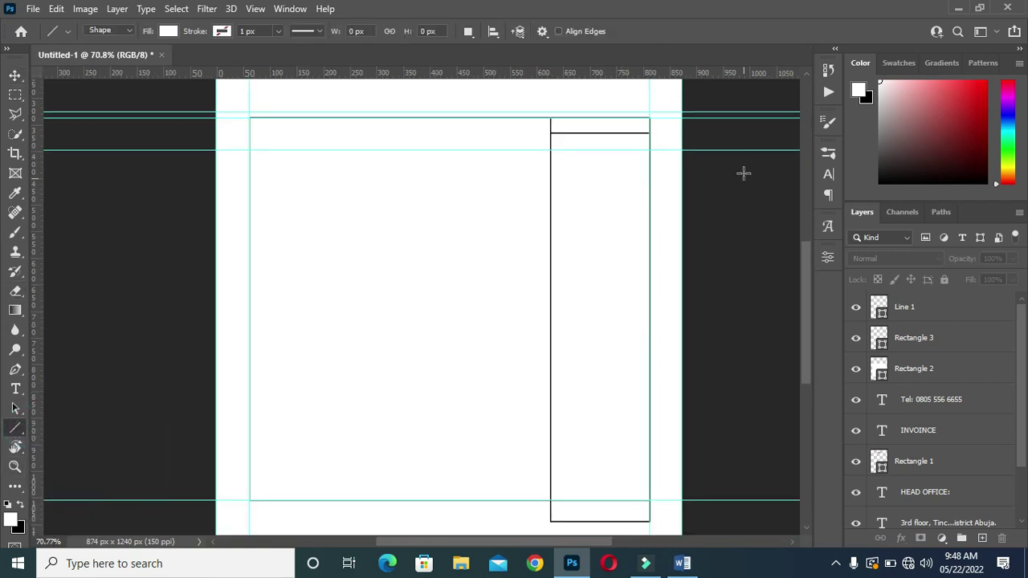
scroll(635, 138, "up", 1)
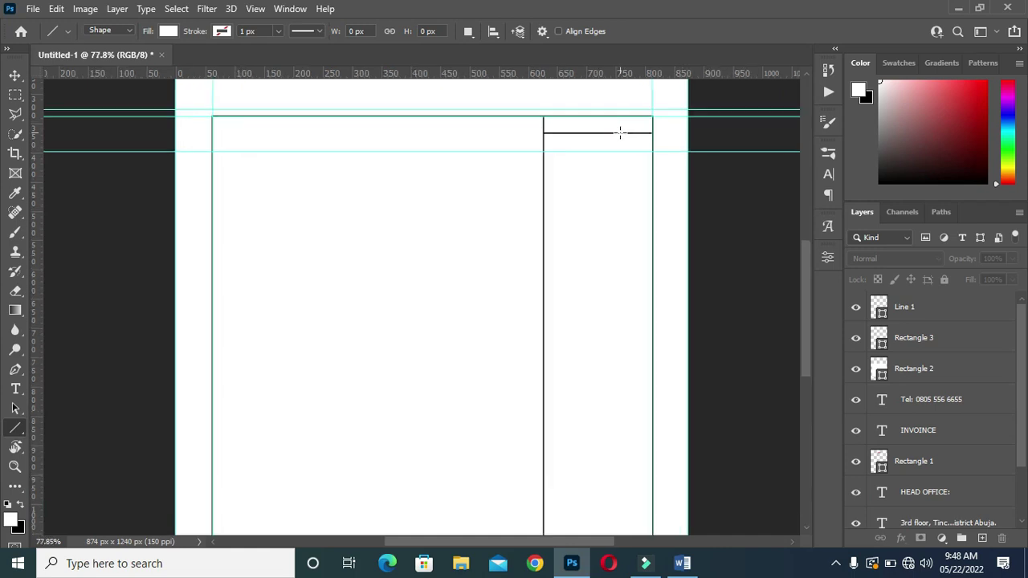
mouse_move(619, 132)
left_mouse_down()
mouse_move(632, 505)
mouse_move(619, 135)
left_mouse_up()
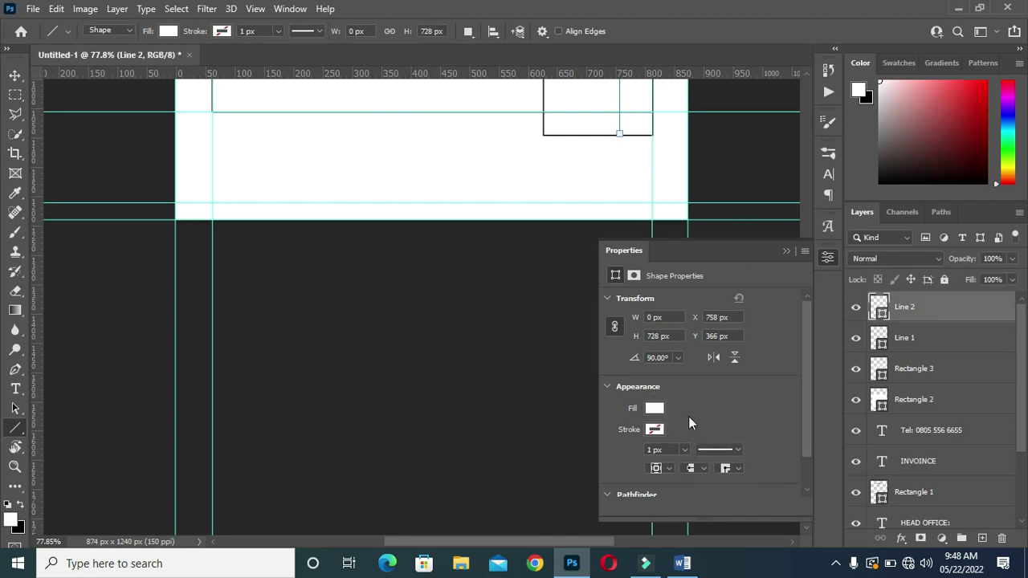
Remove the fill of the vertical divider in the narrow column and give it a black 2 px stroke
left_click(654, 408)
left_click(623, 322)
left_click(718, 276)
left_click(655, 409)
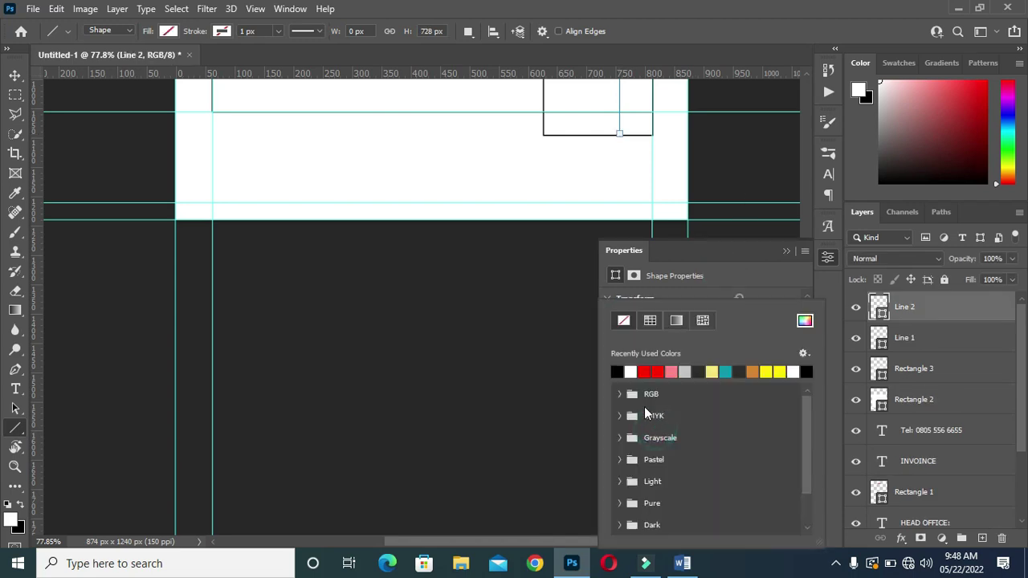
left_click(617, 371)
left_click(749, 276)
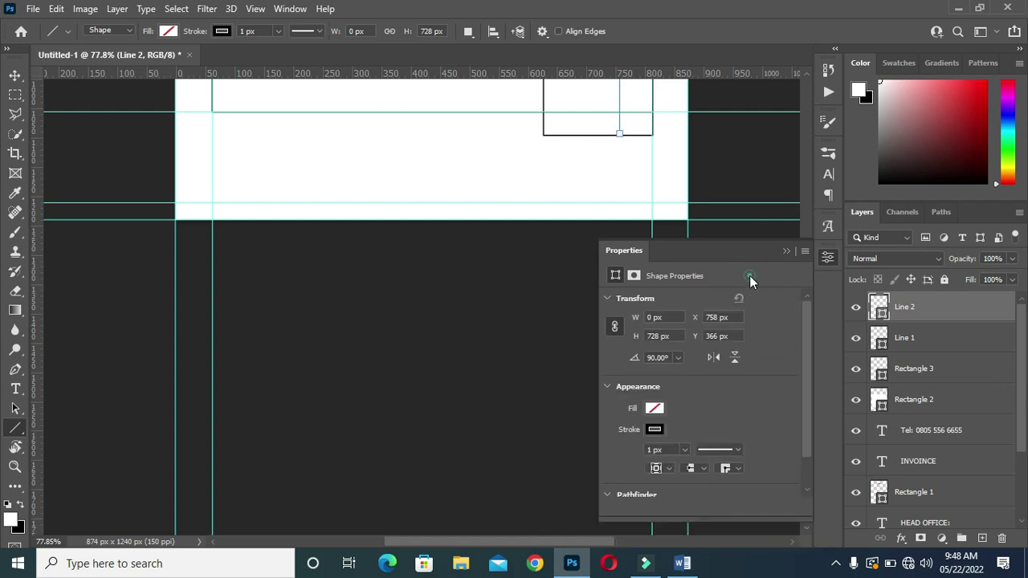
left_click(665, 451)
key("Return")
scroll(726, 161, "up", 2)
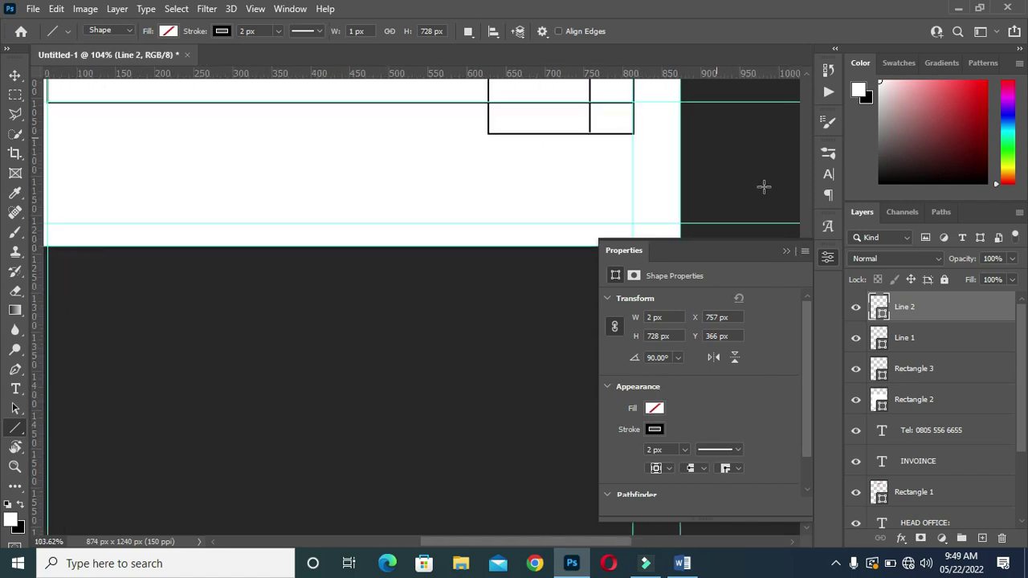
Deselect the divider and draw a vertical line about 716 px long at about X 538 px, from the table's top edge to its bottom edge
scroll(592, 151, "down", 4)
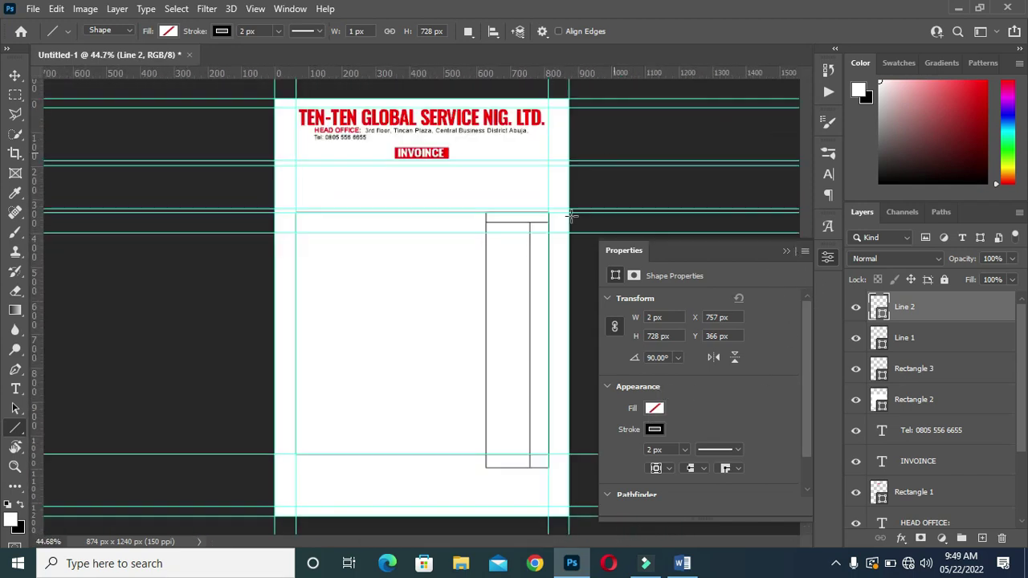
scroll(487, 463, "down", 2)
scroll(385, 265, "up", 2)
scroll(385, 265, "up", 1)
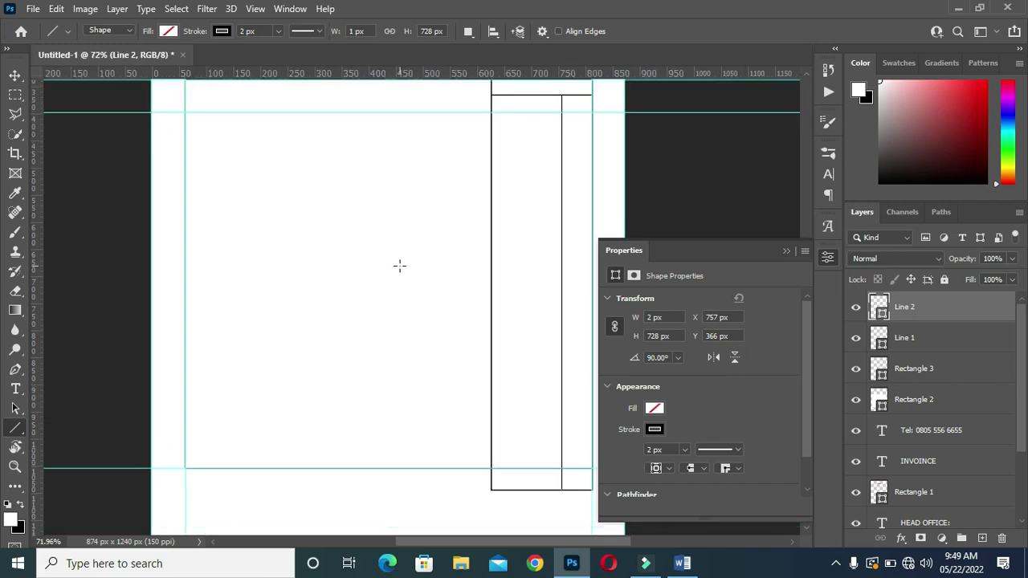
scroll(443, 130, "down", 1)
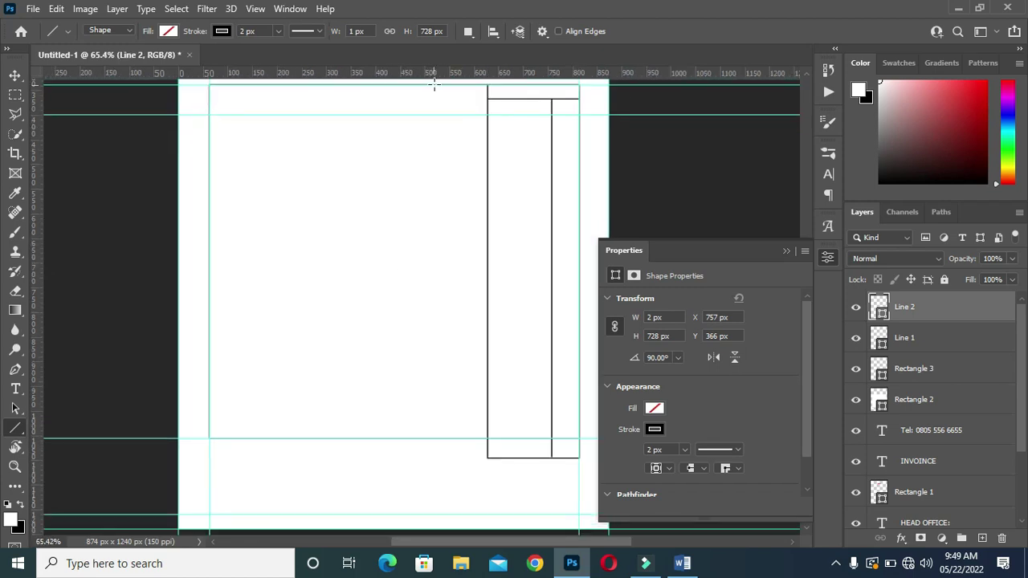
left_click(15, 75)
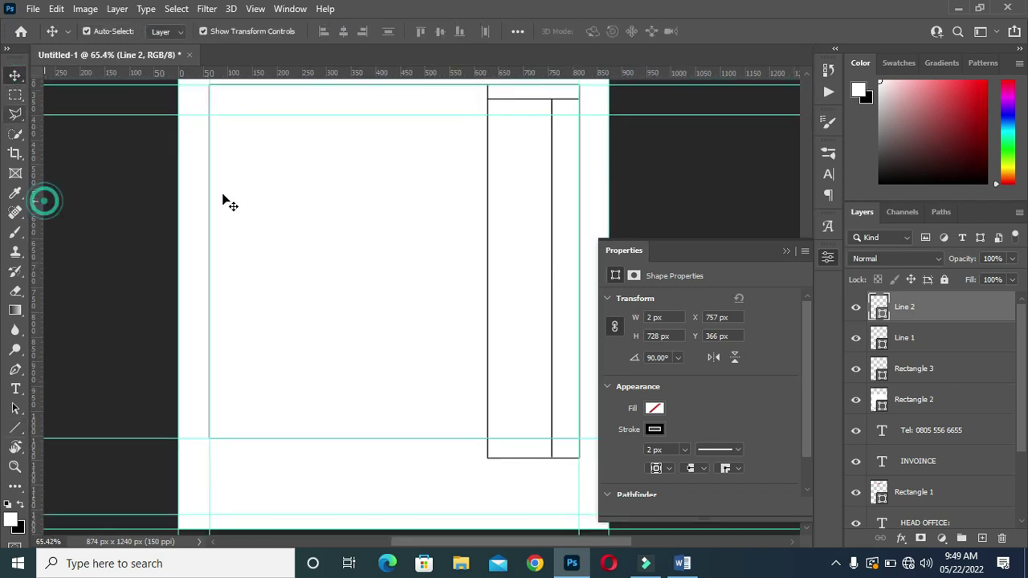
left_click(269, 157)
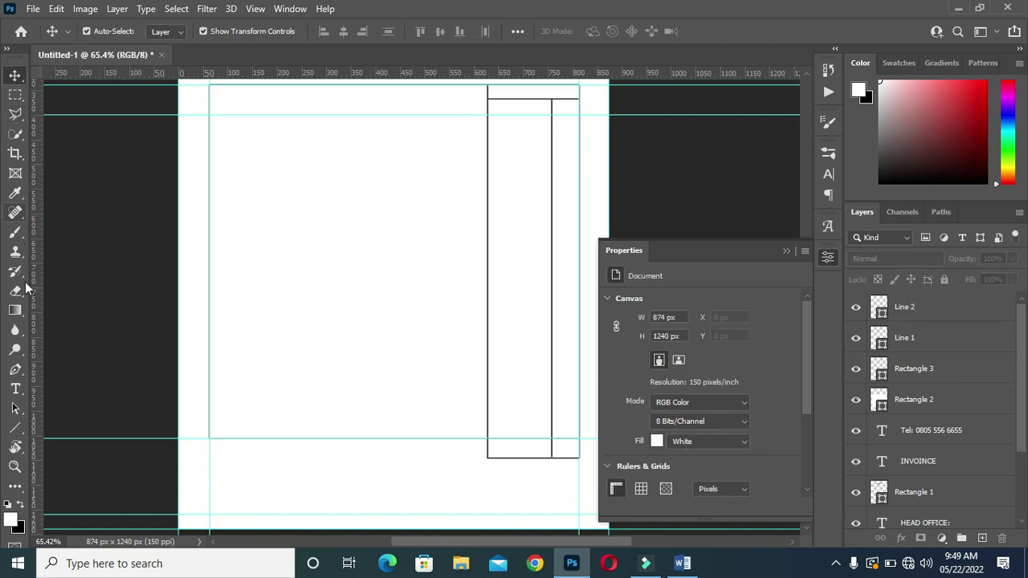
left_click(14, 427)
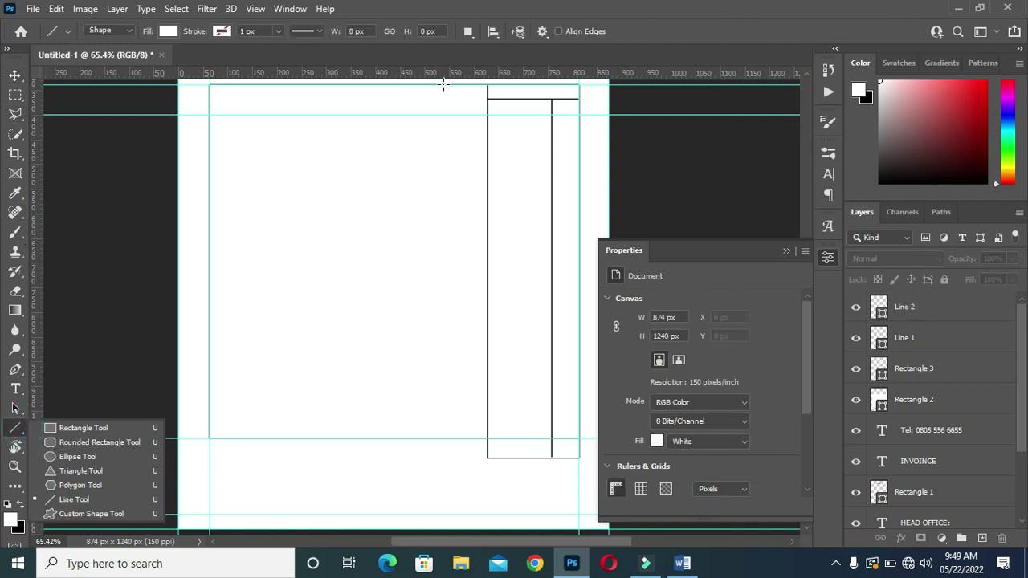
left_click_drag(442, 83, 441, 438)
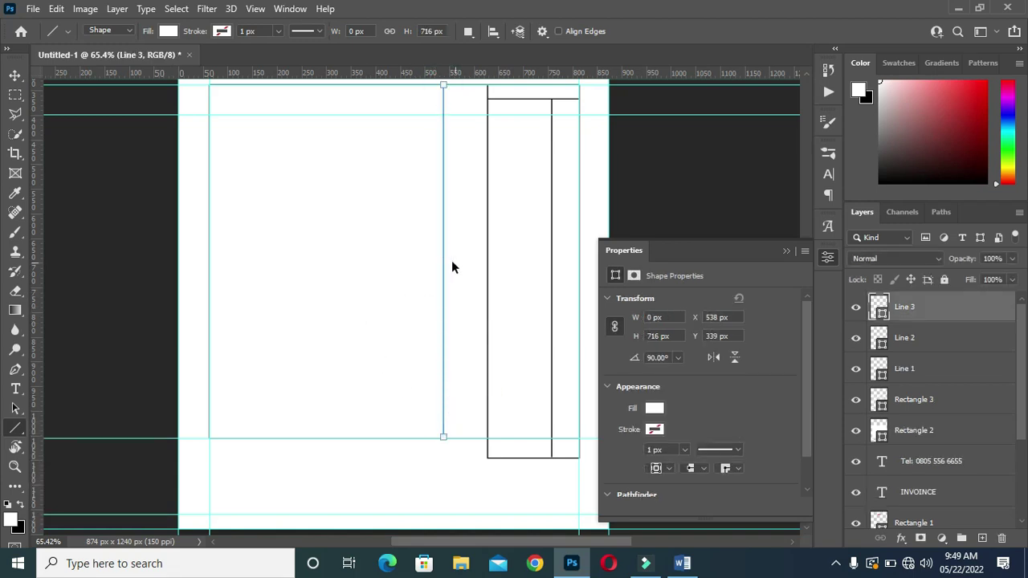
key("Return")
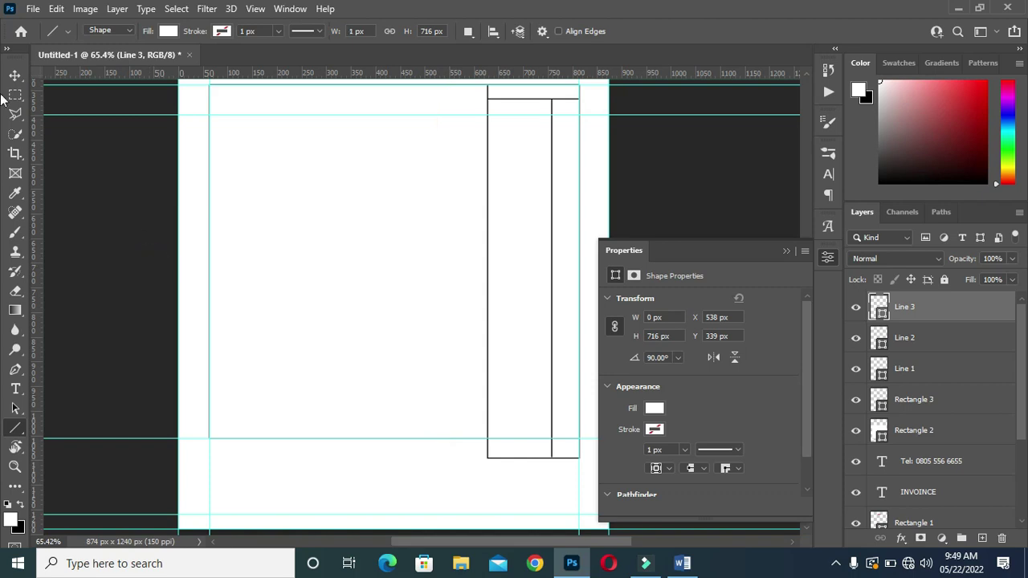
Remove the fill of the new full-height line, give it a black 2 px stroke and deselect it
key("v")
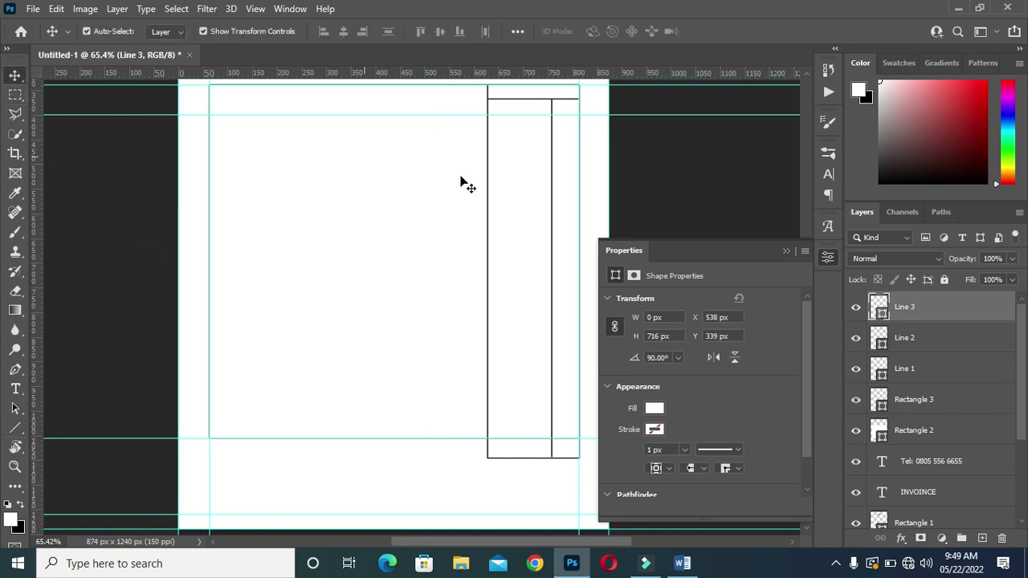
left_click(535, 345)
left_click(932, 307)
left_click(656, 428)
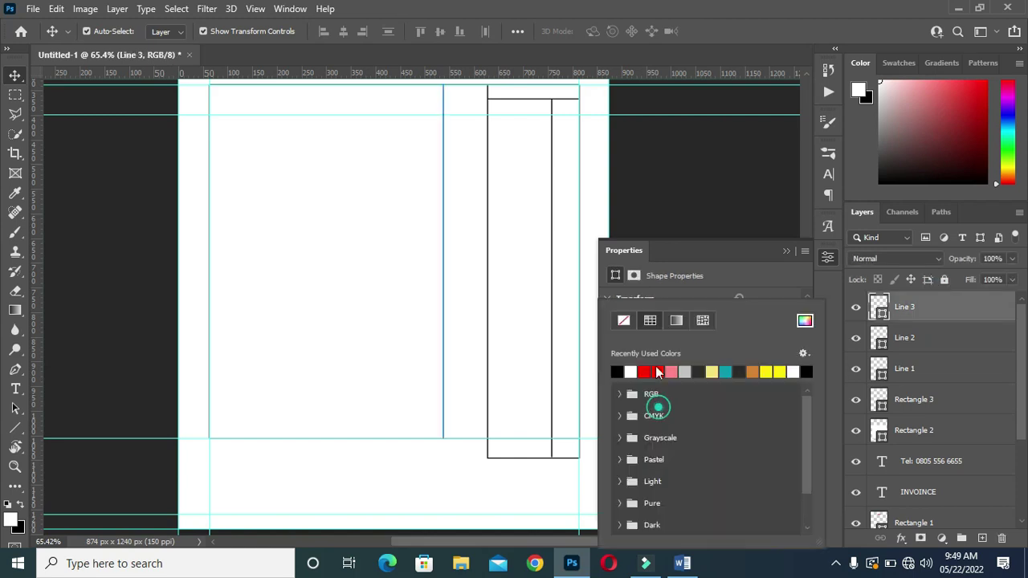
left_click(719, 259)
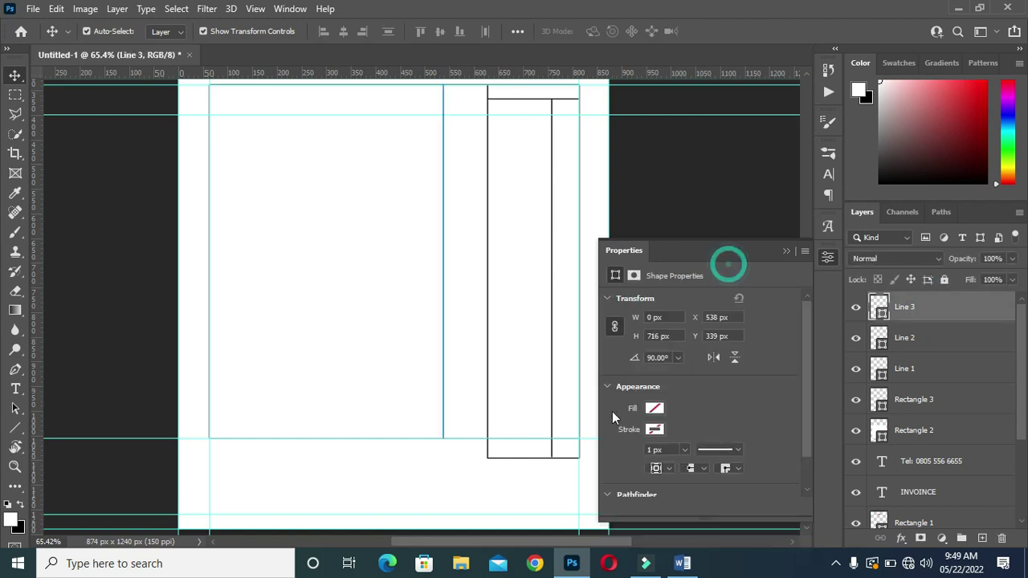
left_click(657, 426)
left_click(616, 369)
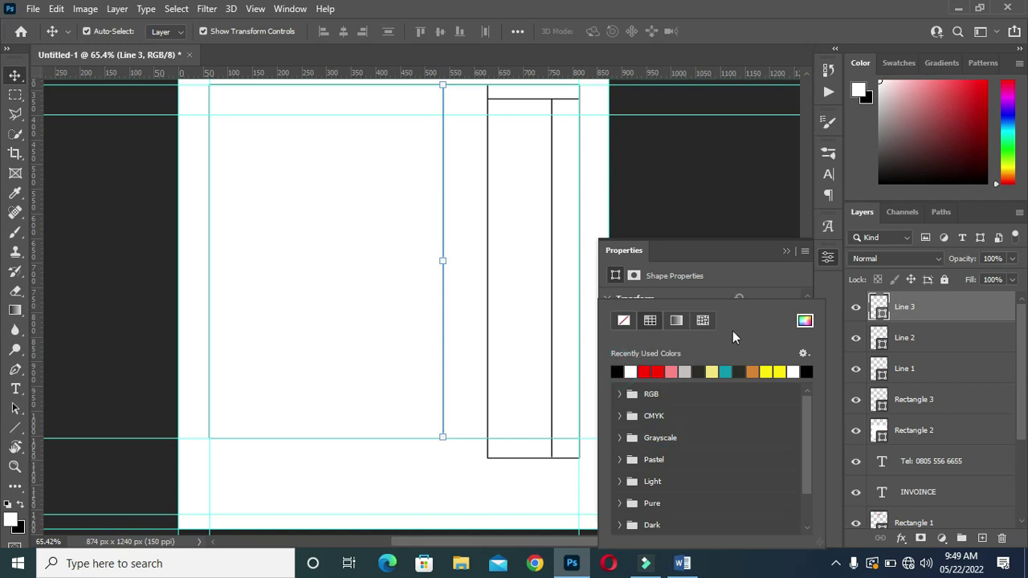
left_click(764, 273)
left_click(657, 450)
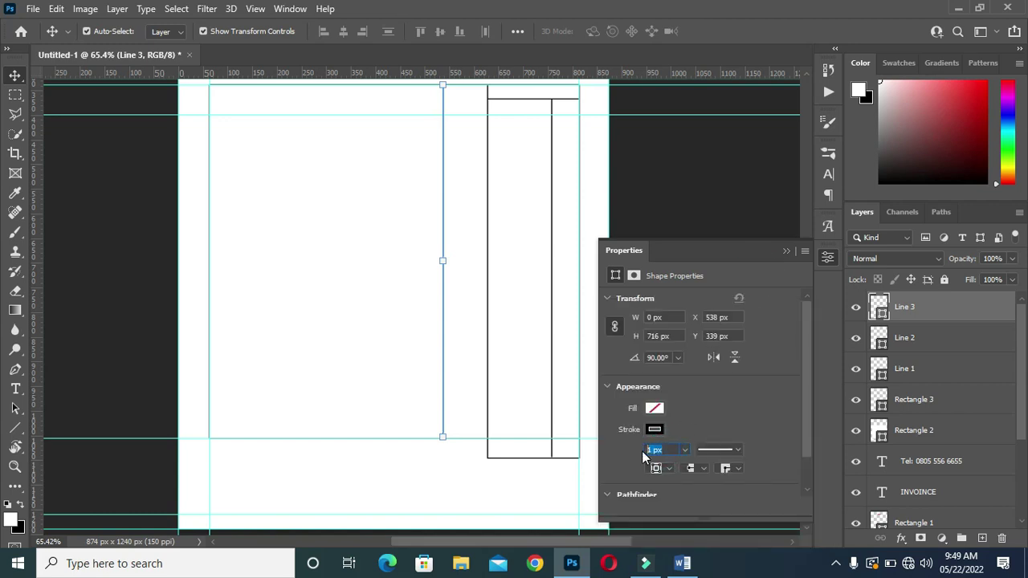
left_click(719, 257)
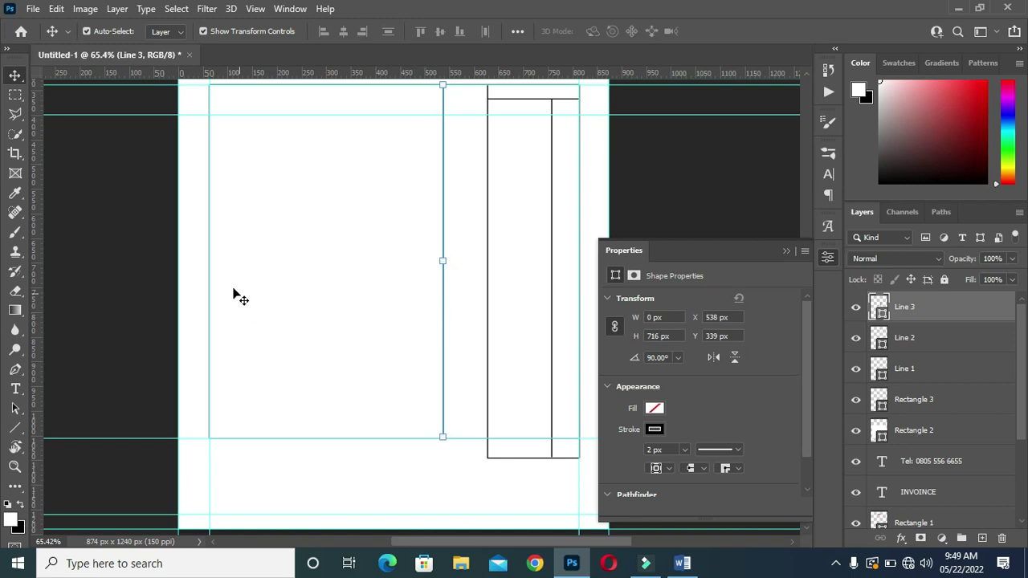
left_click(137, 292)
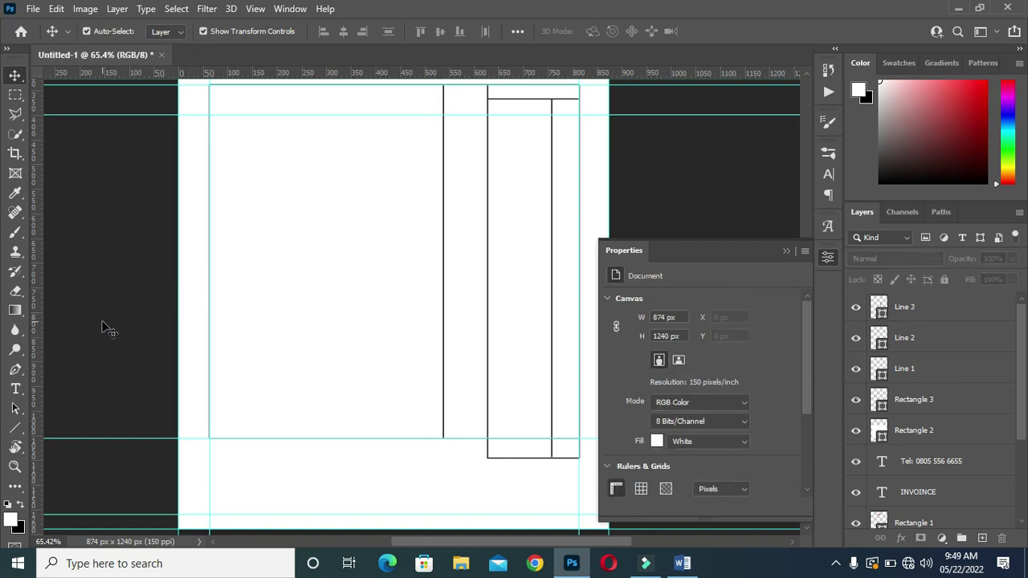
Draw a vertical line about 716 px long near the table's left edge, at about X 127 px, with no fill and a black 2 px stroke
left_click(20, 431)
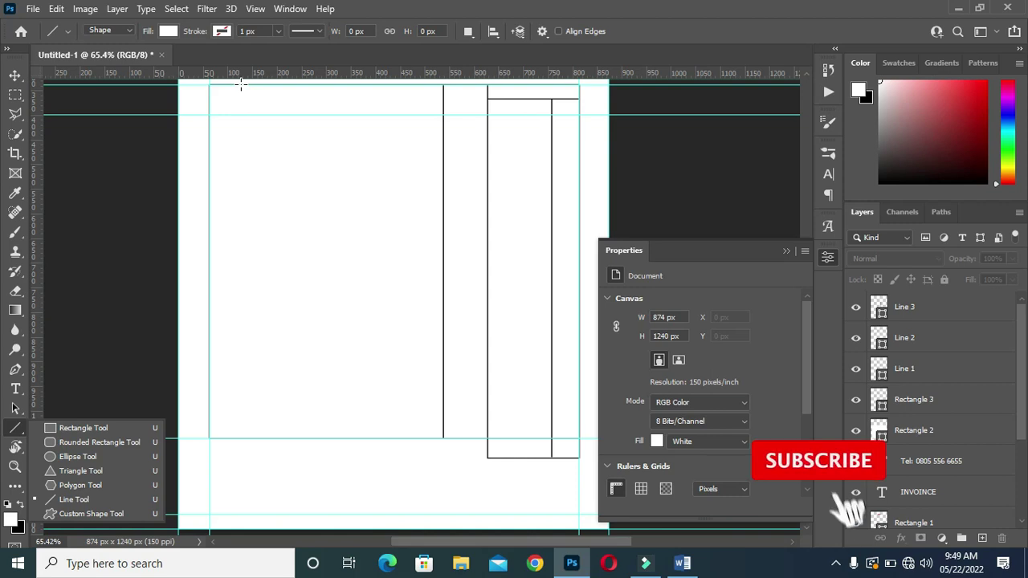
left_click_drag(241, 84, 227, 436)
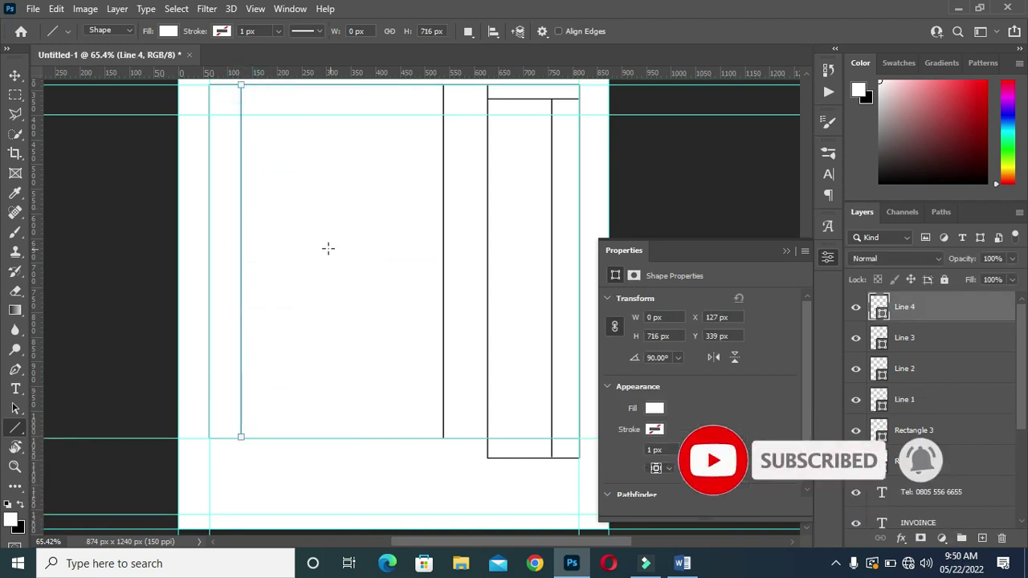
left_click(654, 409)
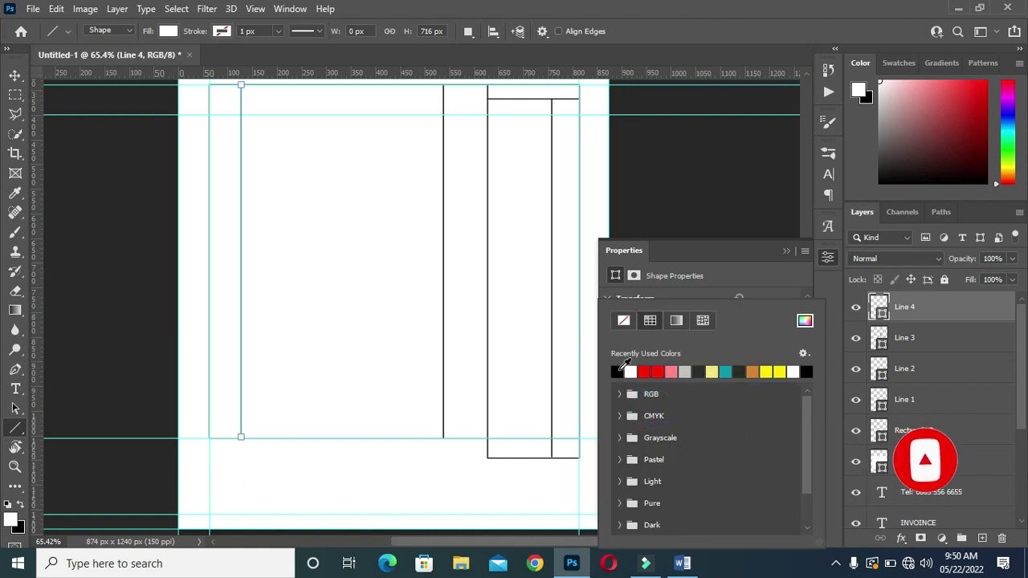
left_click(625, 321)
left_click(768, 271)
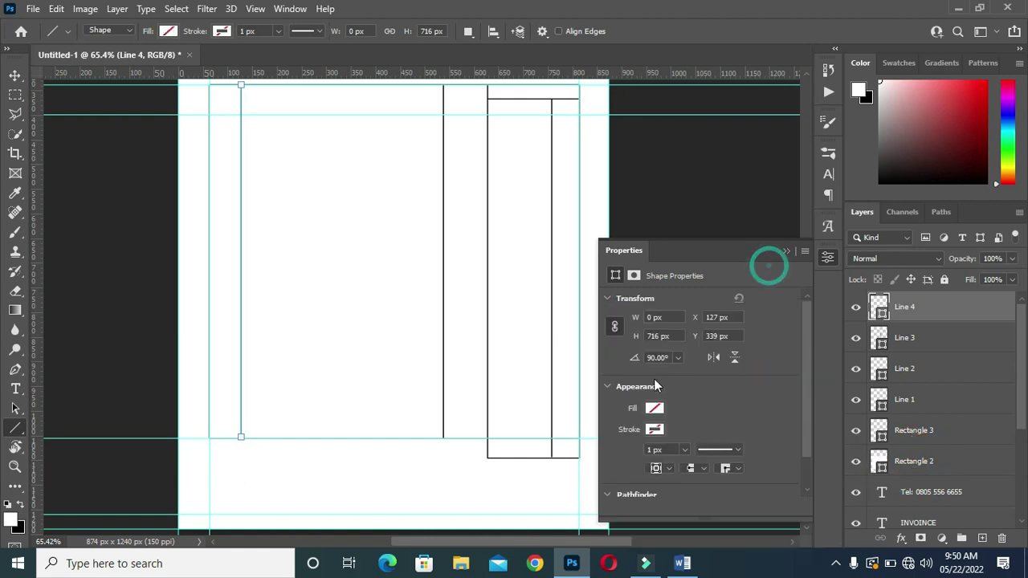
left_click(657, 430)
left_click(617, 371)
left_click(751, 280)
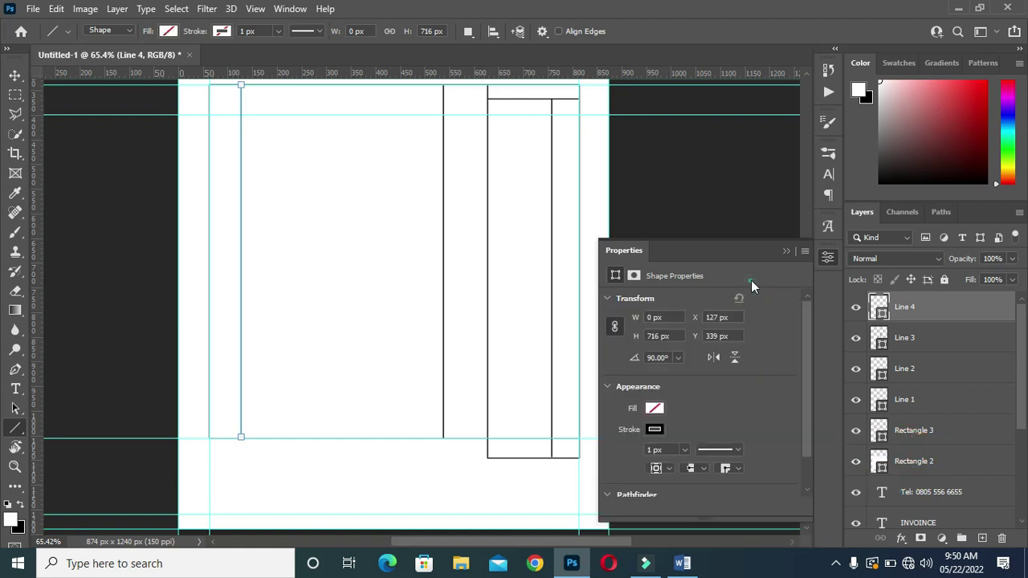
left_click(661, 450)
type("2")
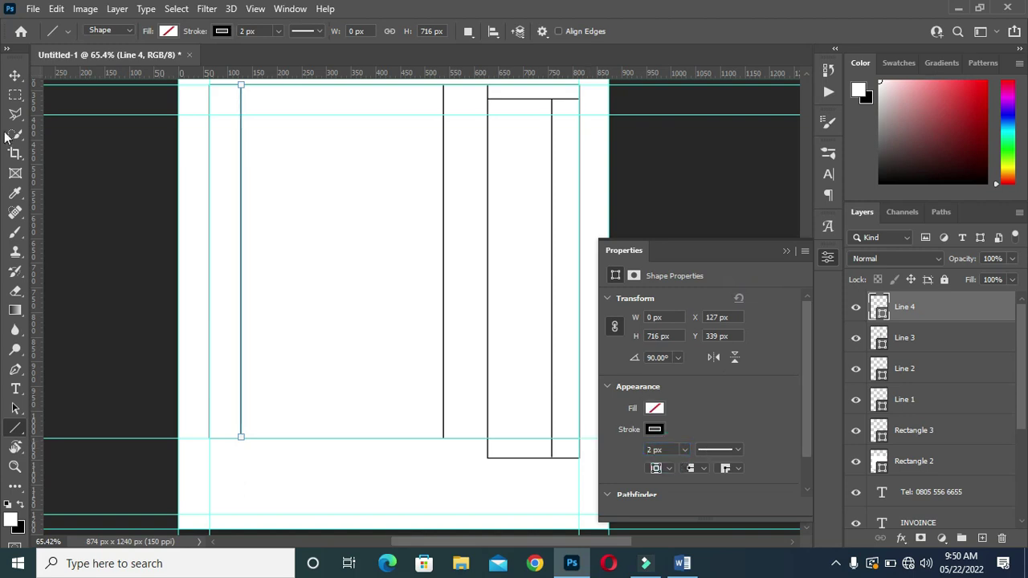
Duplicate the vertical line near the table's left edge and move the copy 15 px to the right, to X 142 px
left_click(15, 74)
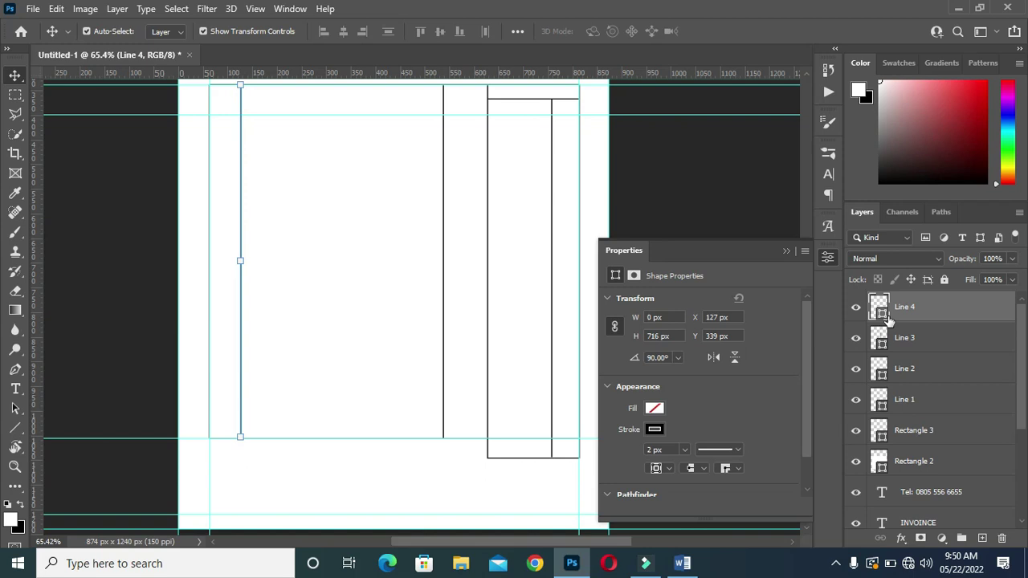
left_click(961, 308)
key("ctrl+j")
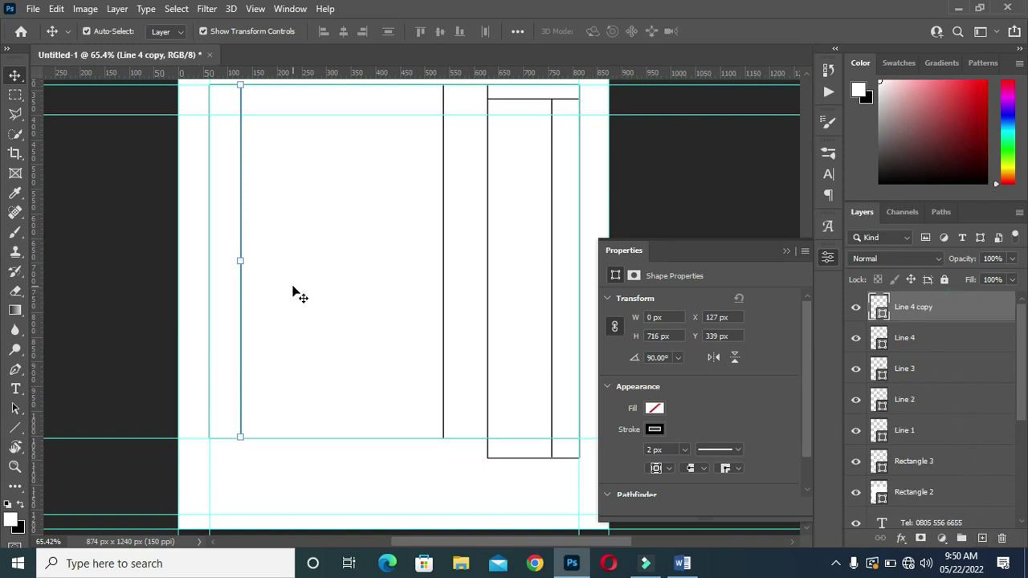
scroll(277, 273, "up", 1)
key("Right")
key("Right")
key("Right")
key("Right")
key("Right")
key("Right")
key("Right")
key("Right")
key("Right")
key("Right")
key("Right")
key("Right")
key("Right")
key("Right")
key("Right")
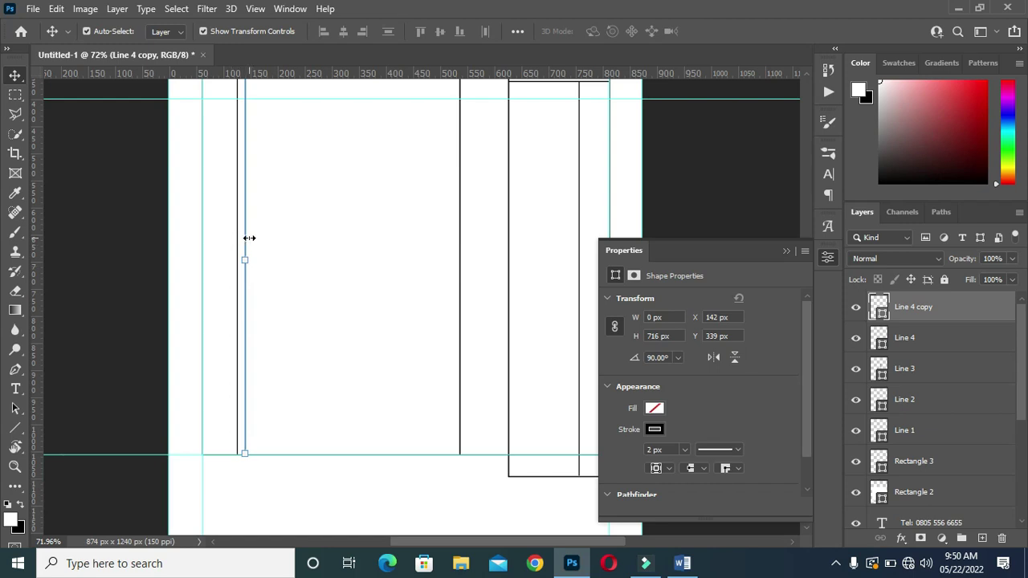
scroll(246, 276, "up", 5)
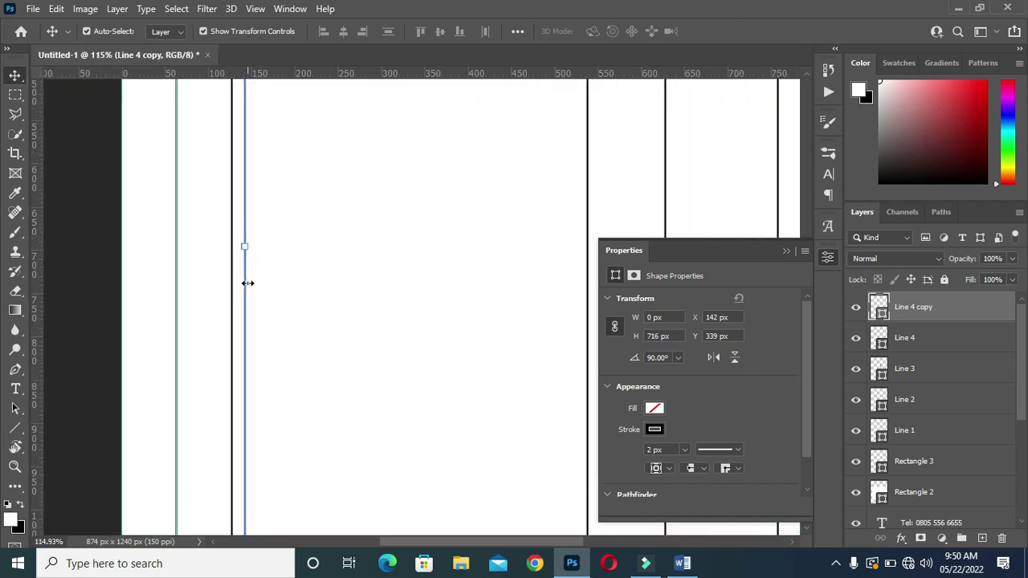
Move the duplicated vertical line to X 194 px to form a second narrow column, and deselect it
left_click(55, 284)
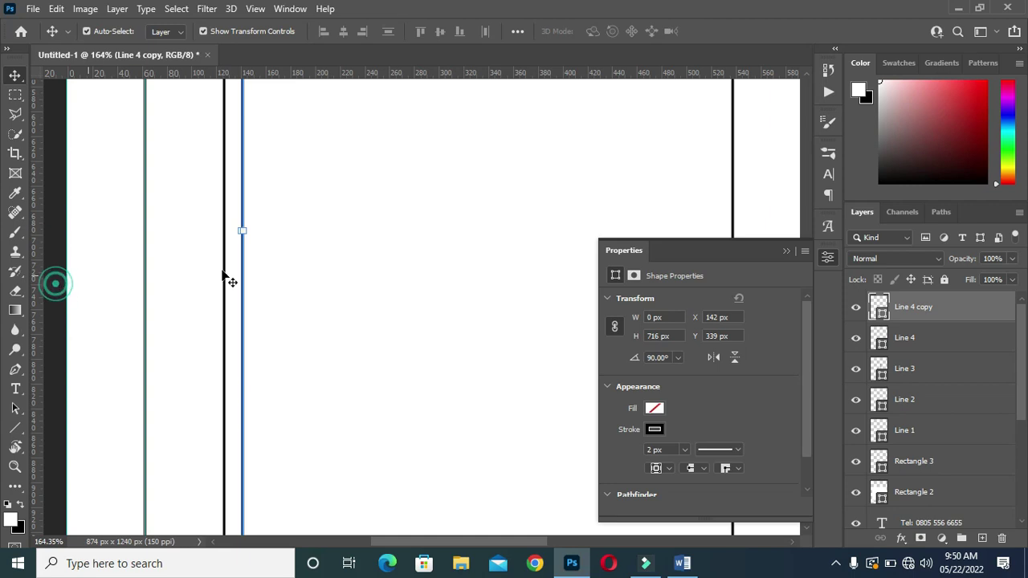
left_click(285, 286)
scroll(250, 269, "down", 2)
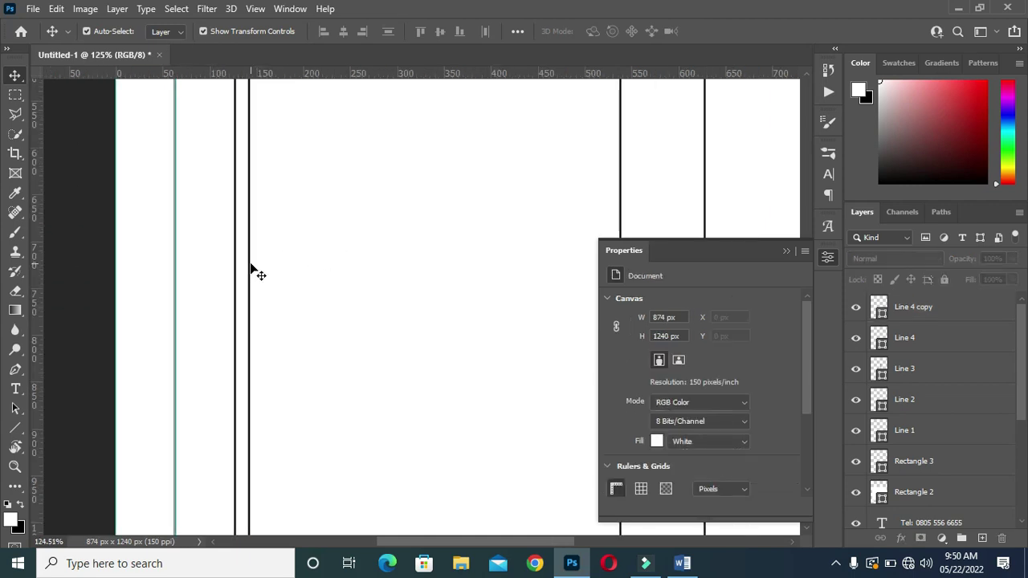
left_click_drag(249, 267, 300, 301)
left_click(106, 291)
scroll(342, 269, "down", 3)
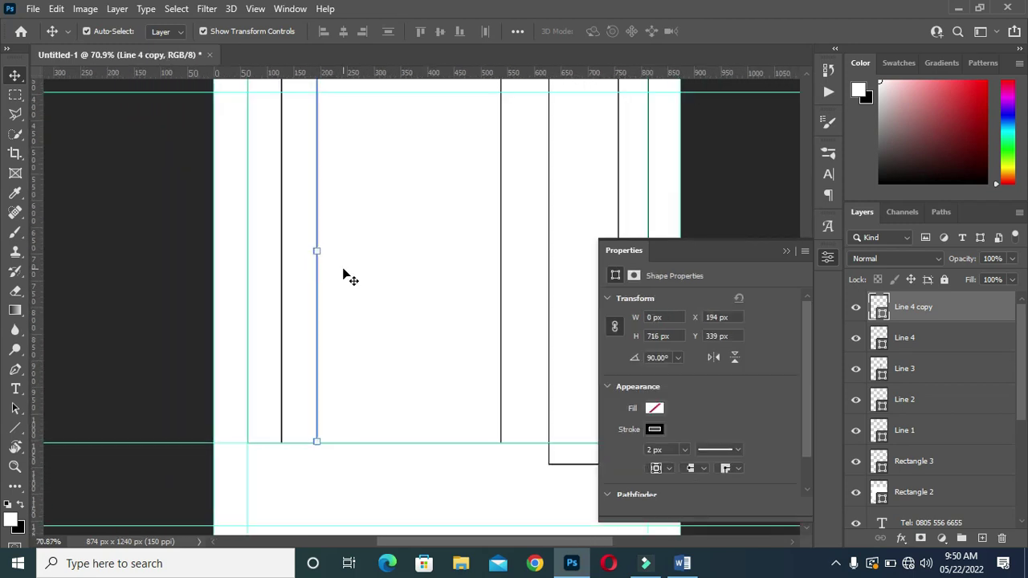
left_click(200, 271)
scroll(411, 267, "up", 1)
scroll(342, 285, "down", 1)
Clear the selection of the table outline and collapse the shape properties
left_click(250, 305)
key("Left")
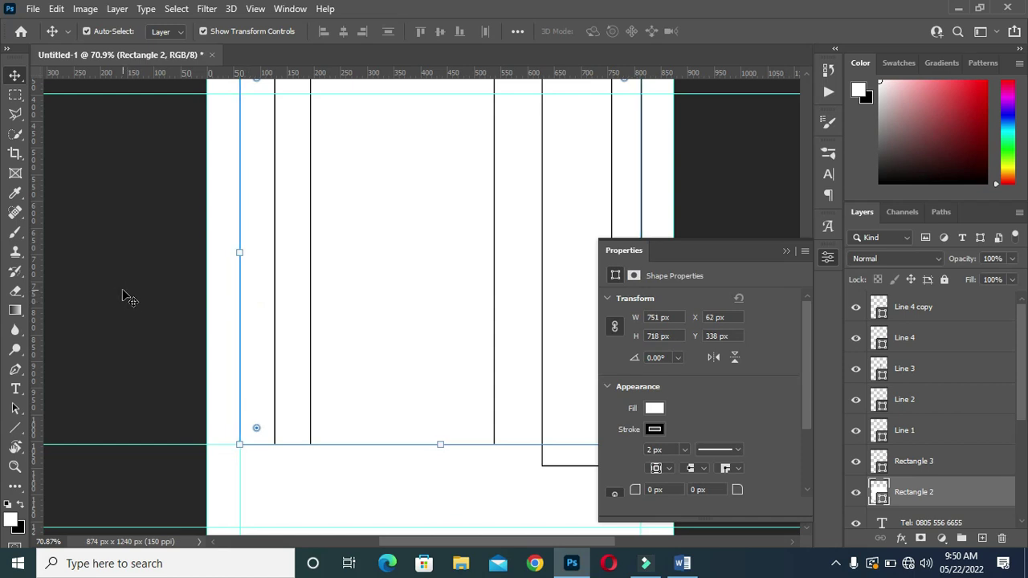
left_click(129, 297)
scroll(466, 223, "up", 1)
scroll(562, 192, "down", 2)
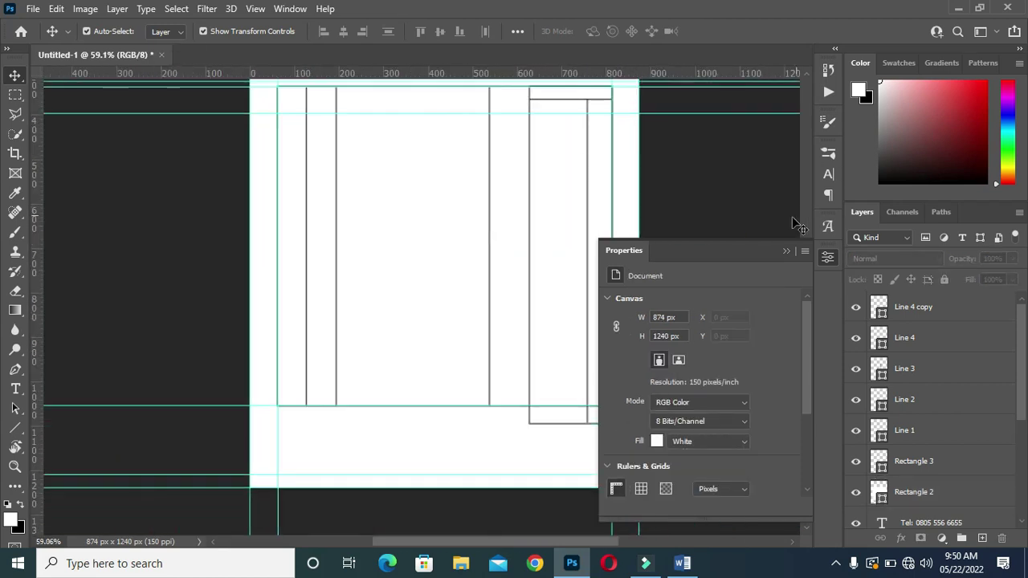
left_click(786, 252)
Draw a horizontal line about 750 px long across the table's full width, along the guide at about Y 399 px
scroll(684, 211, "up", 1)
scroll(482, 177, "down", 1)
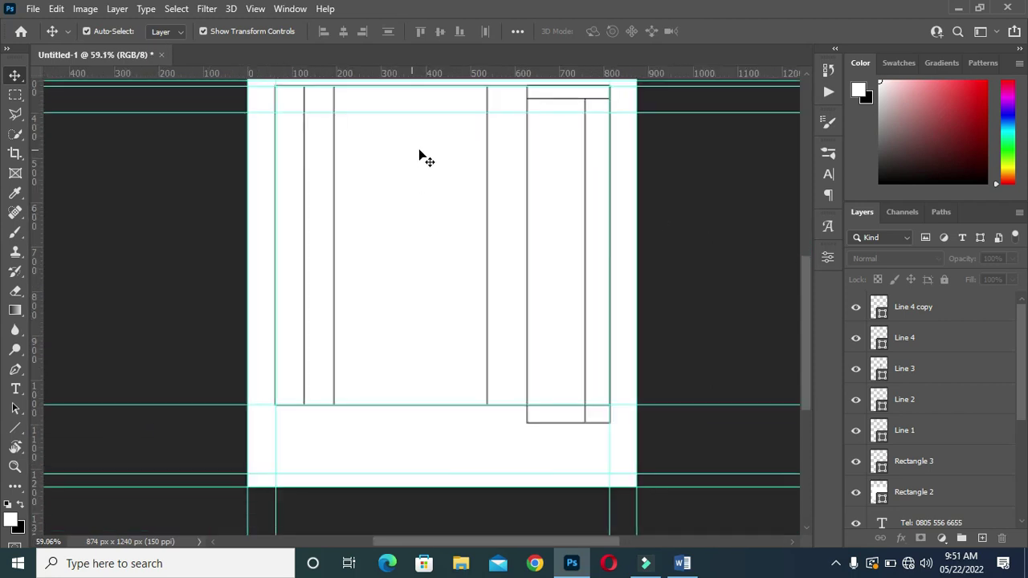
scroll(450, 157, "down", 1)
left_click_drag(806, 307, 805, 283)
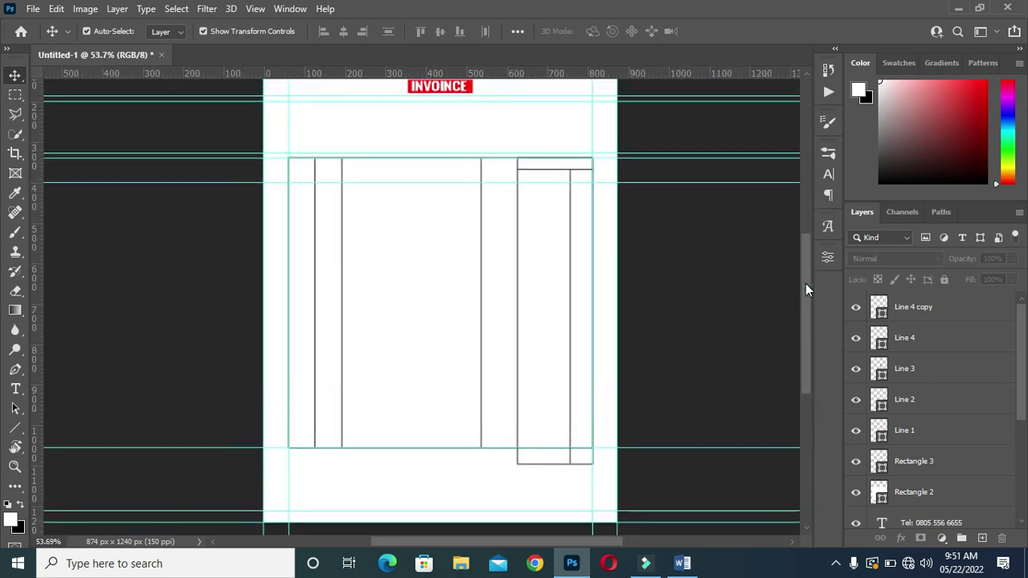
scroll(424, 137, "up", 1)
scroll(402, 156, "up", 1)
scroll(504, 182, "down", 1)
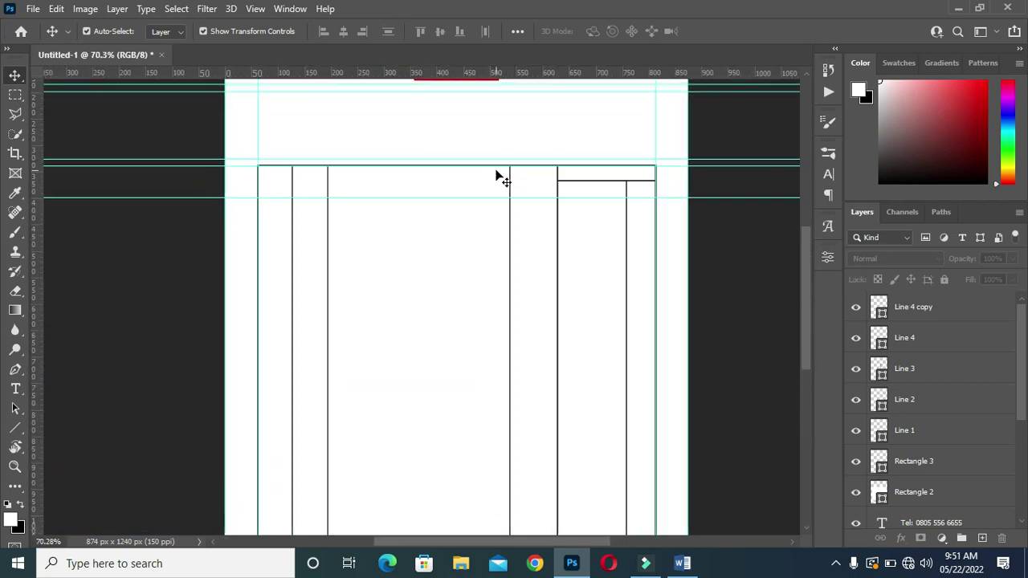
scroll(322, 299, "up", 1)
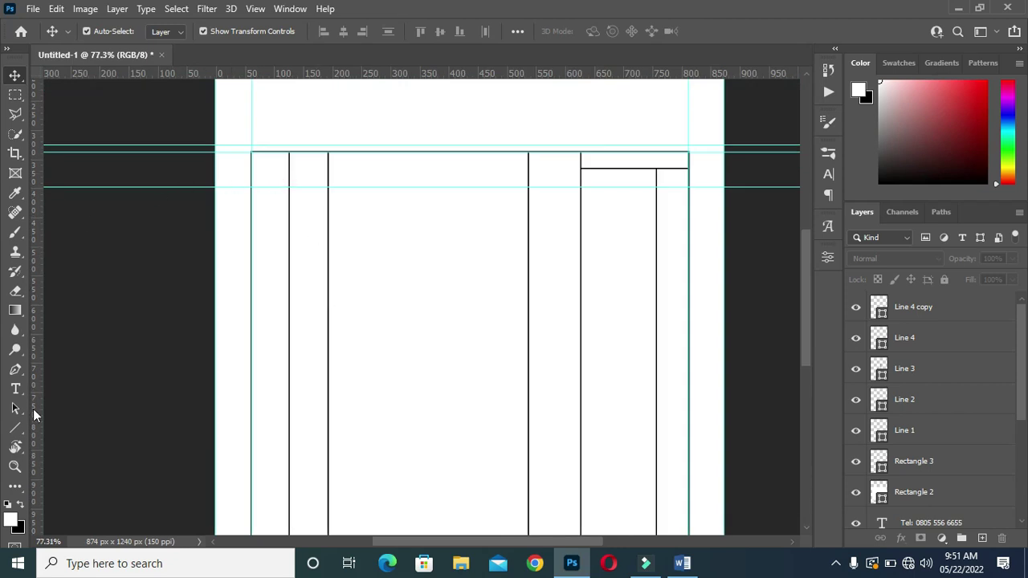
left_click(14, 429)
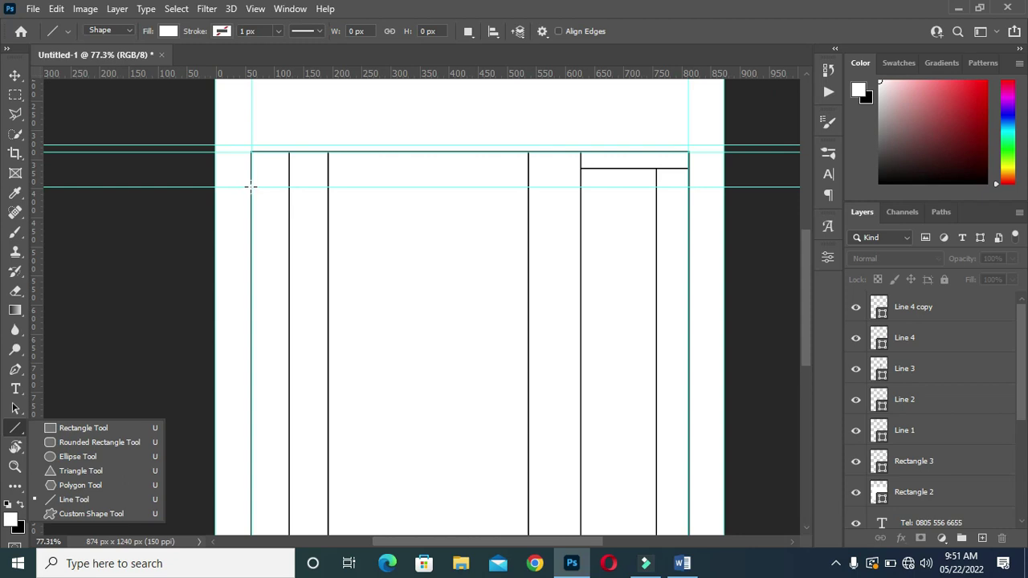
left_click_drag(251, 186, 689, 197)
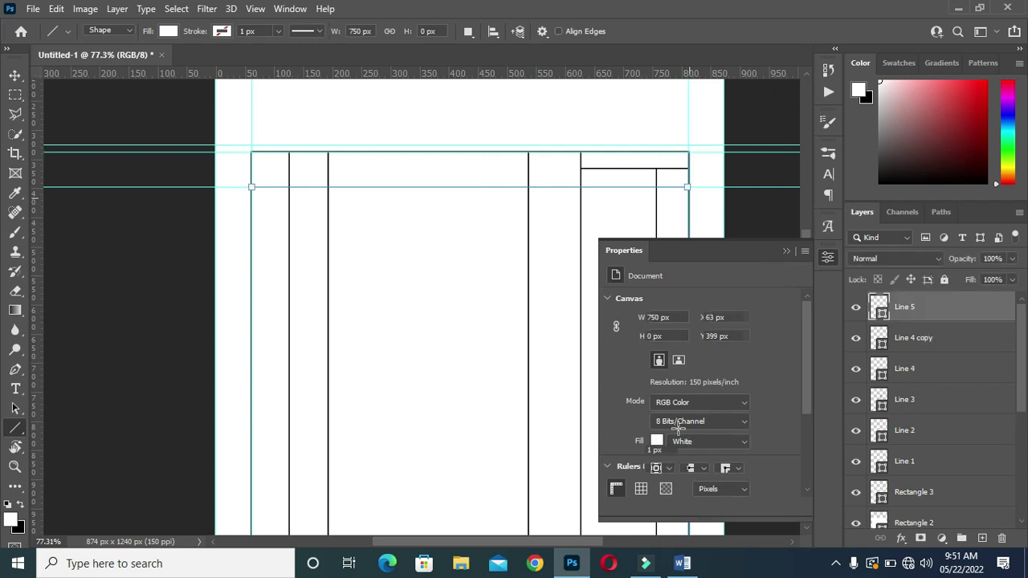
Give the new horizontal line a black stroke
left_click(655, 408)
left_click(623, 320)
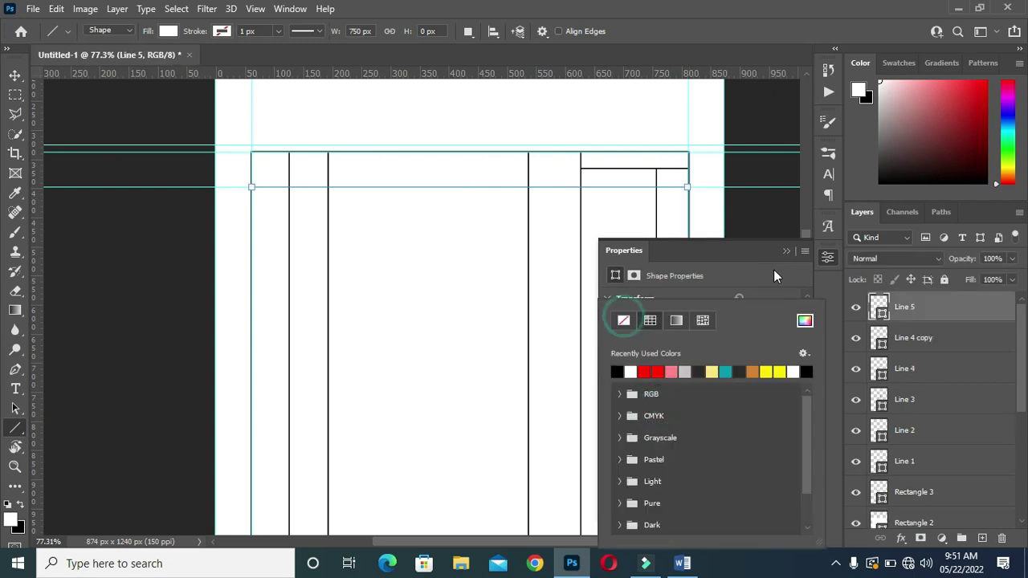
left_click(771, 273)
left_click(654, 430)
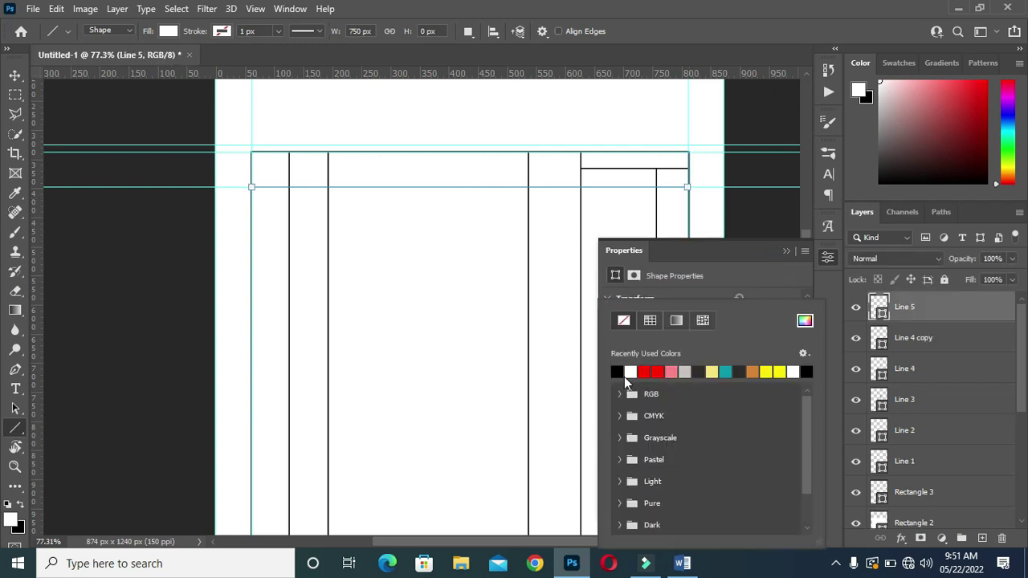
left_click(617, 371)
left_click(757, 270)
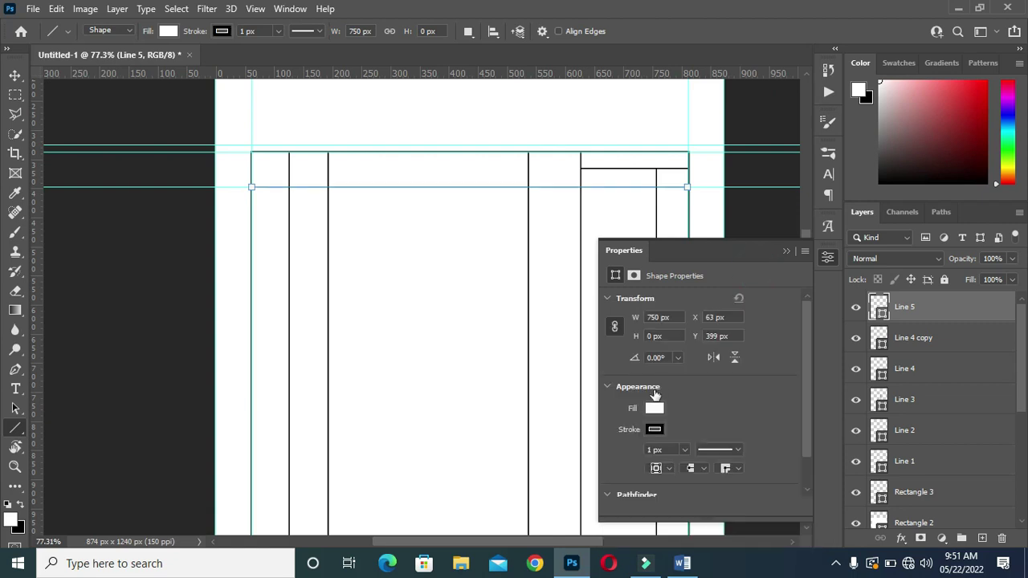
Remove the horizontal line's fill and set its stroke width to 2 px
left_click(655, 401)
left_click(626, 321)
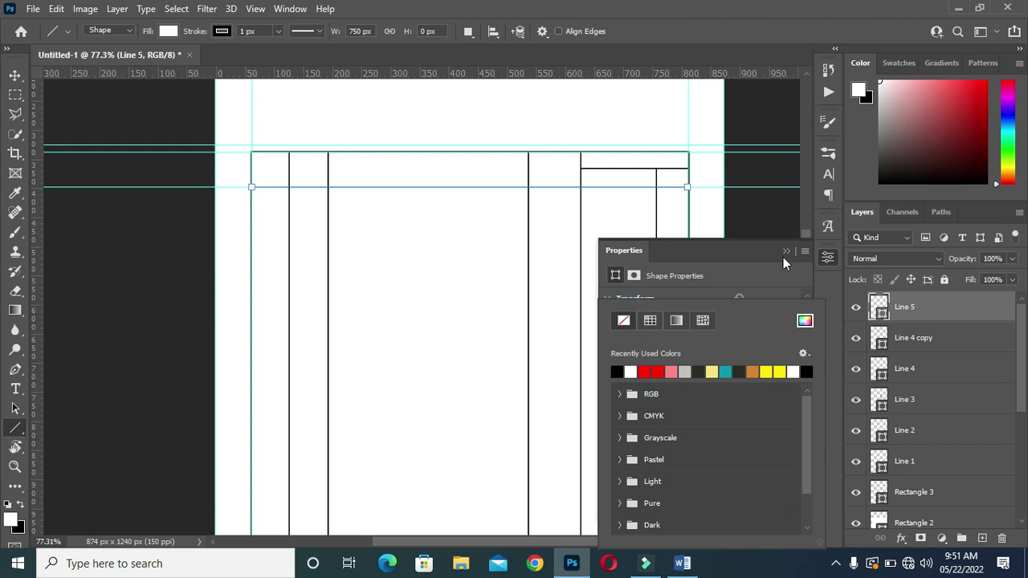
left_click(761, 272)
left_click(654, 449)
key("Return")
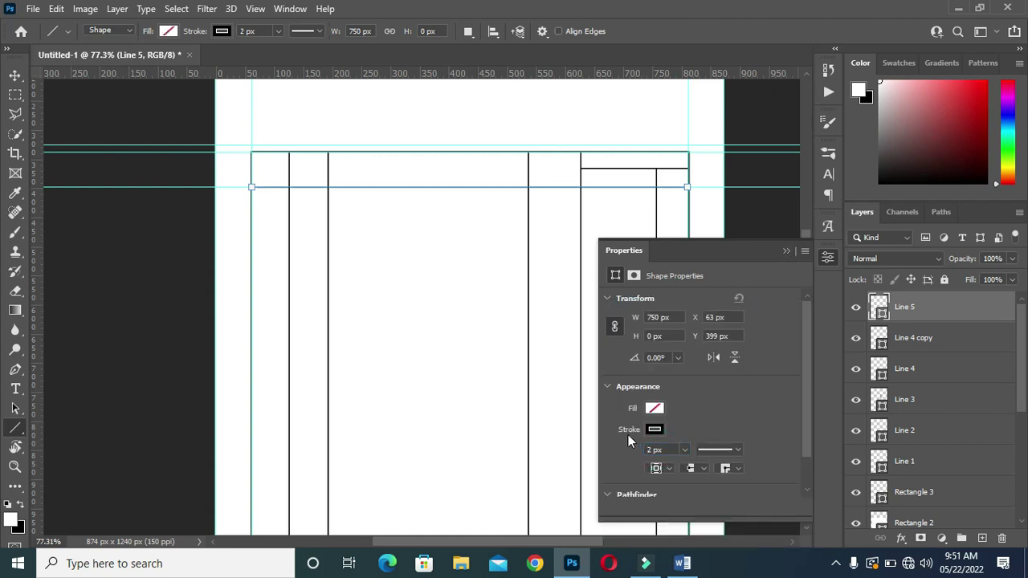
left_click(787, 252)
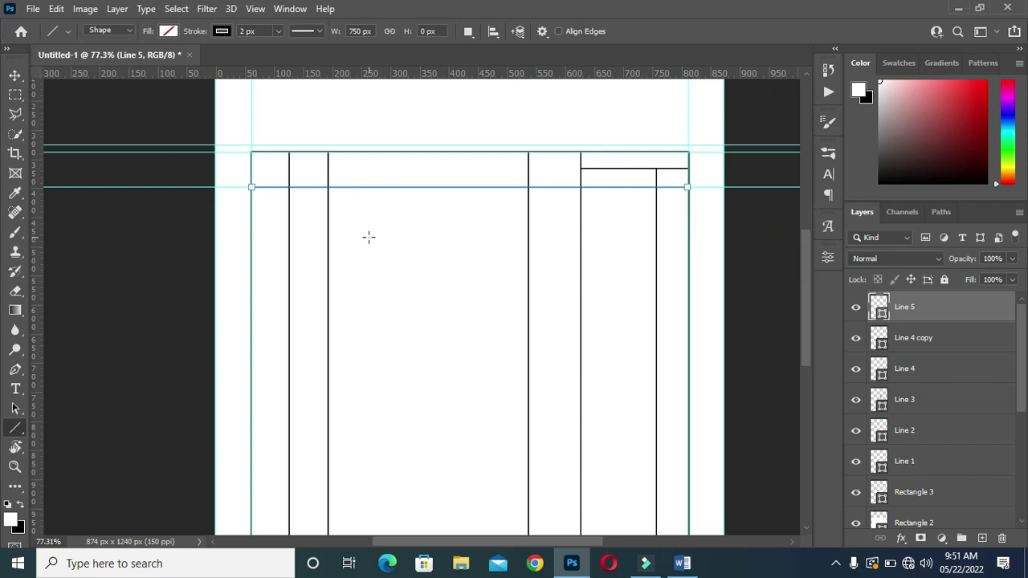
Check which parts of the table the outline and the layers Line 1, Line 2 and Line 3 represent
scroll(369, 177, "down", 1)
scroll(284, 214, "up", 1)
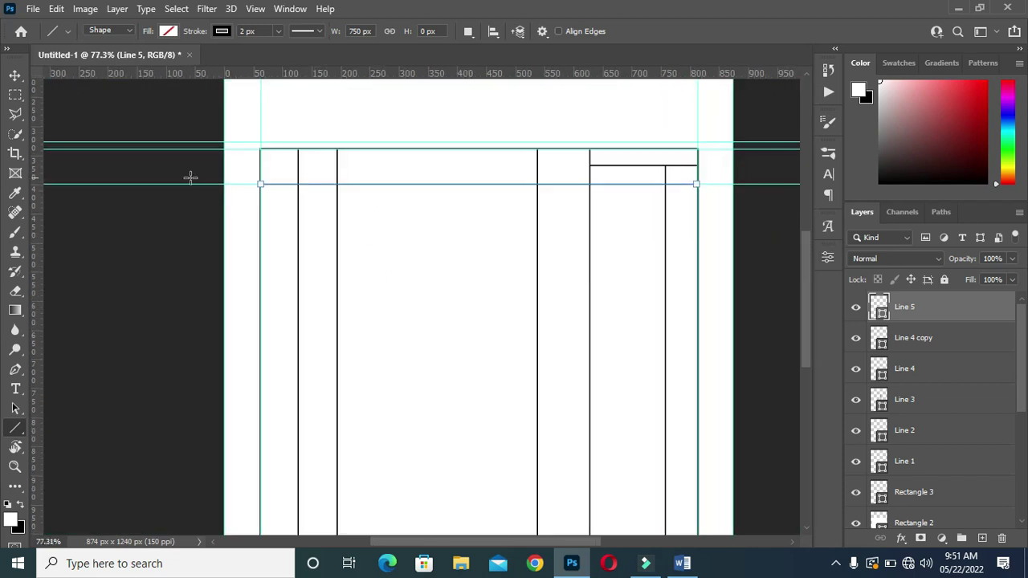
left_click(15, 75)
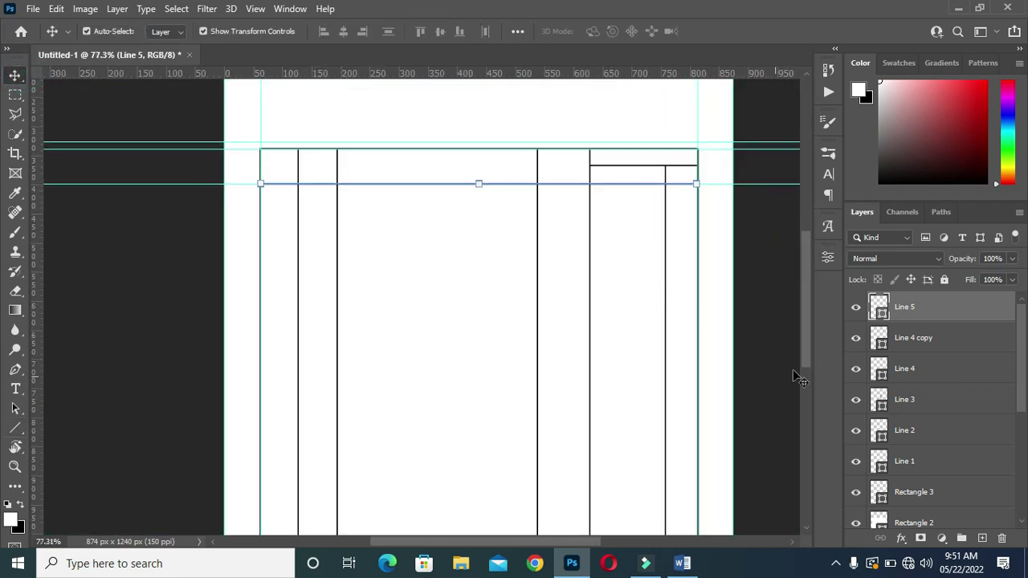
left_click(612, 330)
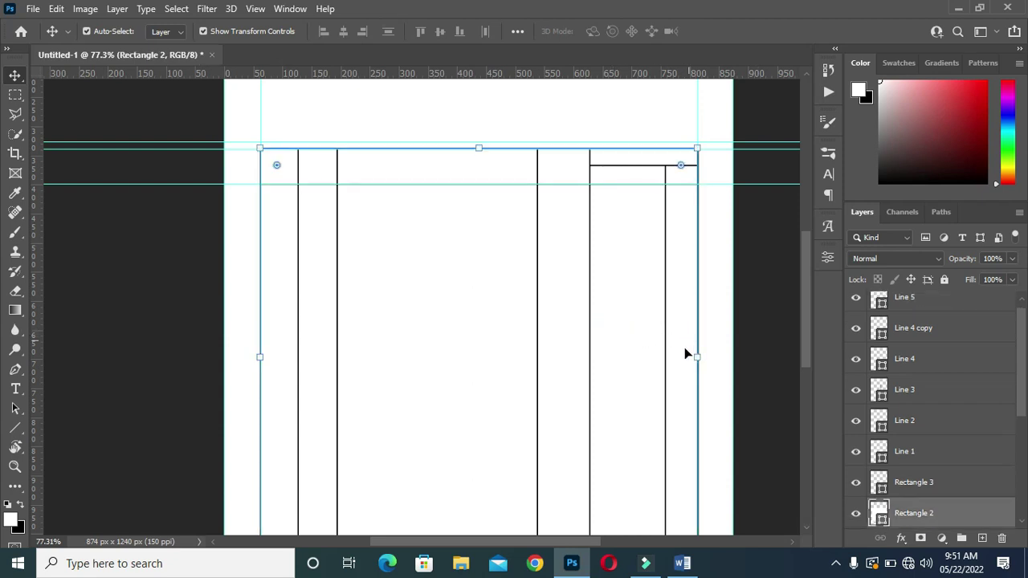
left_click(624, 351)
left_click(589, 157)
left_click(917, 449)
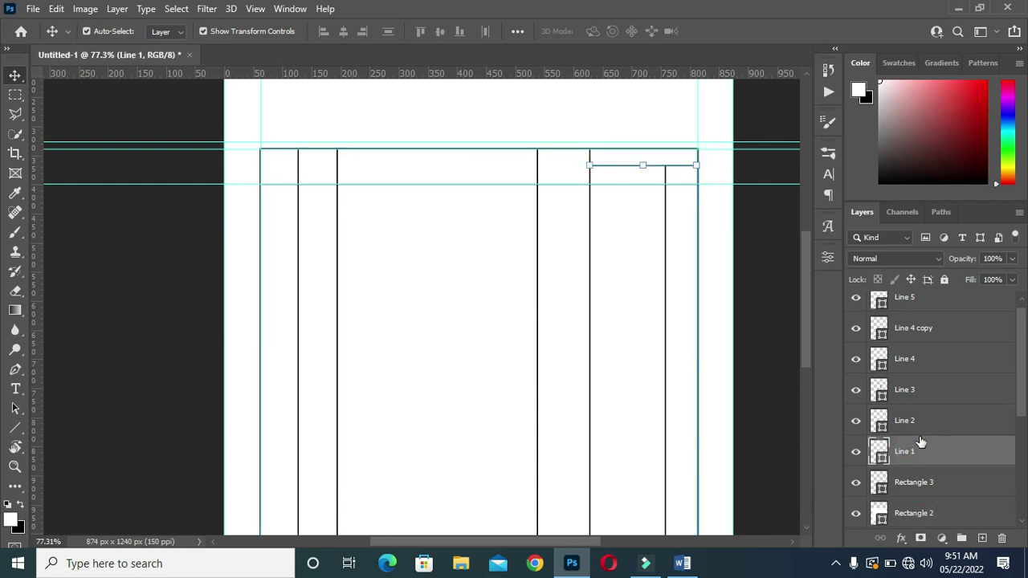
left_click(918, 421)
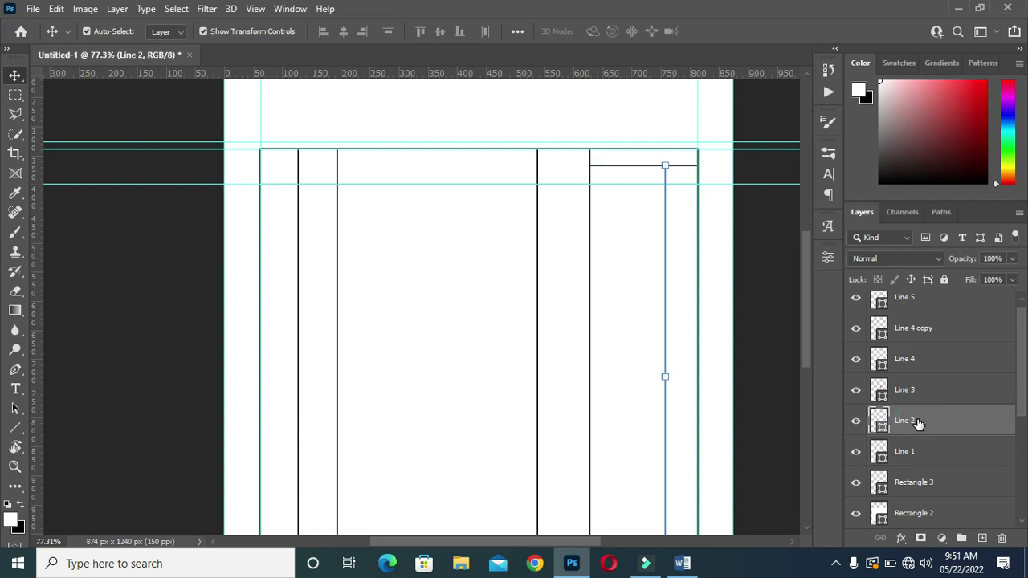
left_click(918, 390)
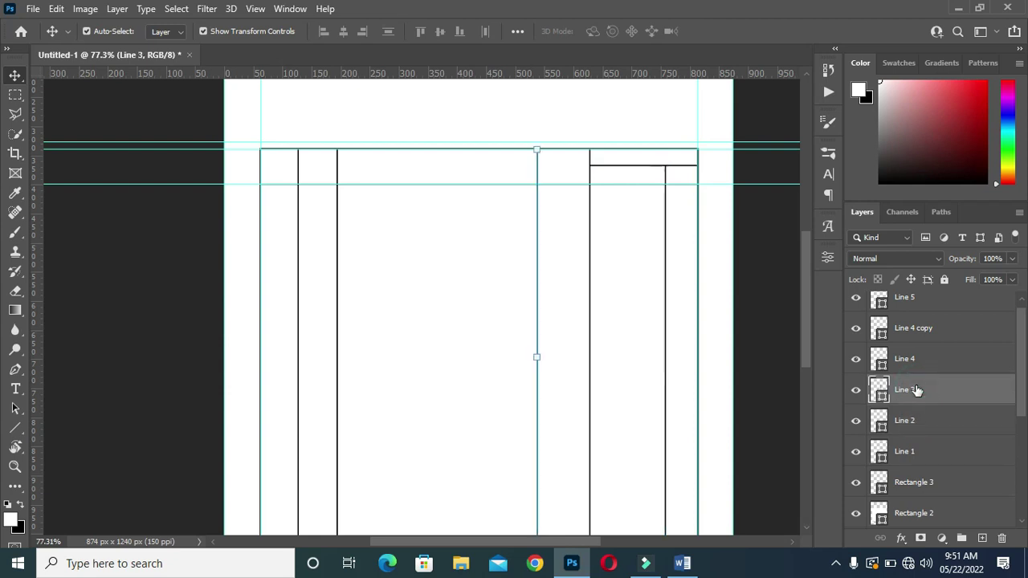
Fill the tall column rectangle, Rectangle 3, with red from the recently used colors
left_click(914, 485)
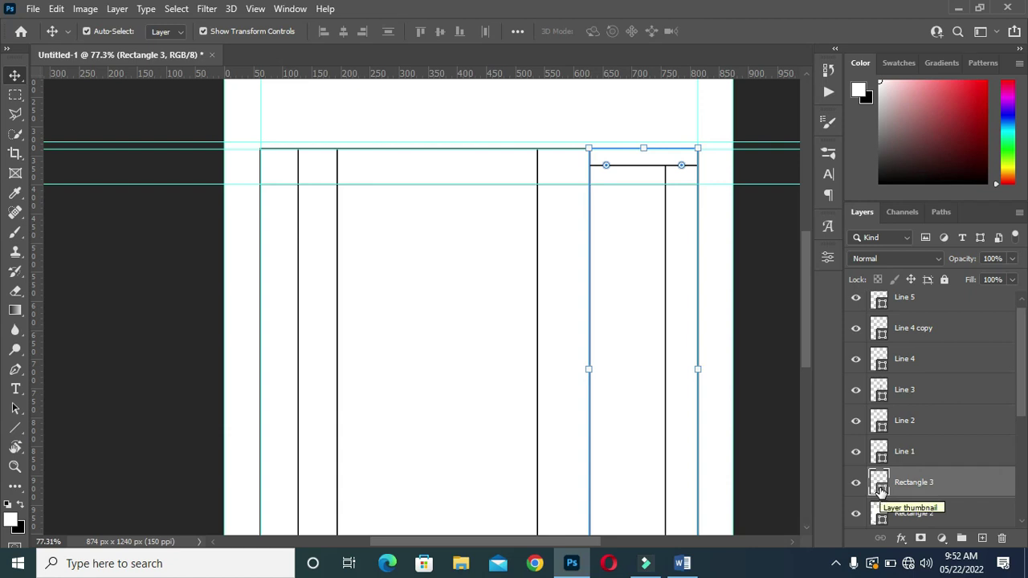
left_click(828, 256)
left_click(655, 407)
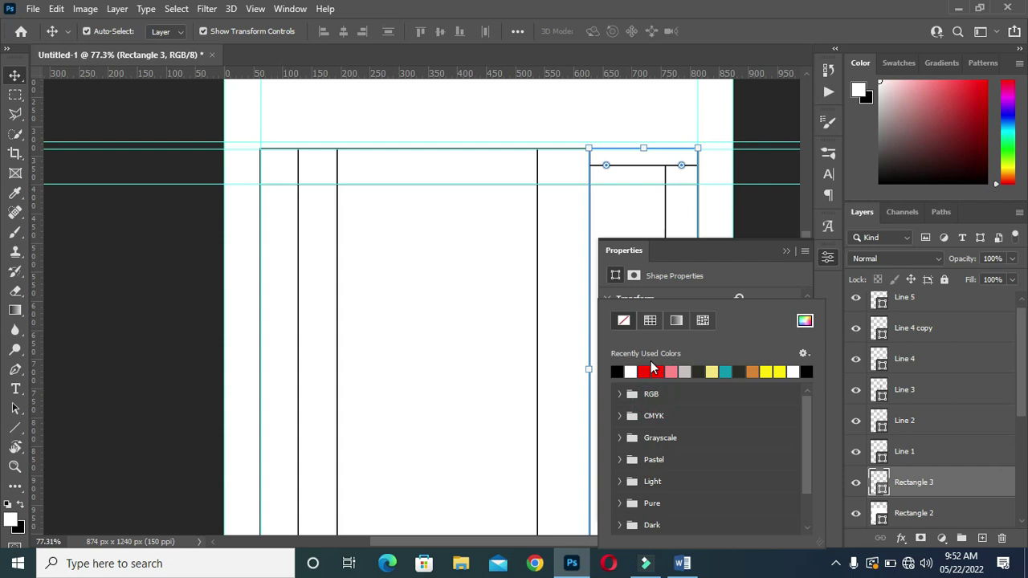
left_click(649, 371)
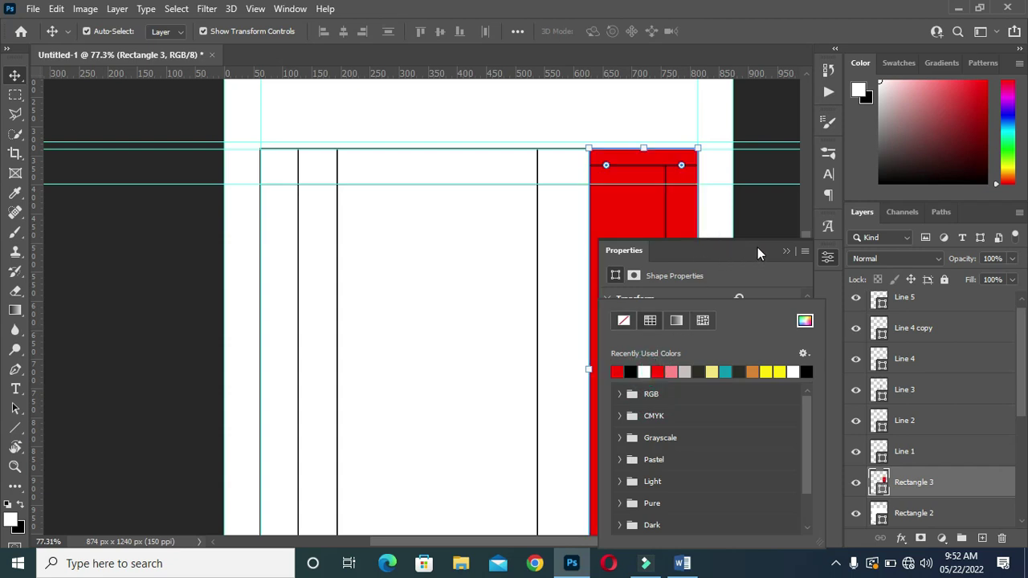
left_click(786, 251)
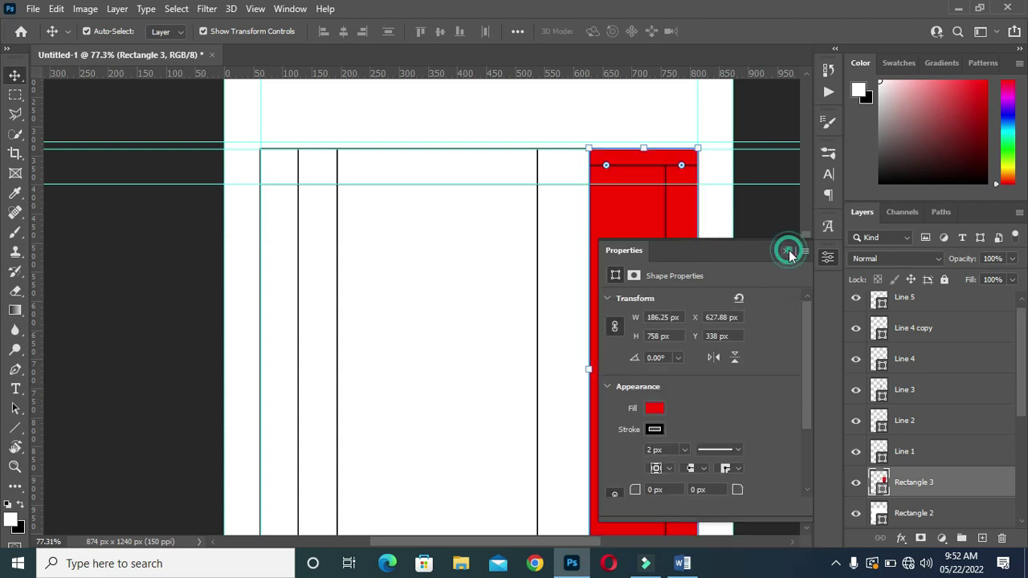
left_click(786, 251)
Lower the fill opacity of Rectangle 3 to 24% and deselect it
left_click_drag(970, 285, 922, 283)
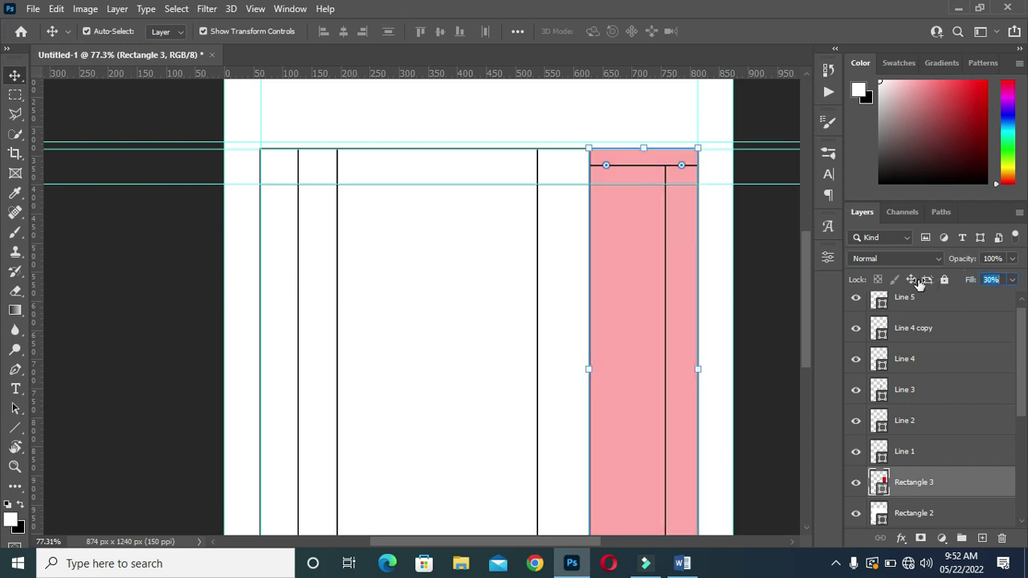
left_click_drag(918, 283, 917, 284)
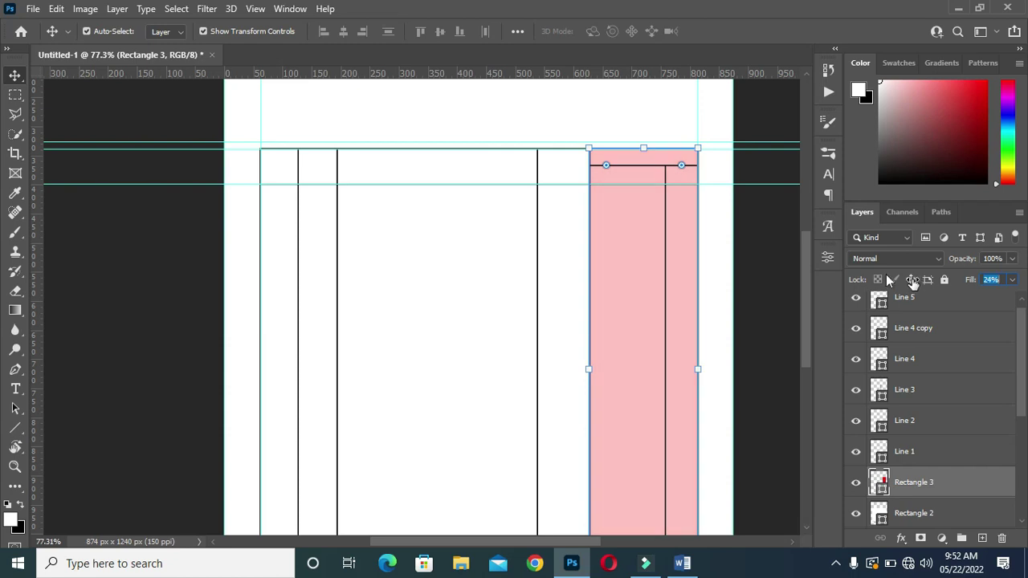
left_click(787, 257)
Draw a horizontal row line about 750 px wide across the table just below the header row
scroll(687, 248, "down", 5)
scroll(711, 298, "up", 4)
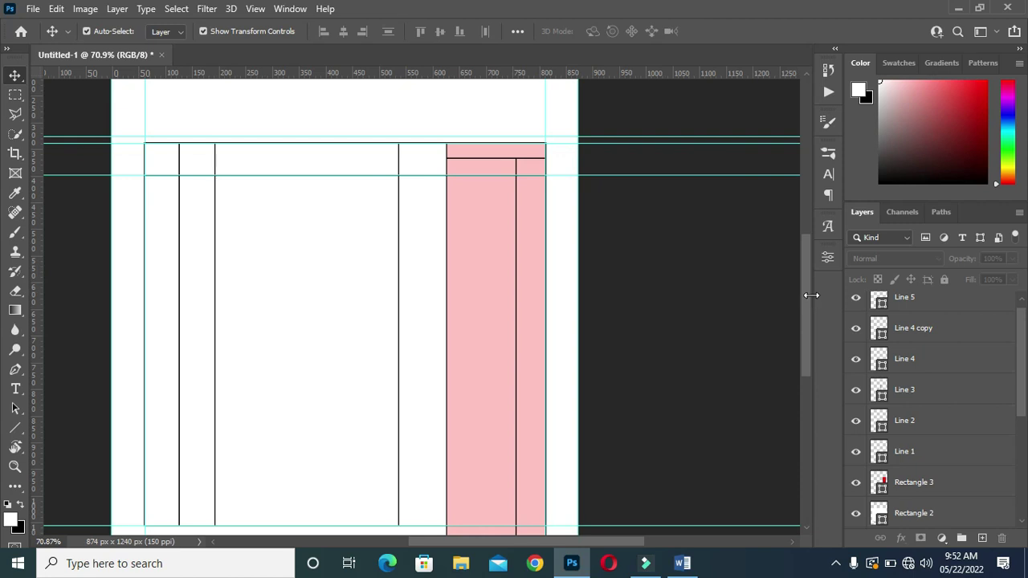
mouse_move(802, 297)
left_mouse_down()
mouse_move(802, 308)
mouse_move(804, 297)
left_mouse_up()
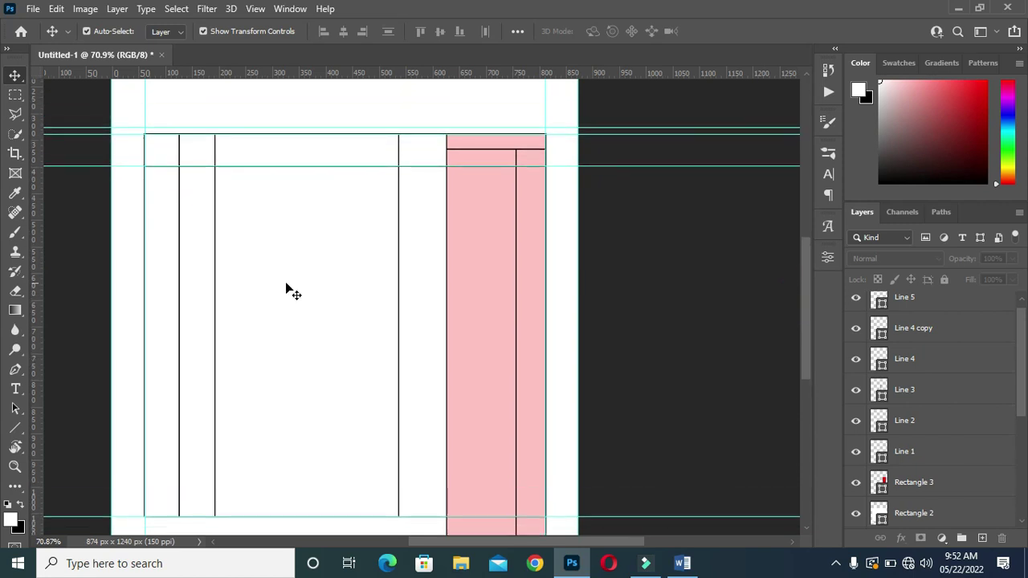
scroll(340, 301, "down", 2)
scroll(266, 452, "up", 2)
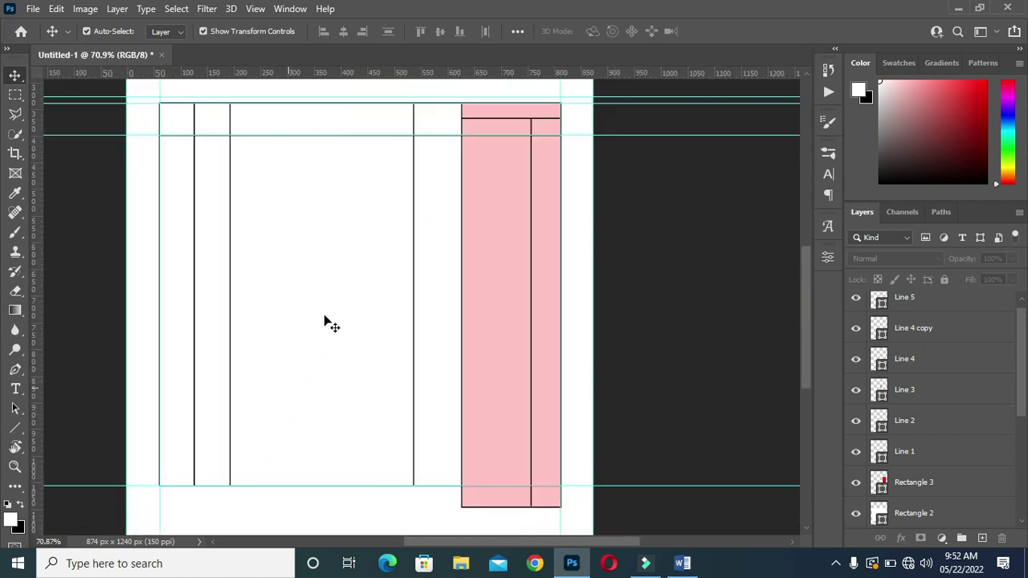
left_click_drag(806, 351, 808, 306)
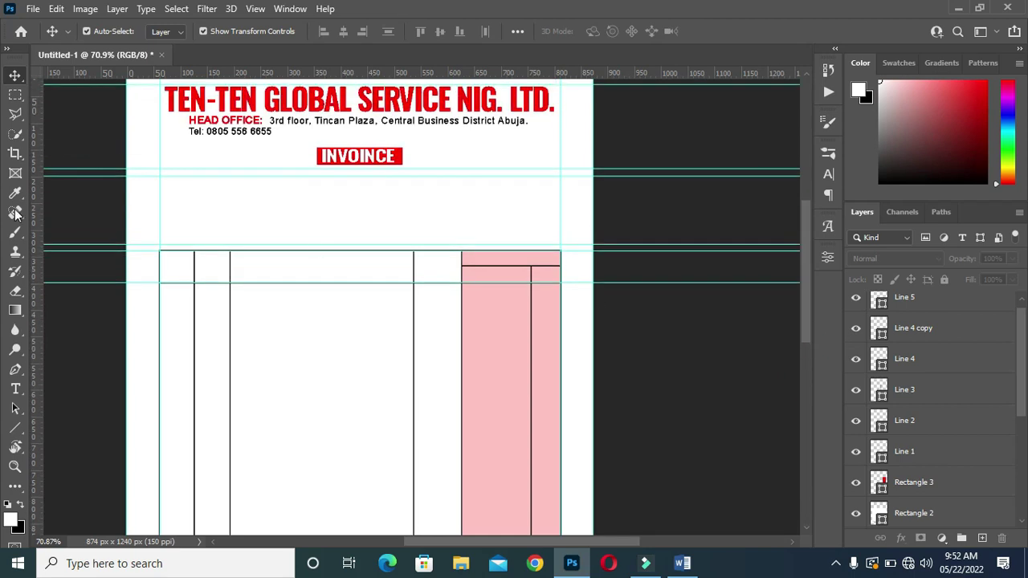
left_click(14, 434)
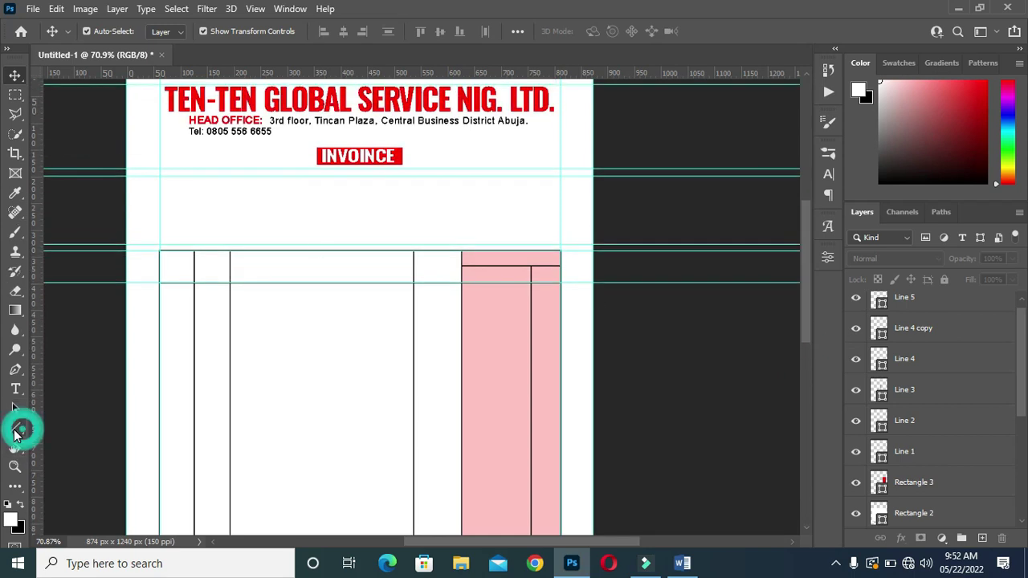
left_click(24, 431)
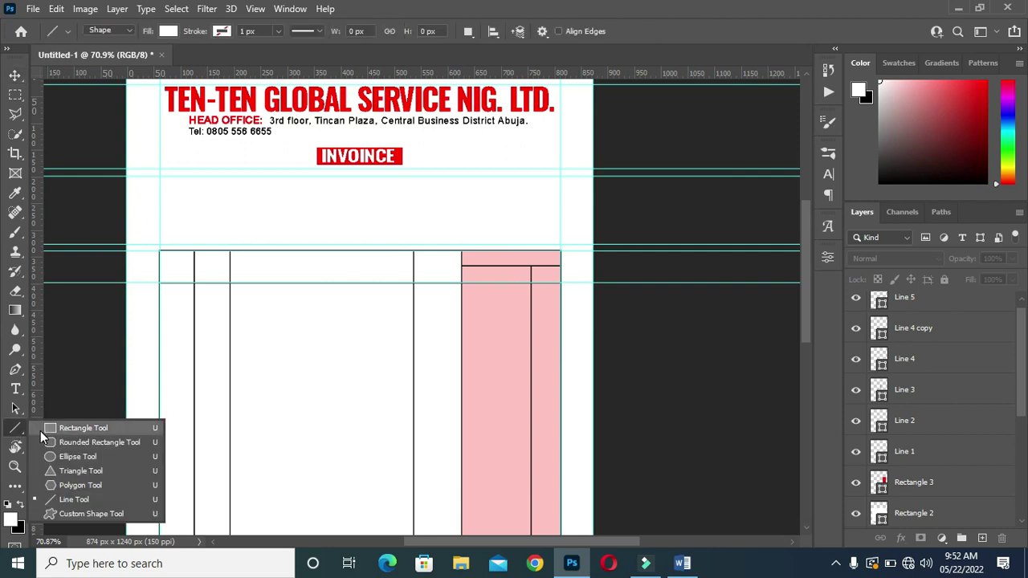
left_click(80, 499)
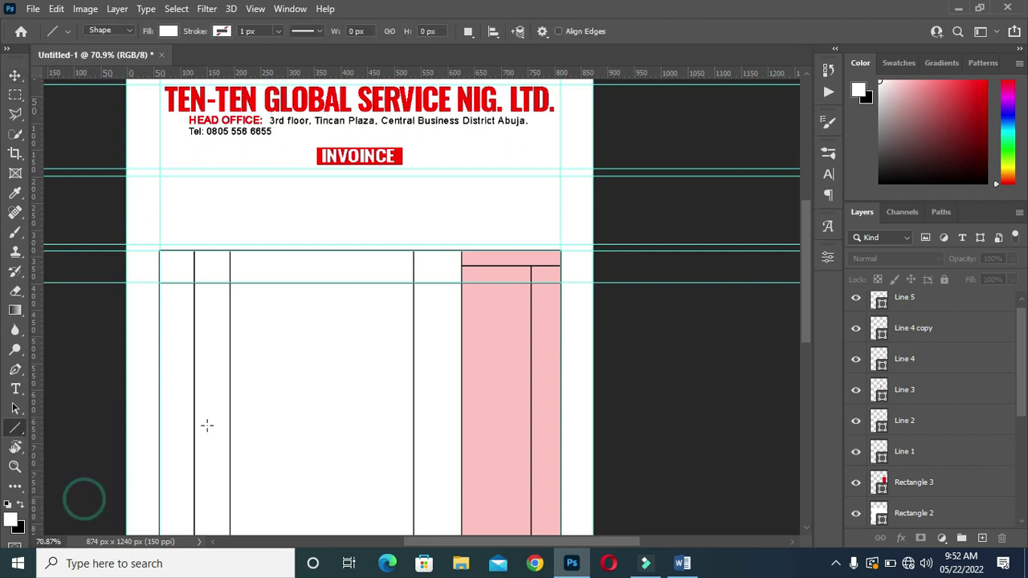
scroll(197, 317, "up", 1)
scroll(196, 313, "up", 1)
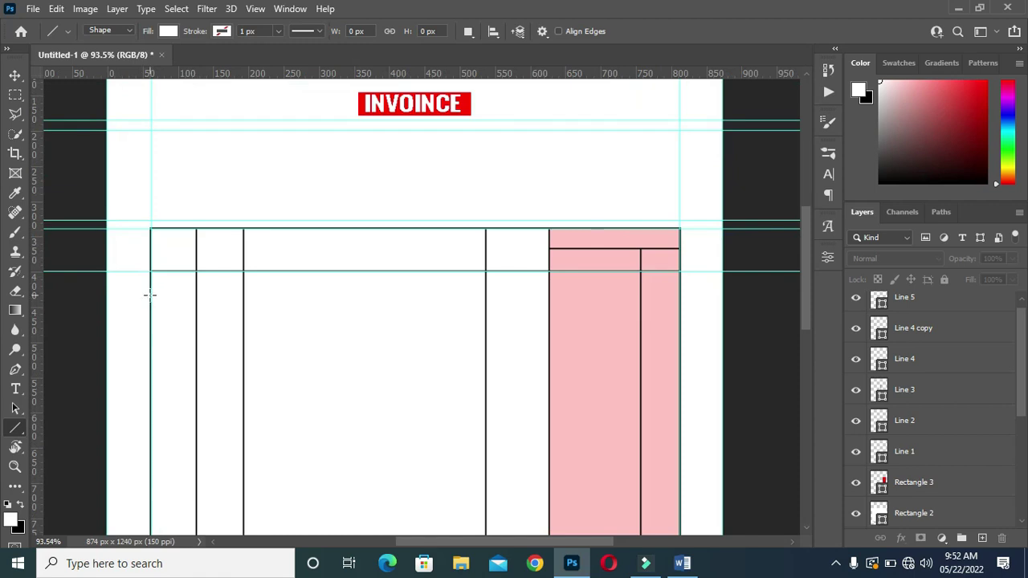
left_click_drag(151, 294, 680, 298)
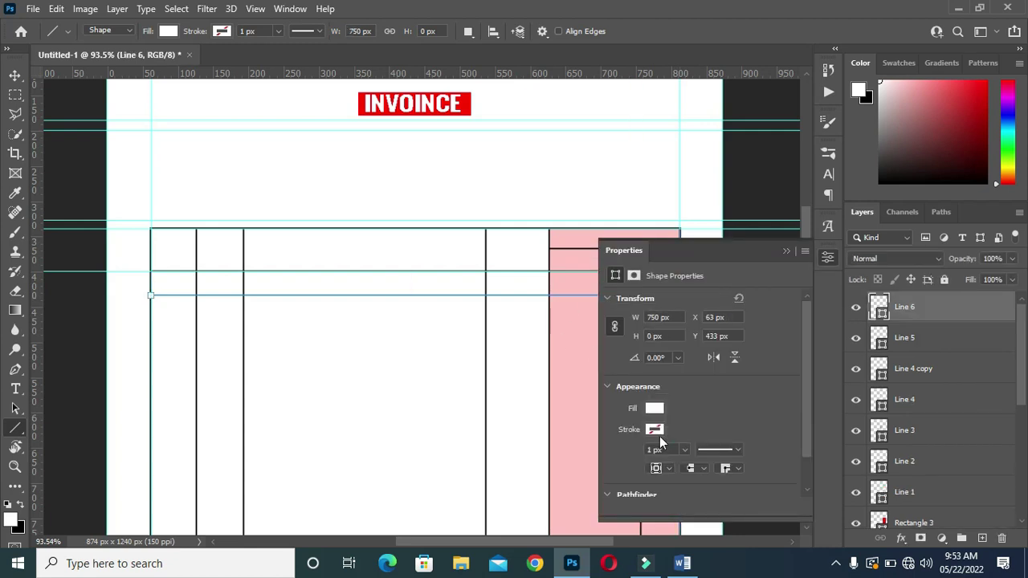
Give the new row line a black stroke of 2 px
left_click(669, 449)
key("Return")
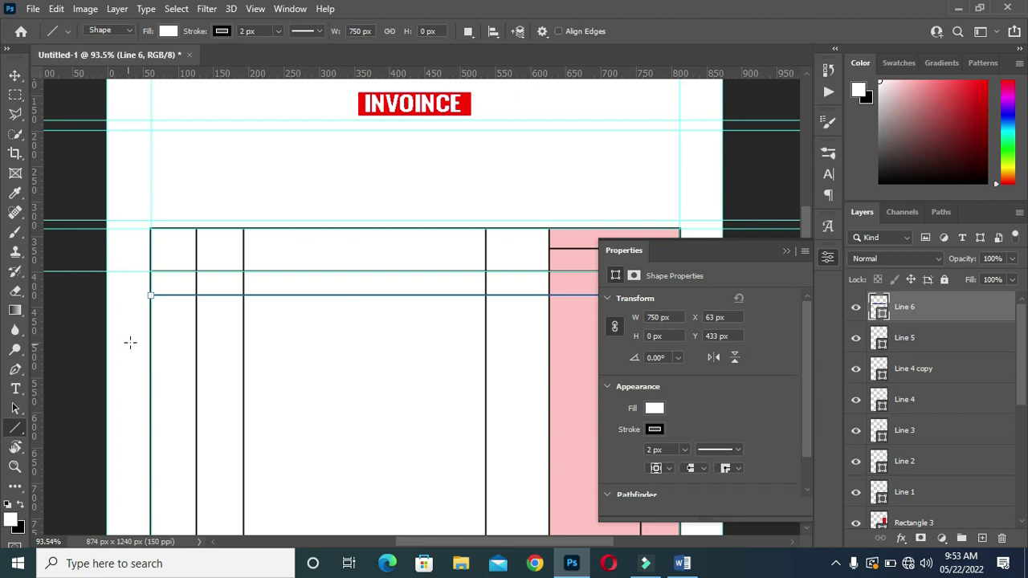
left_click(786, 251)
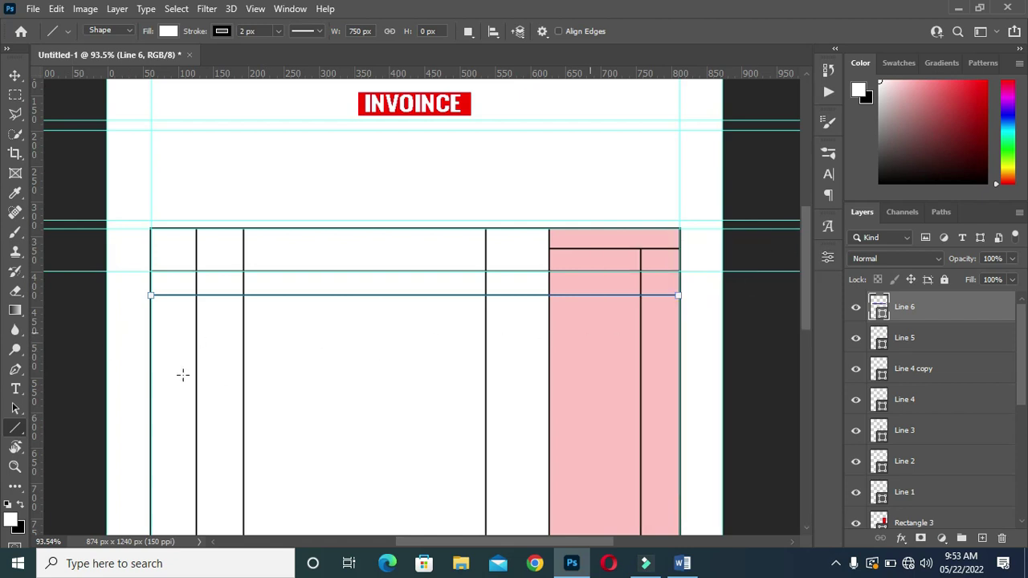
left_click(14, 75)
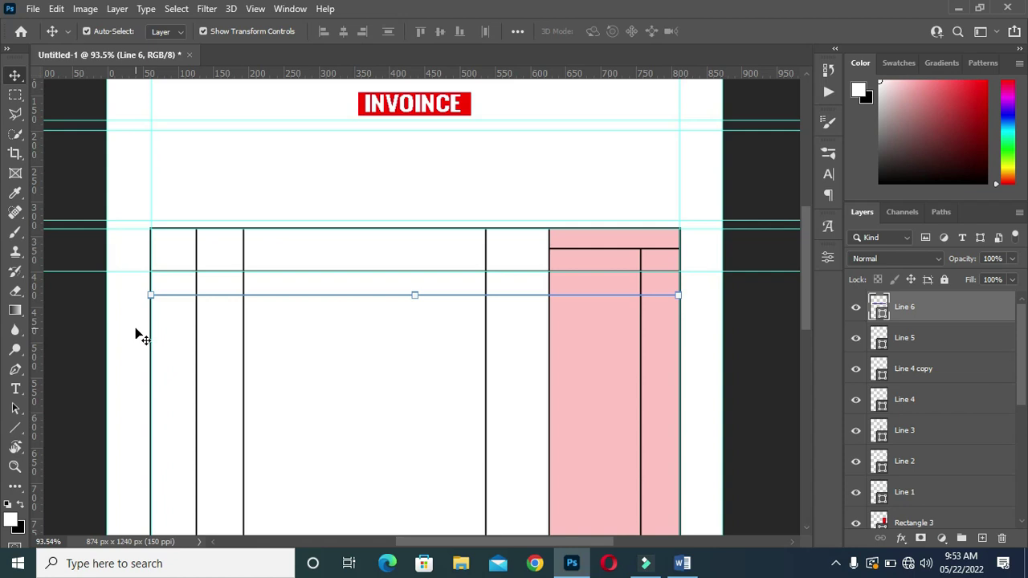
Draw more full-width 750 px row lines at roughly even spacing down the table to about Y 694 px
left_click(14, 426)
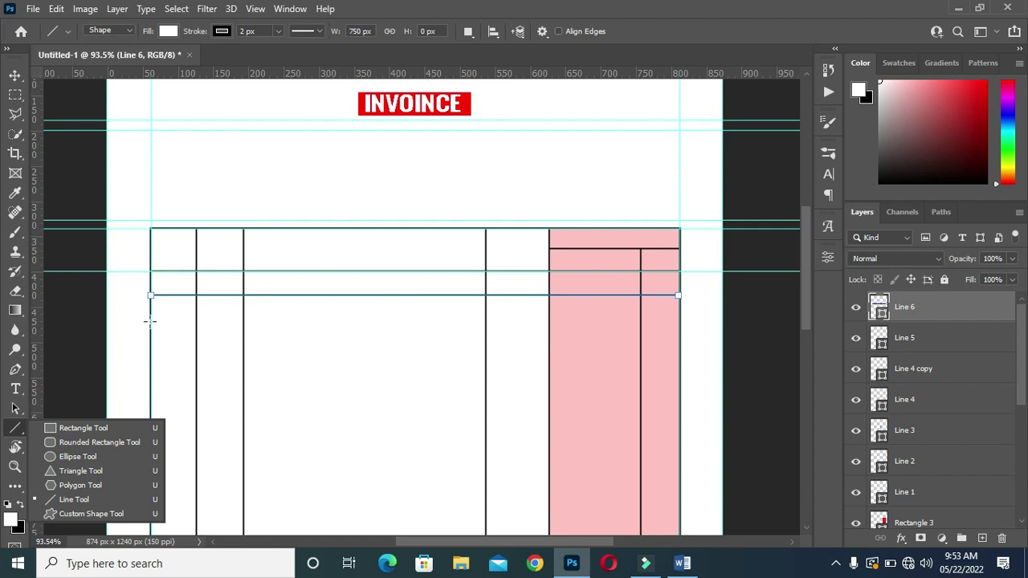
left_click_drag(150, 320, 681, 344)
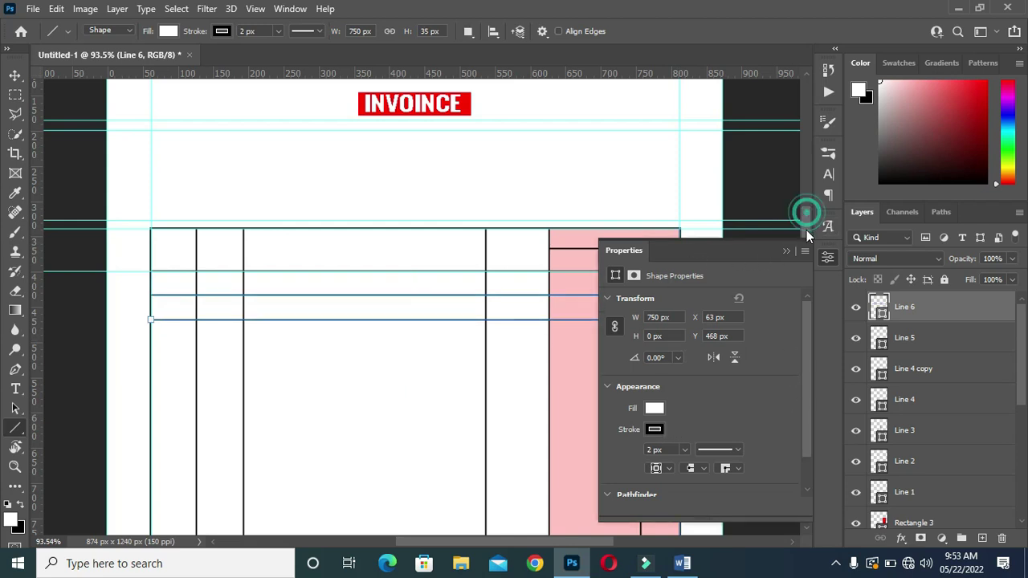
left_click_drag(806, 230, 807, 267)
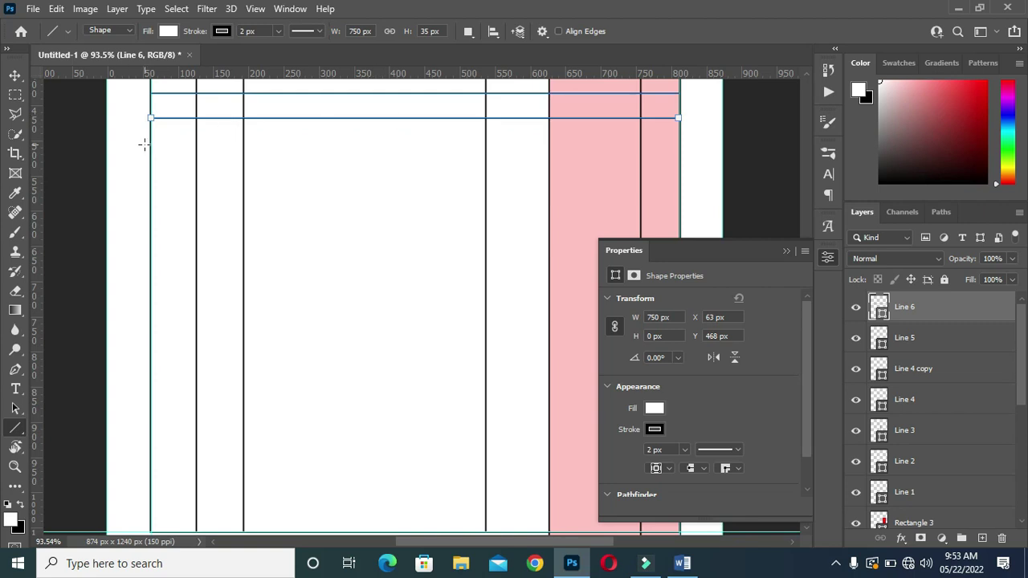
mouse_move(149, 139)
left_mouse_down()
mouse_move(615, 161)
mouse_move(669, 169)
mouse_move(683, 183)
left_mouse_up()
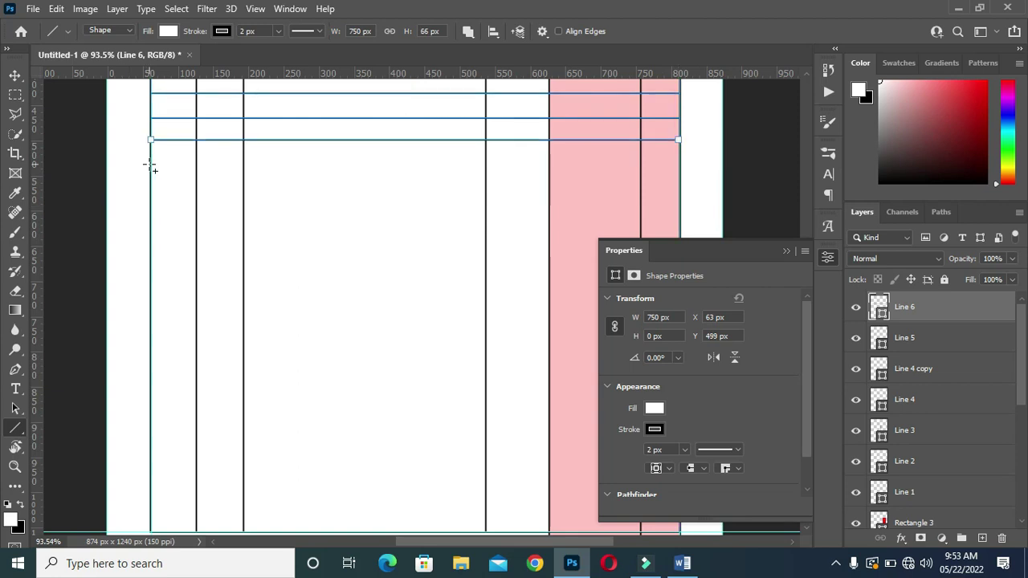
left_click_drag(150, 163, 680, 195)
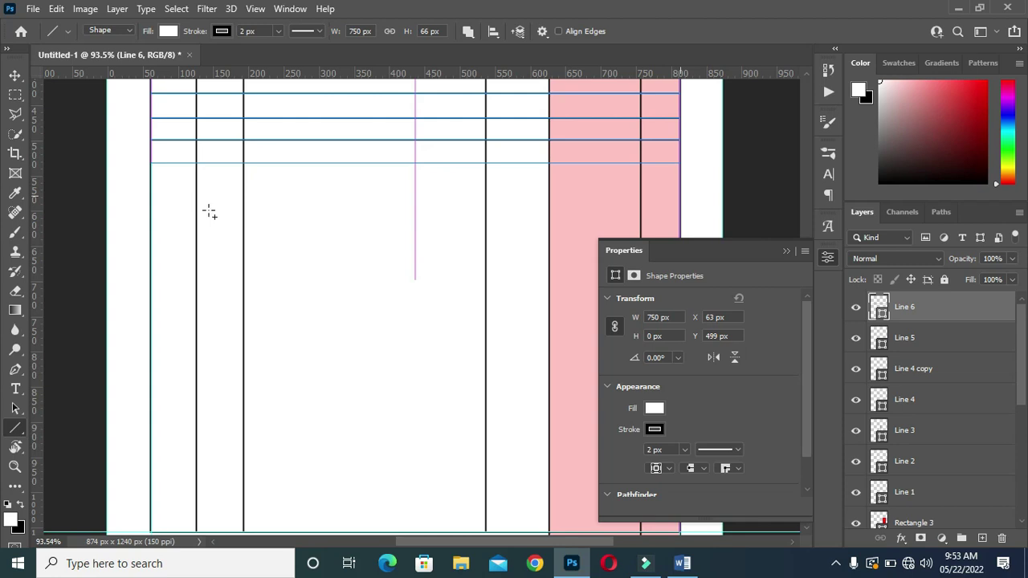
left_click_drag(149, 184, 680, 200)
left_click_drag(145, 208, 679, 224)
left_click_drag(126, 252, 685, 296)
left_click(786, 251)
left_click_drag(151, 279, 679, 279)
Continue the full-width row lines down the lower half of the table, placing the last one at about Y 1028 px
scroll(562, 361, "down", 2)
scroll(764, 399, "down", 2)
scroll(549, 444, "down", 3)
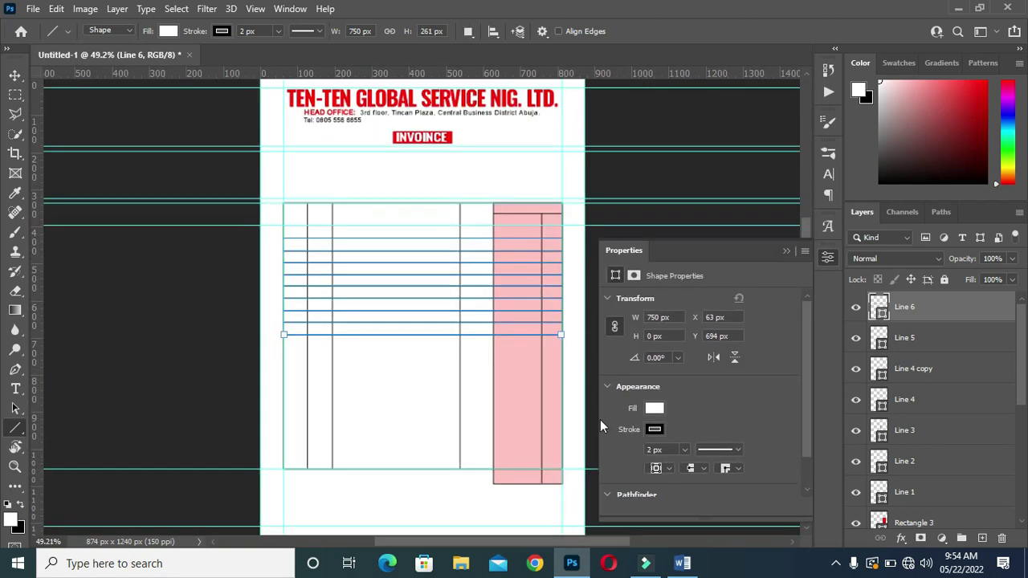
scroll(718, 186, "up", 3)
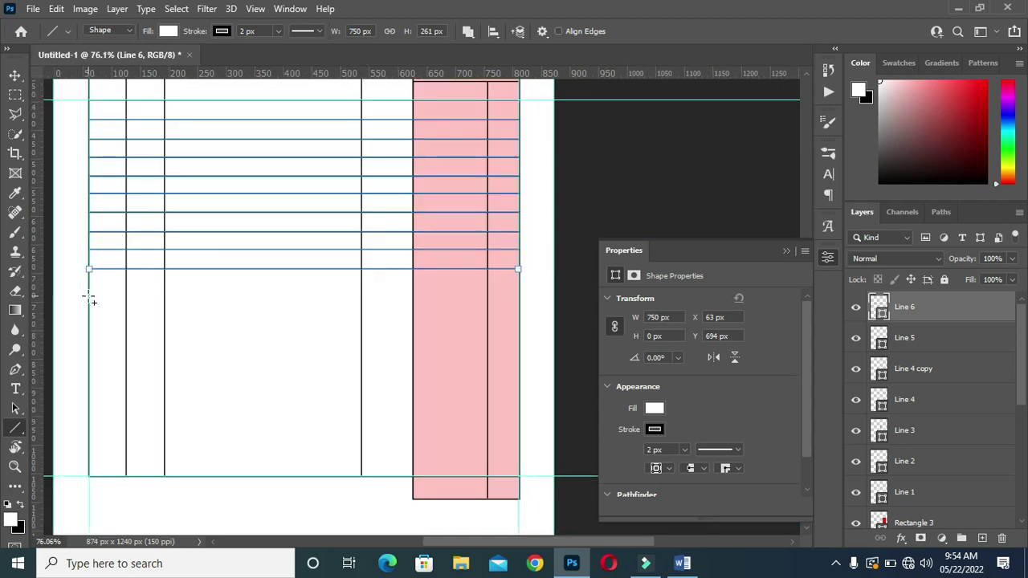
left_click_drag(89, 294, 518, 293)
left_click_drag(89, 318, 518, 319)
left_click_drag(90, 339, 518, 372)
left_click_drag(88, 360, 518, 418)
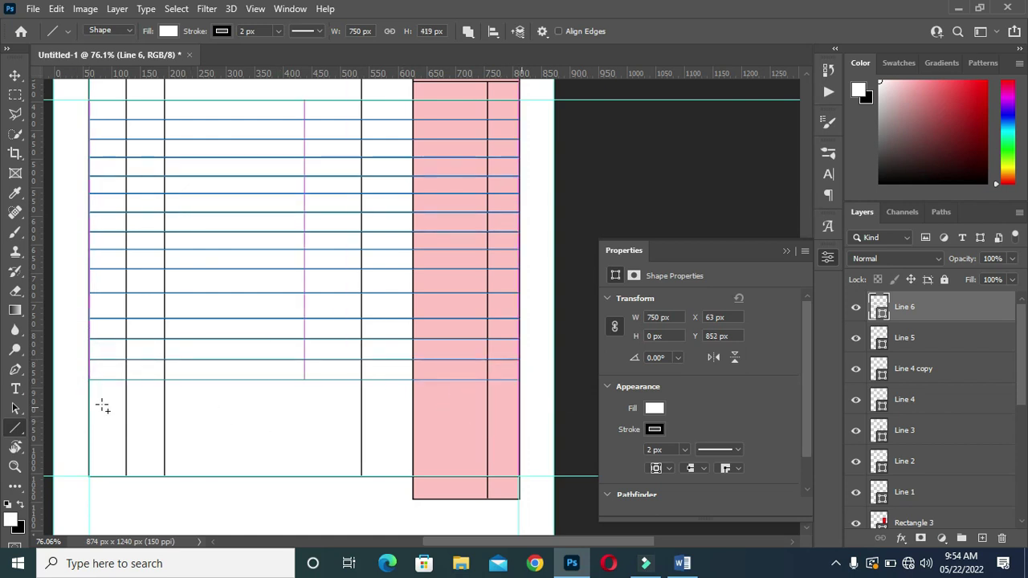
mouse_move(88, 400)
left_mouse_down()
mouse_move(344, 436)
mouse_move(518, 425)
left_mouse_up()
mouse_move(88, 439)
left_mouse_down()
mouse_move(312, 449)
mouse_move(518, 441)
left_mouse_up()
left_click_drag(88, 465, 518, 465)
Deselect the row lines and inspect their spacing across the table
scroll(470, 336, "down", 1, "alt")
scroll(472, 336, "down", 2, "alt")
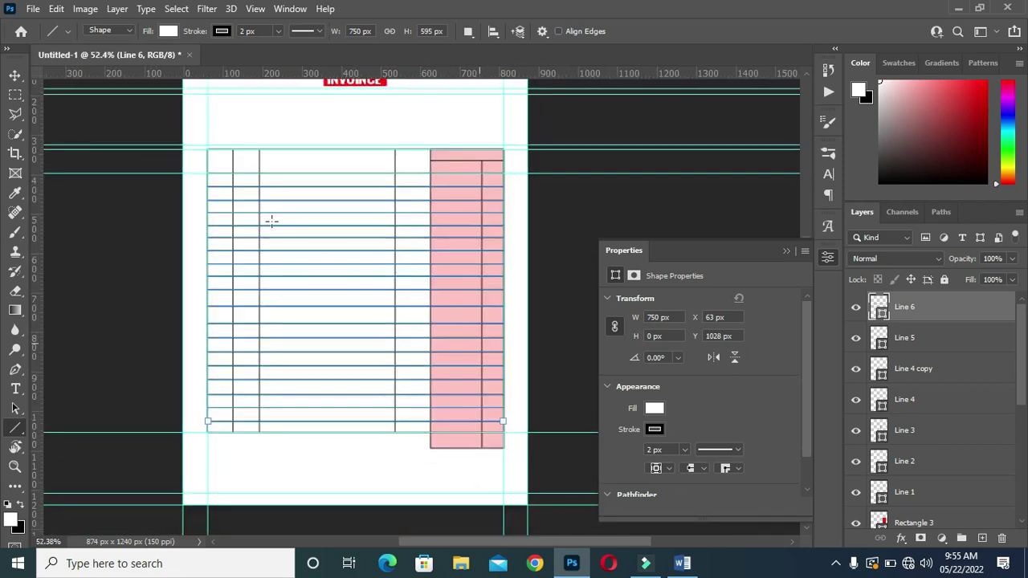
scroll(379, 209, "up", 3)
scroll(378, 209, "up", 2, "alt")
scroll(380, 209, "up", 1, "alt")
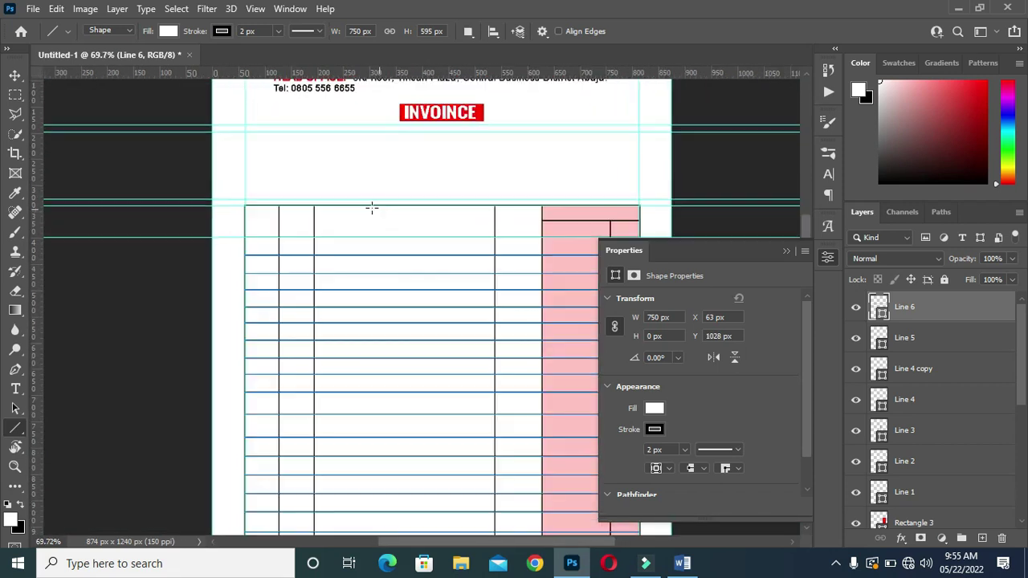
left_click(16, 75)
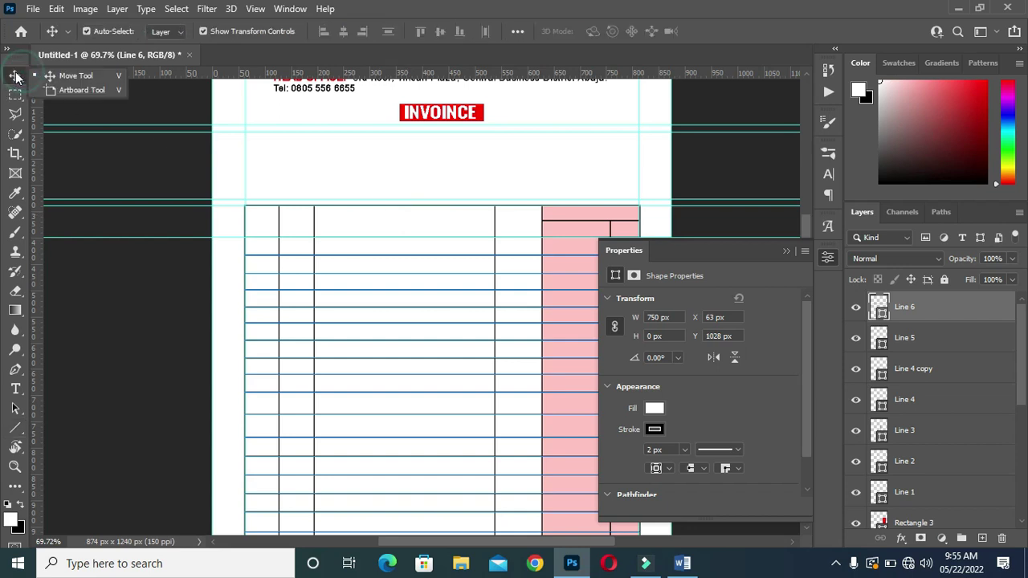
left_click(110, 287)
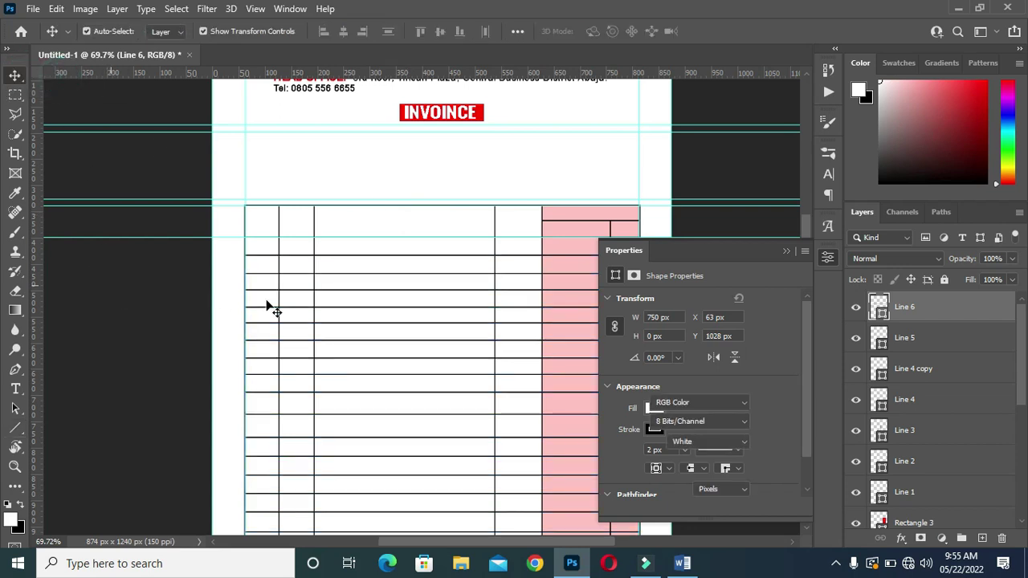
scroll(498, 303, "up", 1)
scroll(482, 293, "up", 1, "alt")
scroll(474, 282, "up", 1, "alt")
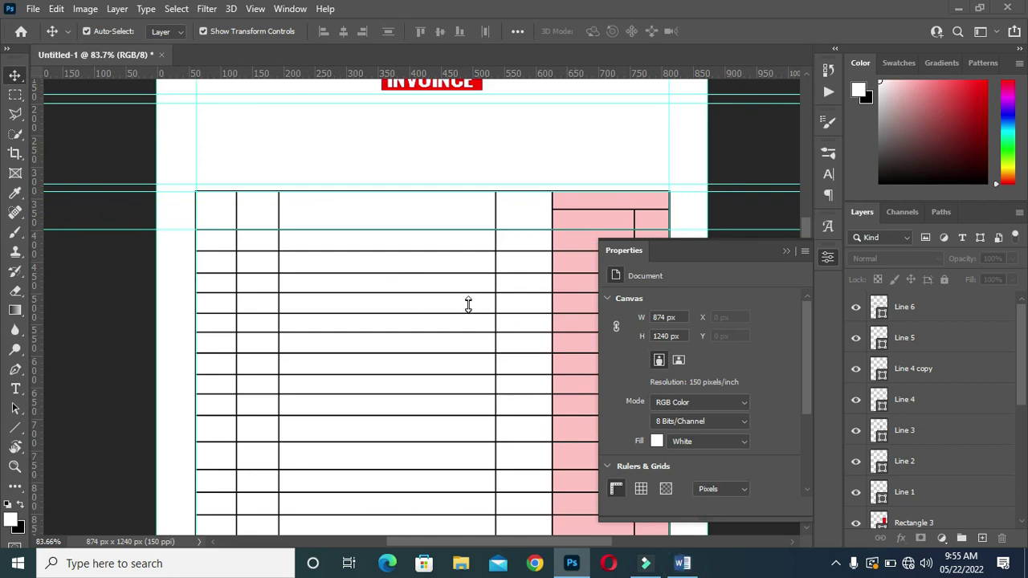
left_click(785, 252)
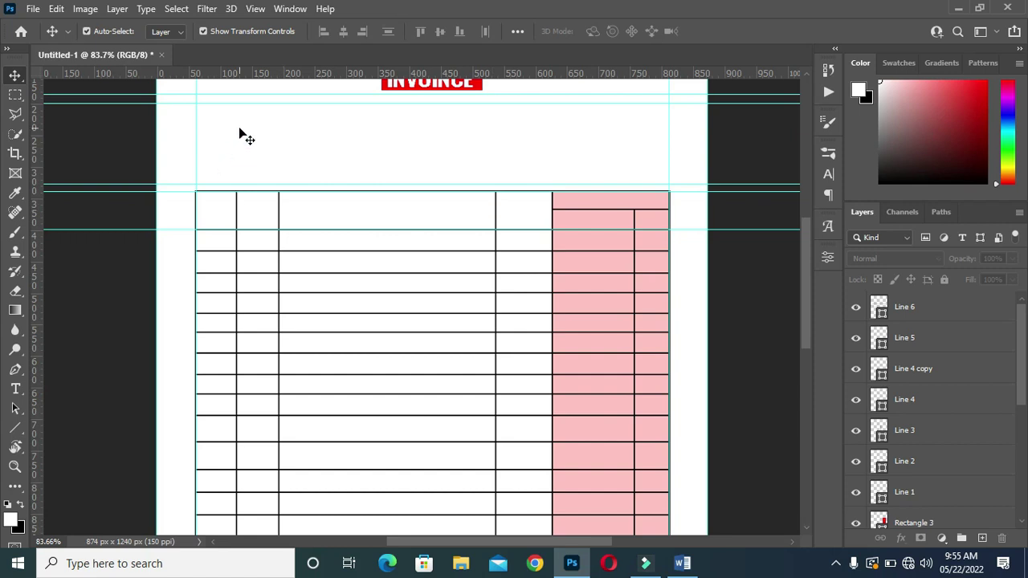
Check the Word document for the invoice fields still needed above the table, and return to Photoshop
left_click(17, 427)
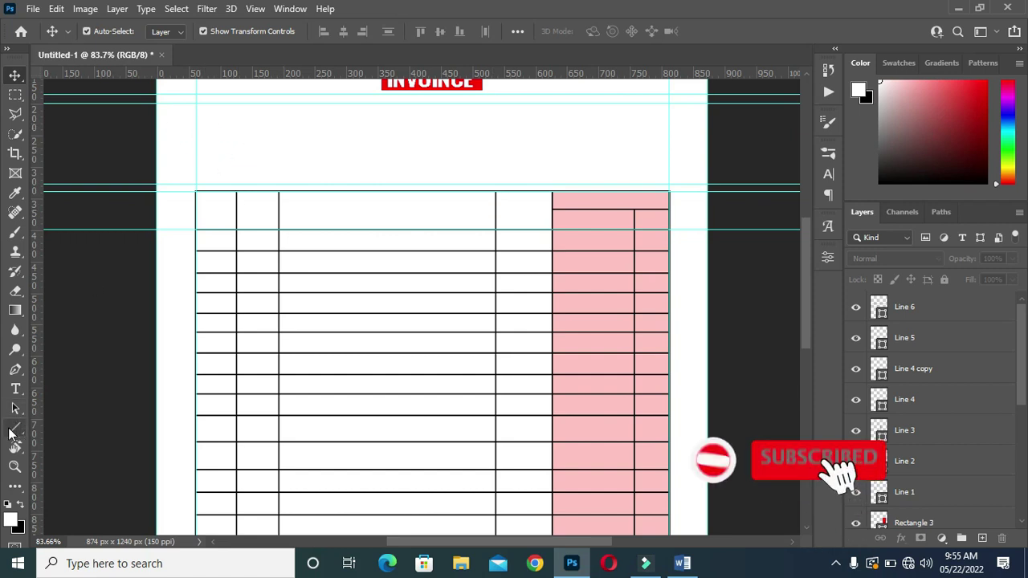
key("alt+Tab")
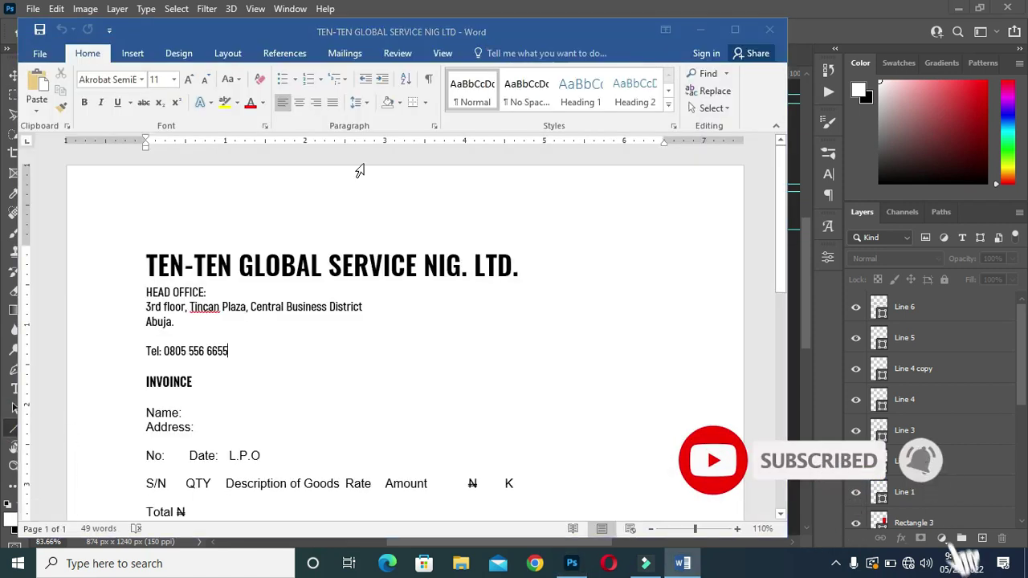
left_click(707, 30)
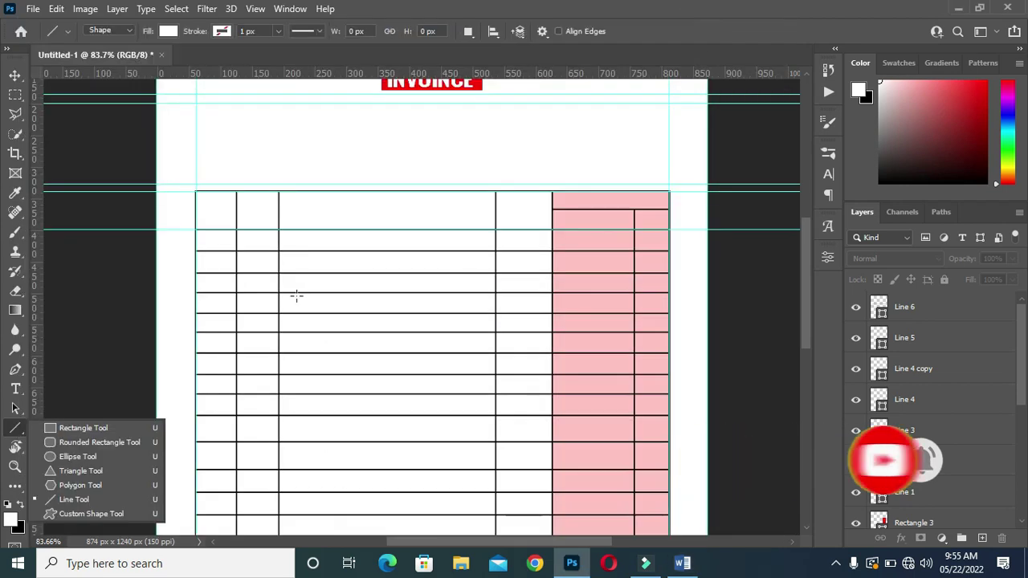
Draw a rectangle about 351 × 129 px above the table, starting at the left margin guide, and give it a thin black outline
left_click(83, 428)
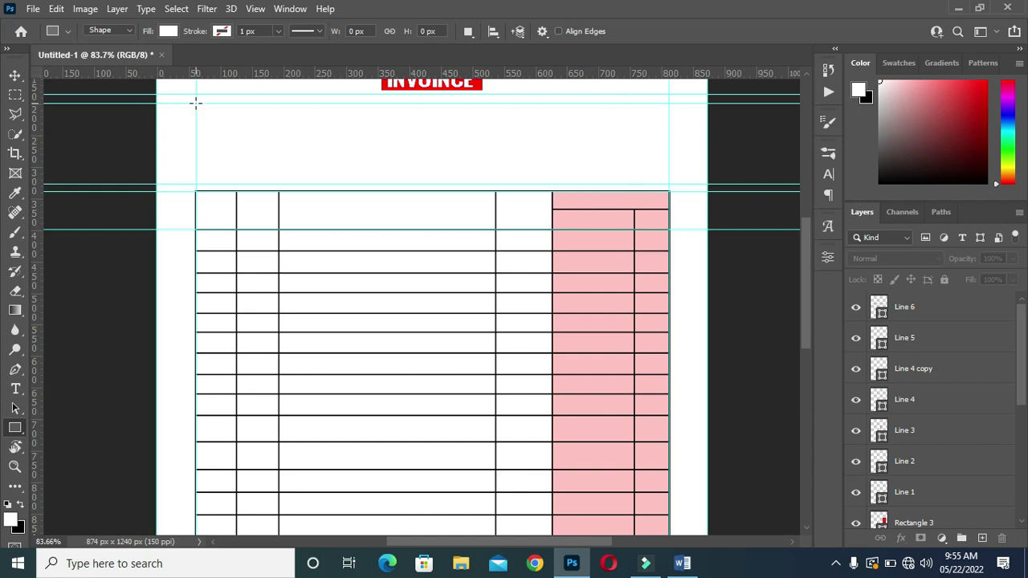
left_click_drag(195, 103, 417, 185)
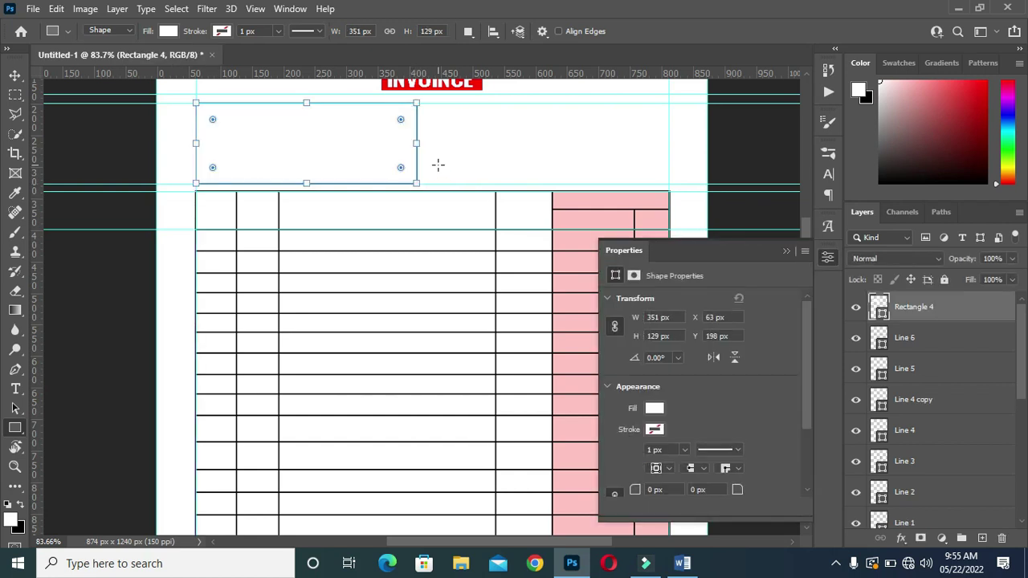
left_click(660, 408)
left_click(622, 319)
left_click(751, 267)
left_click(664, 450)
left_click(786, 252)
left_click(16, 75)
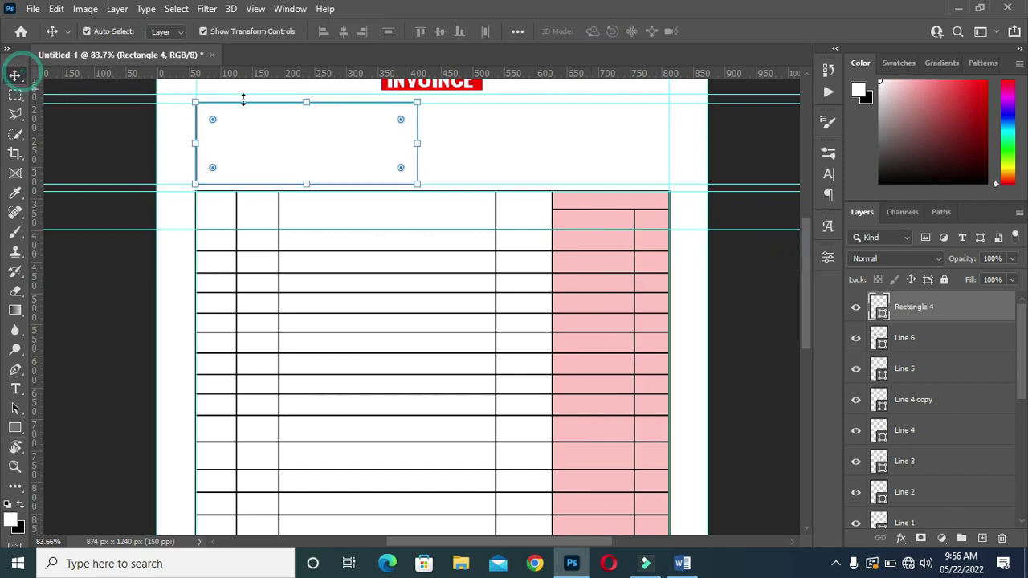
Duplicate the outlined rectangle's layer in place and deselect it
left_click_drag(955, 308, 981, 532)
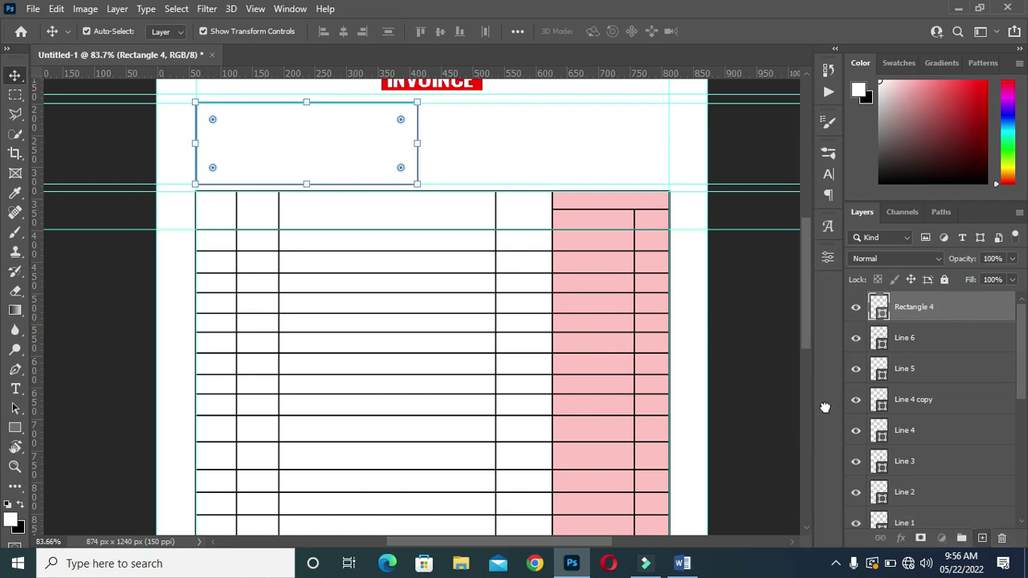
scroll(332, 200, "up", 1, "alt")
left_click(788, 151)
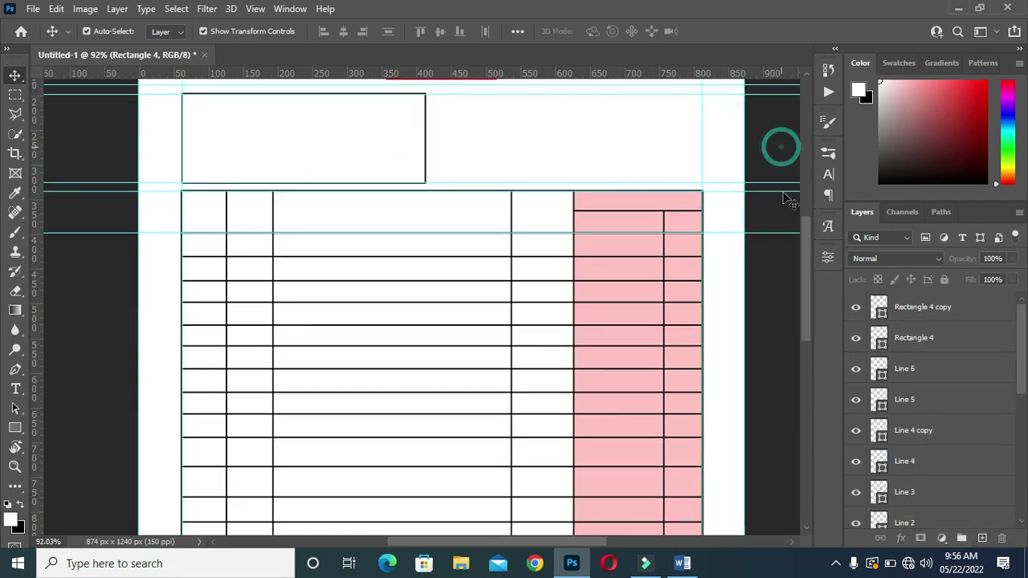
Select the original Rectangle 4 layer beneath its copy
left_click(923, 311)
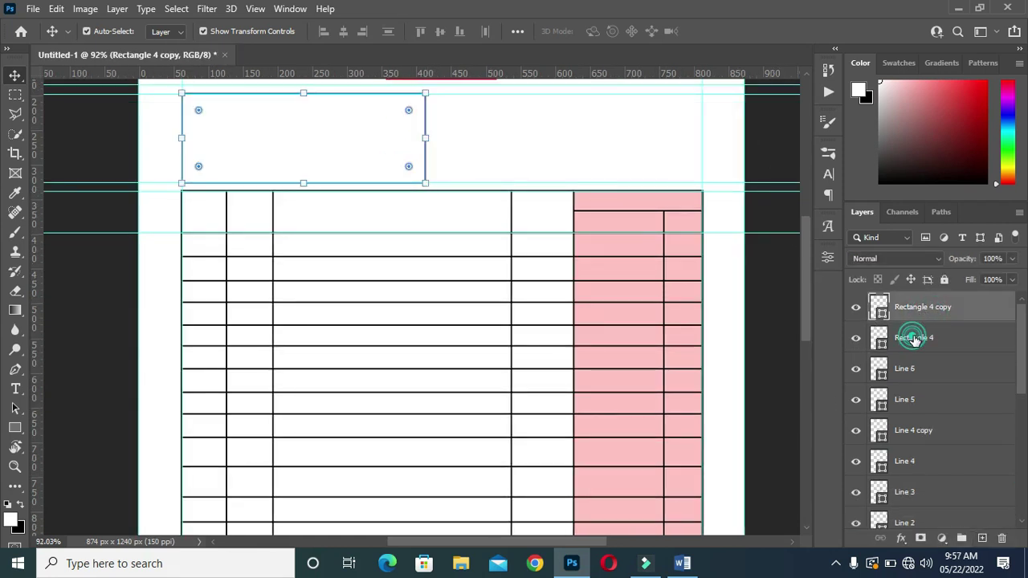
left_click(912, 338)
left_click(911, 312)
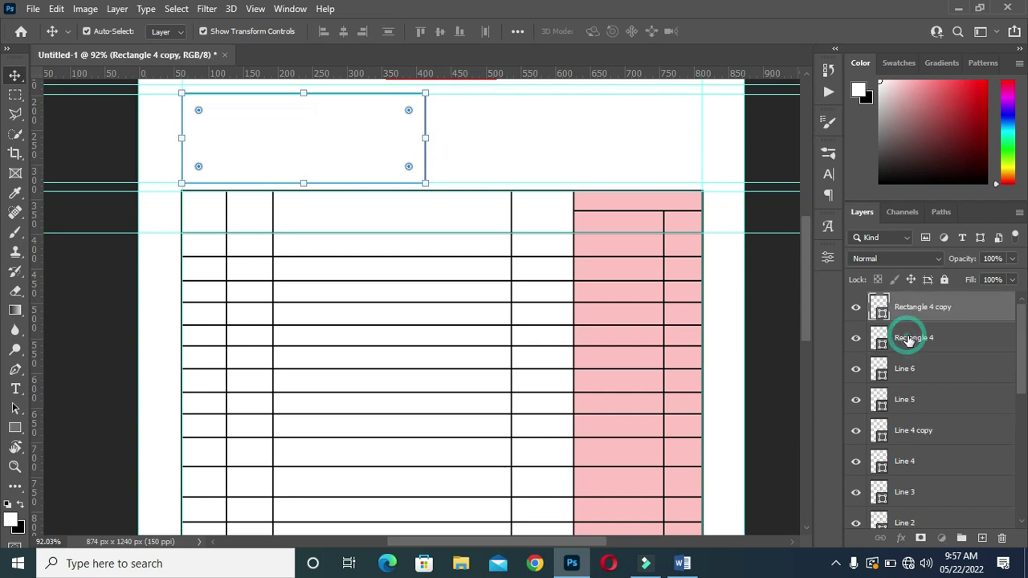
left_click(910, 336)
scroll(378, 317, "down", 2)
scroll(420, 332, "down", 3)
scroll(441, 360, "up", 1)
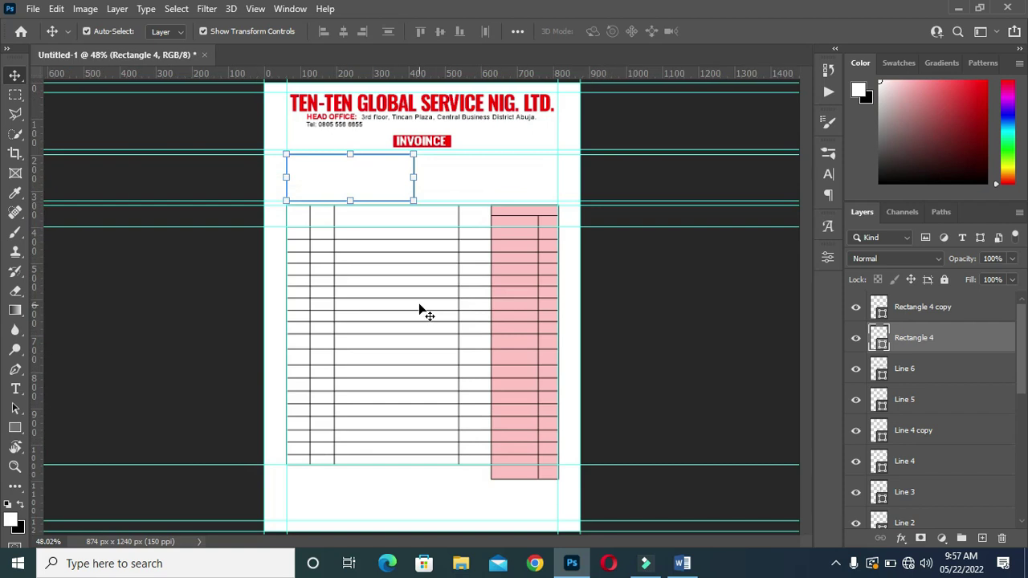
Hide Rectangle 4, move Rectangle 4 copy across to the page's right margin guide, and show Rectangle 4 again
left_click(856, 339)
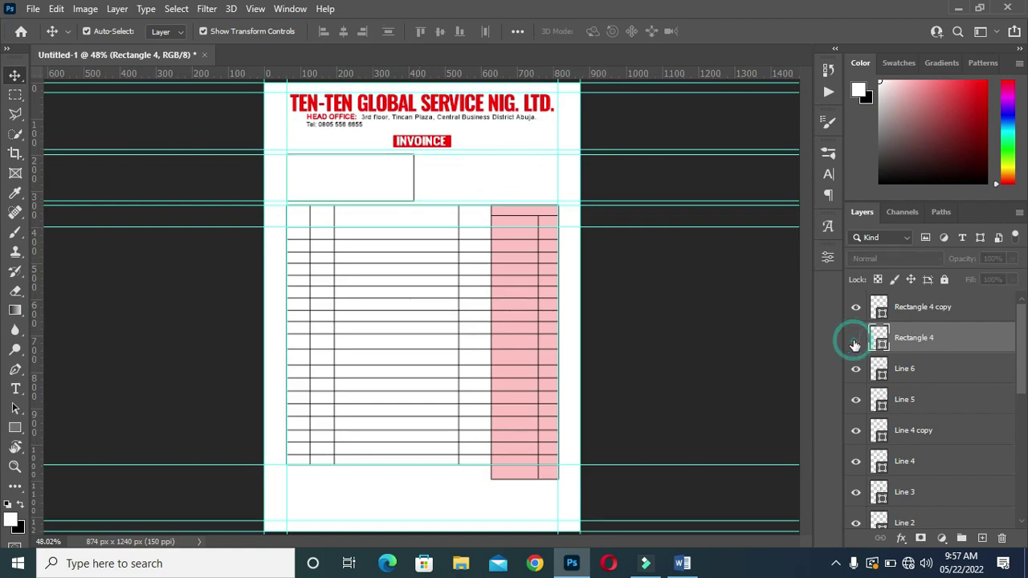
left_click(856, 339)
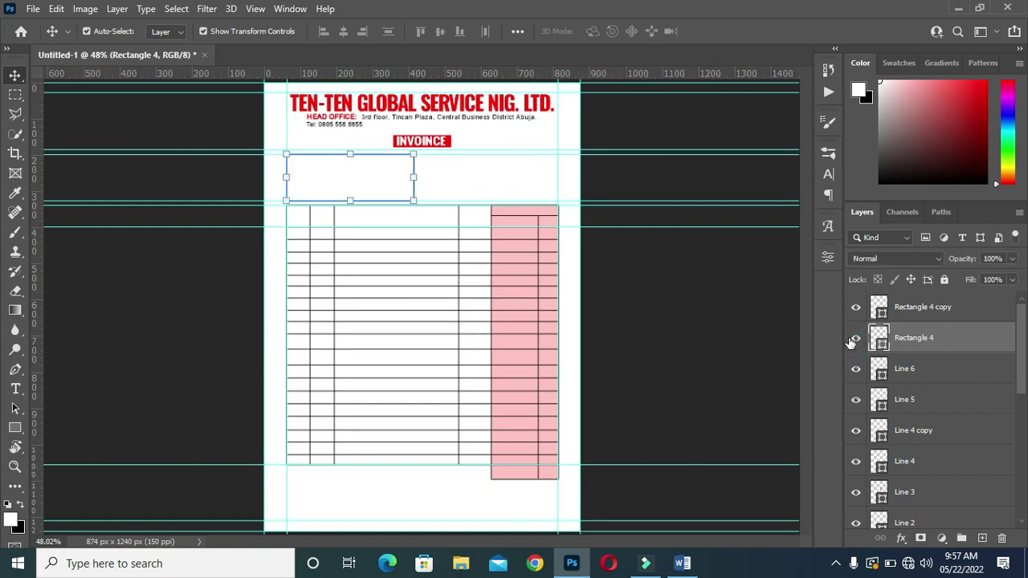
left_click(856, 335)
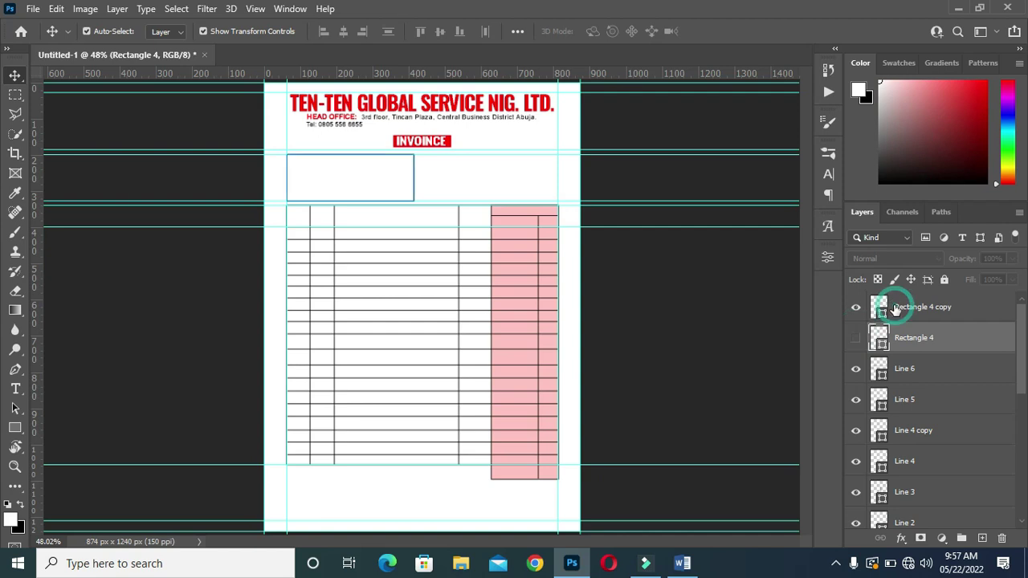
left_click(900, 305)
scroll(482, 229, "up", 2)
left_click(401, 168)
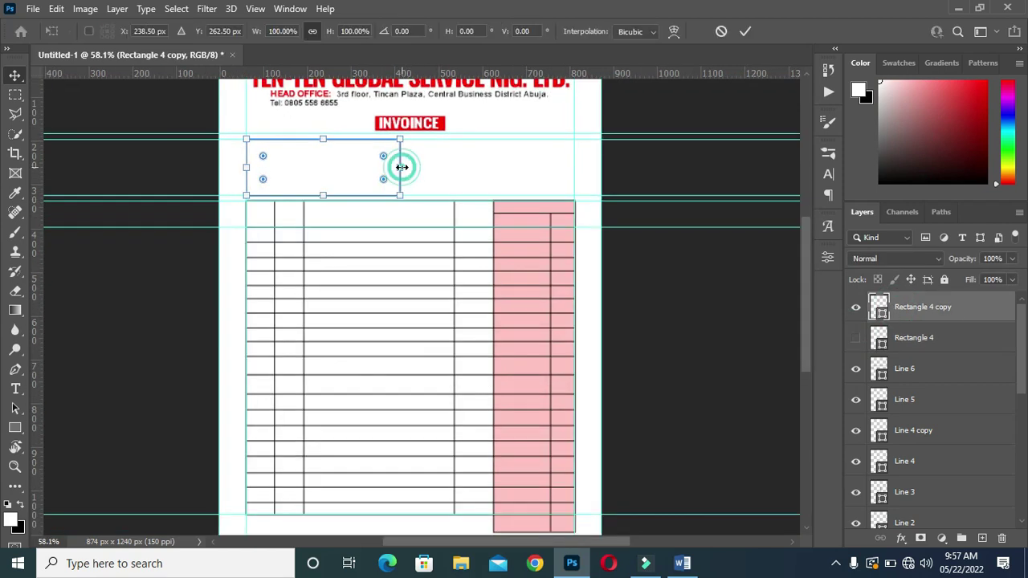
left_click_drag(377, 174, 550, 177)
left_click(856, 339)
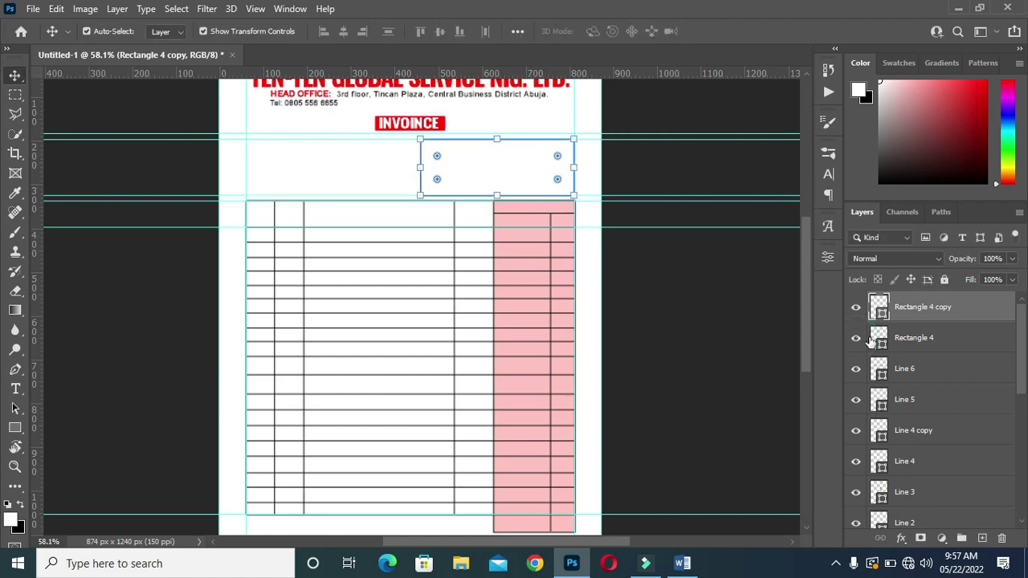
scroll(322, 158, "up", 2)
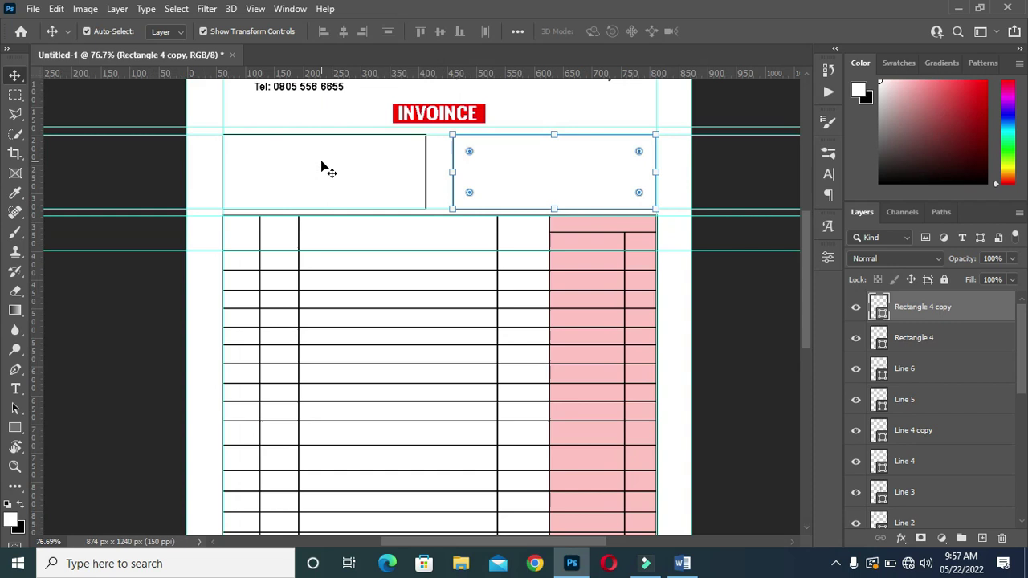
Shrink the right-hand rectangle to about 87% width and 64% height, keeping its lower-right corner in place
left_click(440, 175)
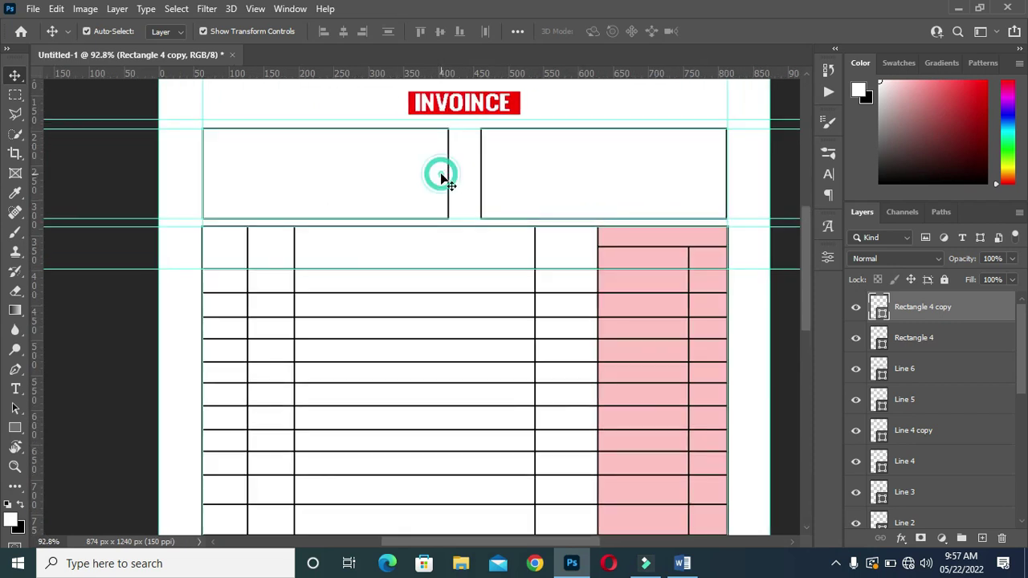
left_click(482, 147)
left_click(481, 128)
left_click_drag(481, 128, 506, 153)
left_click_drag(620, 139, 620, 160)
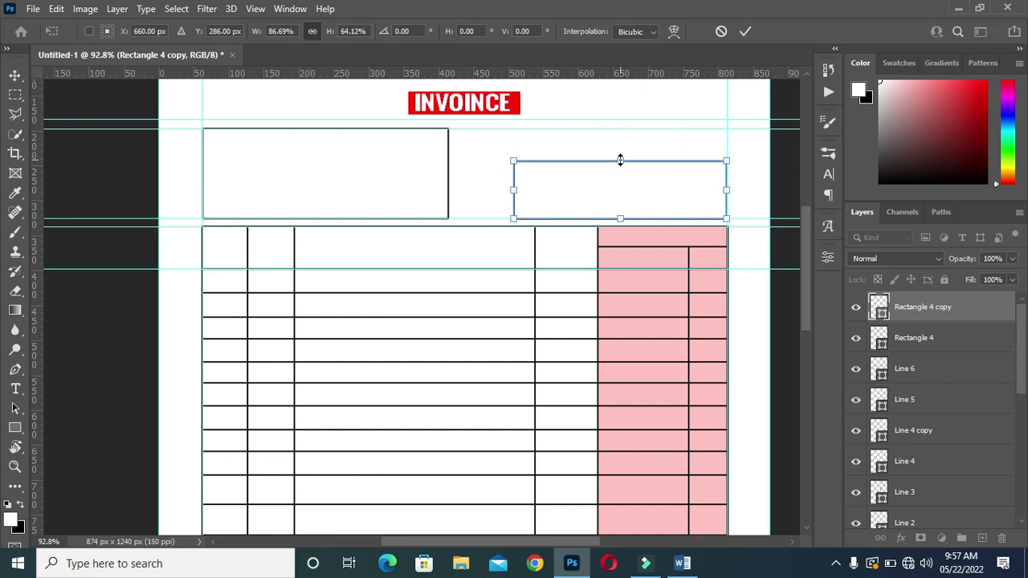
left_click(746, 31)
left_click(112, 172)
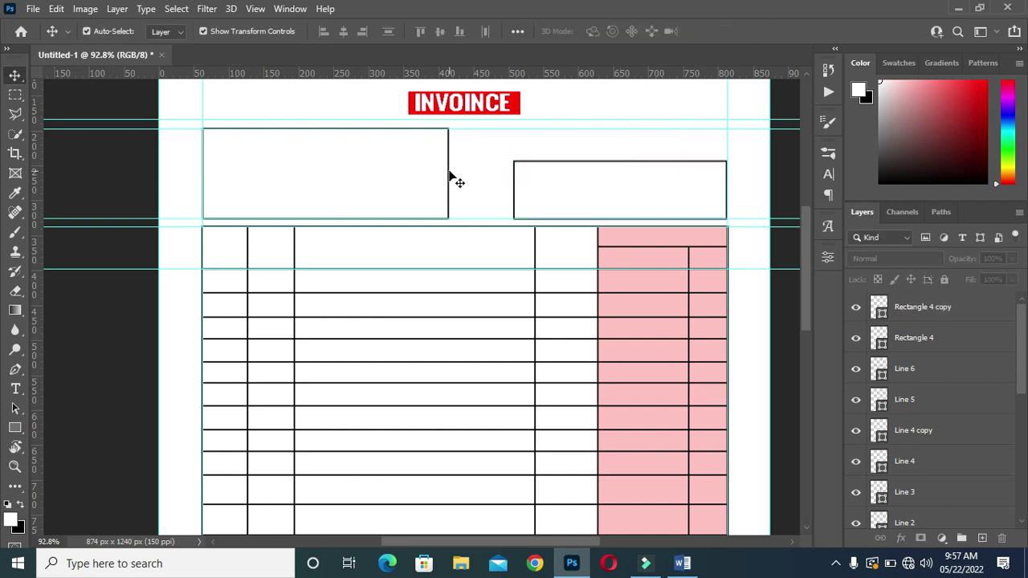
Draw a horizontal line about 267 px long in the upper part of the left box, ending at its right edge
scroll(650, 186, "down", 1)
scroll(583, 179, "up", 2)
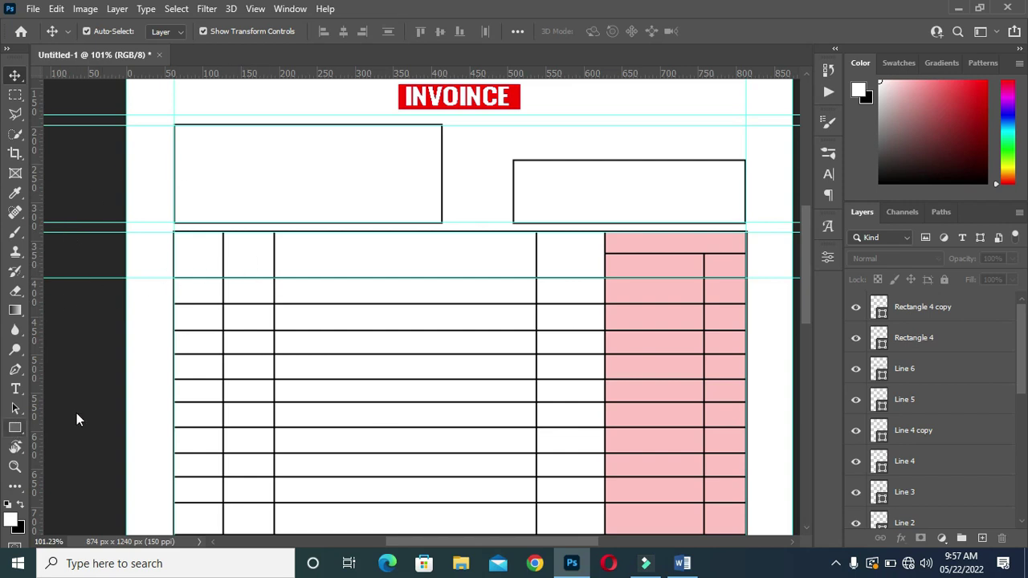
left_click(918, 340)
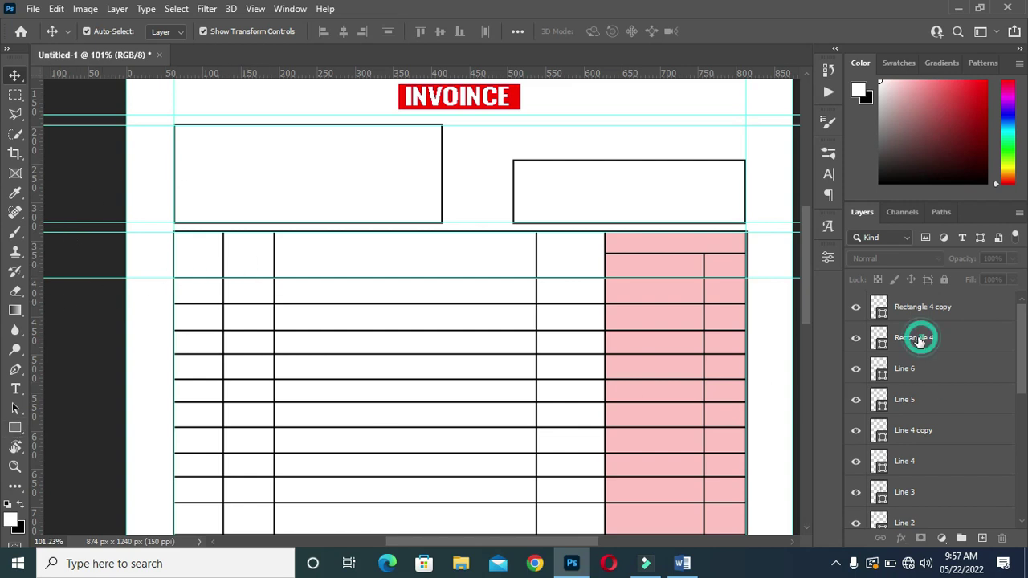
left_click(105, 331)
left_click(14, 427)
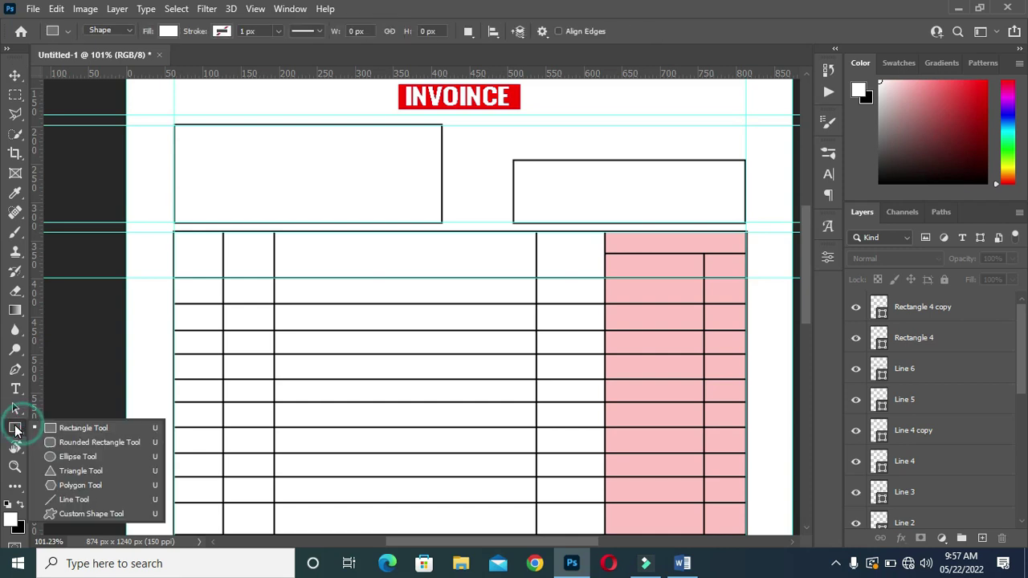
left_click(69, 497)
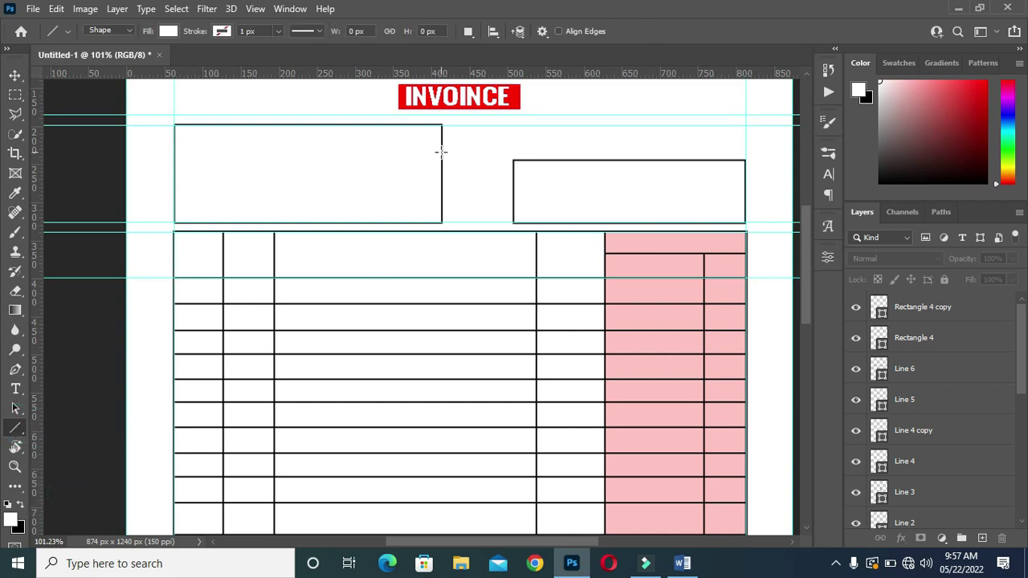
left_click_drag(441, 151, 237, 152)
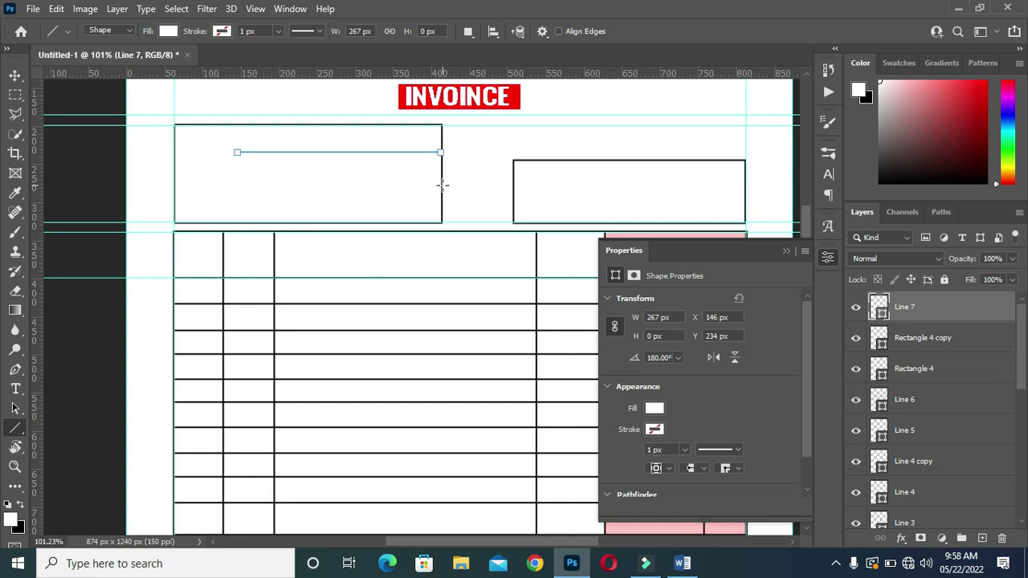
left_click(15, 75)
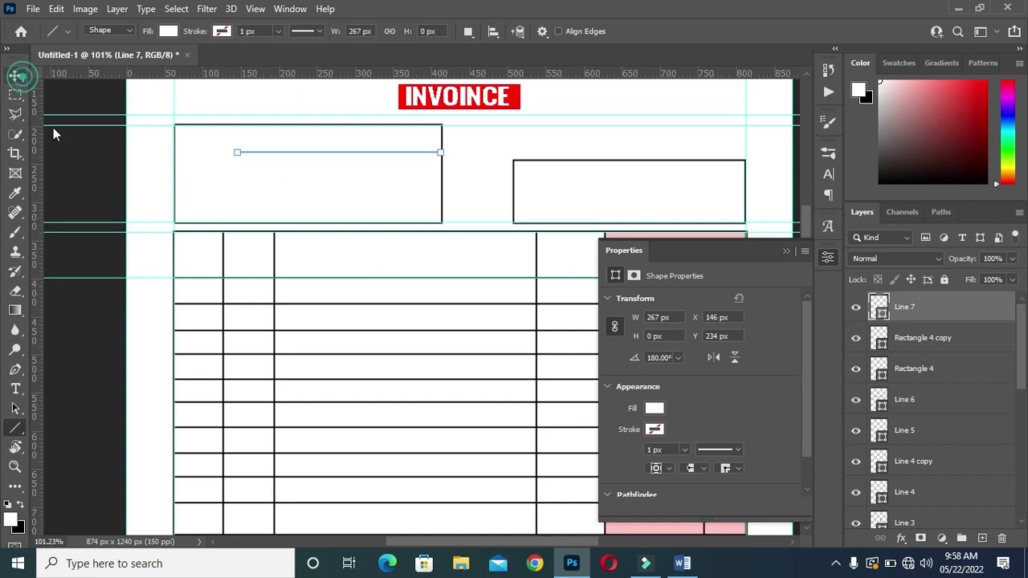
left_click(76, 179)
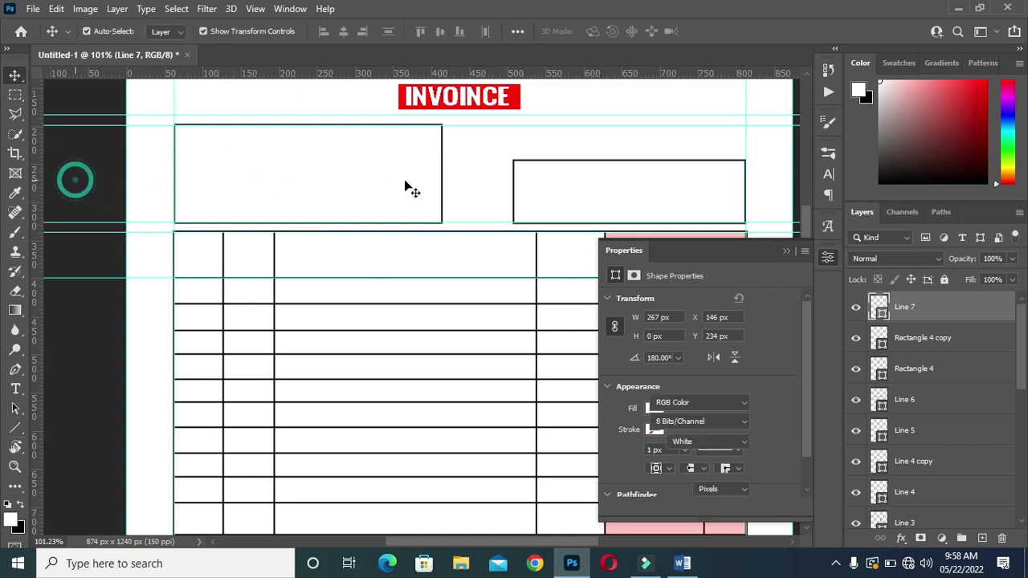
Draw a second horizontal line about 253 px long below the first, with a 2 px black stroke and black fill
left_click(16, 428)
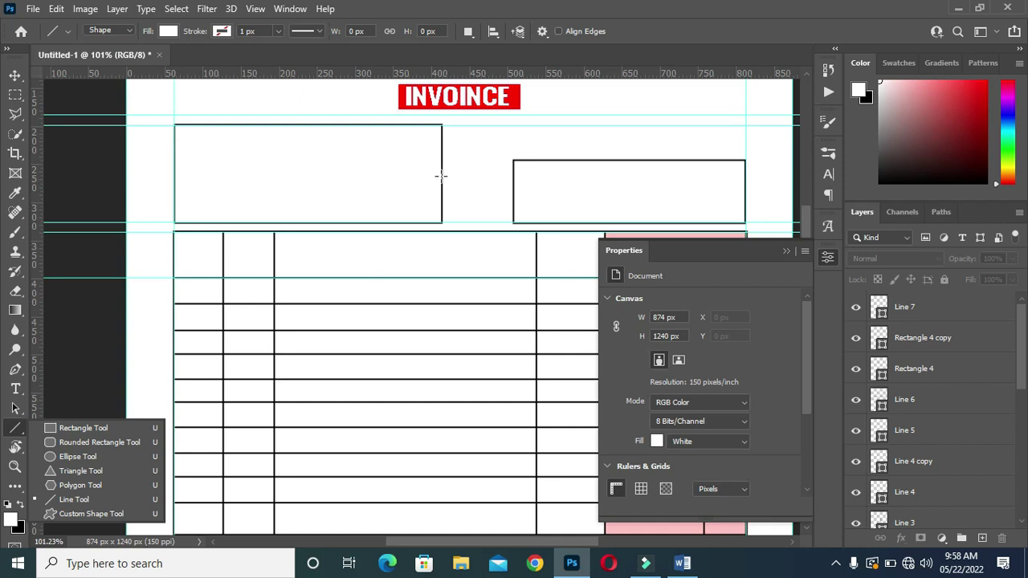
left_click_drag(440, 180, 249, 180)
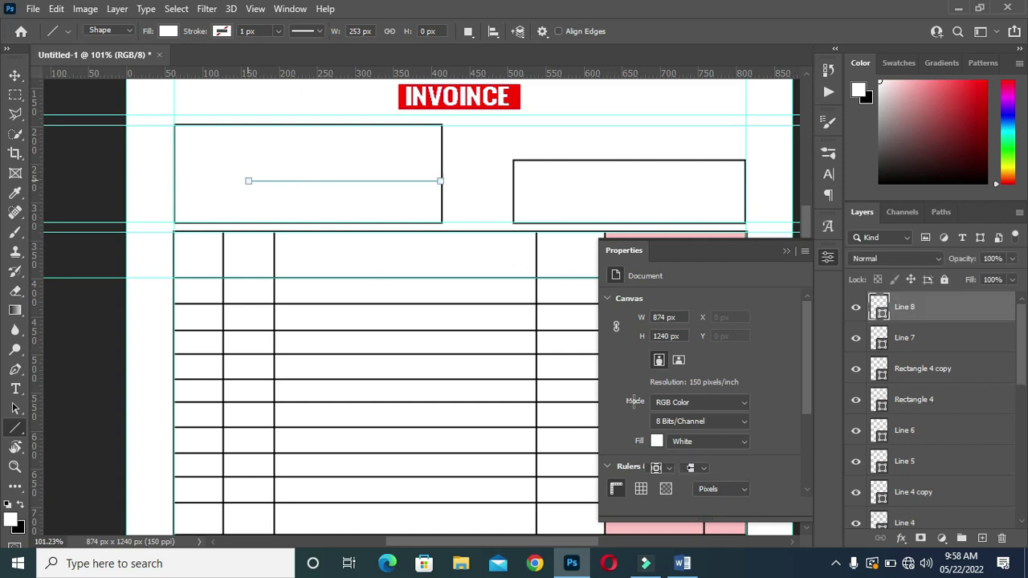
left_click(654, 450)
key("Return")
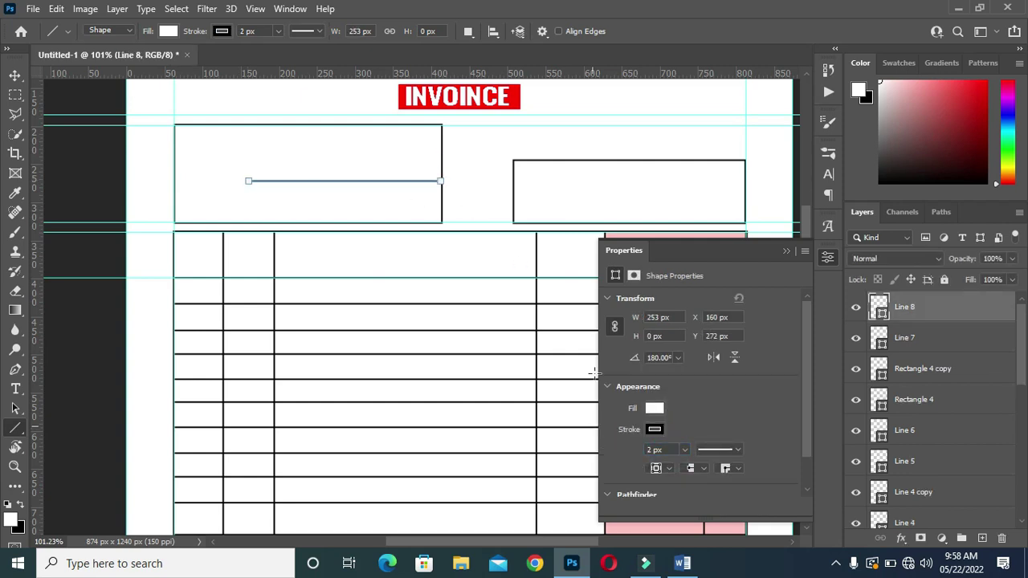
left_click(655, 409)
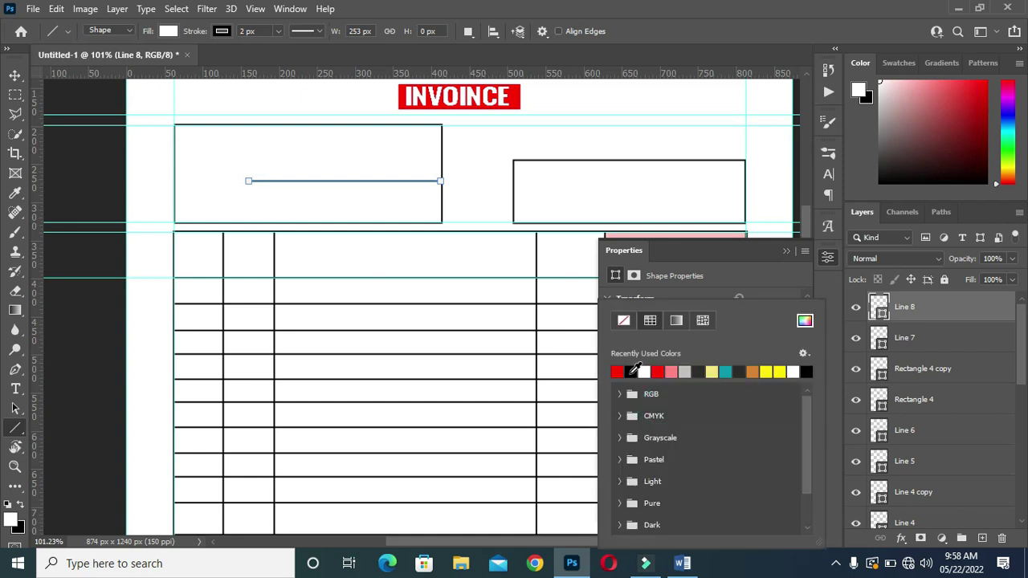
left_click(631, 371)
left_click(778, 276)
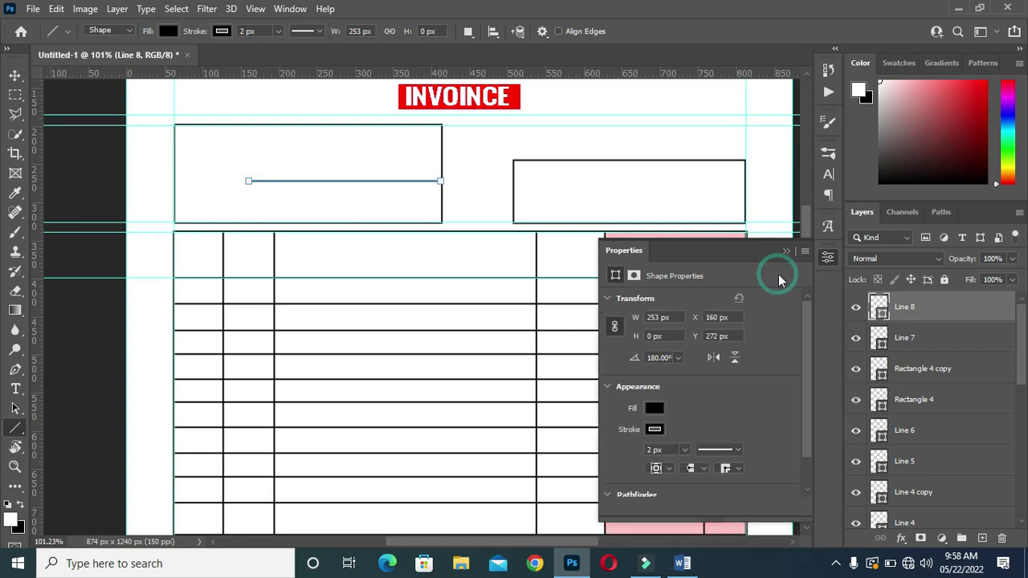
Give the first line in the left box a 2 px black stroke and no fill
left_click(904, 341)
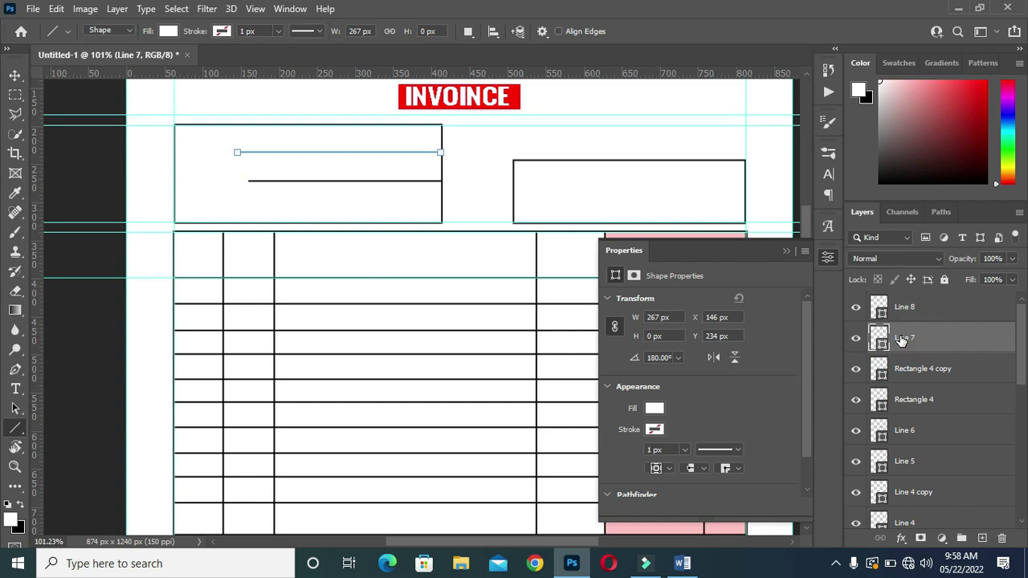
left_click(655, 430)
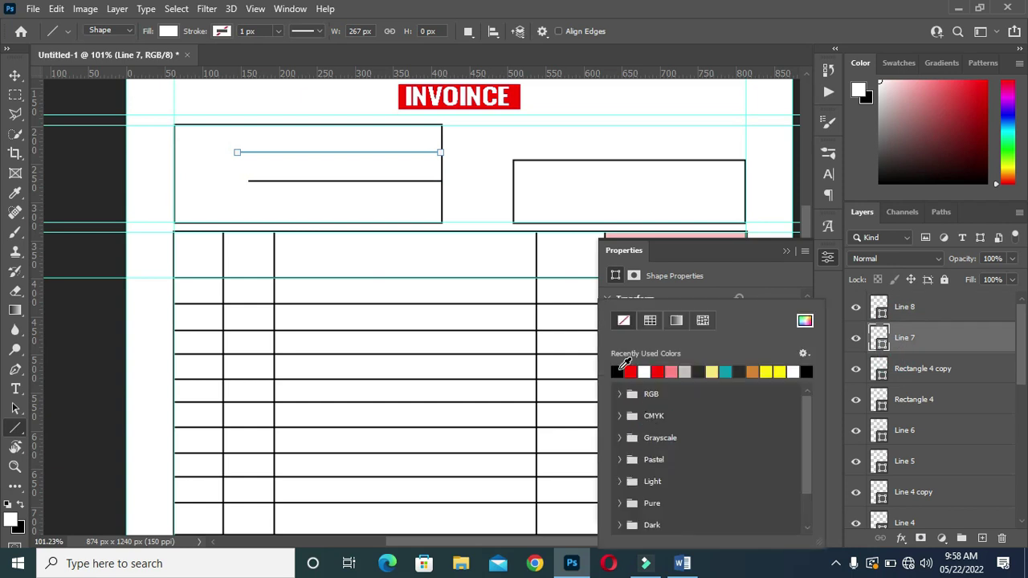
left_click(617, 371)
left_click(770, 276)
left_click(657, 450)
type("2")
key("Return")
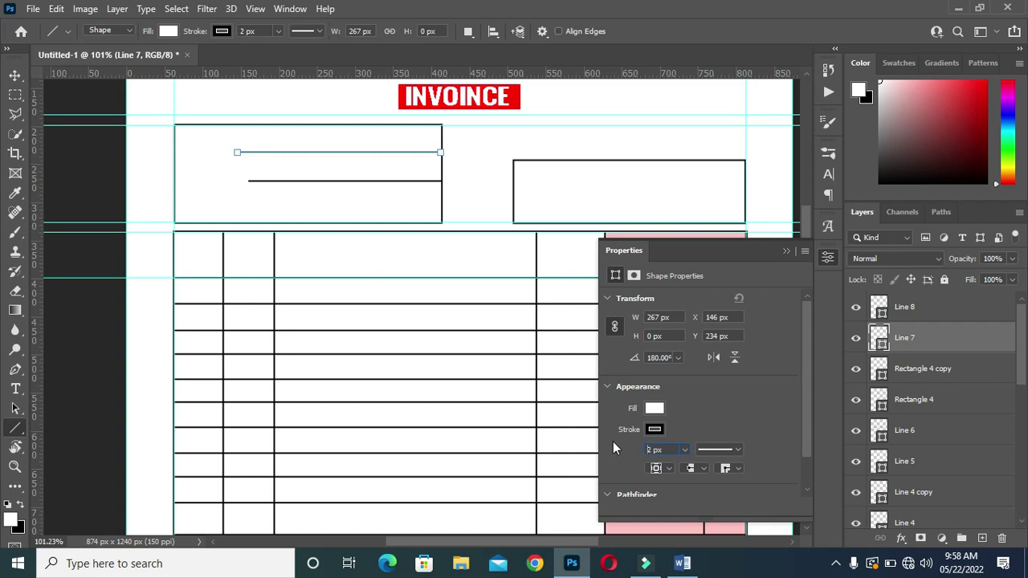
left_click(655, 408)
left_click(622, 322)
left_click(754, 274)
Draw a third horizontal line about 351 px long across the full width of the left box, below the other two
left_click(15, 75)
left_click(18, 434)
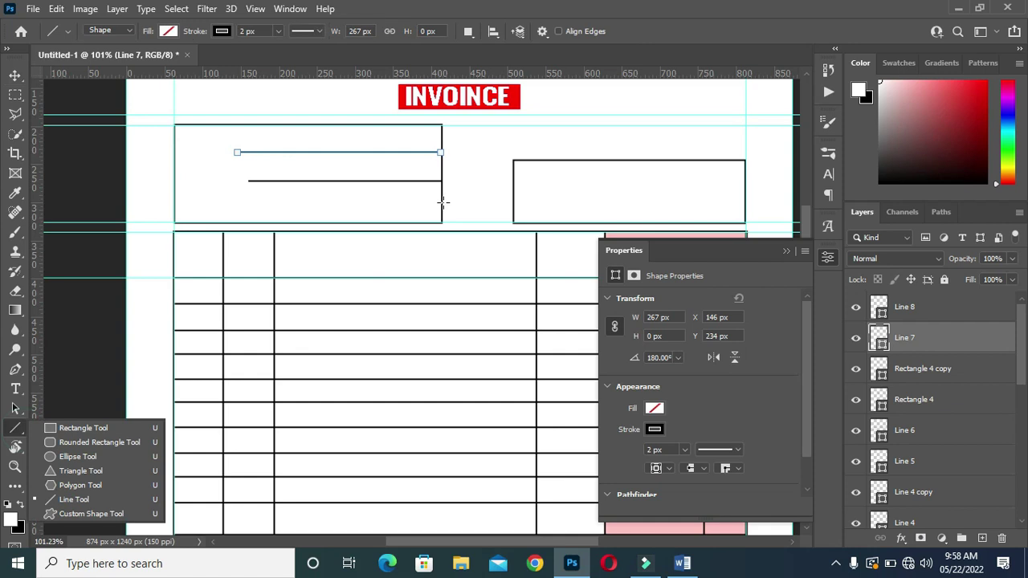
left_click_drag(441, 203, 173, 203)
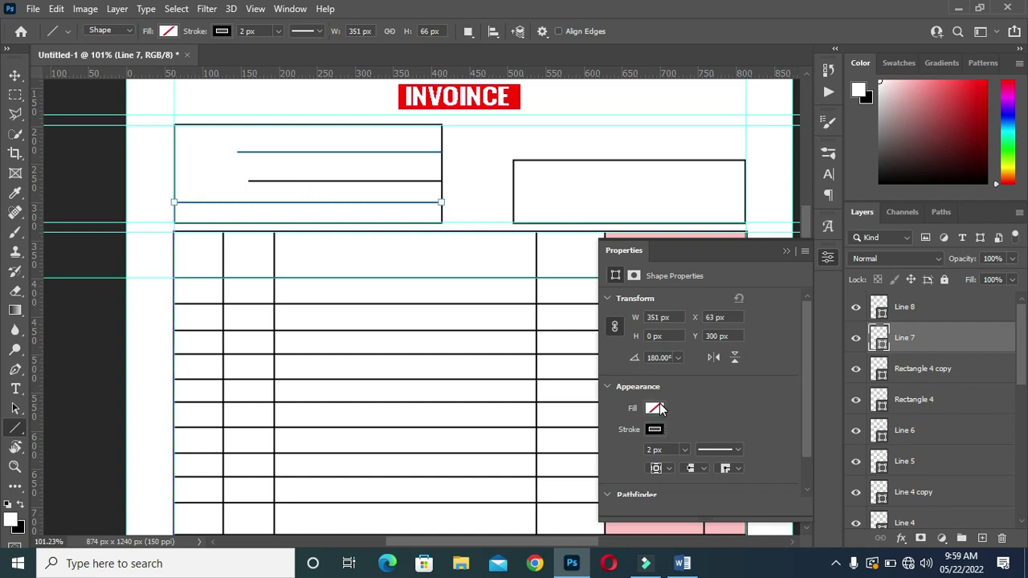
left_click(14, 75)
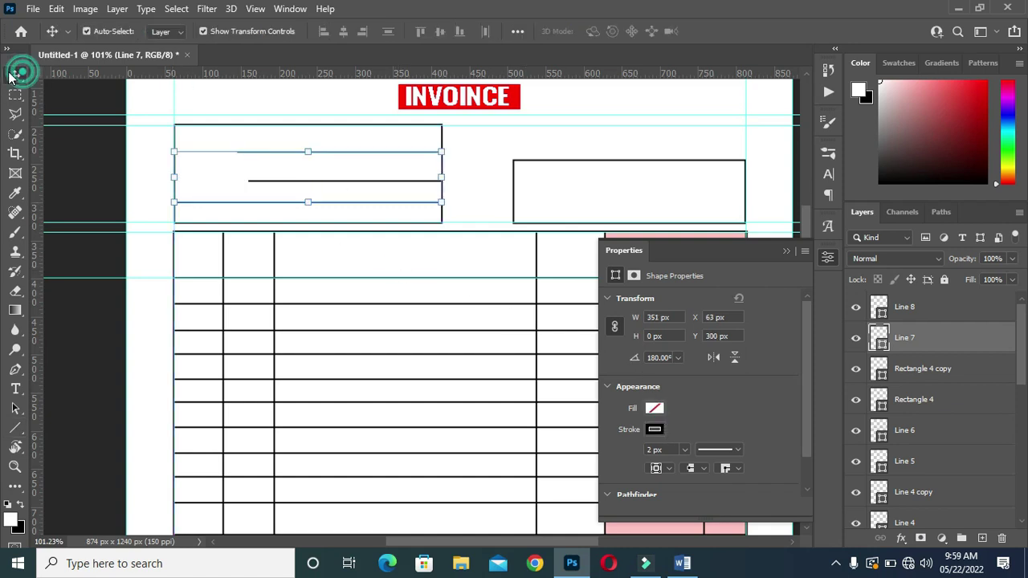
left_click(305, 195)
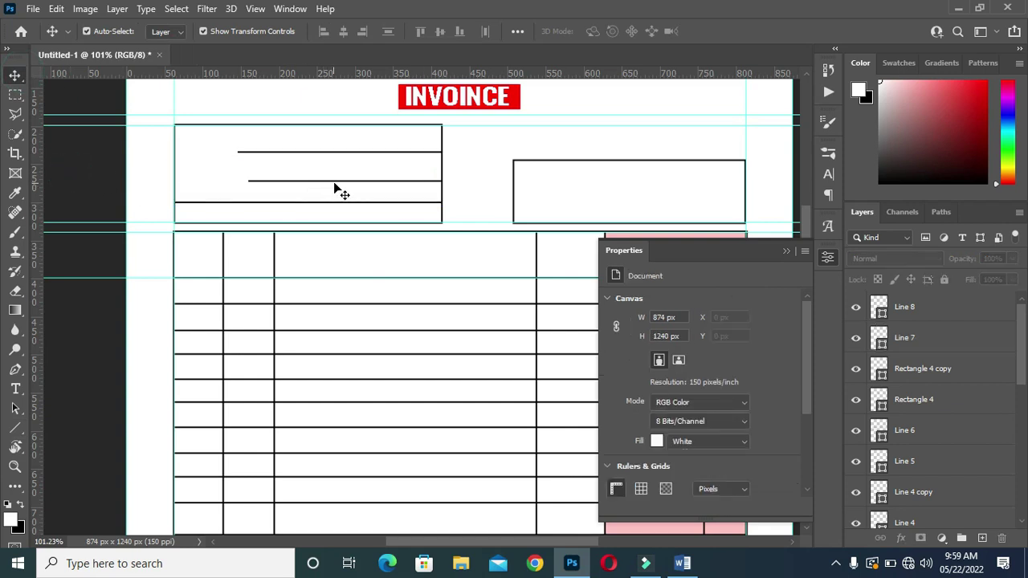
Nudge the middle line up to Y 267 px and the other two lines slightly up to even out their spacing
left_click(931, 338)
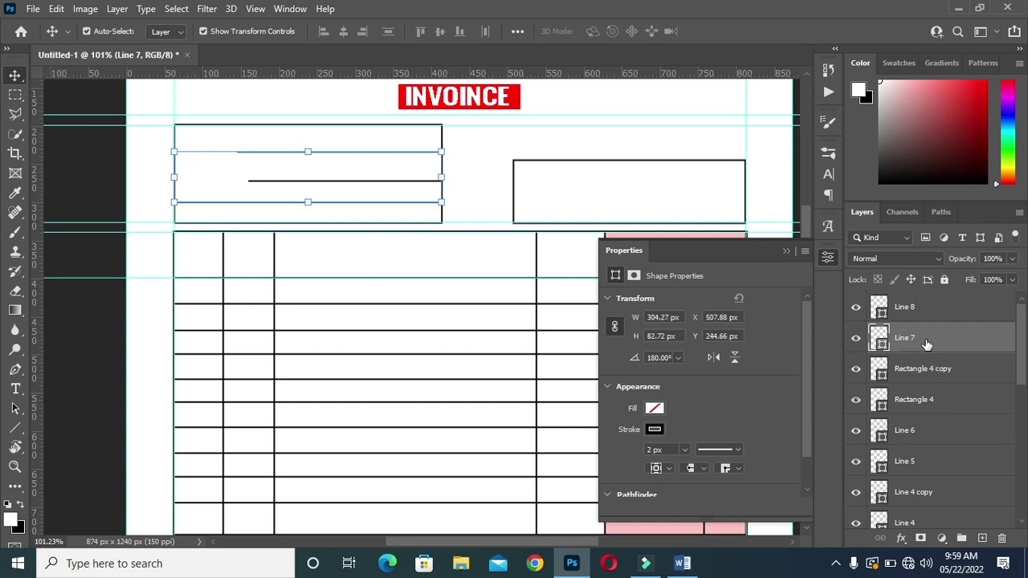
left_click(924, 368)
left_click(923, 307)
key("Up")
key("Up")
key("Up")
key("Up")
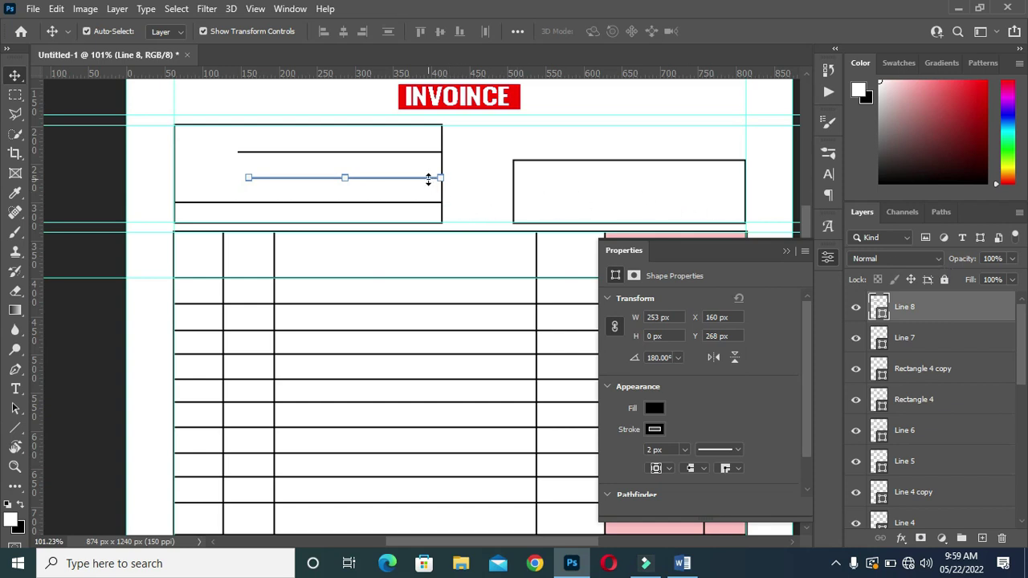
left_click(908, 339)
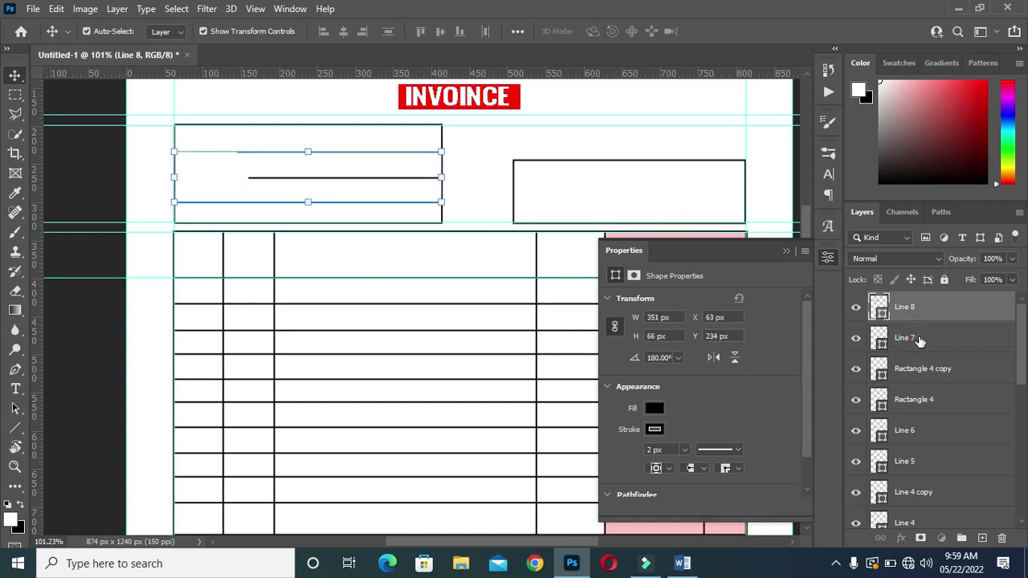
left_click(910, 311)
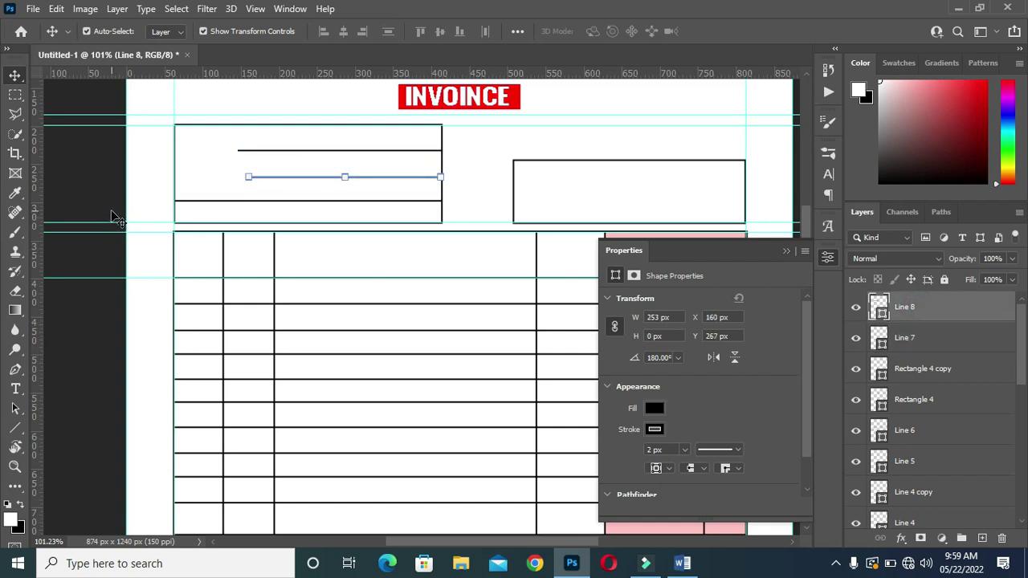
left_click(58, 173)
Copy "Name:" from the Word document and add it as a text label in the upper part of the left box
scroll(281, 153, "up", 2)
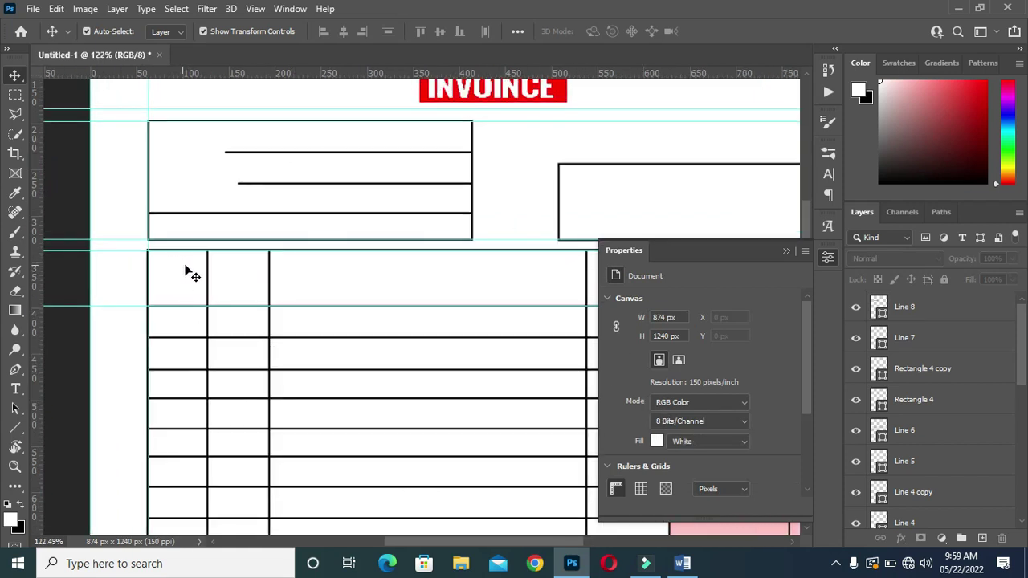
key("t")
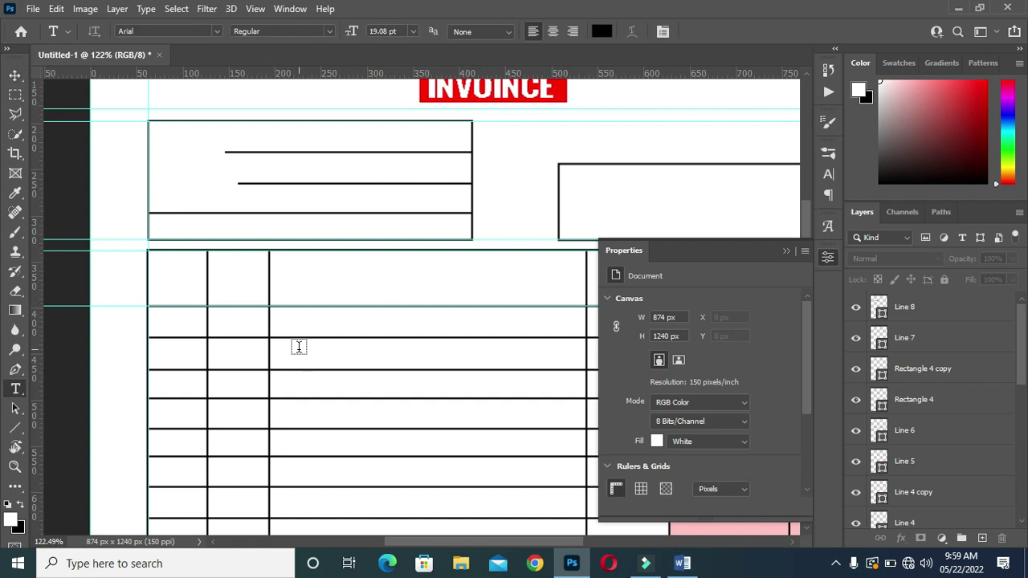
left_click(683, 563)
left_click_drag(147, 333, 186, 335)
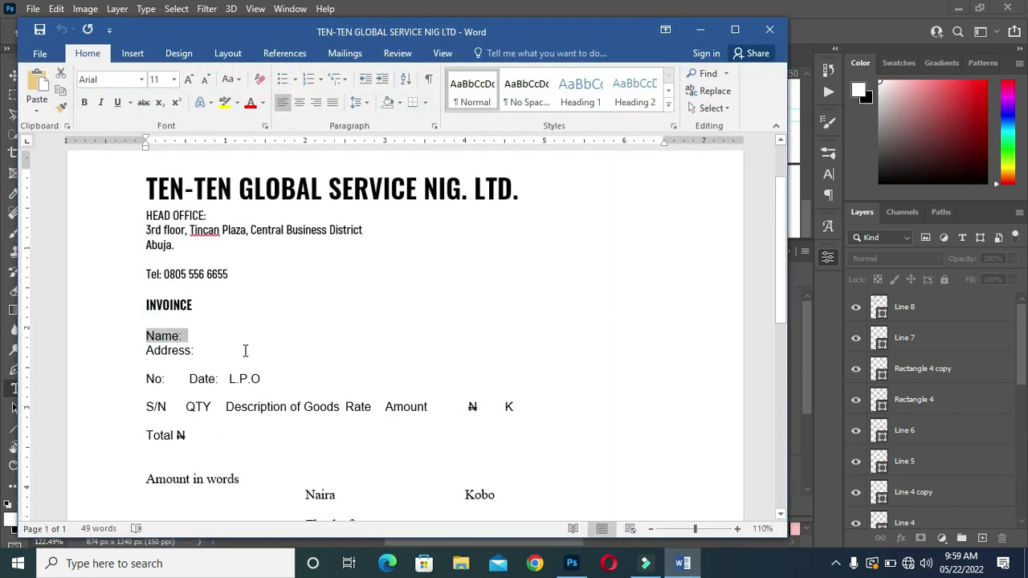
left_click(701, 29)
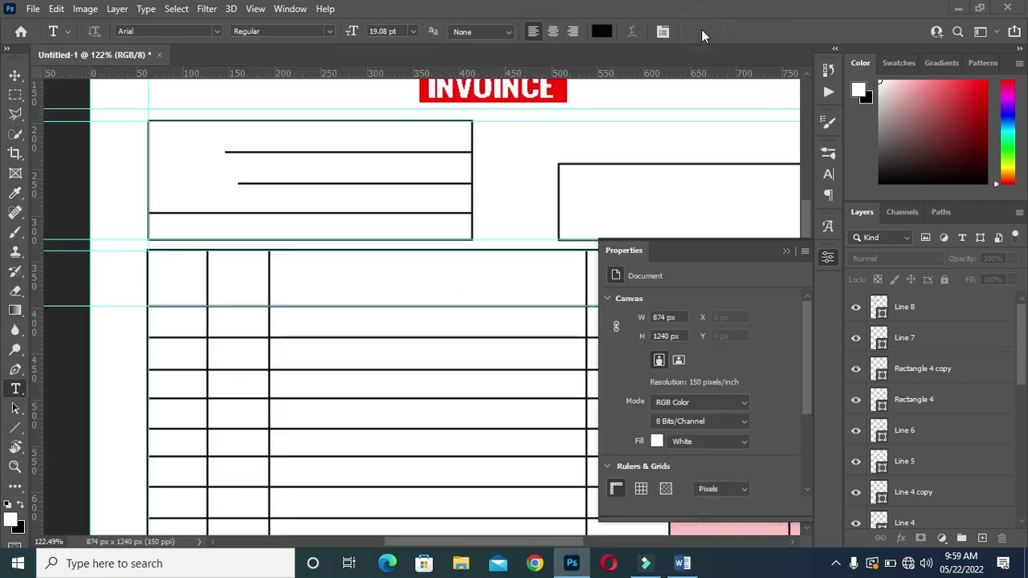
left_click(162, 145)
key("ctrl+v")
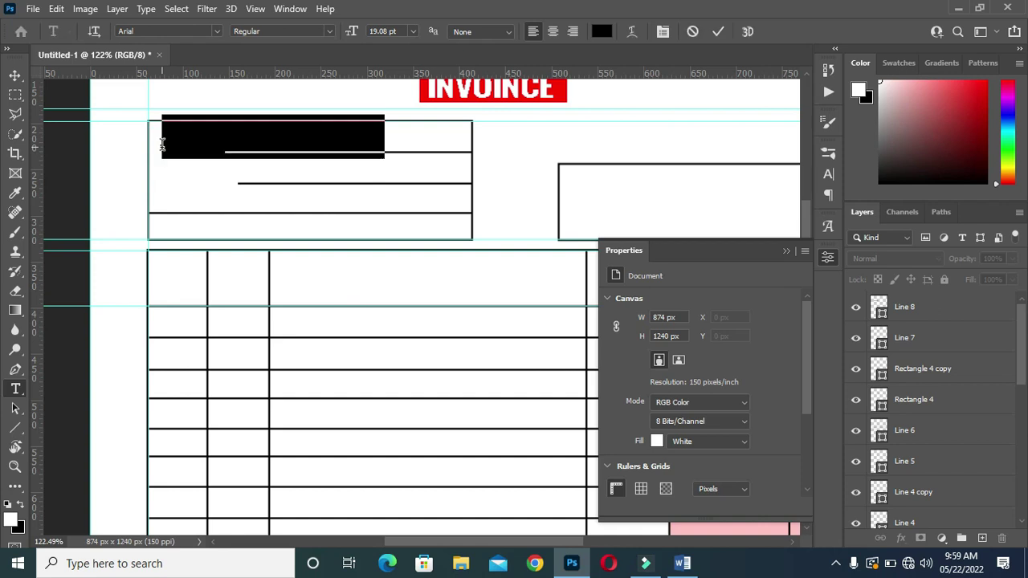
type("Name:")
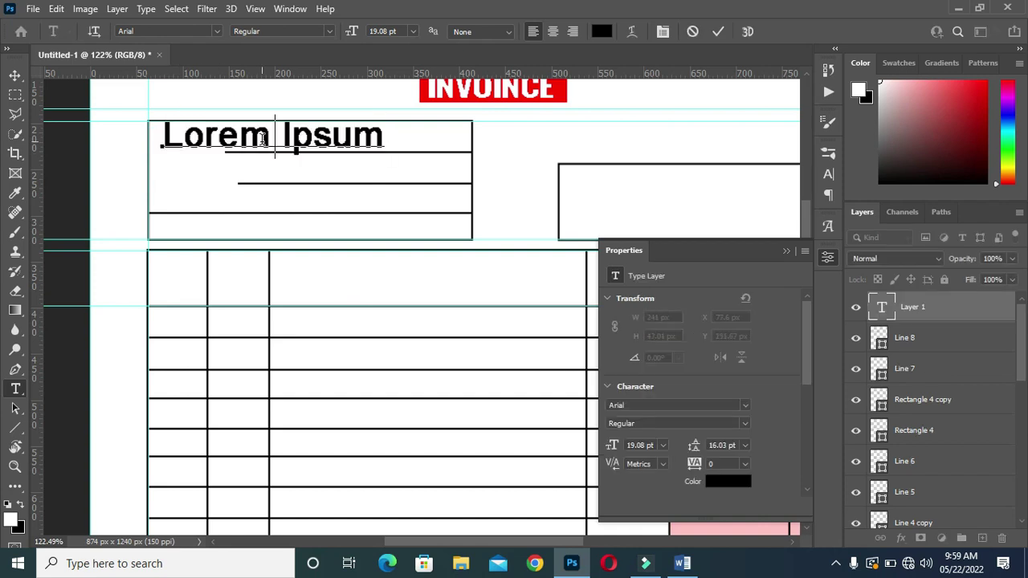
left_click(716, 32)
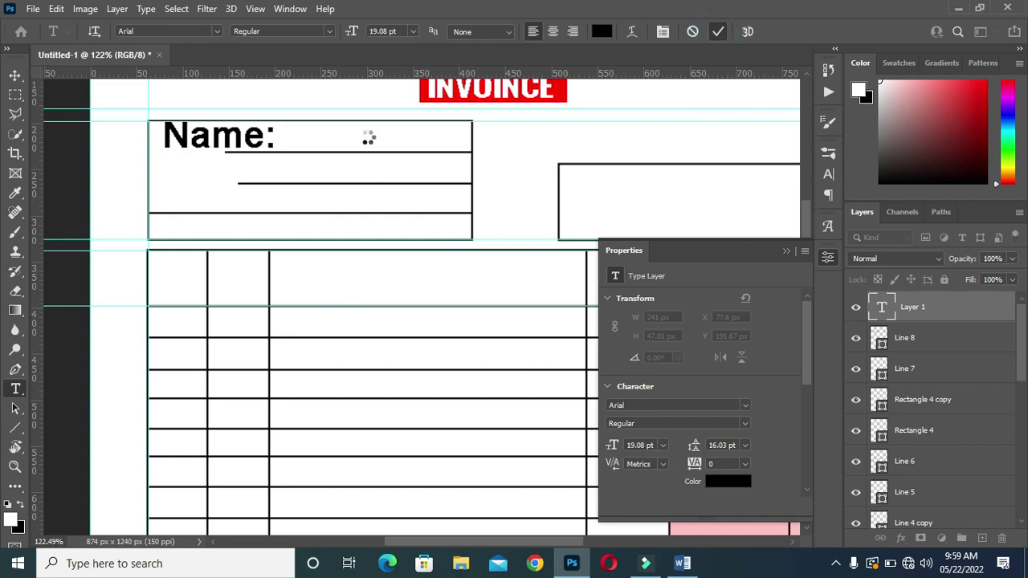
Scale the "Name:" label down to about 58% and place it just before the first line in the left box
left_click(13, 77)
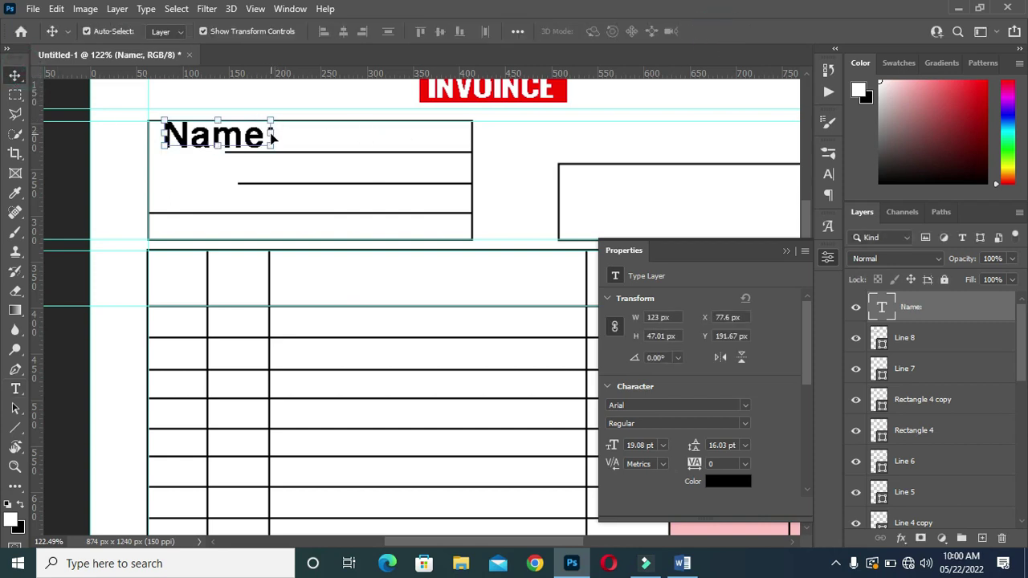
left_click_drag(273, 130, 221, 138)
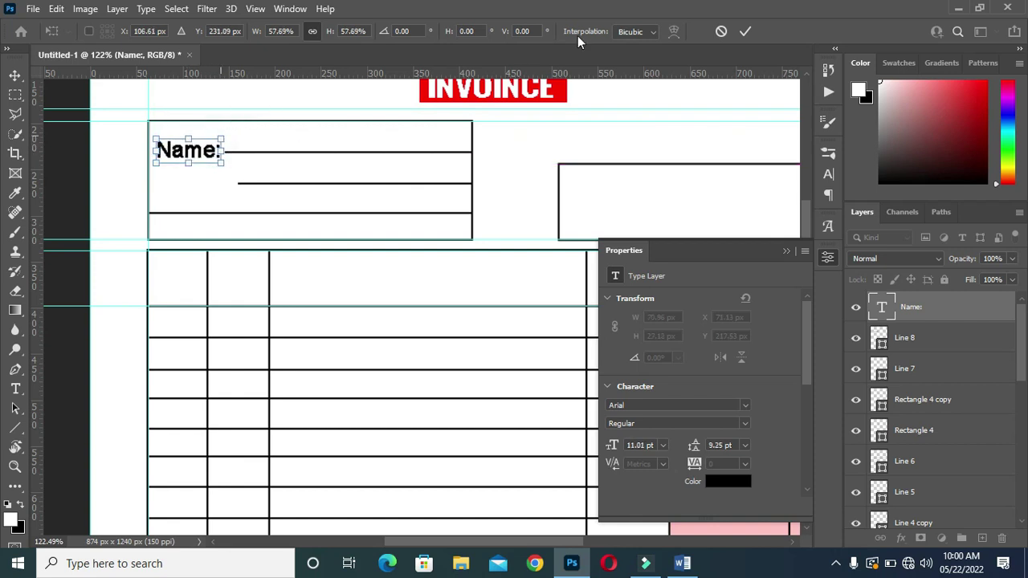
left_click(746, 31)
scroll(324, 153, "down", 3)
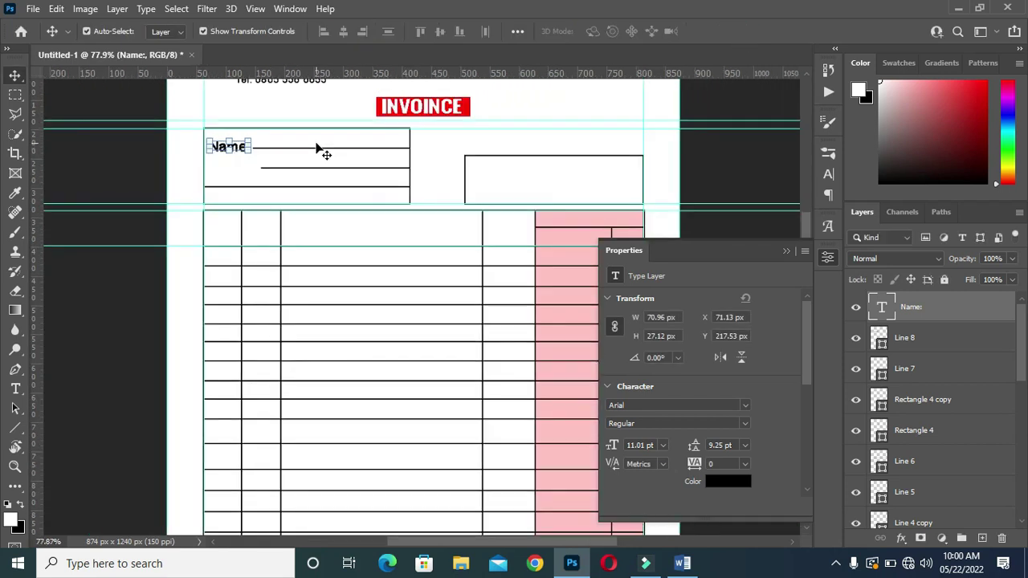
Duplicate the "Name:" label, place the copy before the second line, and change its text to "Address:"
scroll(273, 158, "up", 5)
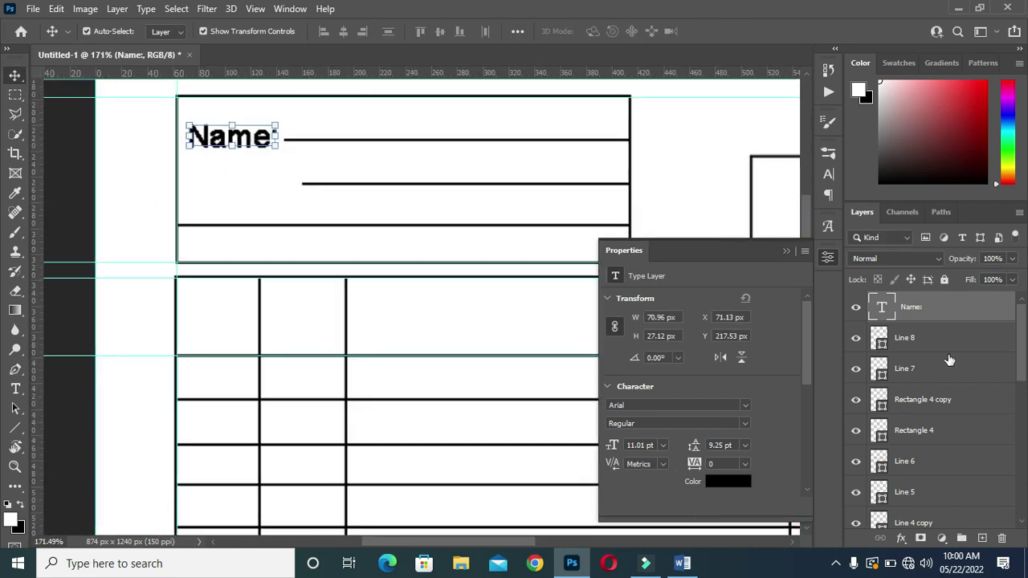
left_click_drag(957, 315, 982, 538)
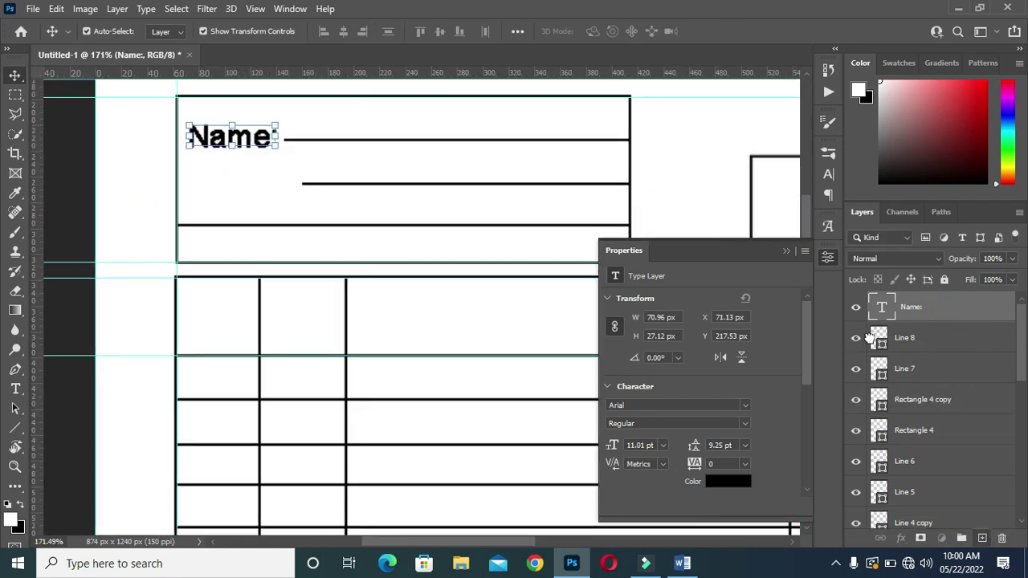
left_click(786, 251)
left_click_drag(248, 138, 240, 183)
double_click(236, 180)
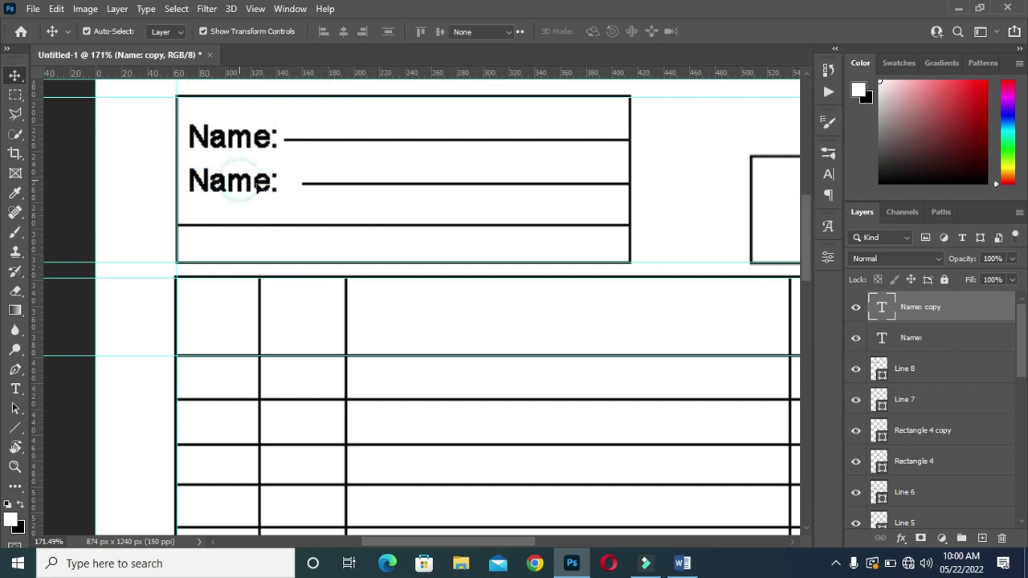
type("Adre")
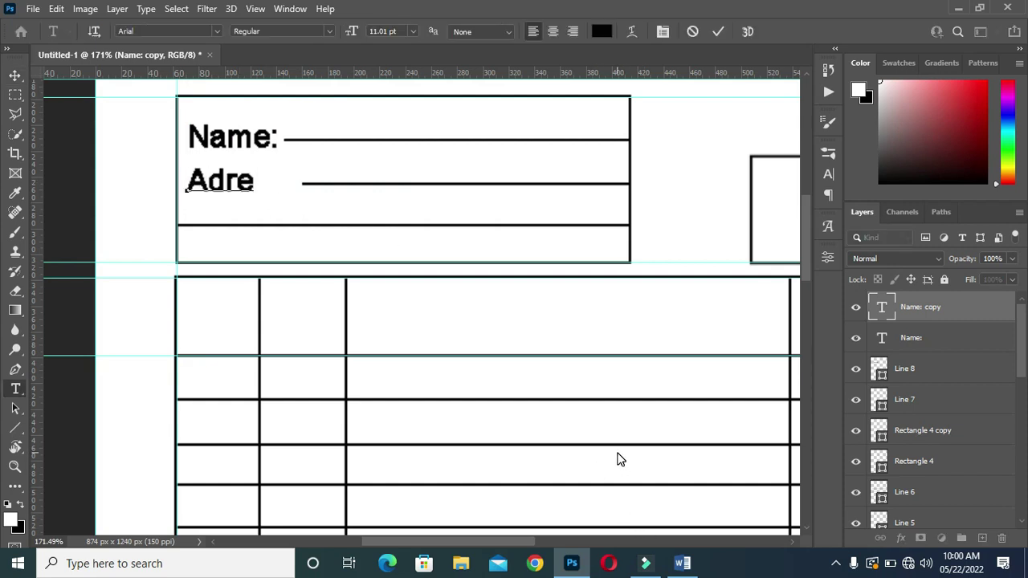
key("BackSpace")
key("BackSpace")
type("dress")
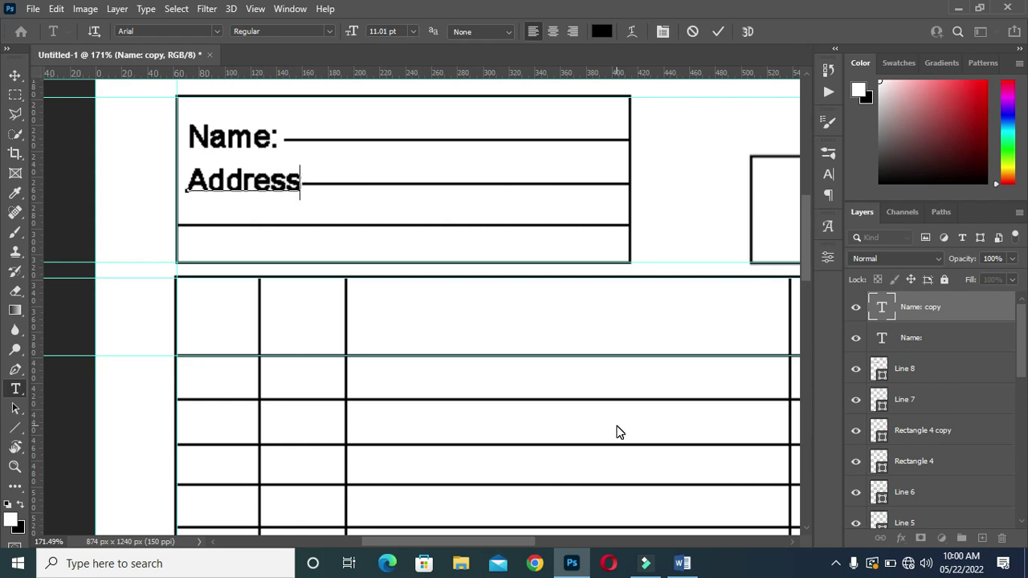
type(":")
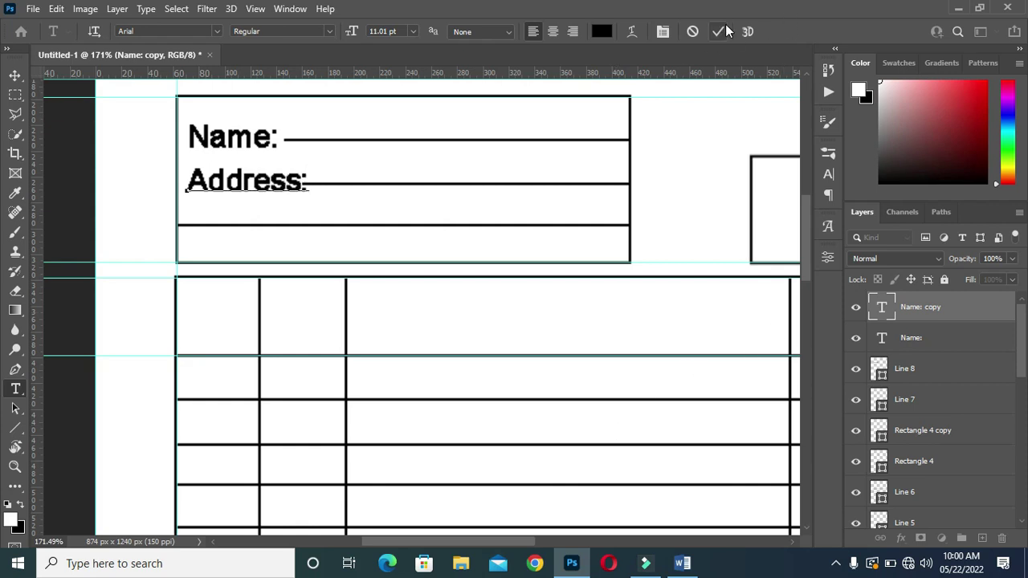
left_click(718, 32)
Shorten the second line in the left box to about 98% so it starts right after the "Address:" label
key("v")
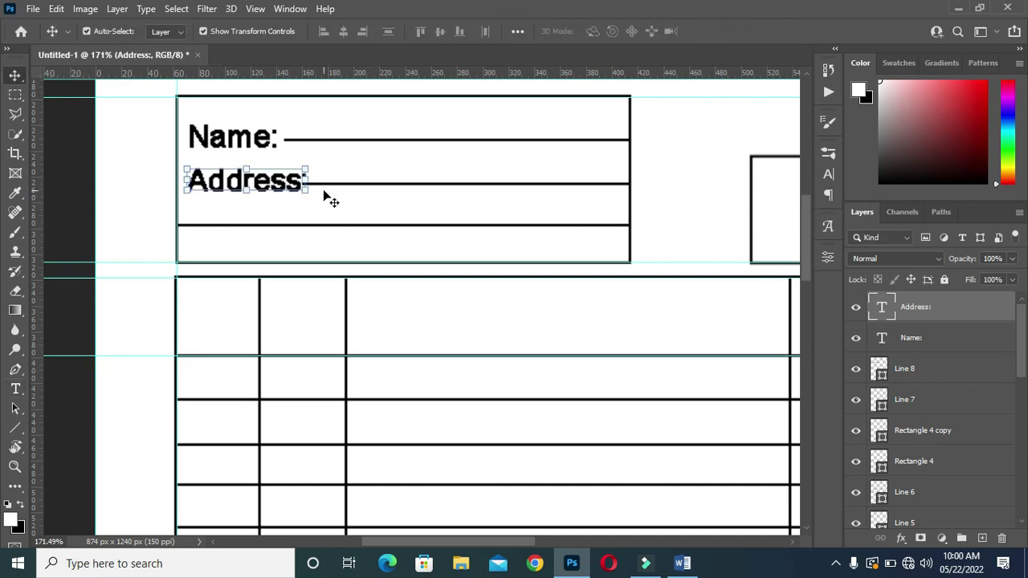
left_click(359, 186)
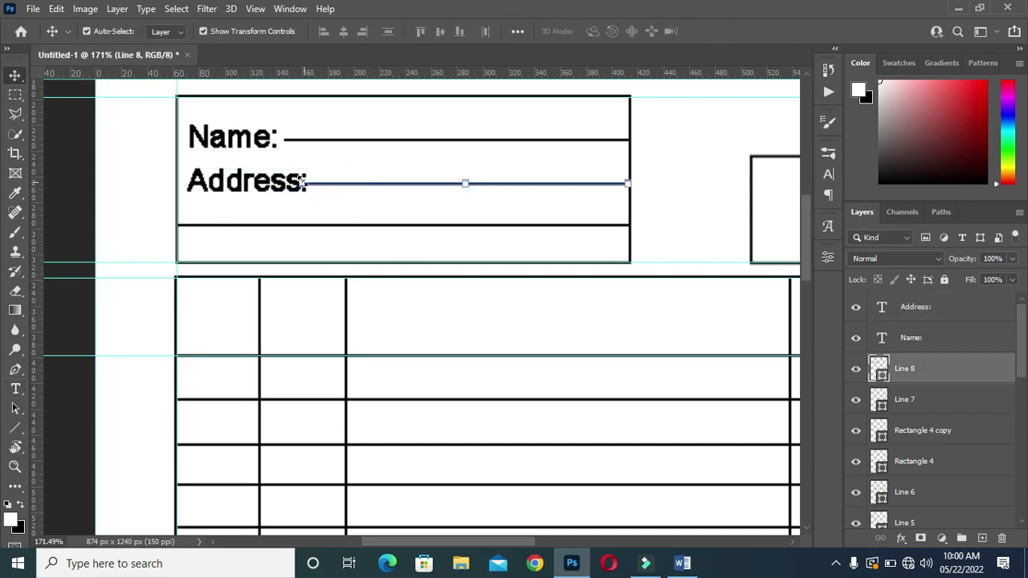
left_click_drag(302, 182, 309, 183)
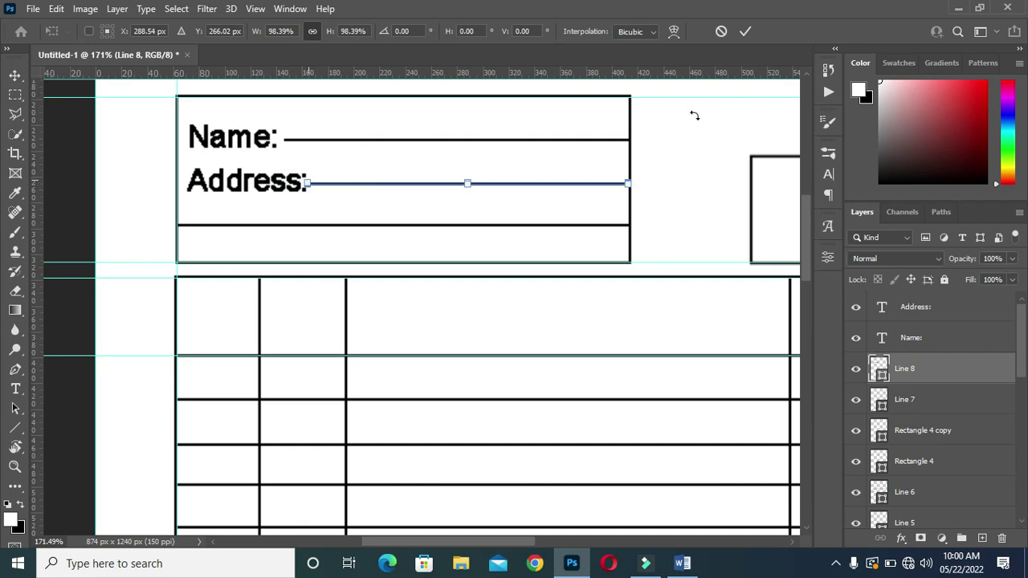
left_click(742, 34)
left_click(66, 214)
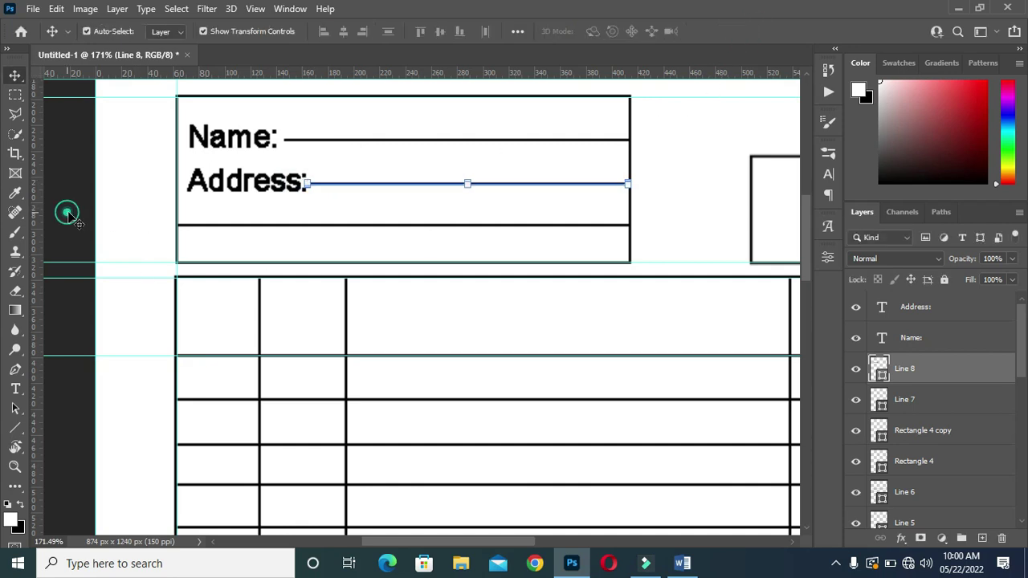
Copy the "No:" label text from the Word document and return to Photoshop
scroll(358, 245, "down", 1)
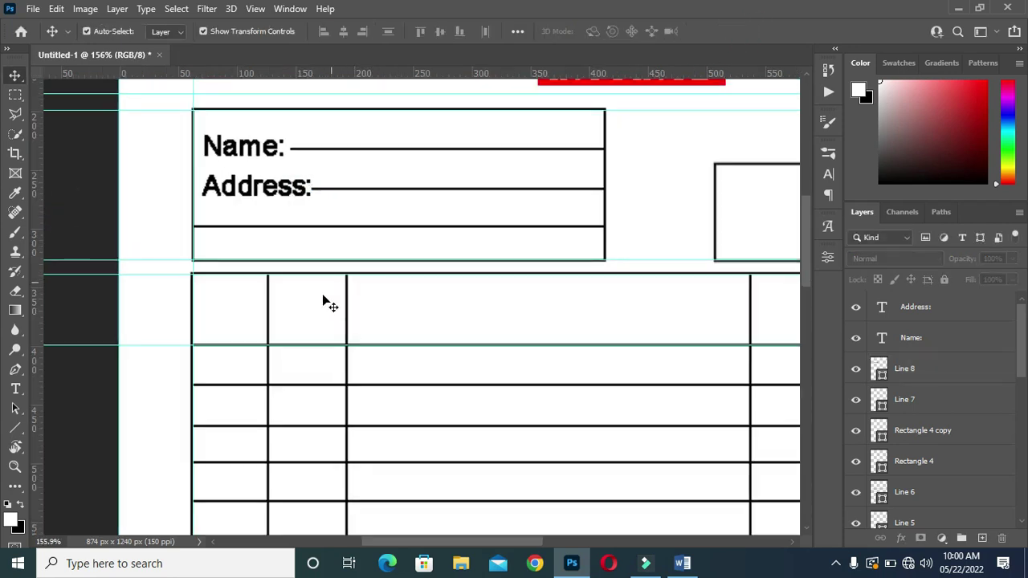
scroll(323, 303, "up", 1)
scroll(323, 304, "down", 1)
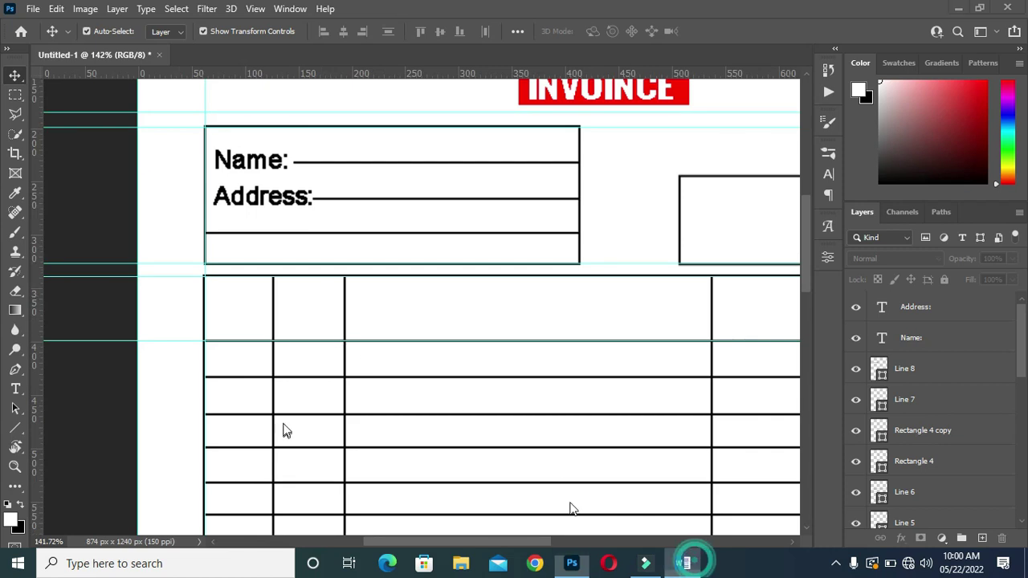
left_click(682, 563)
left_click_drag(144, 378, 167, 378)
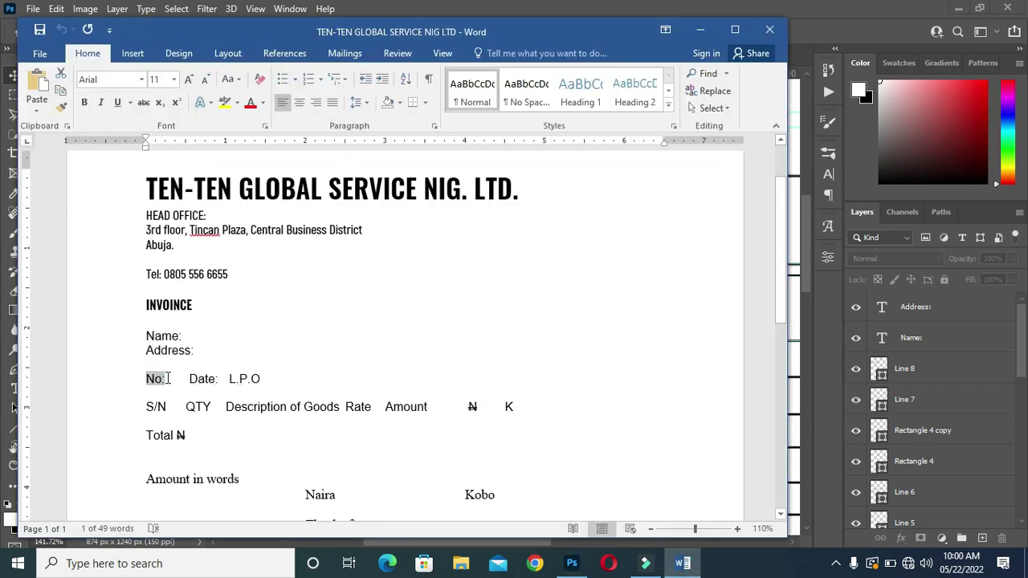
left_click(700, 30)
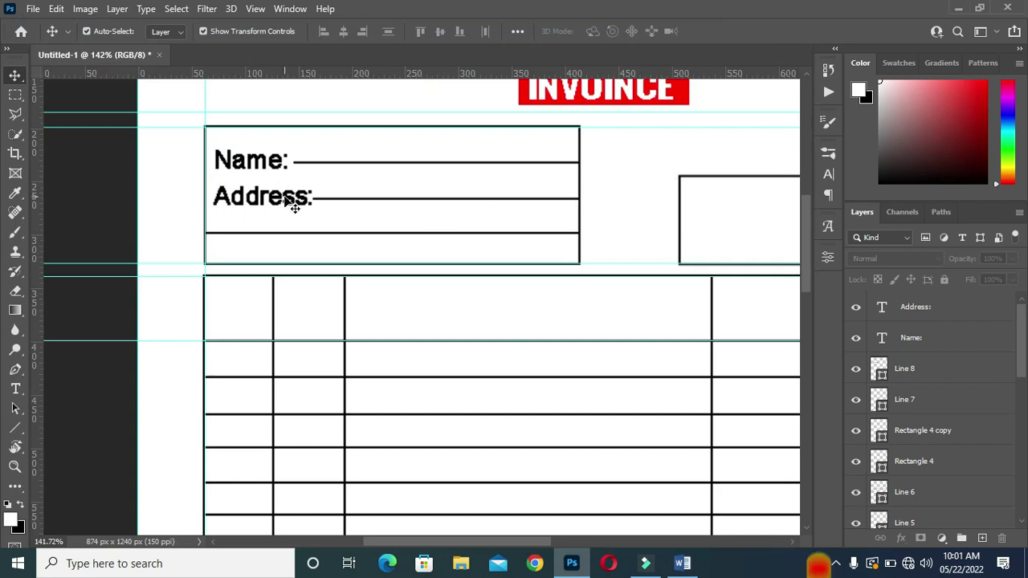
Duplicate the "Address:" label, place the copy just above the right box, and replace its text with "No:"
left_click(291, 200)
left_click_drag(964, 312, 983, 539)
left_click_drag(287, 201, 744, 160)
double_click(743, 161)
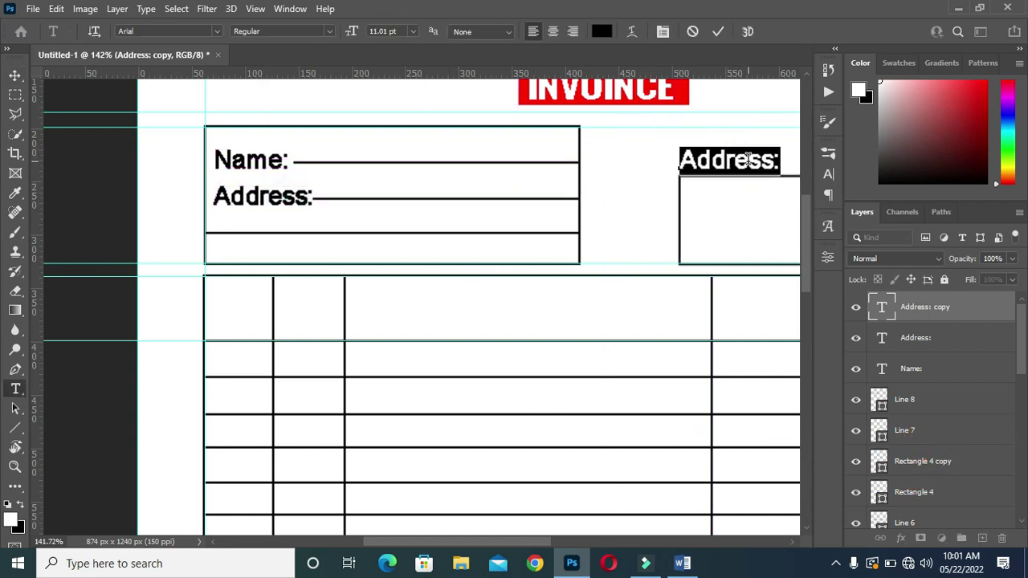
type("No:")
left_click(718, 31)
left_click(828, 174)
left_click(829, 175)
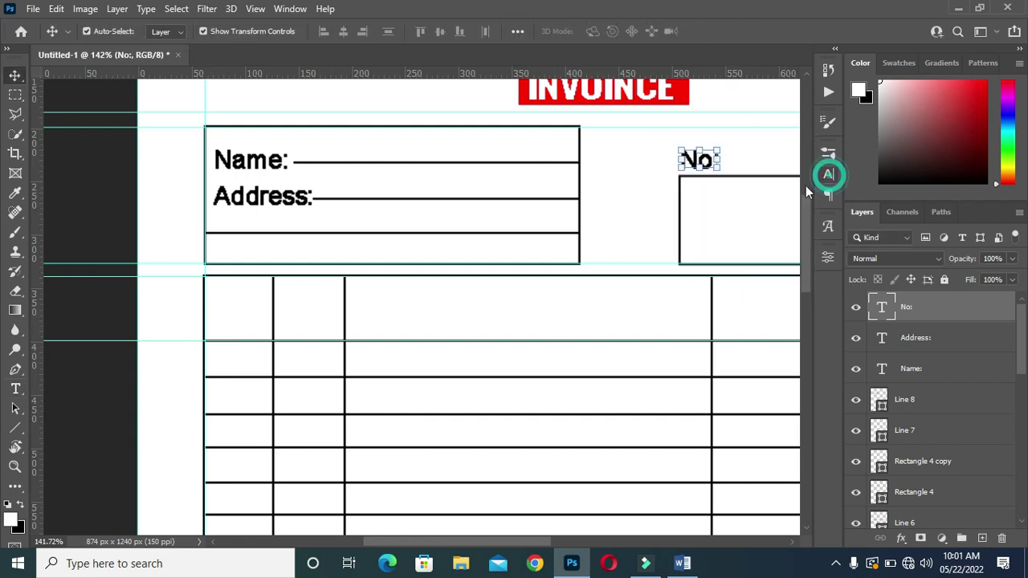
Copy "Date:" from the Word document and use it as the text of a duplicate of the "No:" label inside the right box
left_click(682, 563)
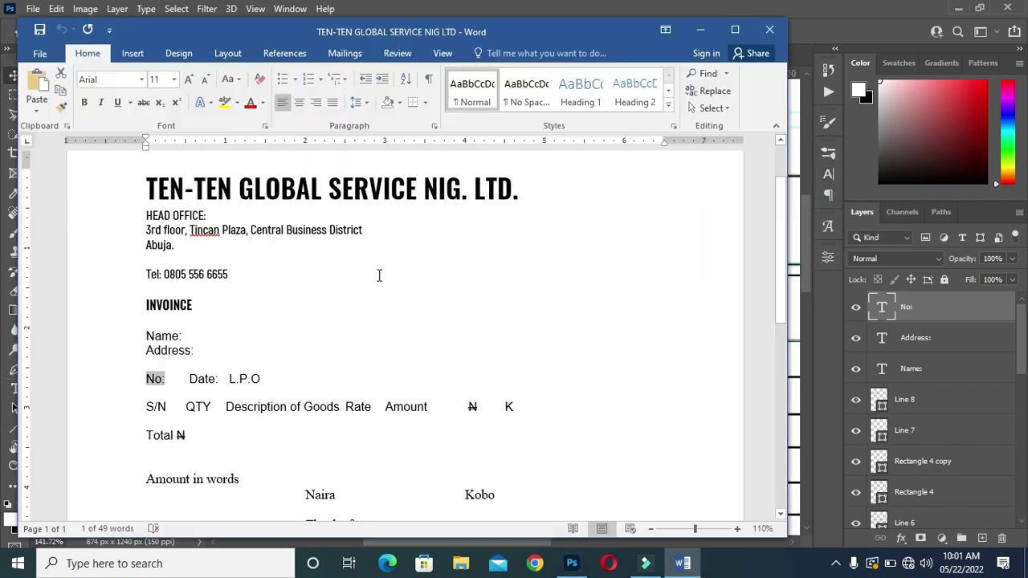
left_click_drag(191, 379, 214, 385)
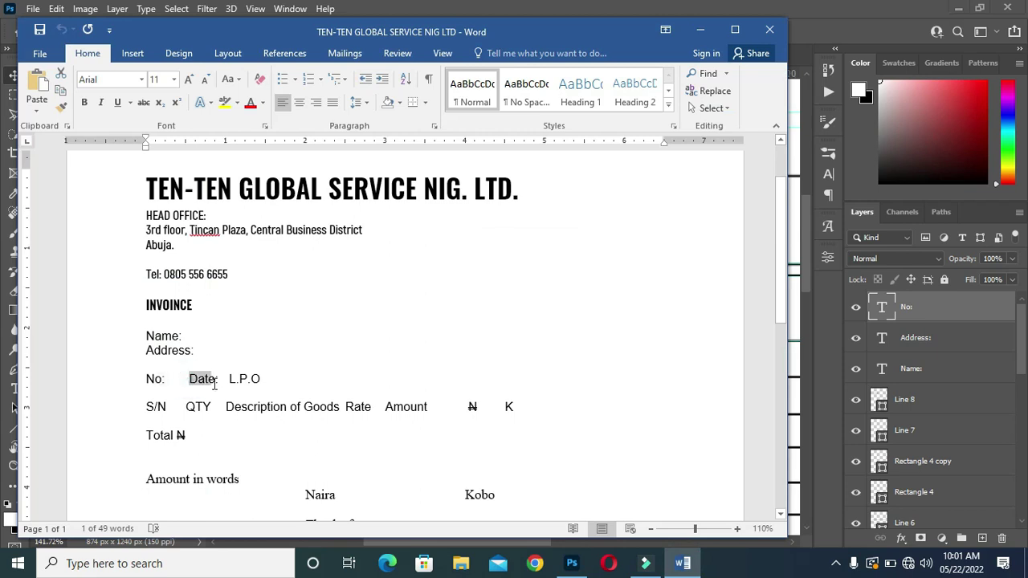
left_click(701, 29)
left_click_drag(932, 308, 981, 538)
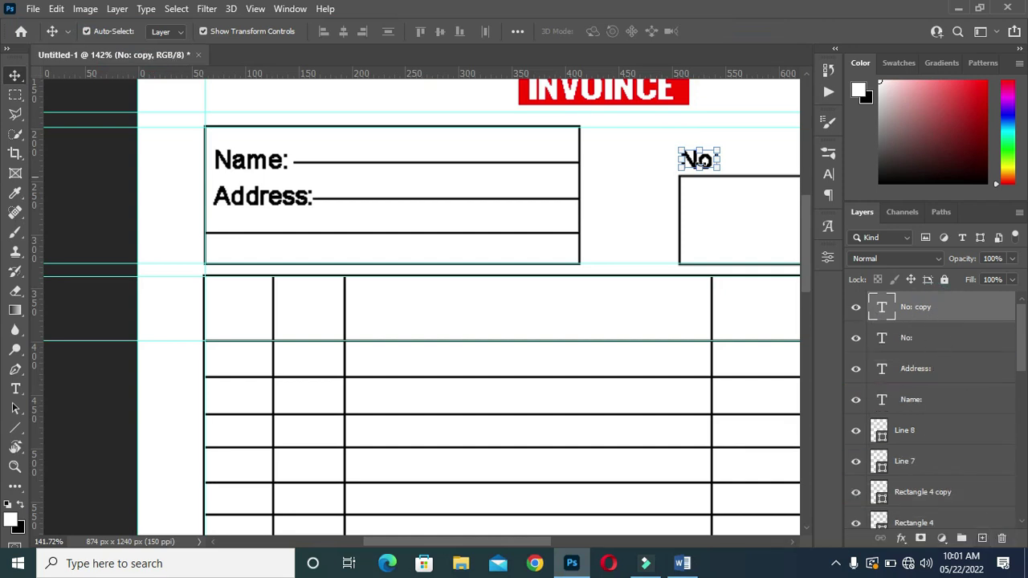
left_click_drag(702, 160, 710, 198)
double_click(712, 198)
type("Date:")
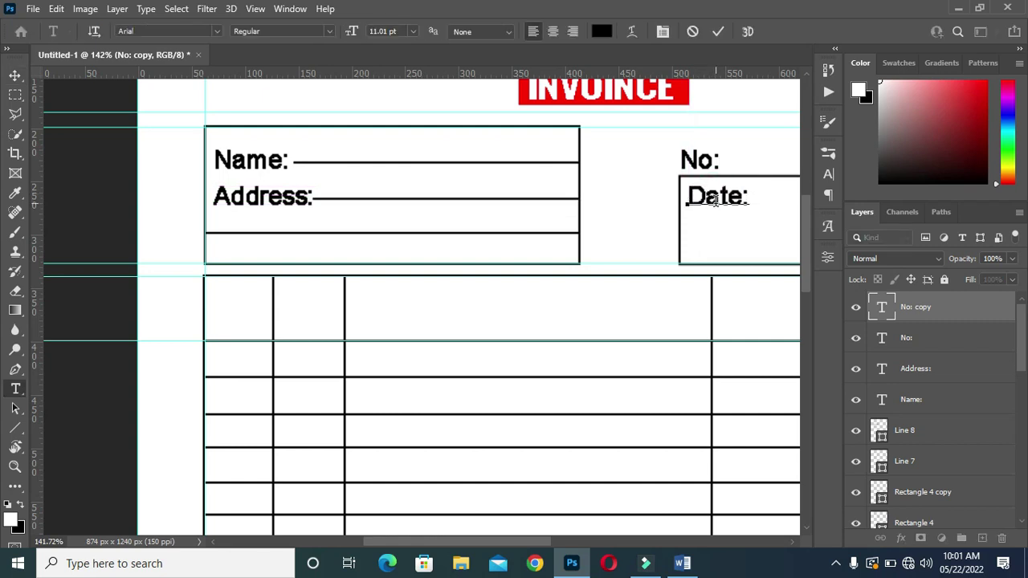
left_click(719, 31)
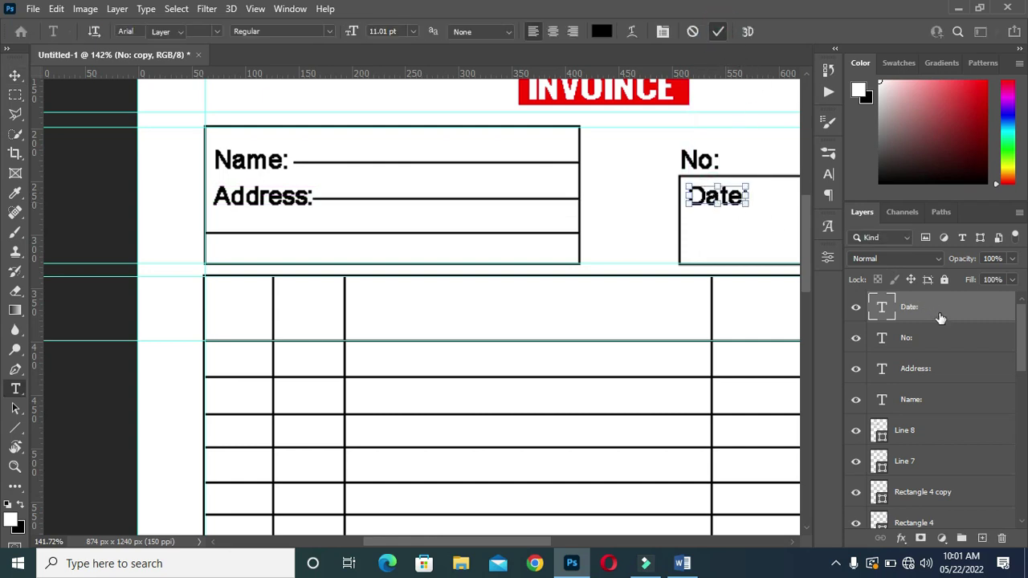
Duplicate the "Date:" label and place the copy directly below the original inside the right detail box
key("v")
left_click_drag(936, 307, 983, 538)
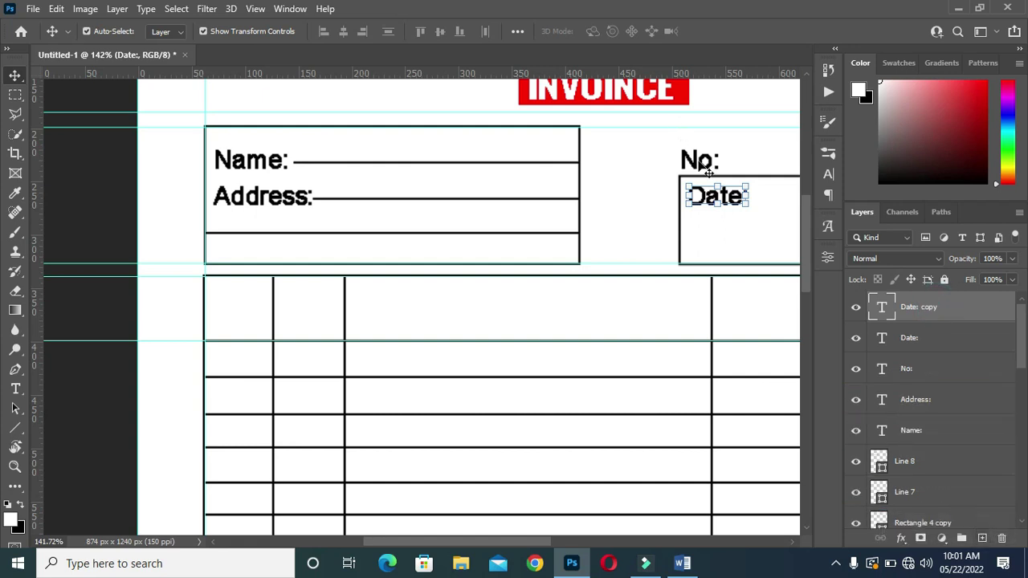
left_click_drag(729, 198, 726, 242)
Copy "L.P.O" from the Word document and use it as the text of the lower "Date:" copy in Photoshop
double_click(718, 227)
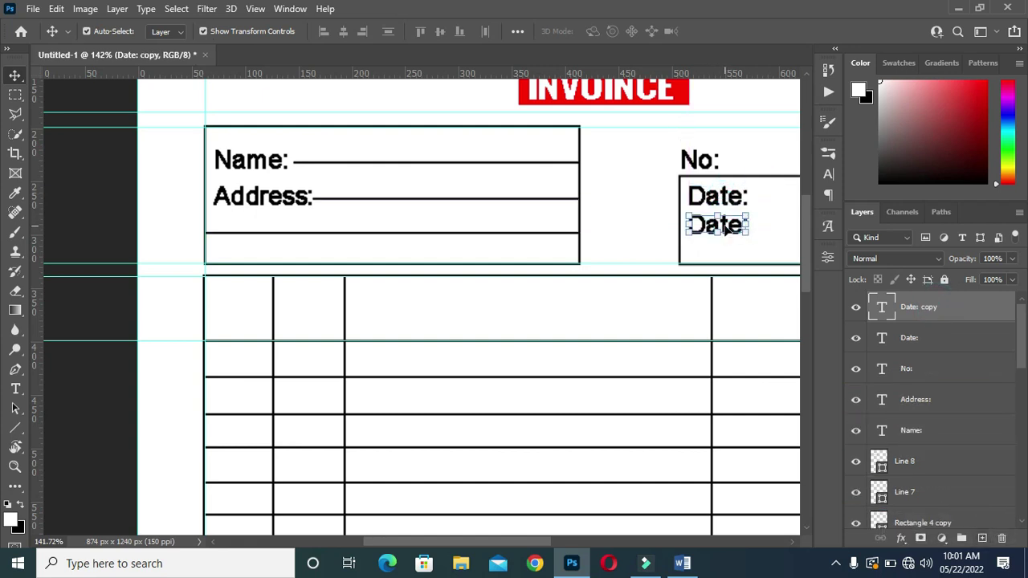
left_click(682, 563)
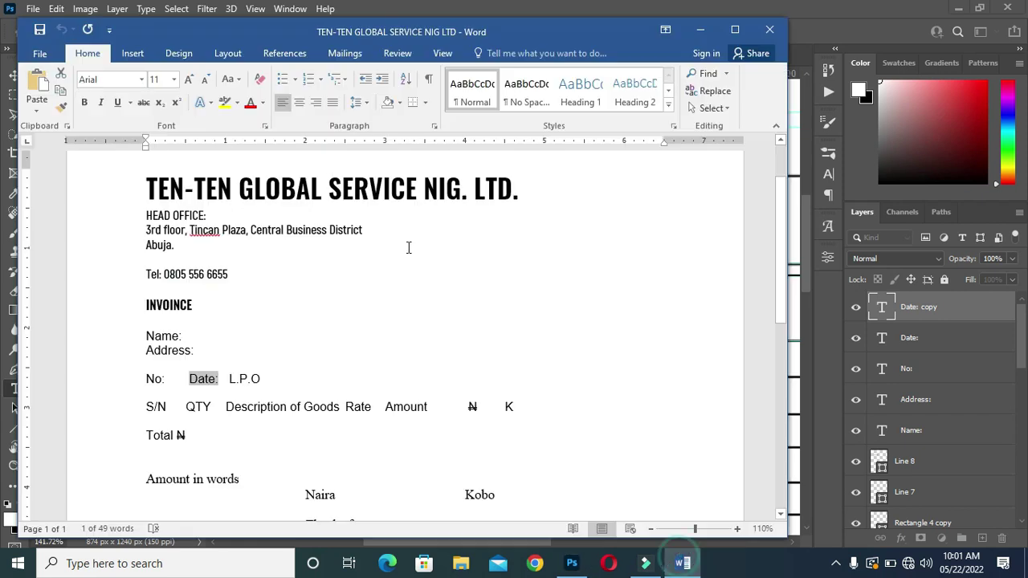
left_click_drag(229, 380, 261, 378)
key("ctrl+c")
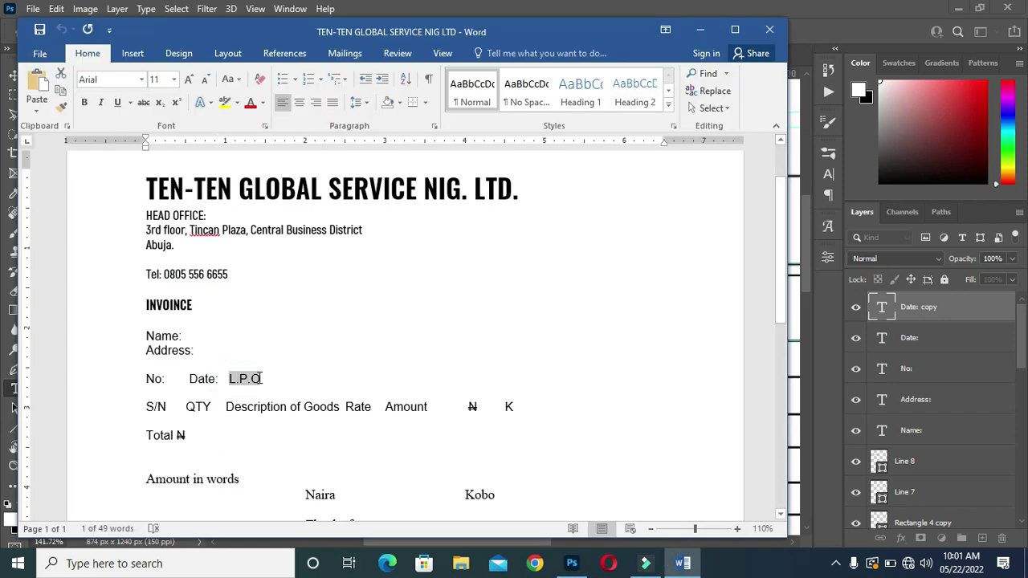
left_click(700, 29)
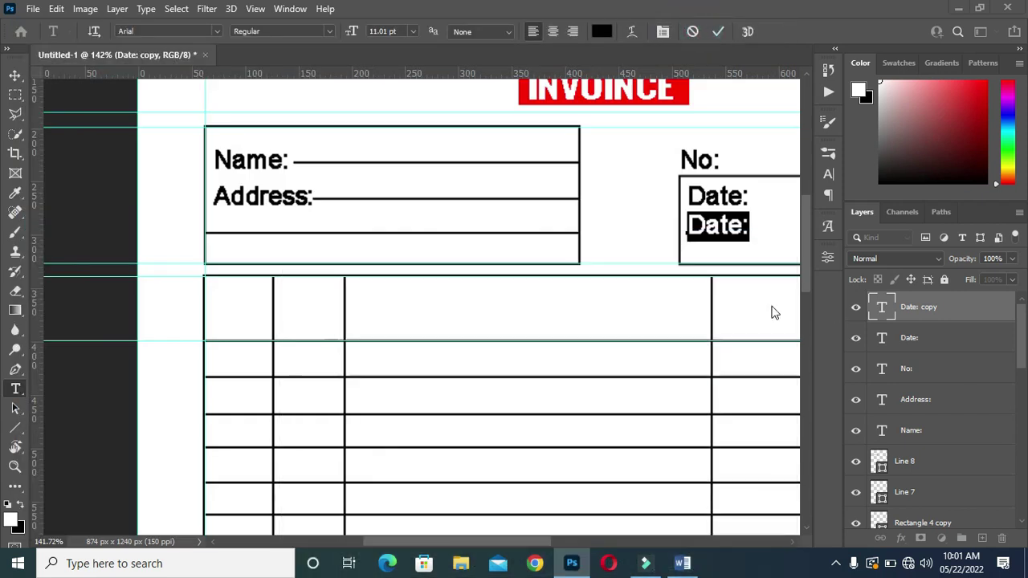
key("ctrl+v")
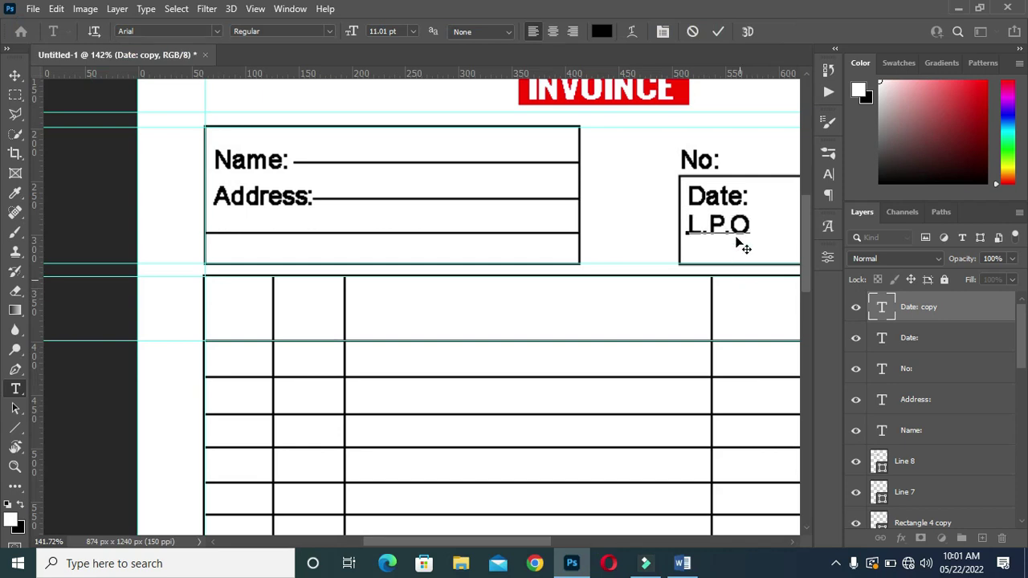
left_click(718, 31)
key("v")
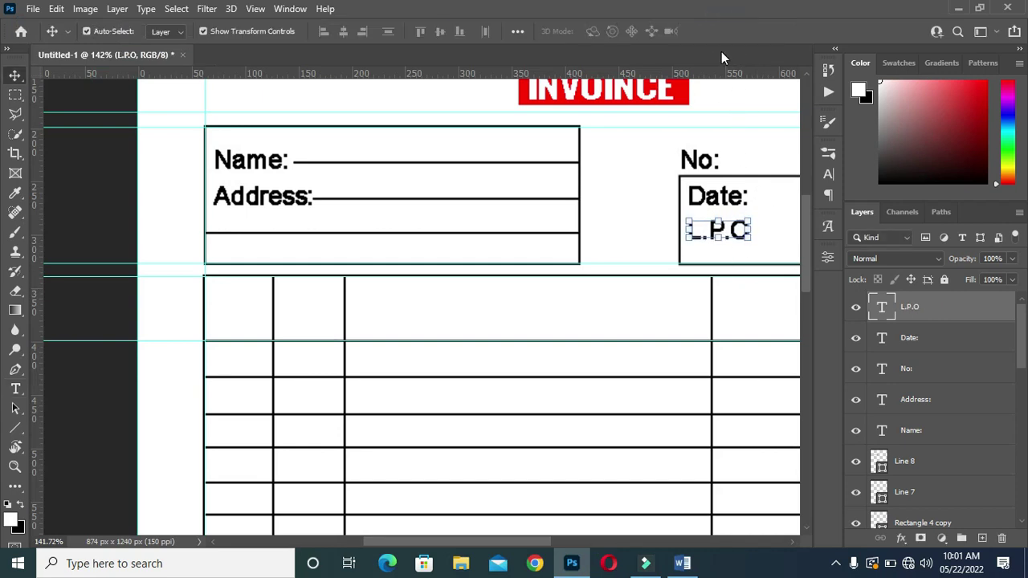
Nudge the "L.P.O" and "Date:" labels slightly down inside the right detail box
key("Down")
key("Down")
key("Down")
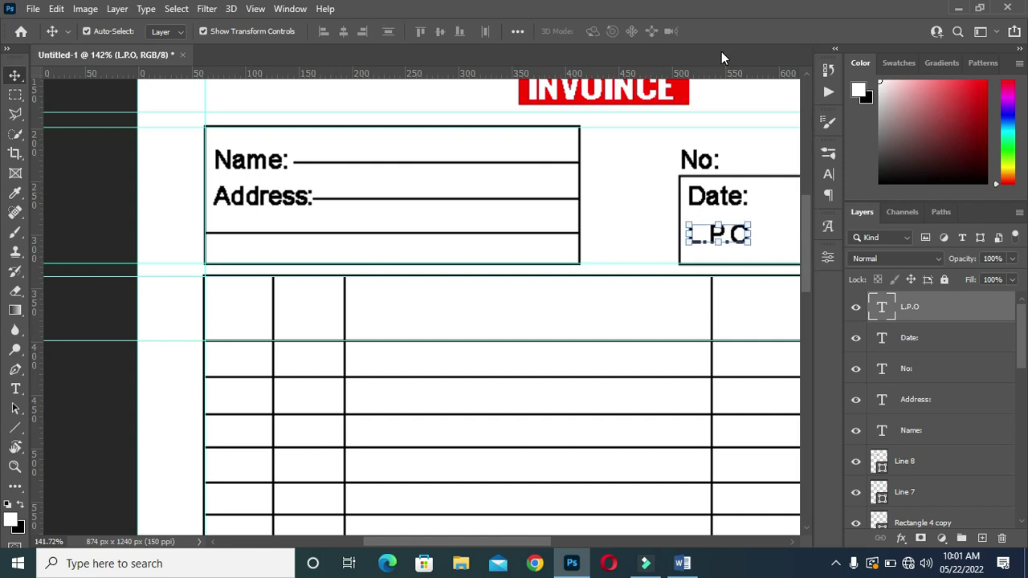
left_click(717, 200)
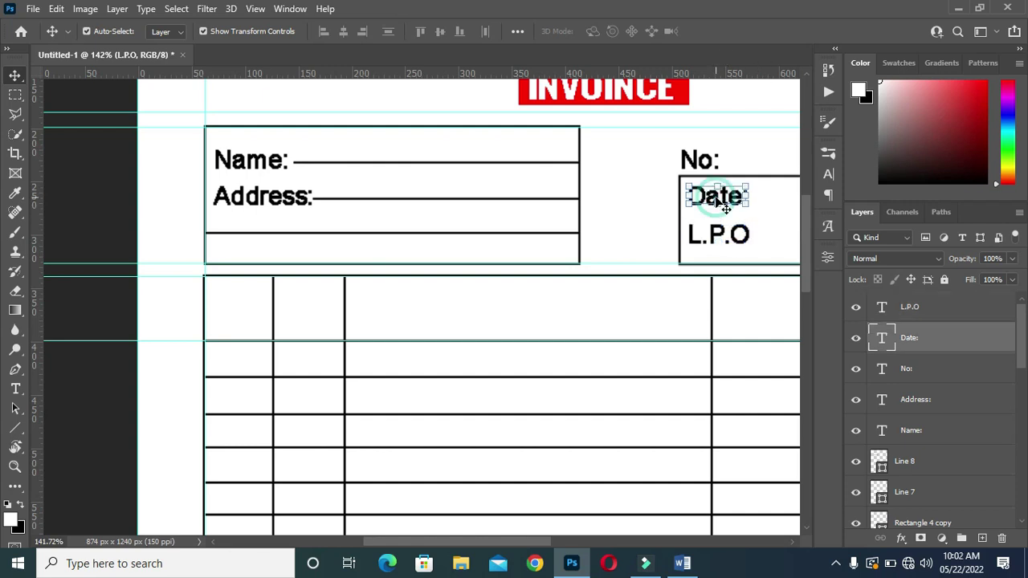
key("Down")
key("Down")
key("Down")
key("Down")
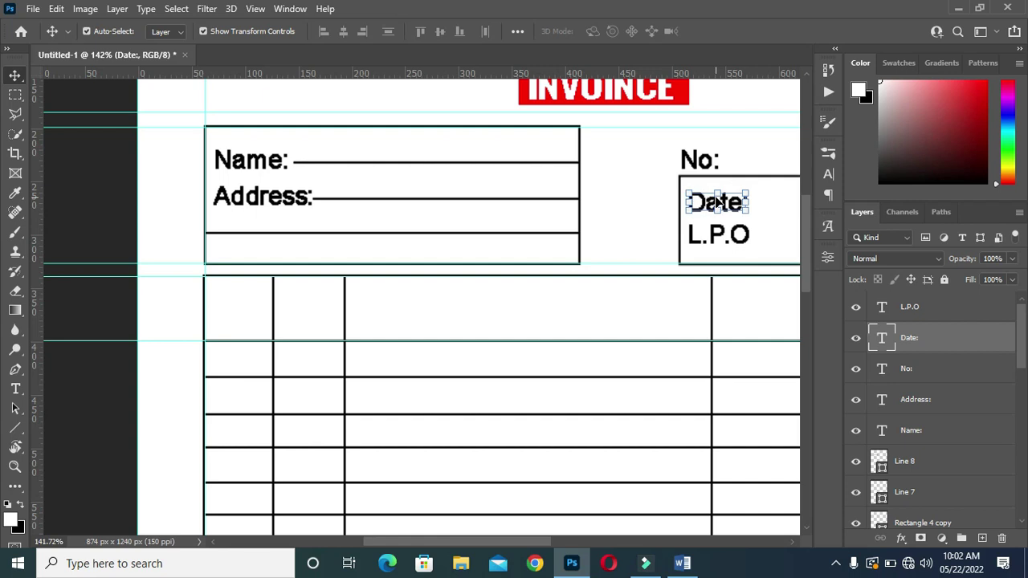
left_click(722, 238)
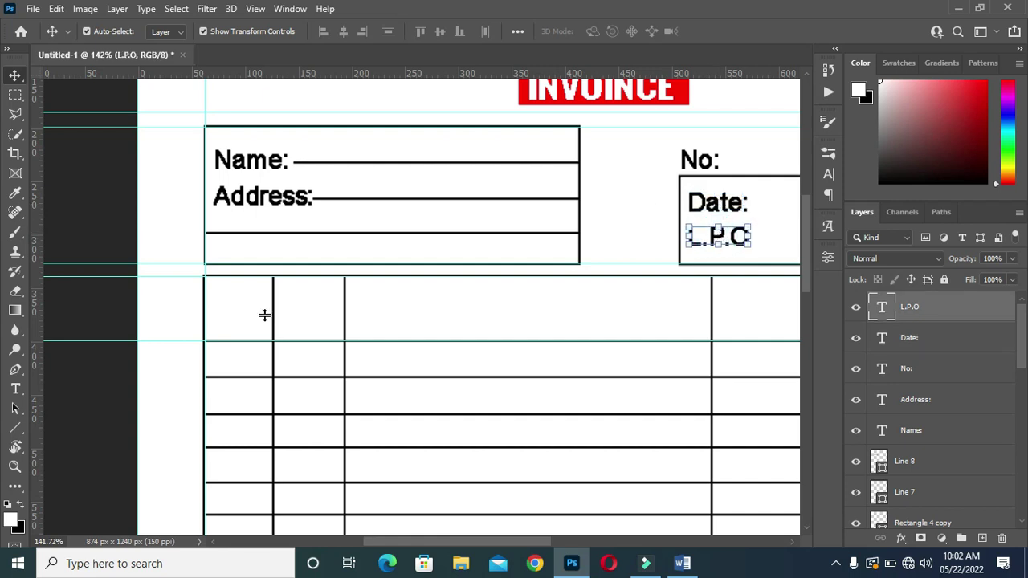
Nudge the "Date:" and "L.P.O" labels slightly up to balance their spacing within the right box
left_click_drag(462, 542, 543, 546)
left_click(401, 205)
key("Up")
key("Up")
key("Up")
key("Up")
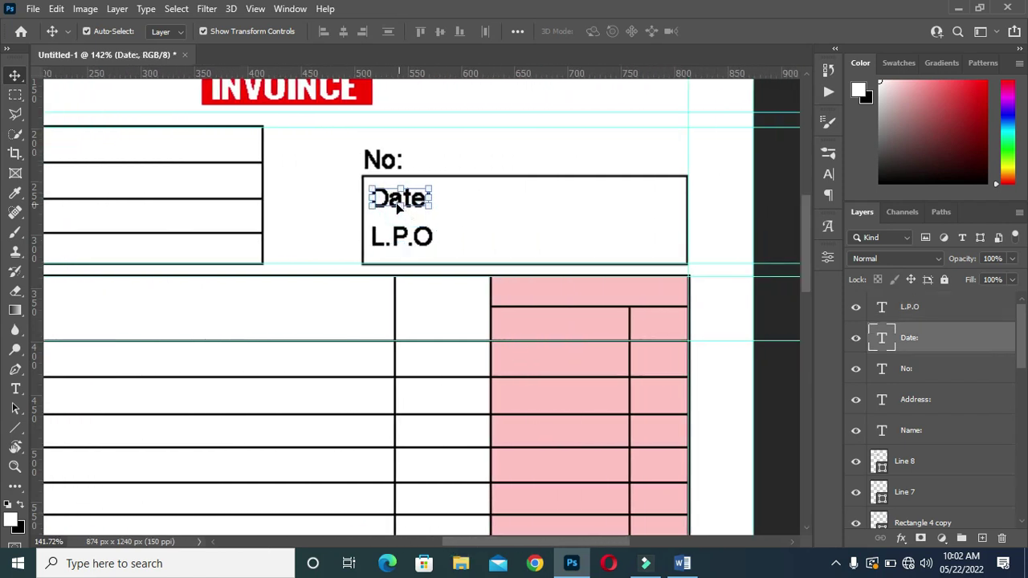
left_click(773, 206)
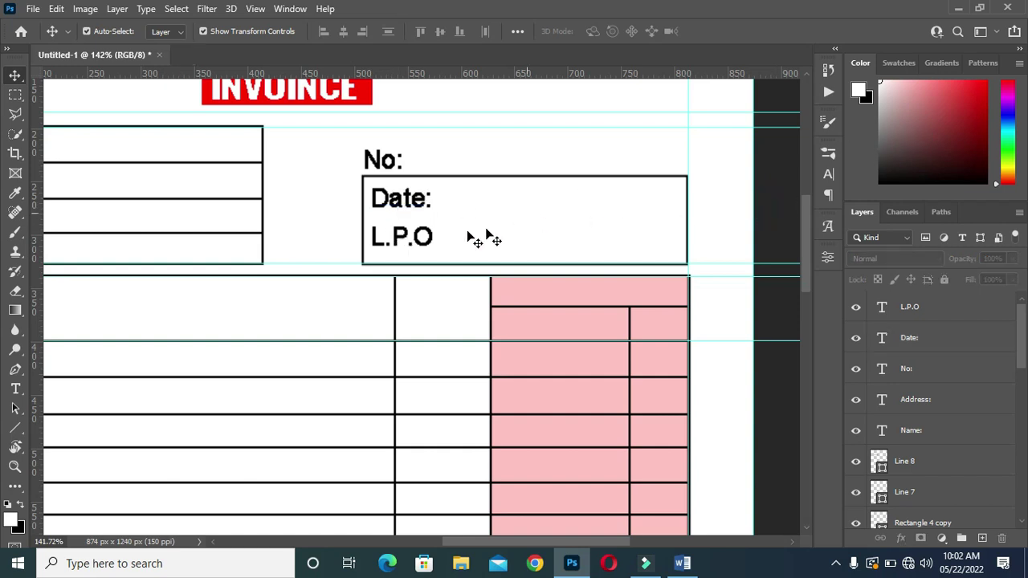
left_click(435, 251)
key("Up")
key("Up")
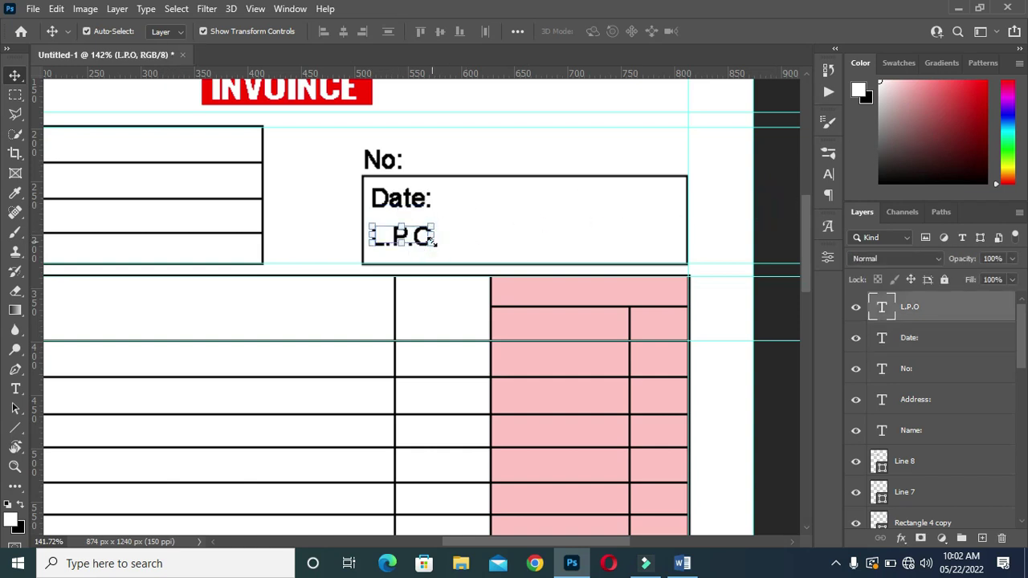
key("Up")
key("Up")
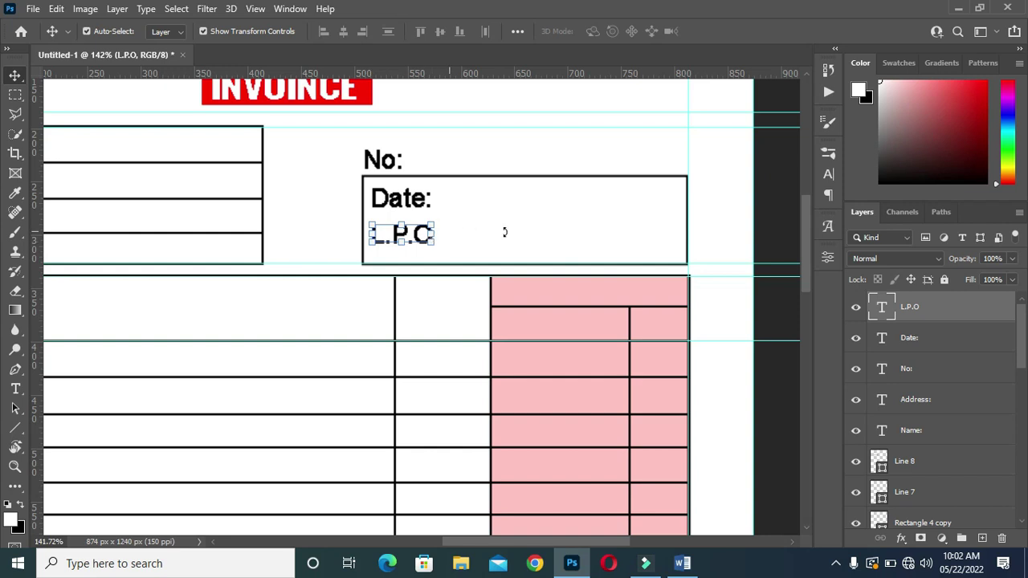
Try to add a colon after the "L.P.O" label text
double_click(423, 224)
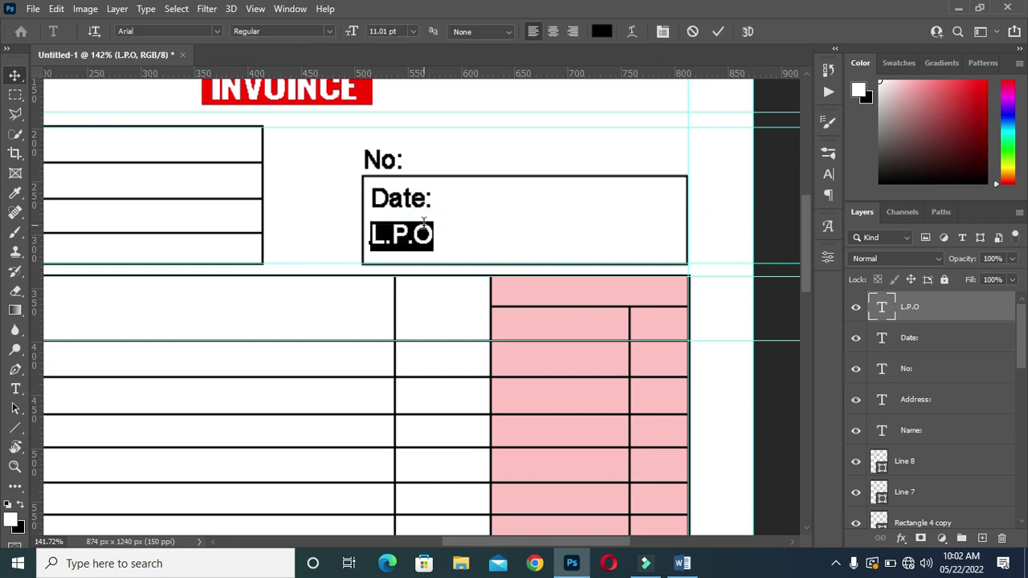
left_click(423, 224)
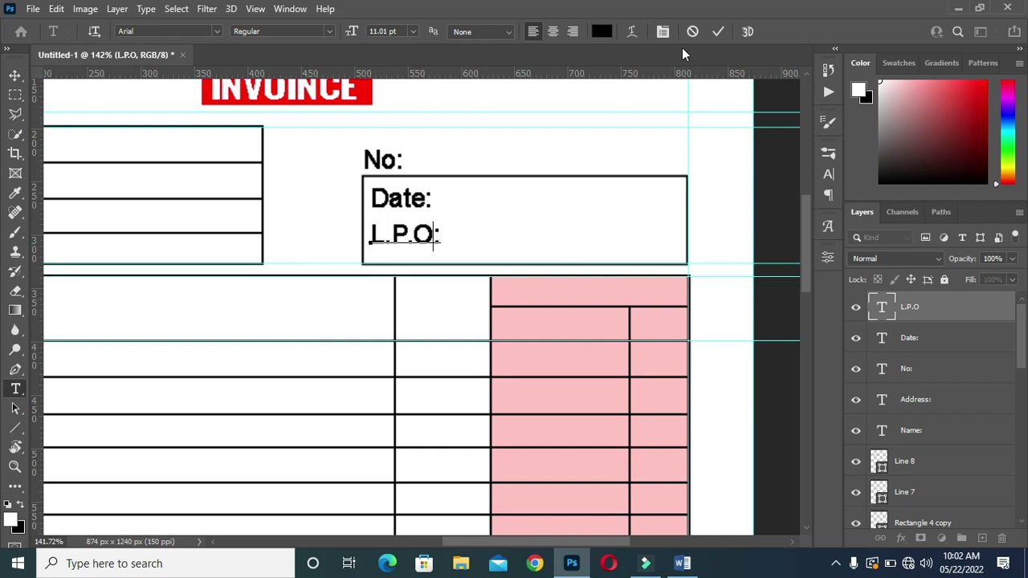
left_click(717, 30)
left_click(16, 75)
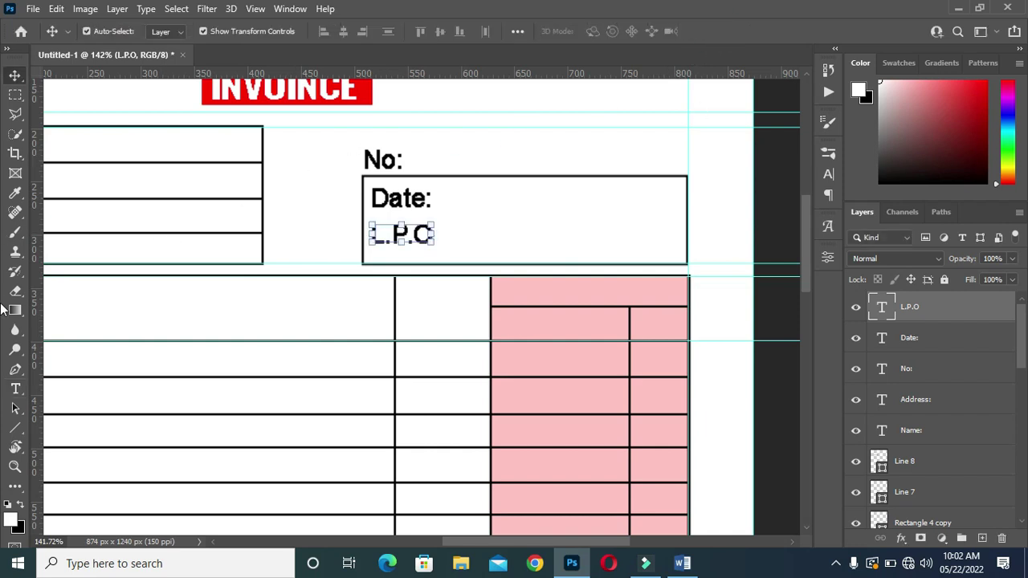
Draw a horizontal line about 235 px long from the "L.P.O" label to the box's right edge, with a 2 px stroke
left_click(15, 426)
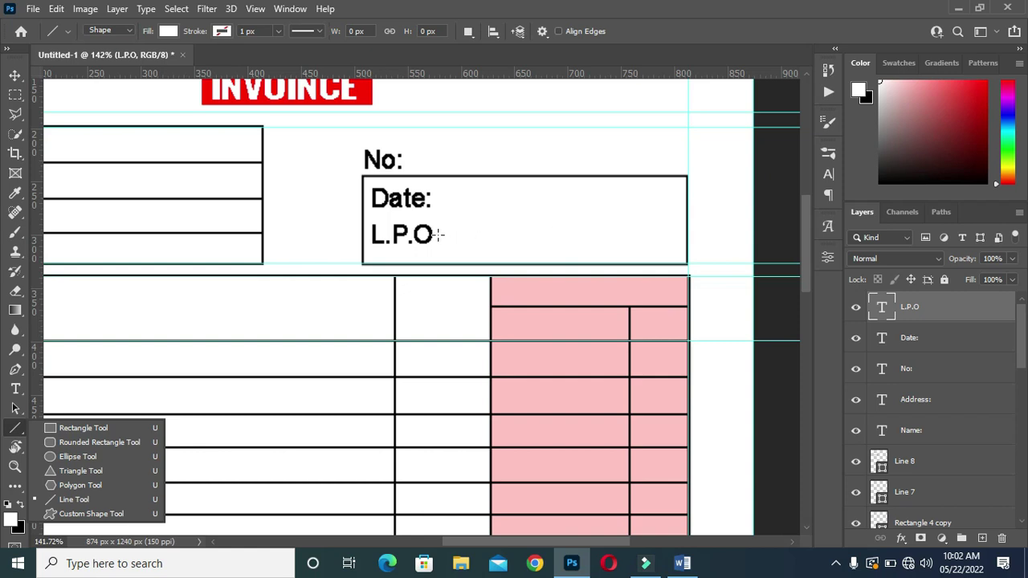
left_click_drag(438, 234, 637, 237)
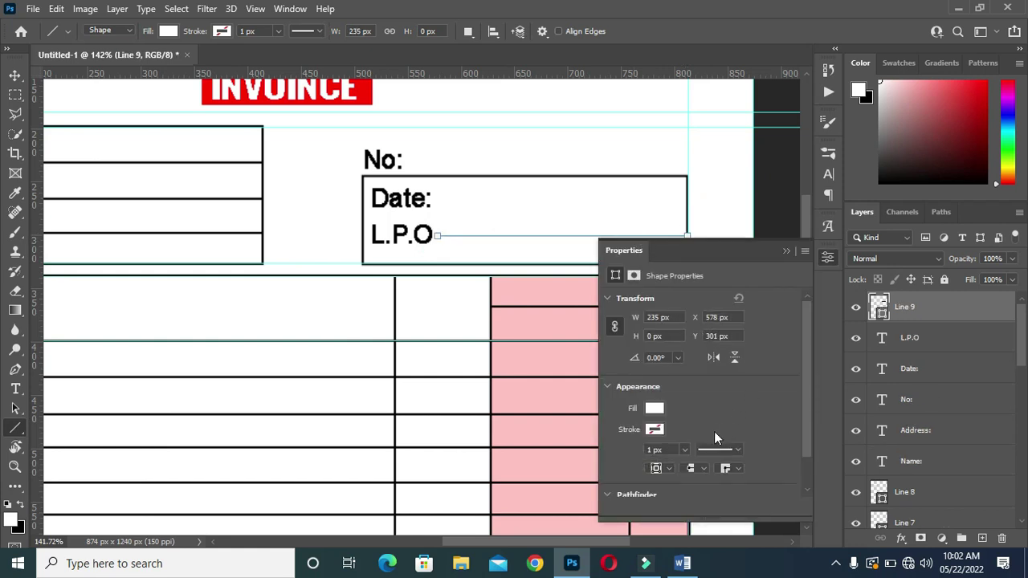
left_click(668, 449)
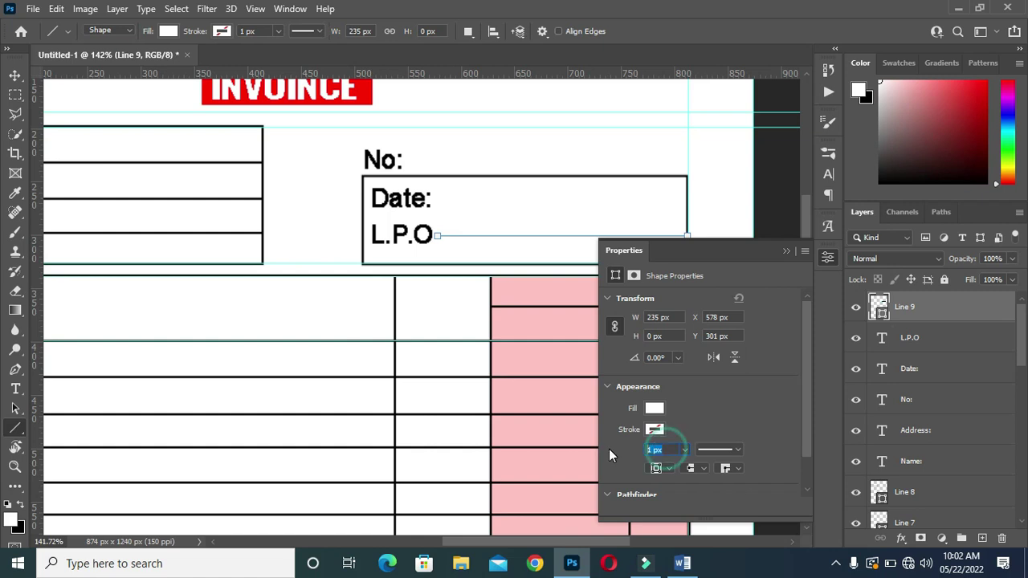
type("2")
key("Return")
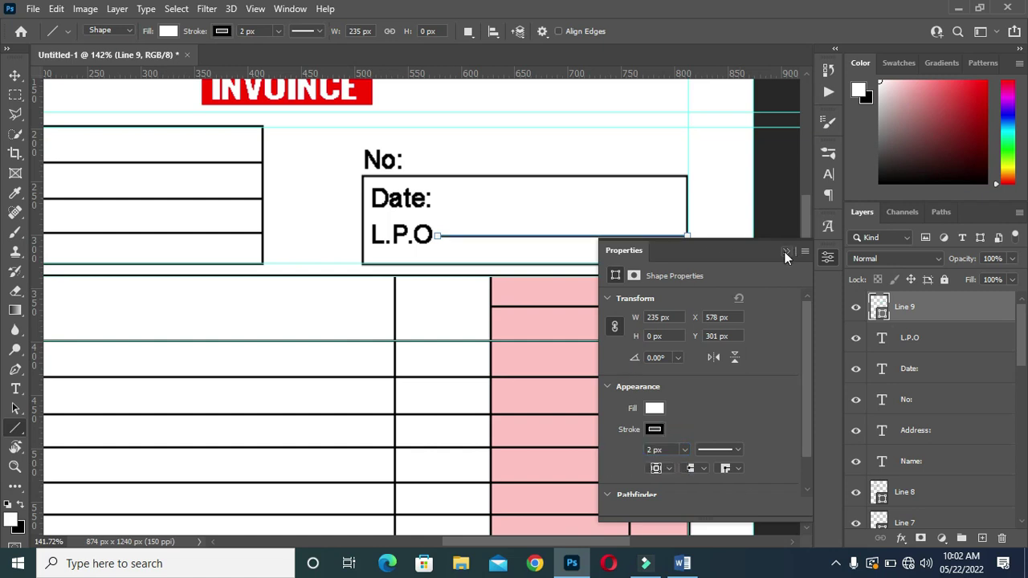
left_click(785, 253)
left_click(16, 75)
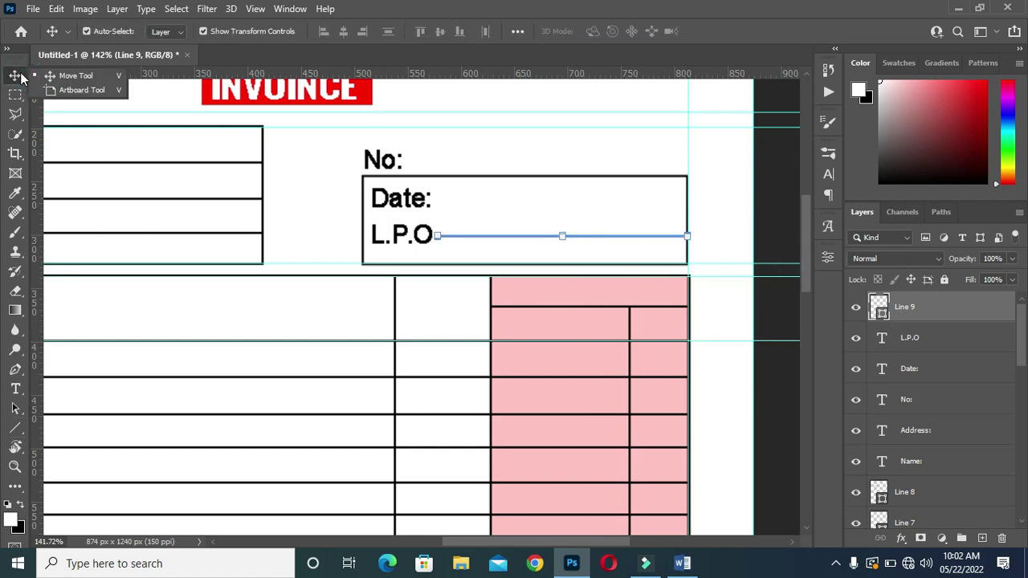
left_click(74, 76)
left_click(941, 308)
left_click(769, 237)
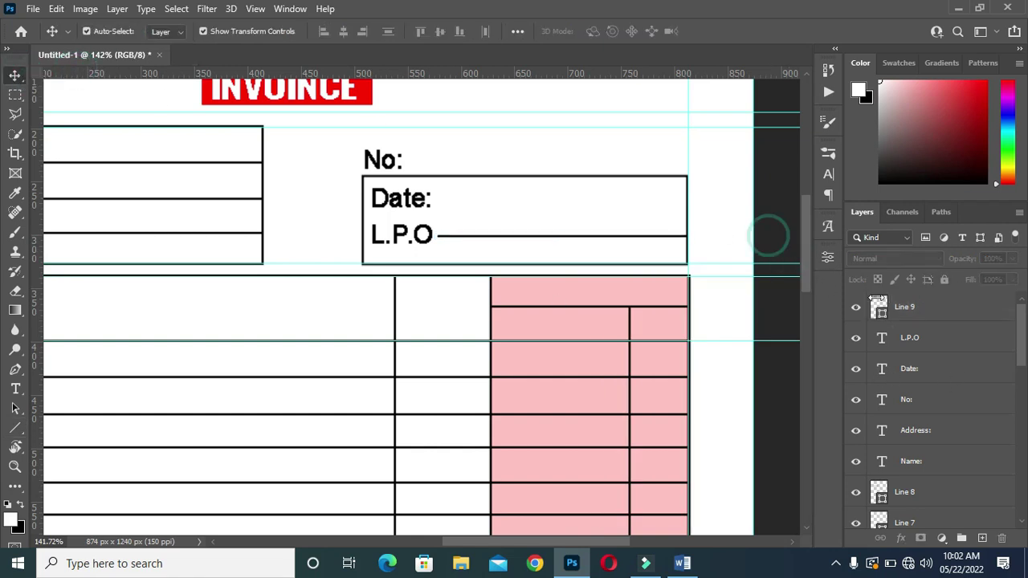
Duplicate the "L.P.O" line and place the copy beside "Date:", nudged down toward the base of the text
left_click(925, 315)
left_click_drag(926, 315, 981, 538)
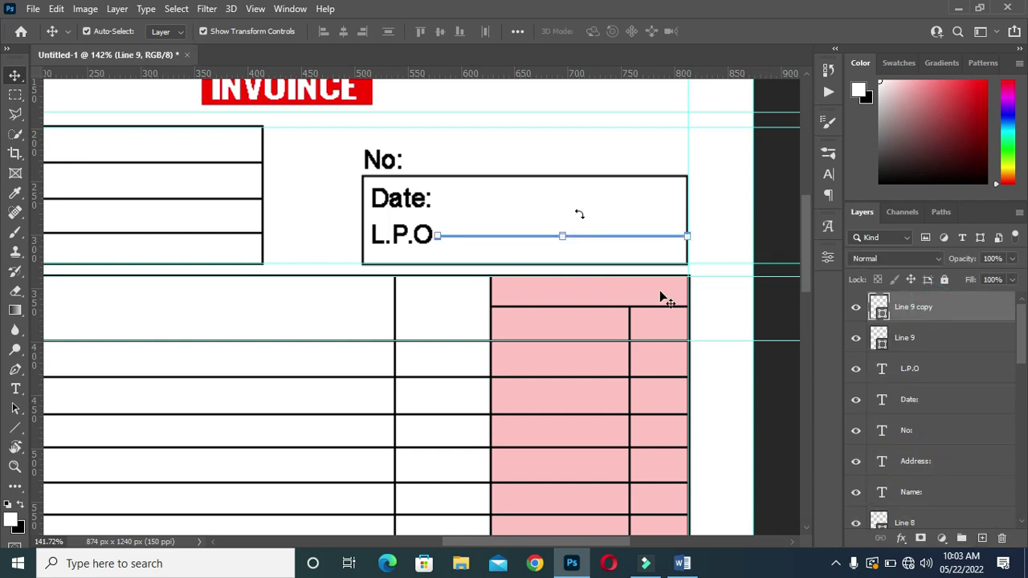
left_click_drag(597, 240, 593, 207)
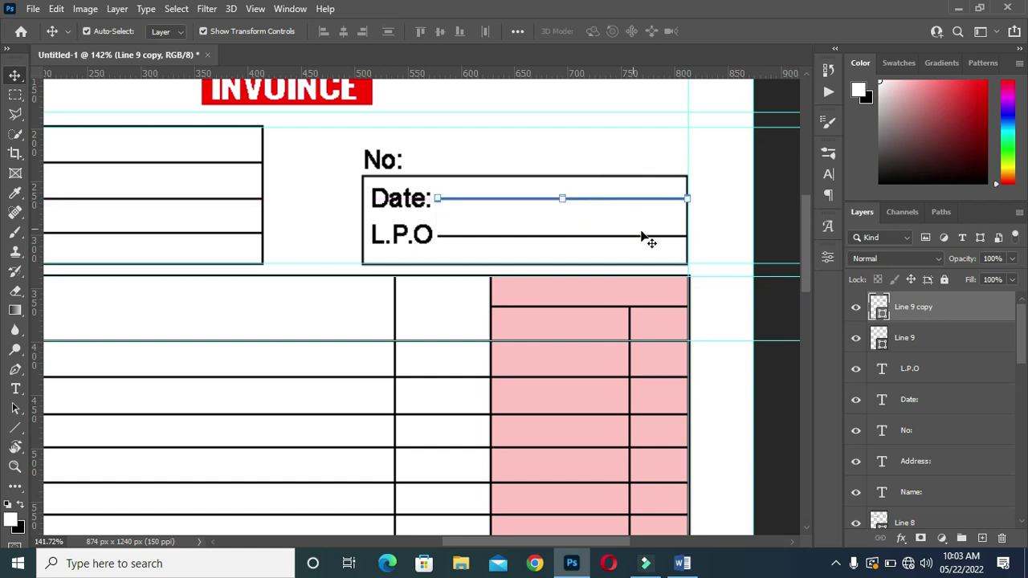
key("Down")
key("Down")
key("Down")
key("Down")
key("Down")
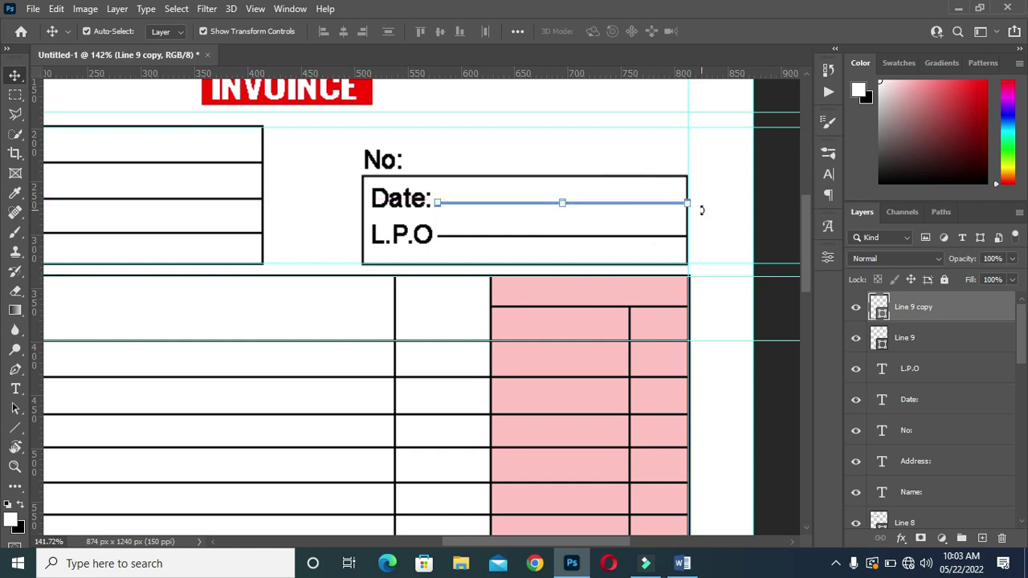
left_click(768, 199)
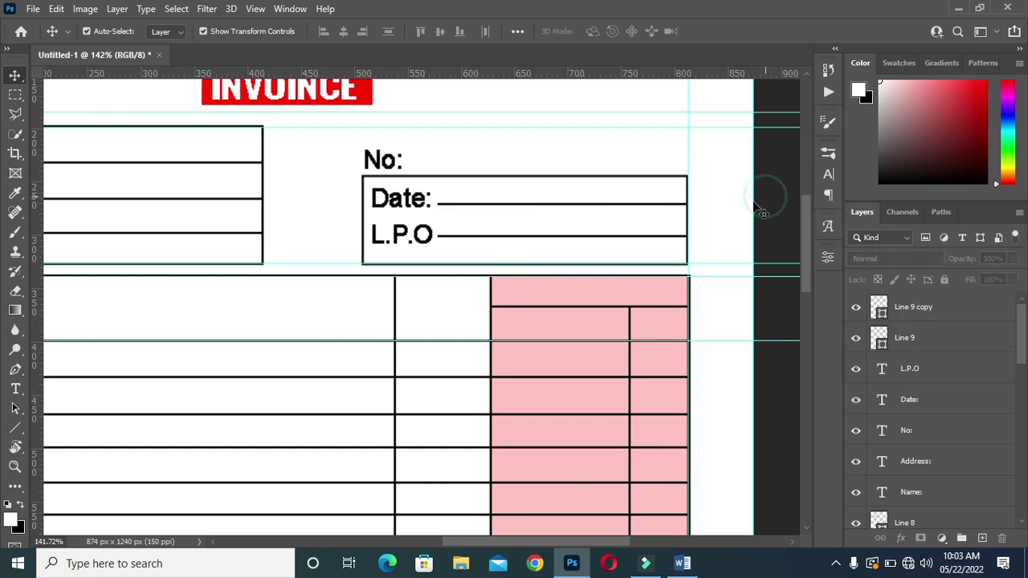
Copy the "S/N" heading from the Word document and return to Photoshop
scroll(486, 227, "down", 3)
scroll(486, 227, "down", 2)
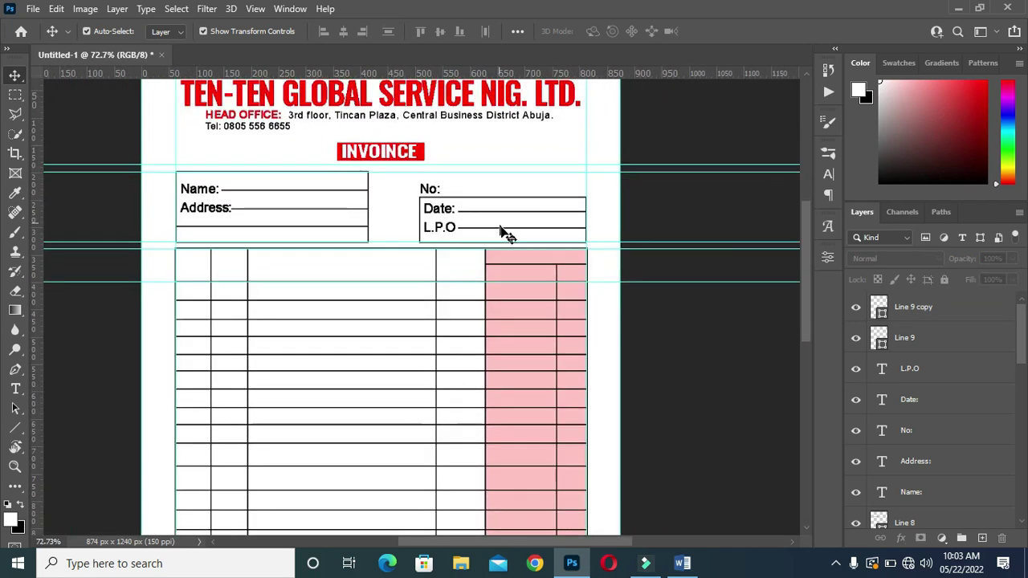
scroll(343, 287, "up", 1)
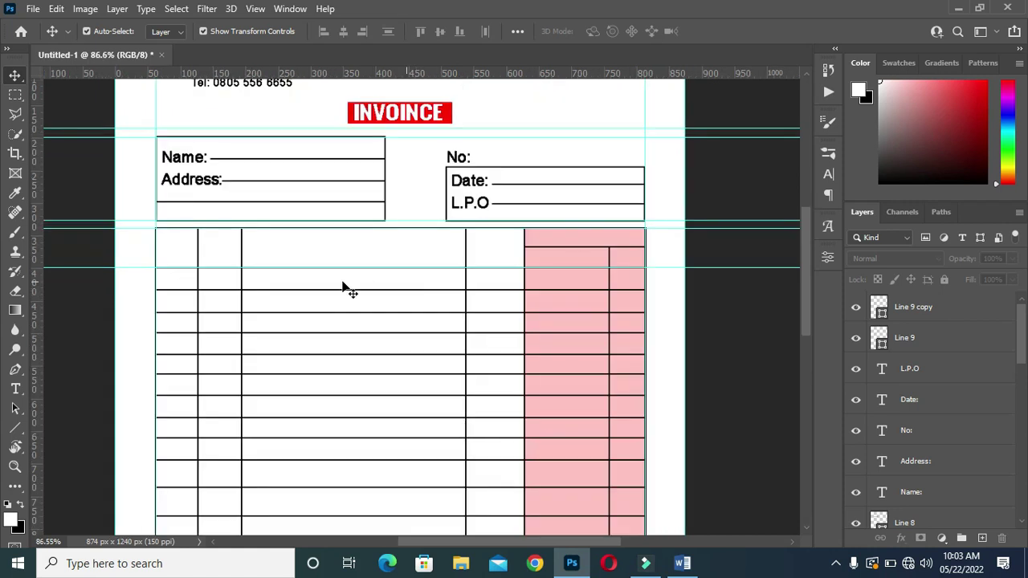
left_click(682, 563)
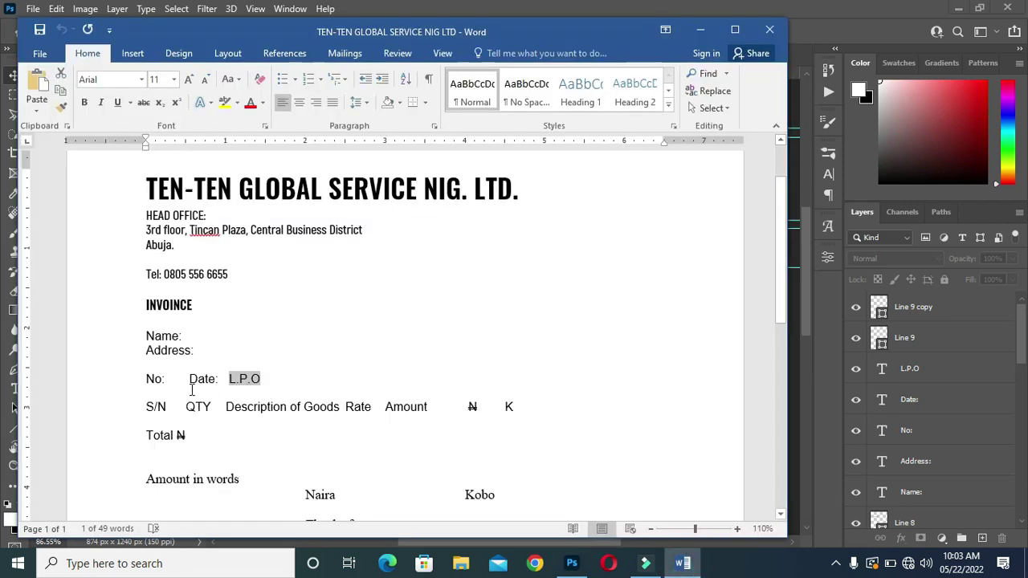
left_click_drag(144, 406, 176, 407)
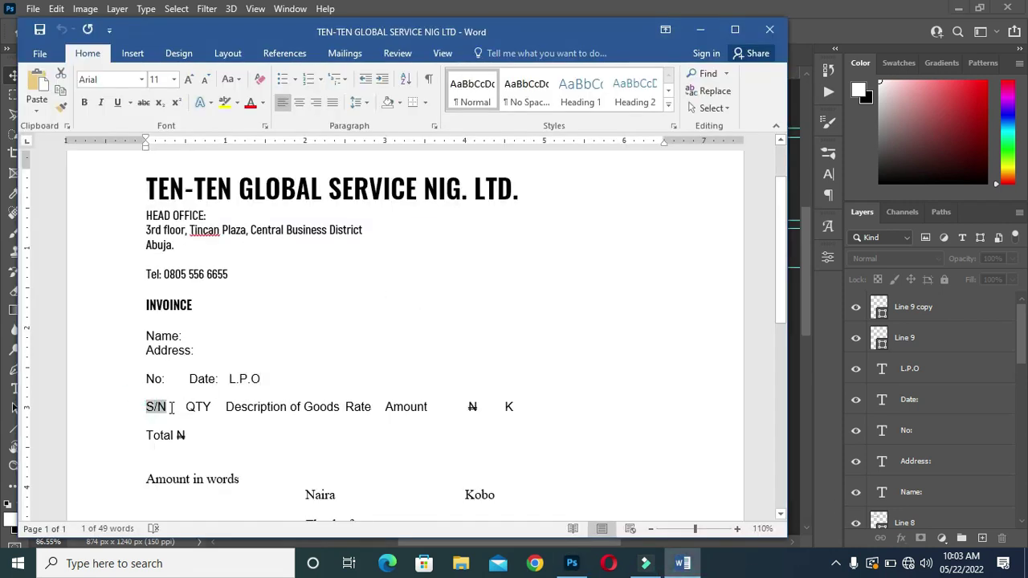
left_click(707, 29)
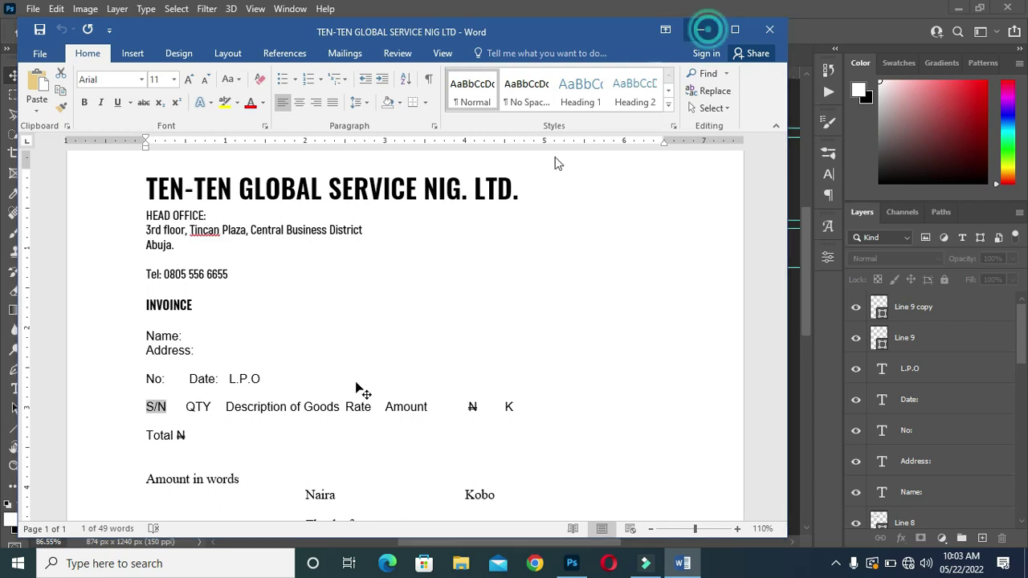
Duplicate the "L.P.O" label, place the copy in the table's first header cell, and replace its text with "S/N"
left_click(561, 183)
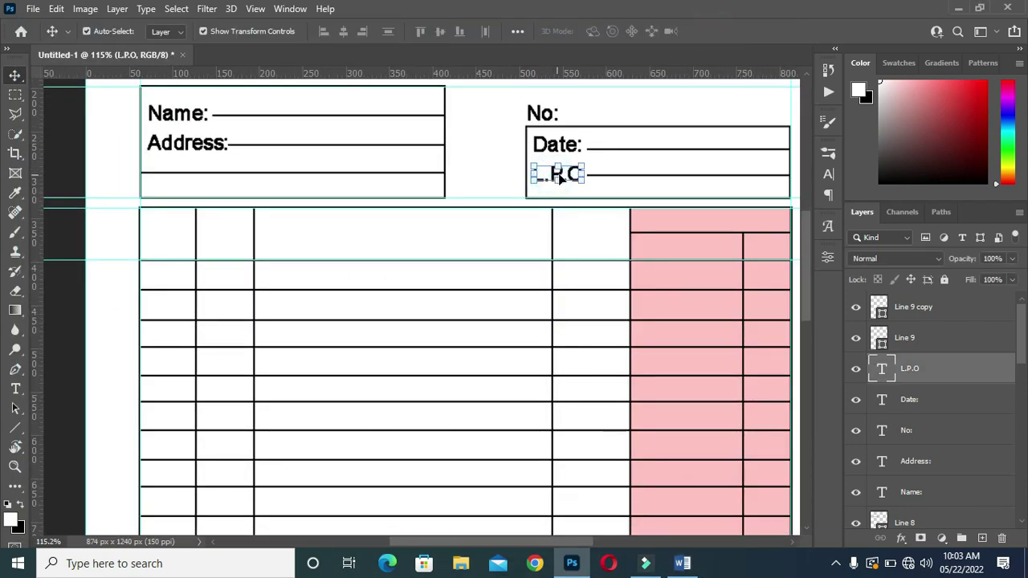
left_click_drag(932, 379, 982, 538)
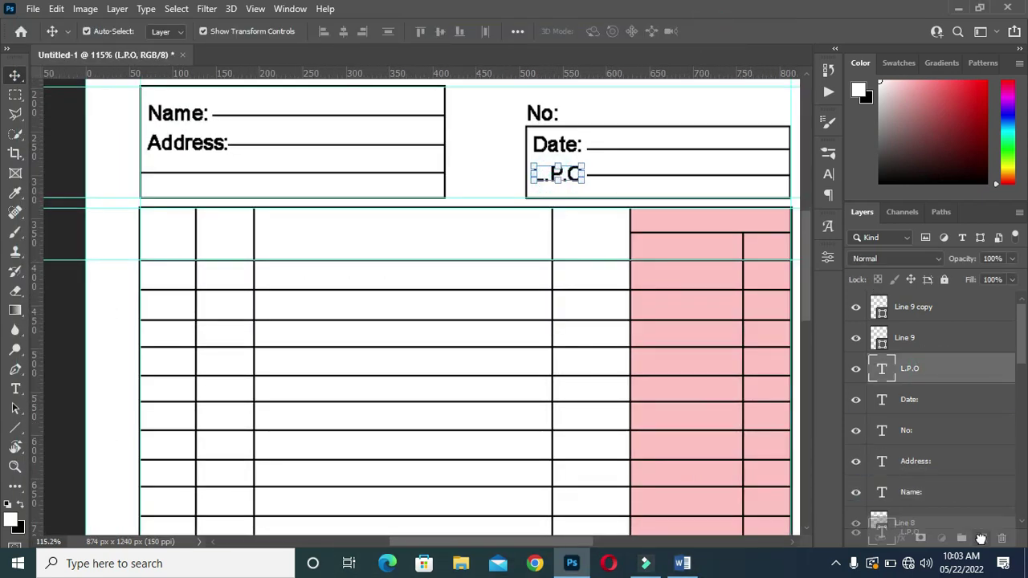
left_click_drag(569, 175, 179, 240)
double_click(178, 239)
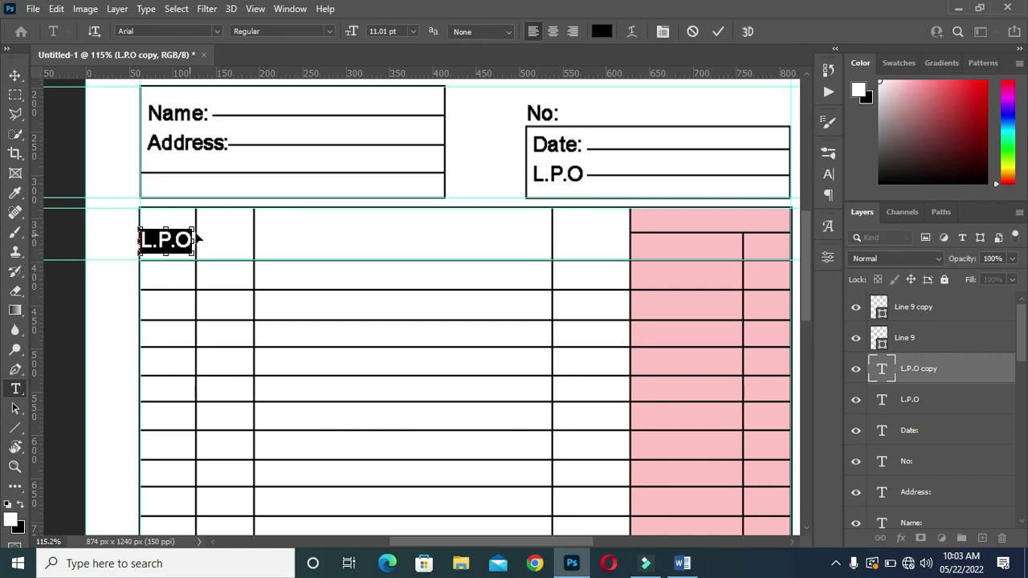
type("S/N")
left_click(720, 31)
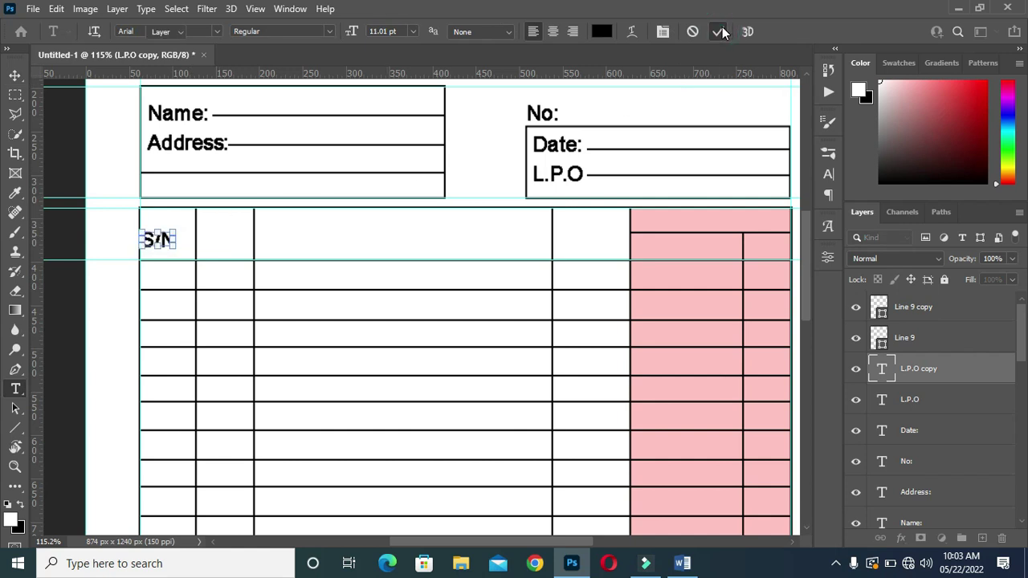
Nudge the "S/N" heading right to center it in its cell and bring its layer to the top of the stack
key("Right")
key("Right")
key("Right")
key("Right")
key("Right")
key("Right")
key("Right")
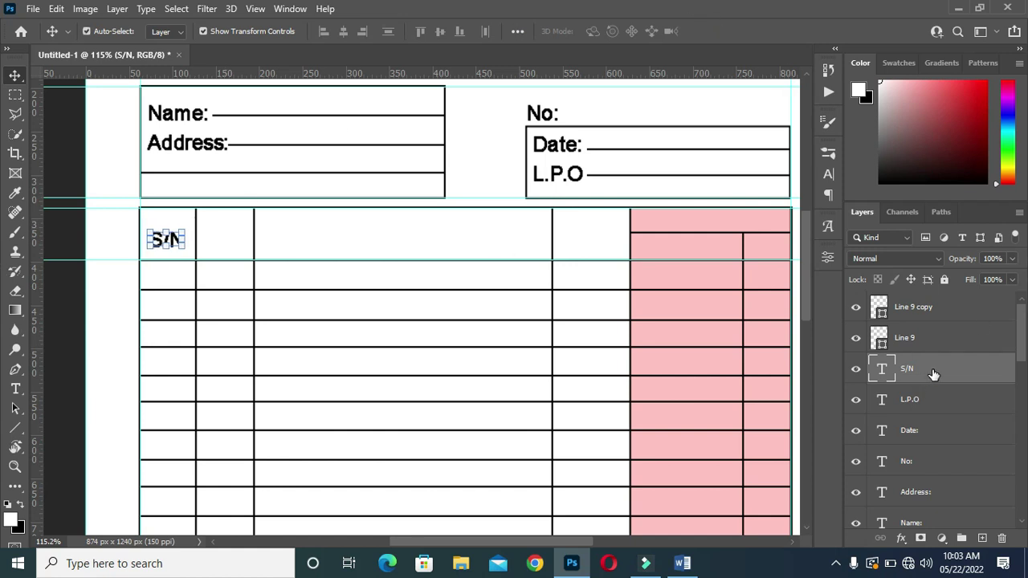
left_click_drag(941, 374, 951, 302)
Duplicate the "S/N" heading into the second column and replace the copy's text with "QTY" copied from the Word document
left_click_drag(944, 306, 982, 538)
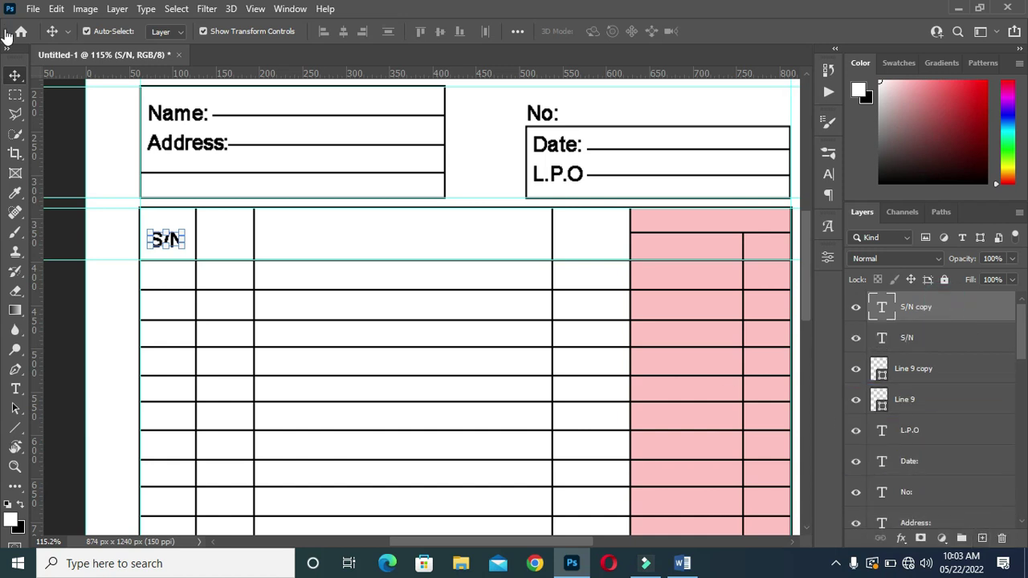
left_click_drag(170, 239, 243, 238)
double_click(225, 241)
left_click(679, 563)
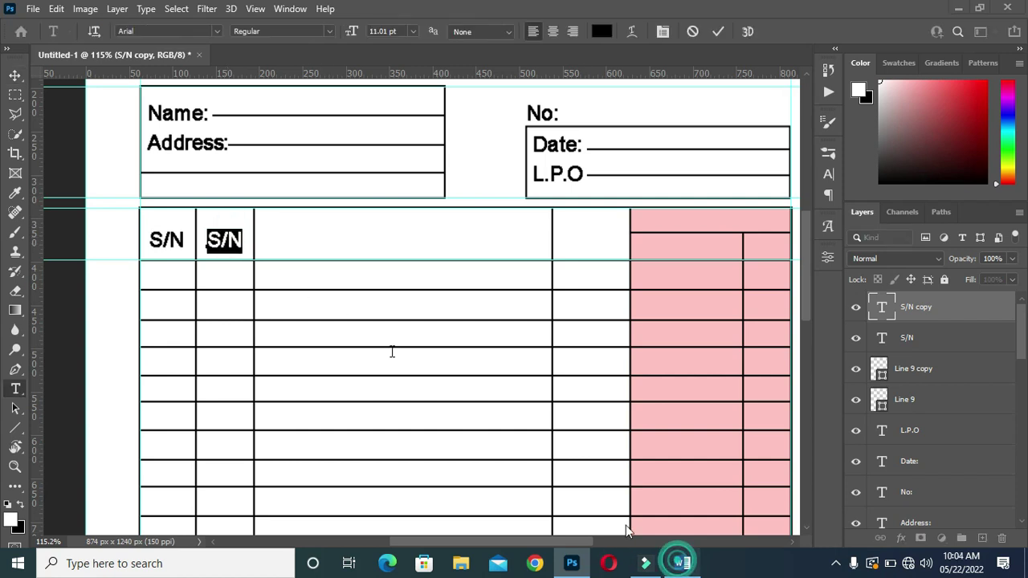
left_click_drag(184, 407, 209, 407)
key("ctrl+c")
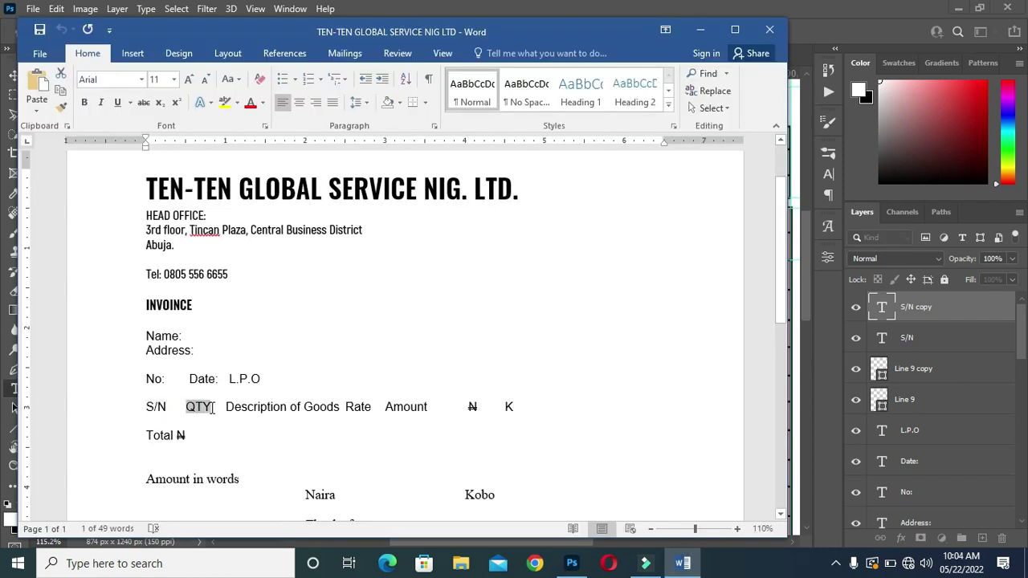
left_click(960, 32)
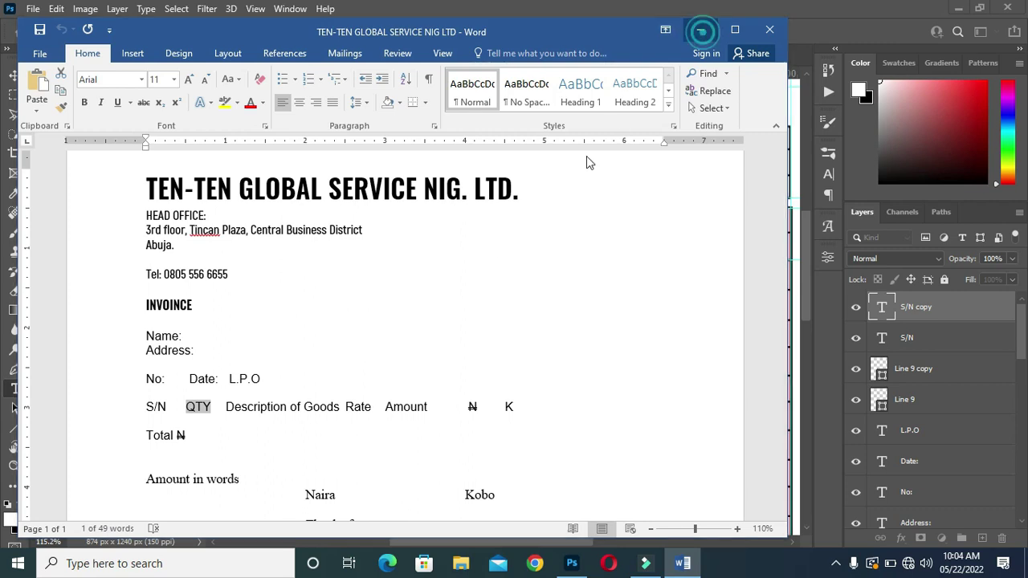
key("ctrl+v")
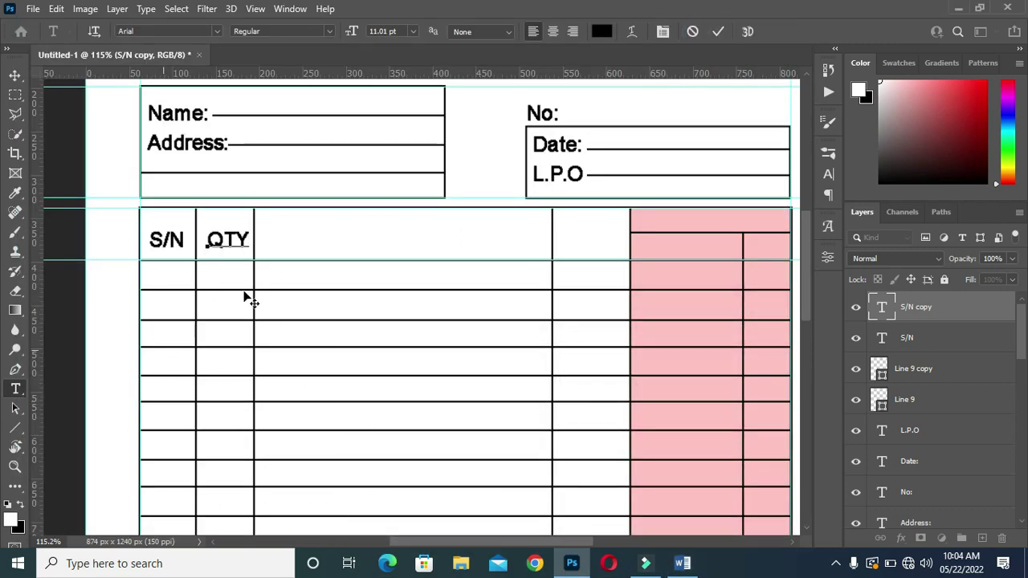
Copy the "Description of Goods" heading from the Word document and return to Photoshop
left_click(682, 564)
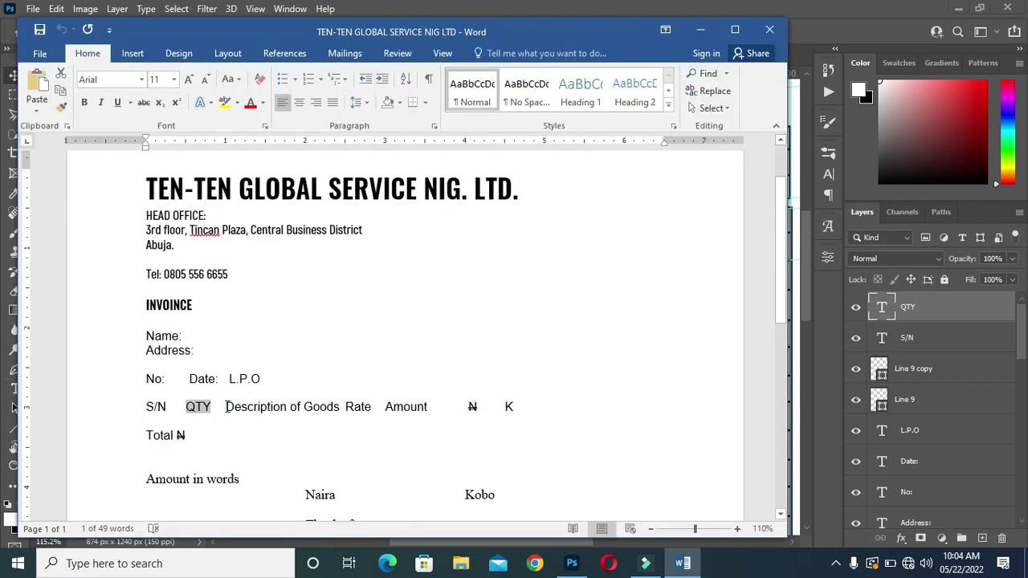
left_click_drag(226, 407, 377, 412)
key("ctrl+c")
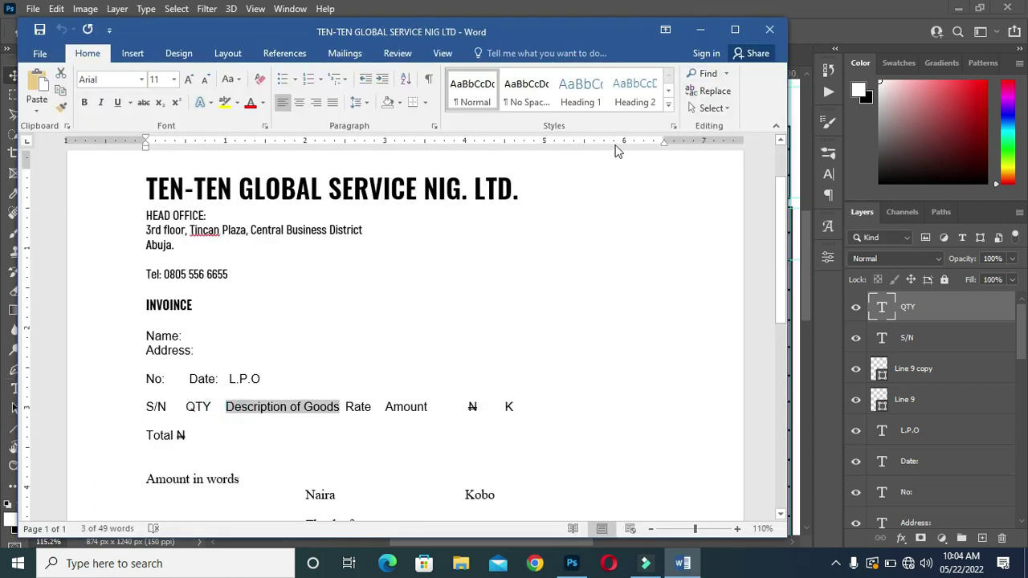
left_click(699, 30)
Duplicate the "QTY" heading into the wide third column and replace the copy's text with the copied "Description of Goods"
left_click_drag(953, 313, 982, 538)
left_click_drag(221, 243, 277, 244)
left_click(290, 238)
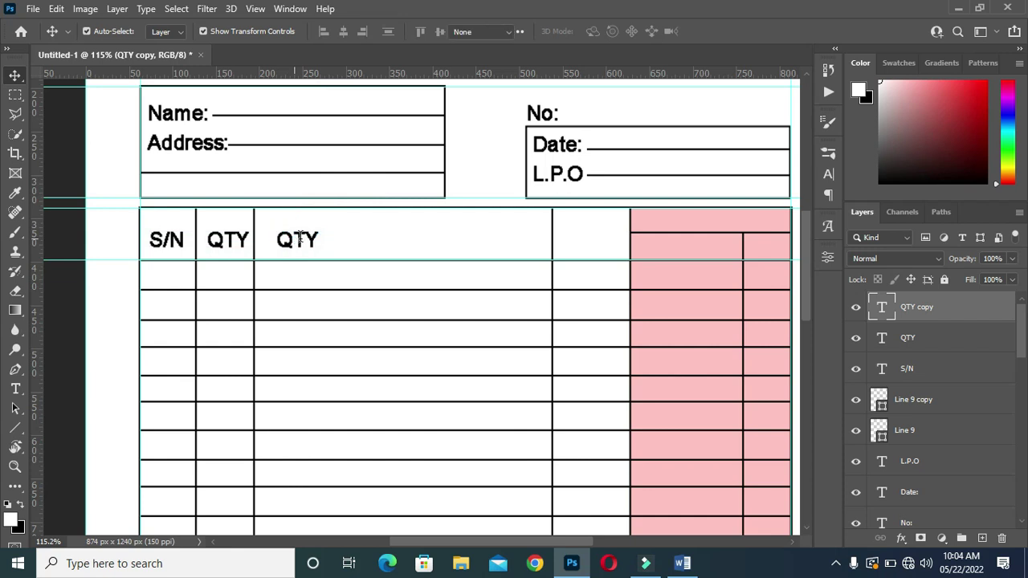
double_click(299, 238)
key("ctrl+v")
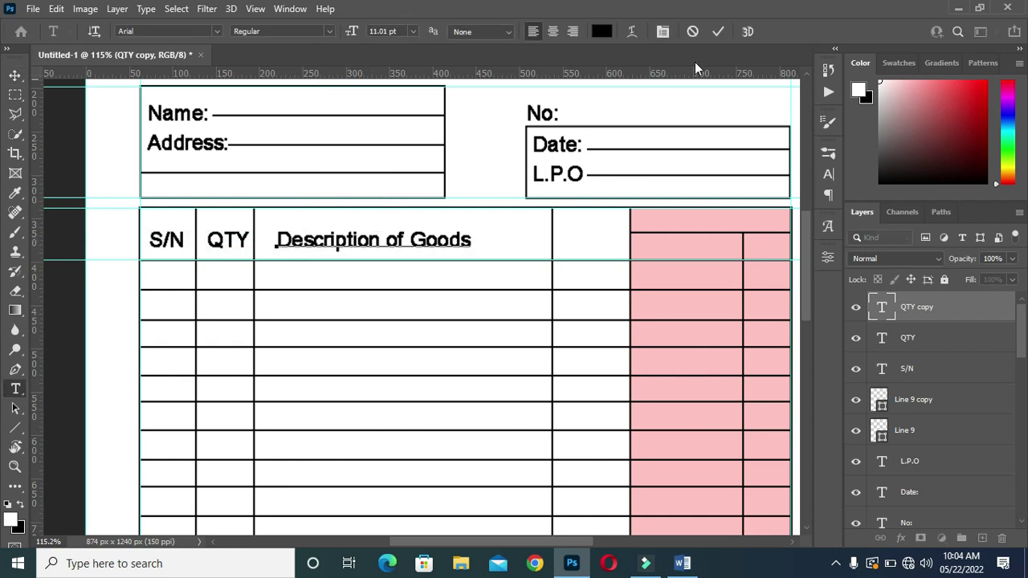
left_click(720, 32)
key("v")
Move the "Description of Goods" heading right to center it in the third column's header cell
scroll(500, 232, "down", 3)
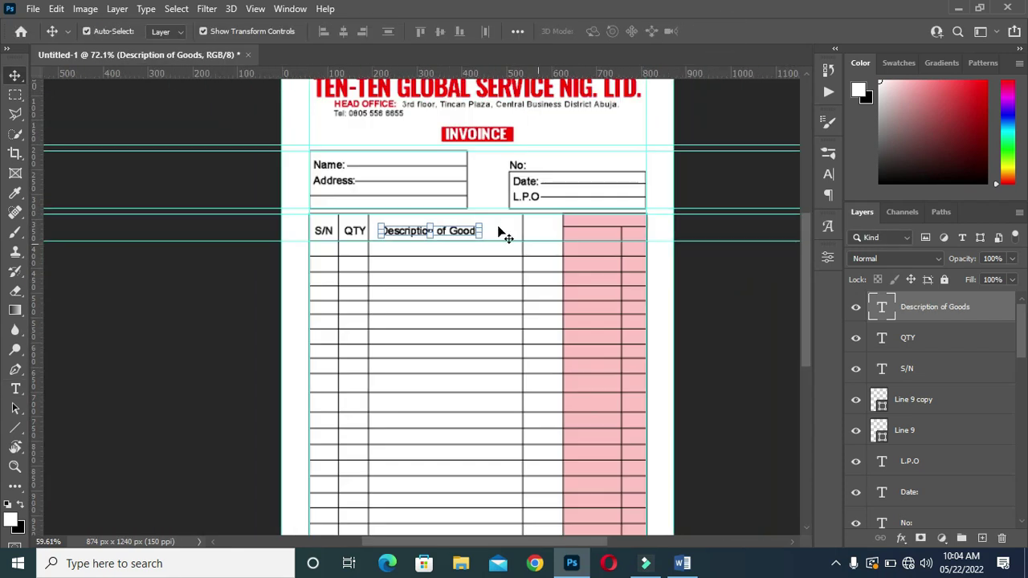
scroll(458, 249, "up", 3)
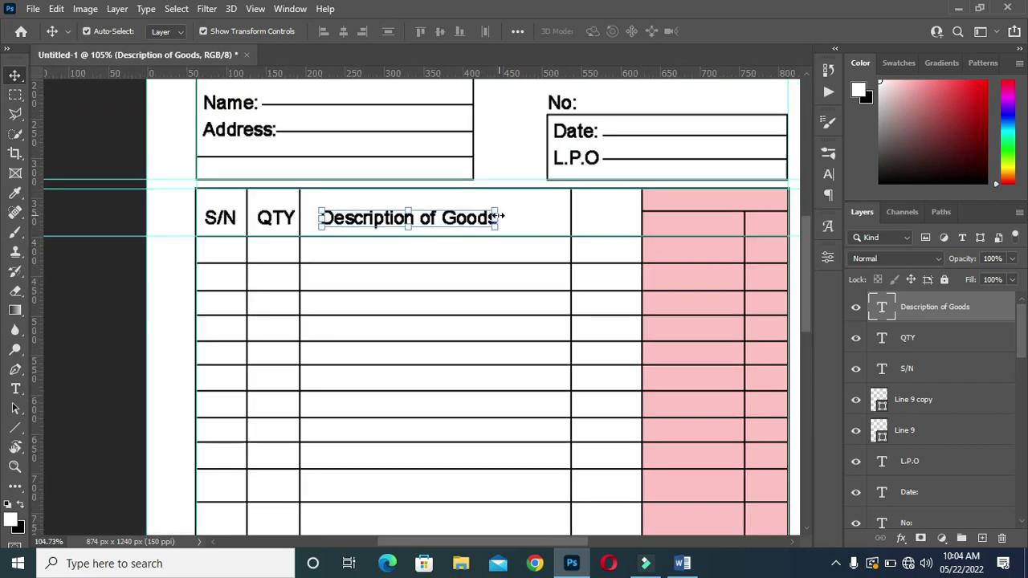
left_click_drag(456, 226, 485, 226)
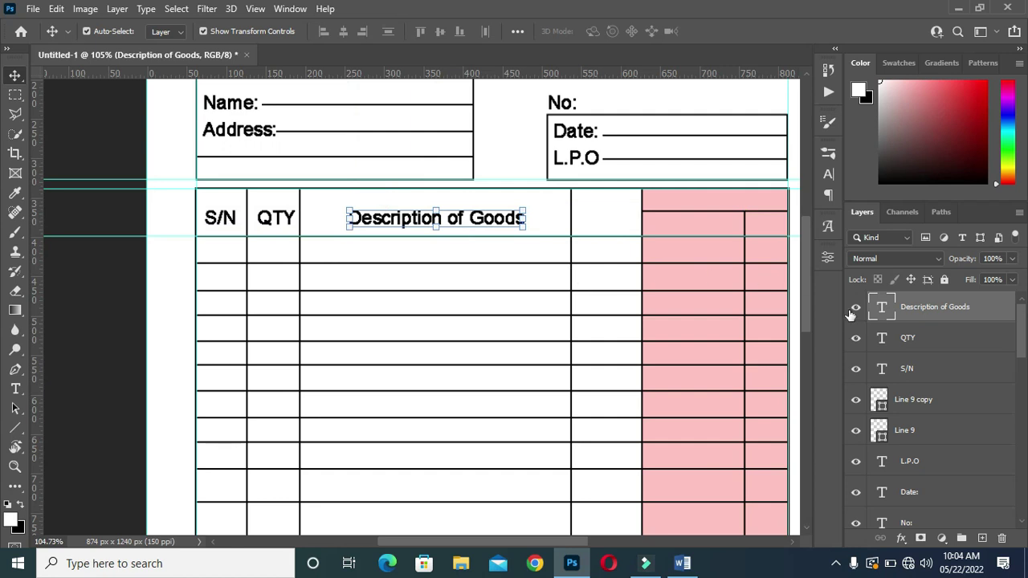
Duplicate the "Description of Goods" heading to start in the fourth column, and copy "Rate" from the Word document
left_click_drag(964, 339, 981, 538)
left_click_drag(484, 218, 718, 232)
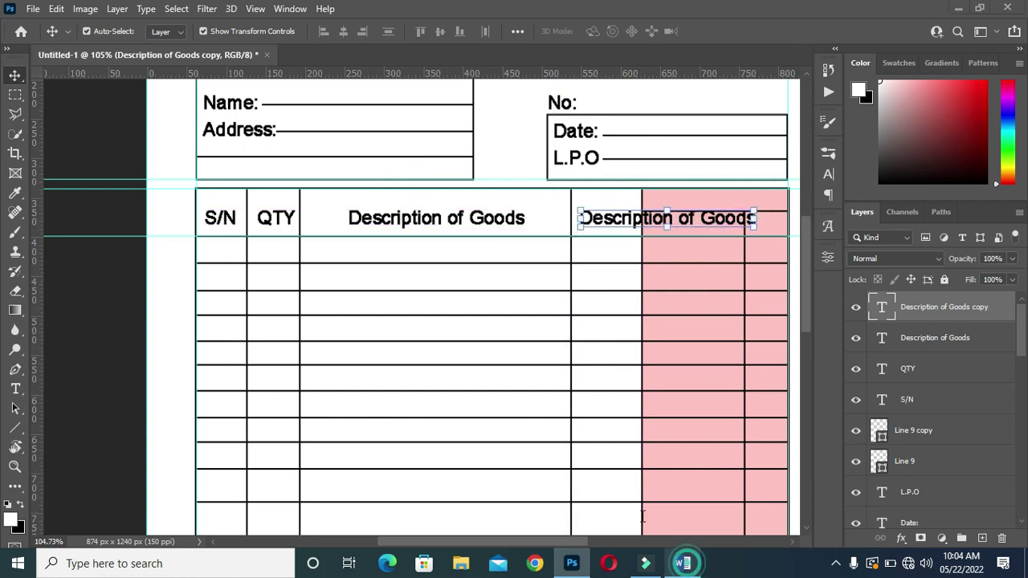
left_click(683, 563)
left_click_drag(346, 406, 375, 406)
key("ctrl+c")
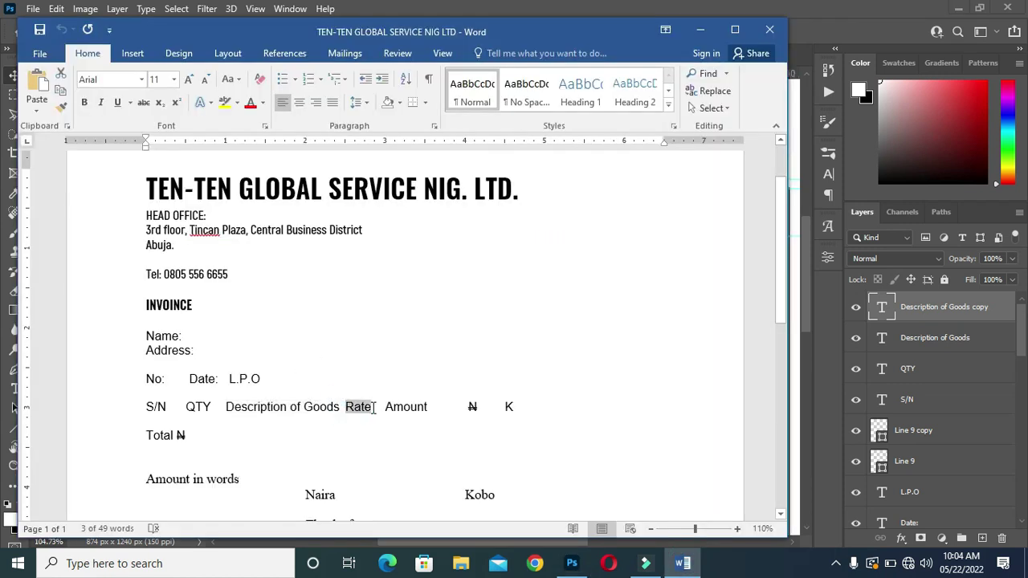
left_click(700, 29)
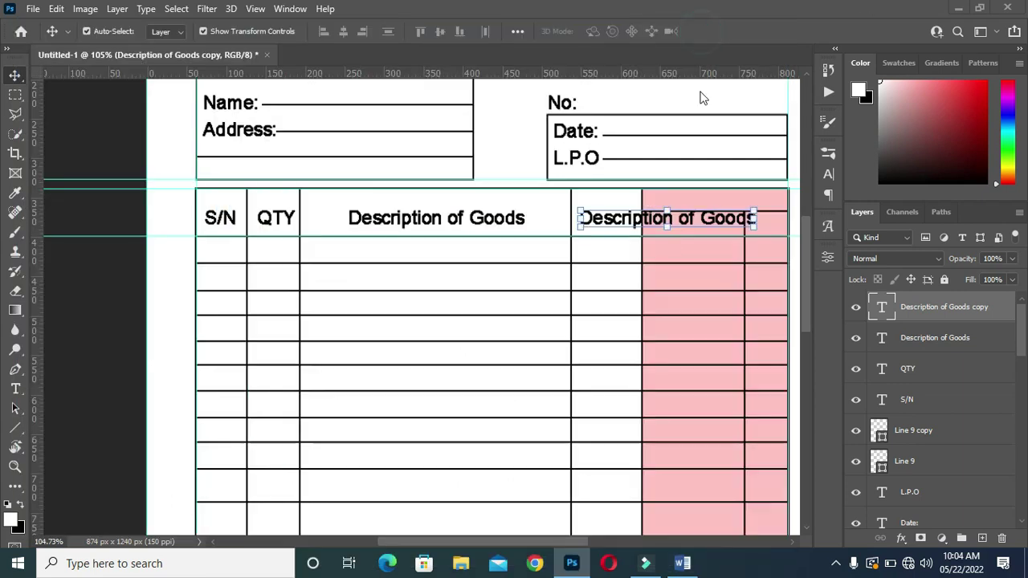
Replace all the text of the duplicated heading in the fourth column with the copied "Rate"
double_click(613, 219)
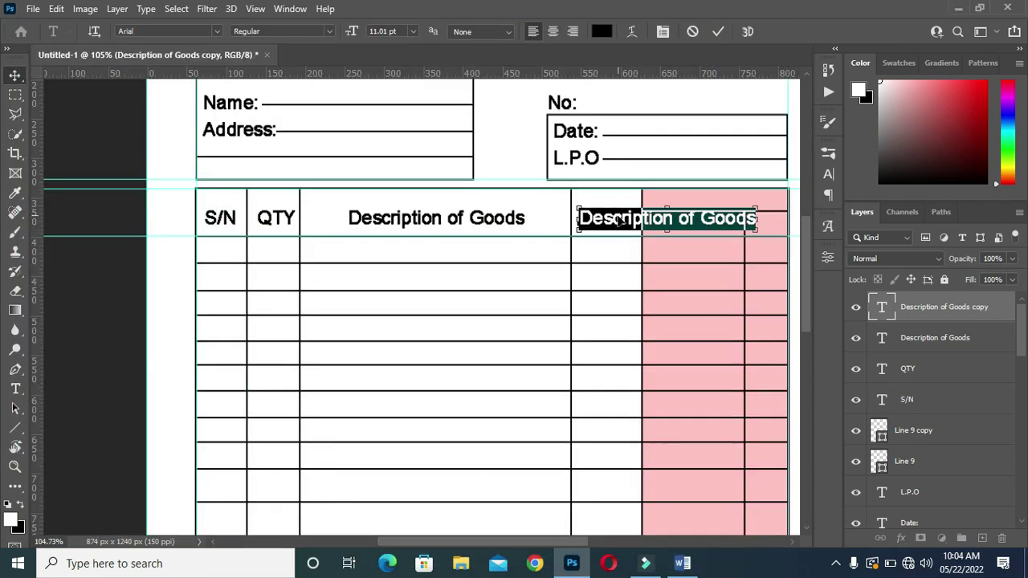
left_click(620, 220)
key("ctrl+a")
key("ctrl+v")
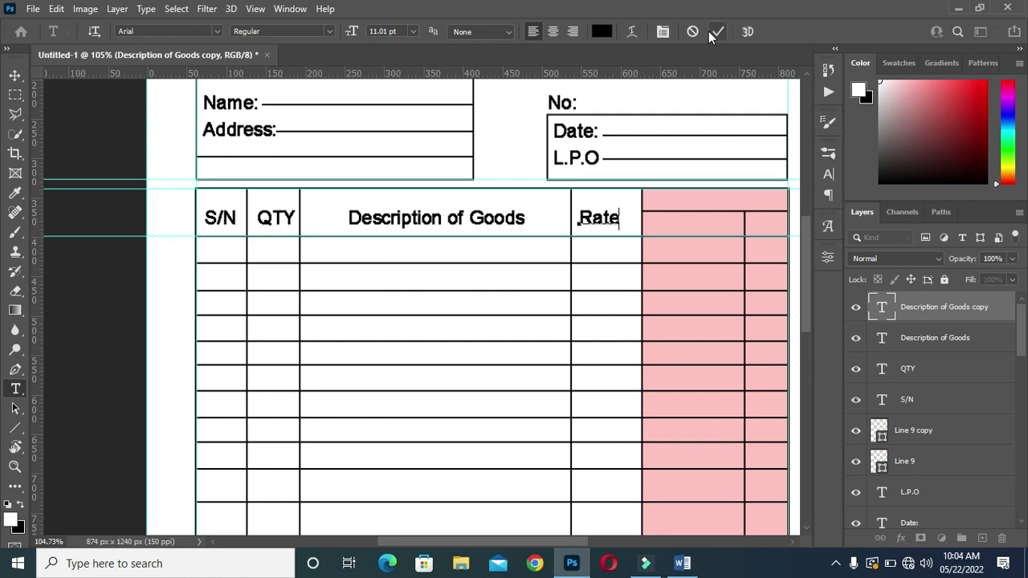
key("ctrl")
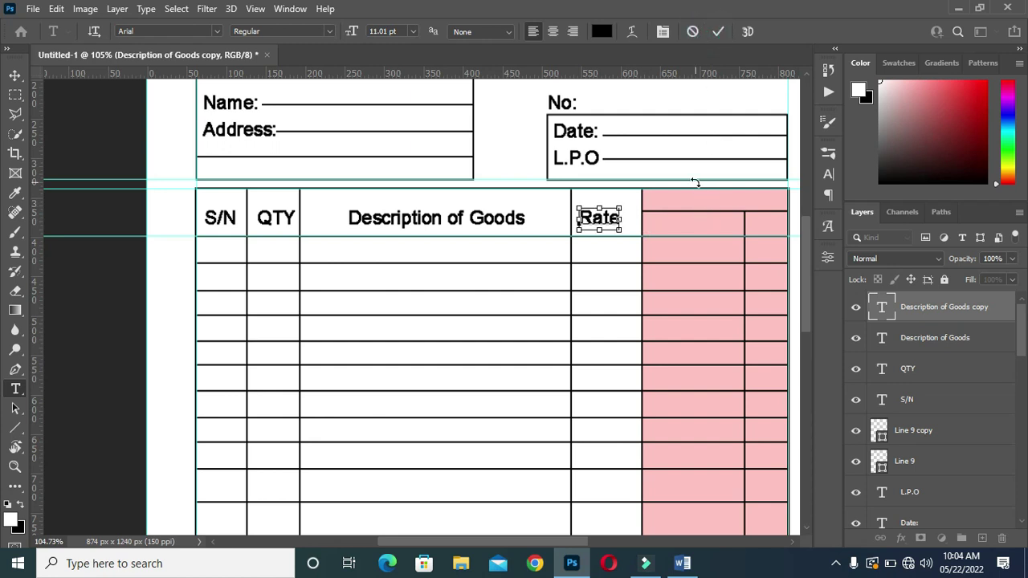
key("ctrl+Return")
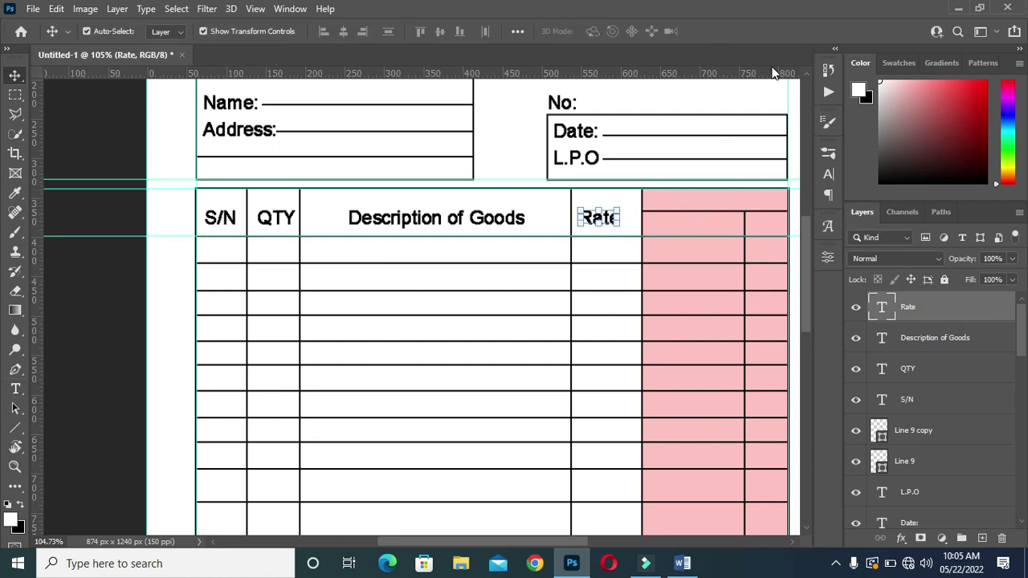
Nudge the "Rate" heading right until it is centered in the fourth column's header cell
key("Right")
key("Right")
key("Right")
key("Right")
key("Right")
key("Right")
key("Right")
key("Right")
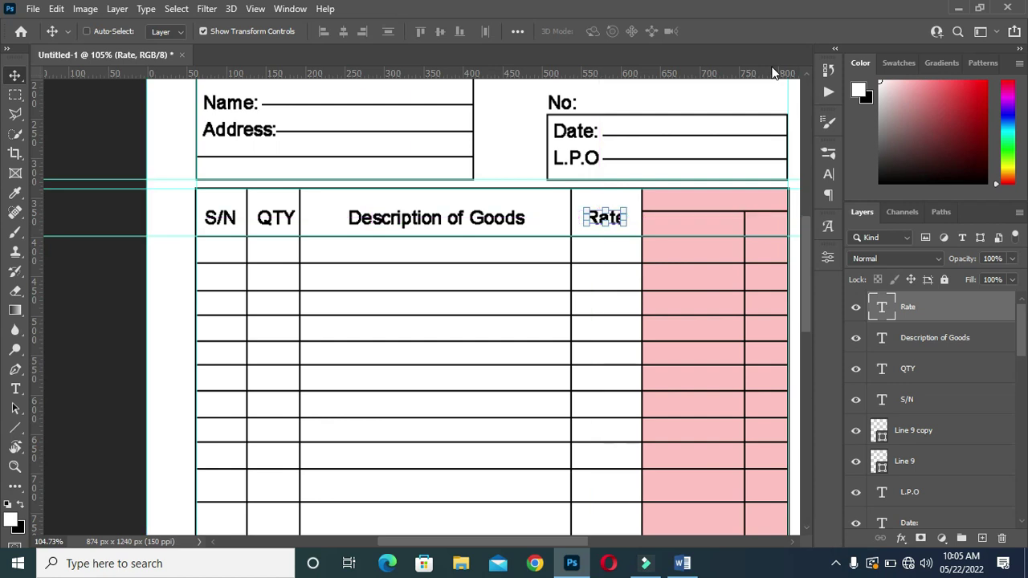
Copy the "Amount" heading from the Word document and return to Photoshop
left_click(682, 563)
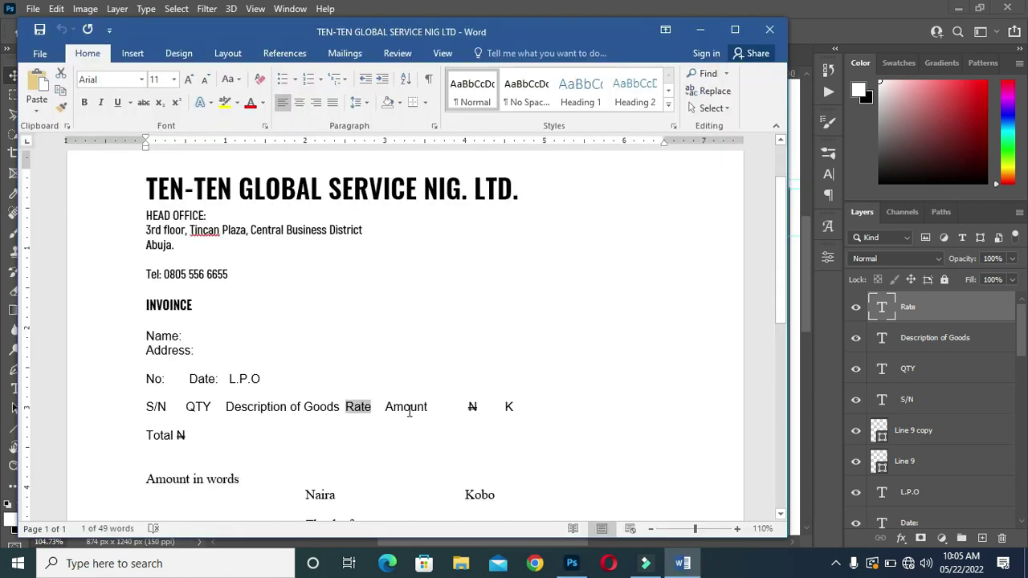
mouse_move(386, 407)
left_mouse_down()
mouse_move(427, 407)
mouse_move(386, 408)
left_mouse_up()
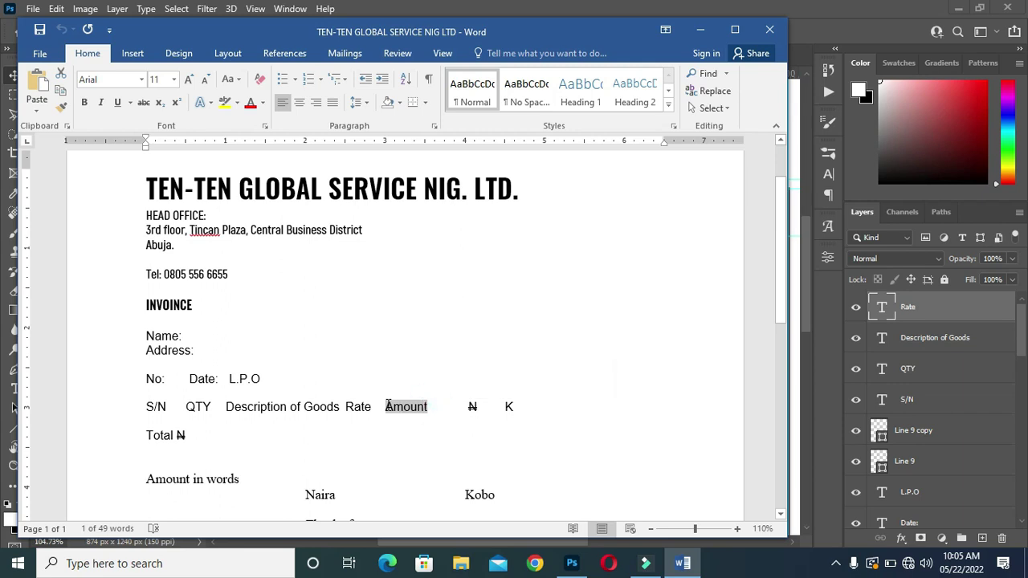
left_click(701, 30)
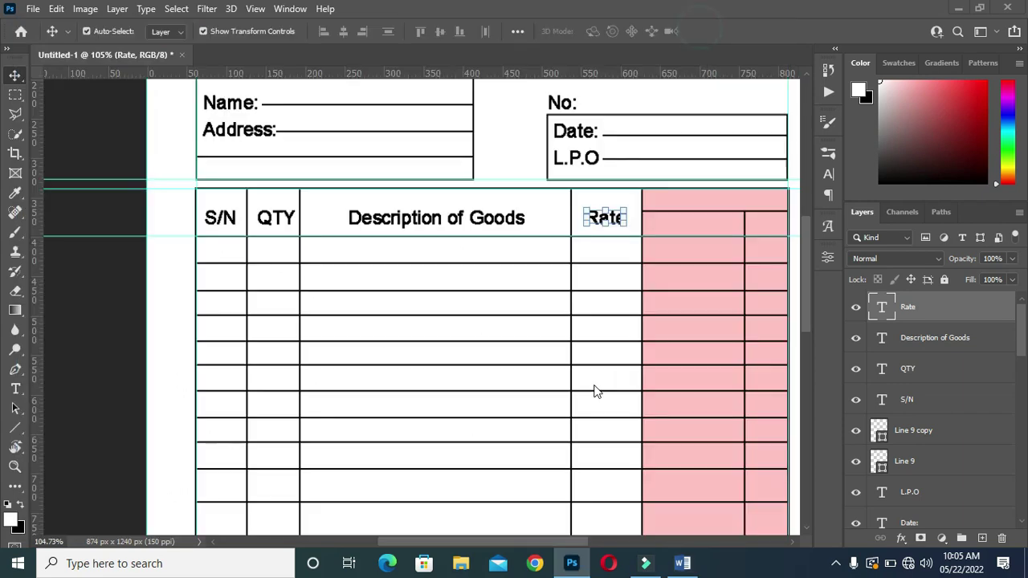
Duplicate the "Rate" heading into the upper cell of the pink column header and replace the copy's text with "Amount"
left_click(947, 301)
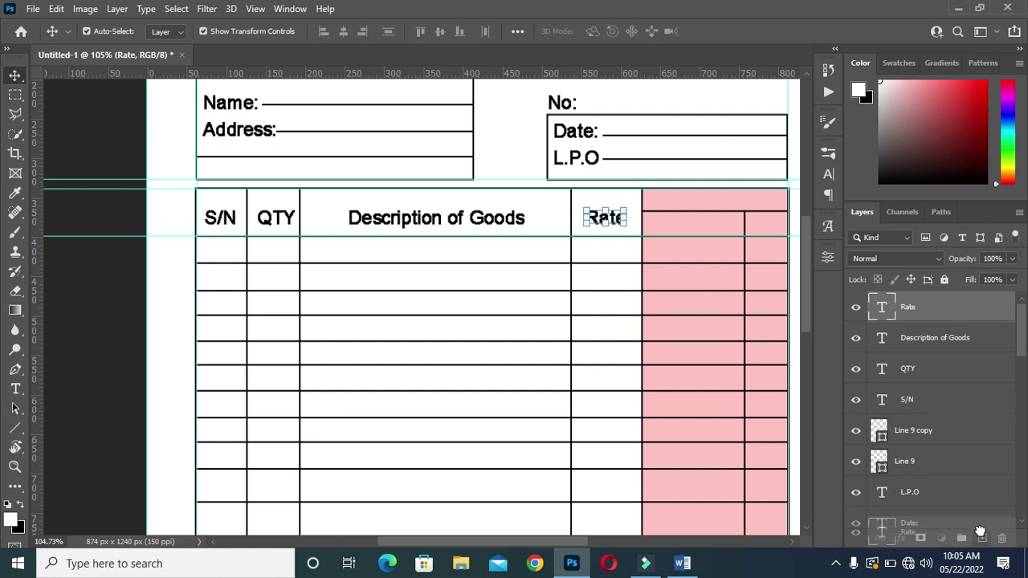
key("ctrl+j")
left_click_drag(613, 220, 704, 209)
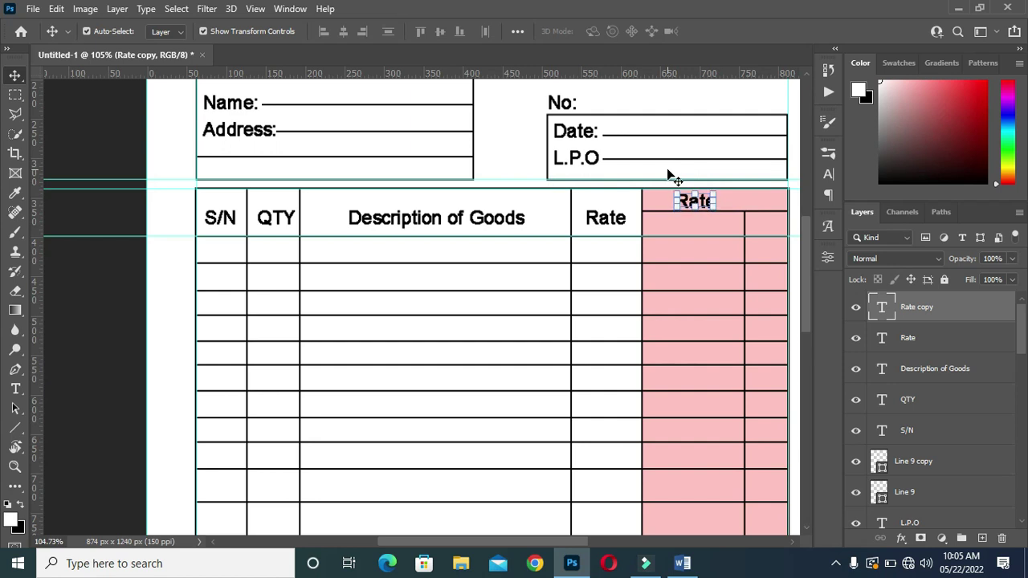
double_click(704, 199)
type("Amount")
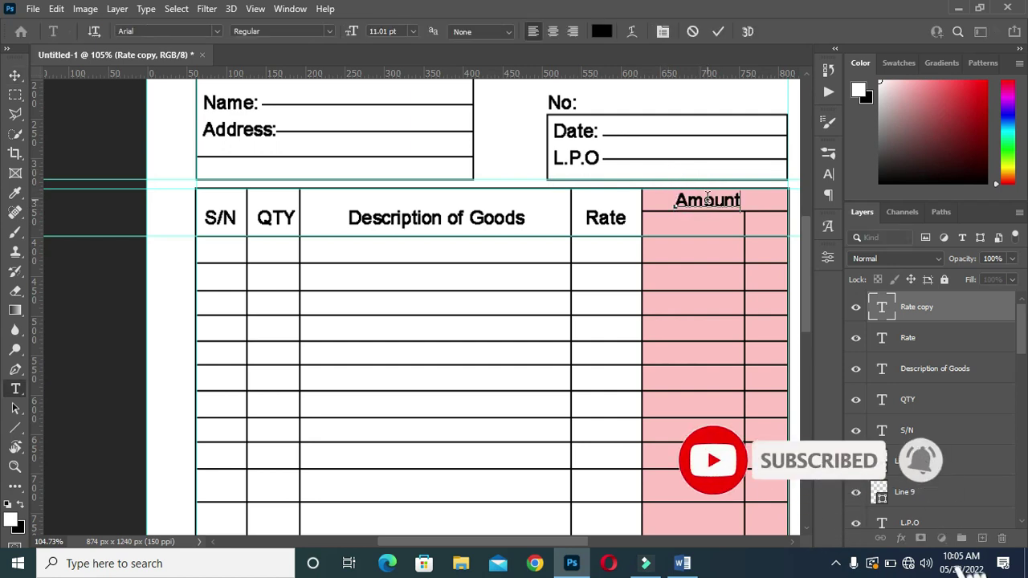
left_click(718, 31)
key("v")
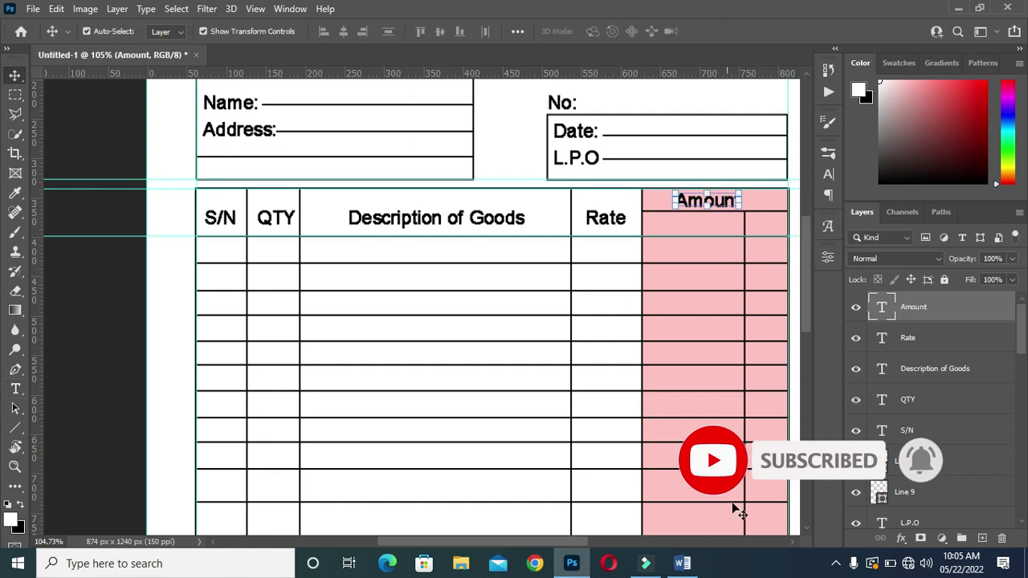
Copy the struck-through "N" naira symbol from the heading row of the Word document and return to Photoshop
left_click(684, 565)
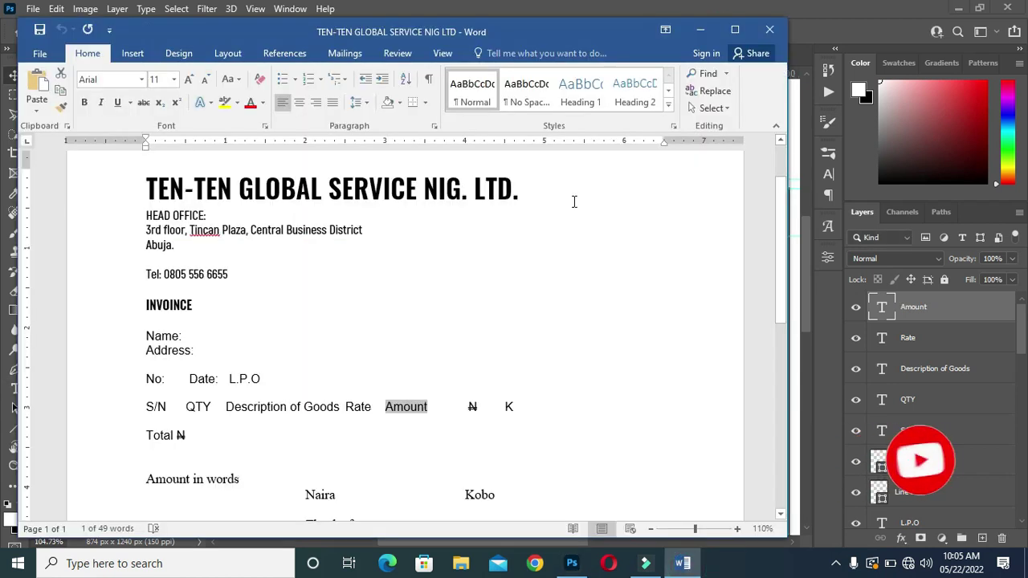
double_click(472, 407)
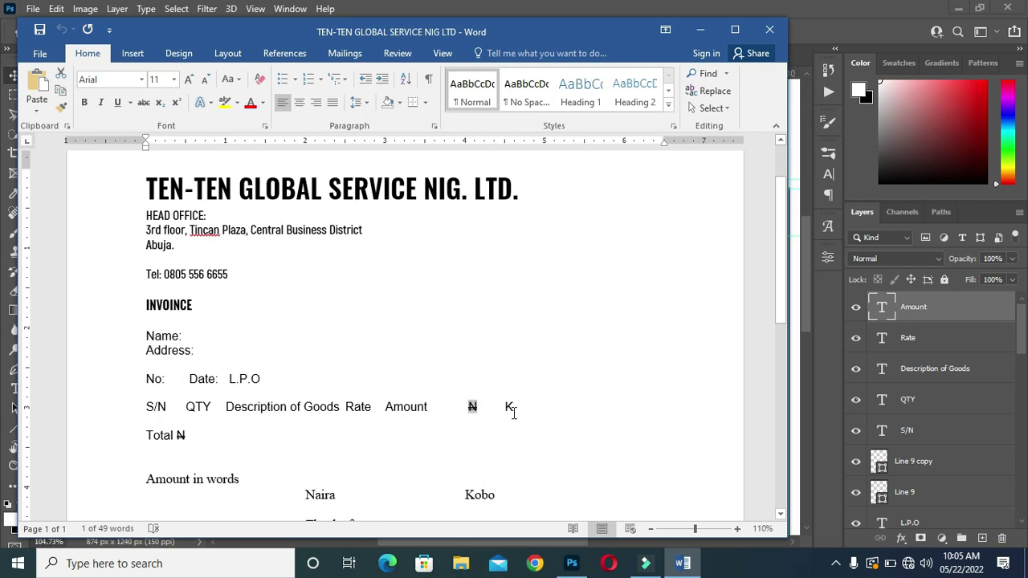
left_click(701, 30)
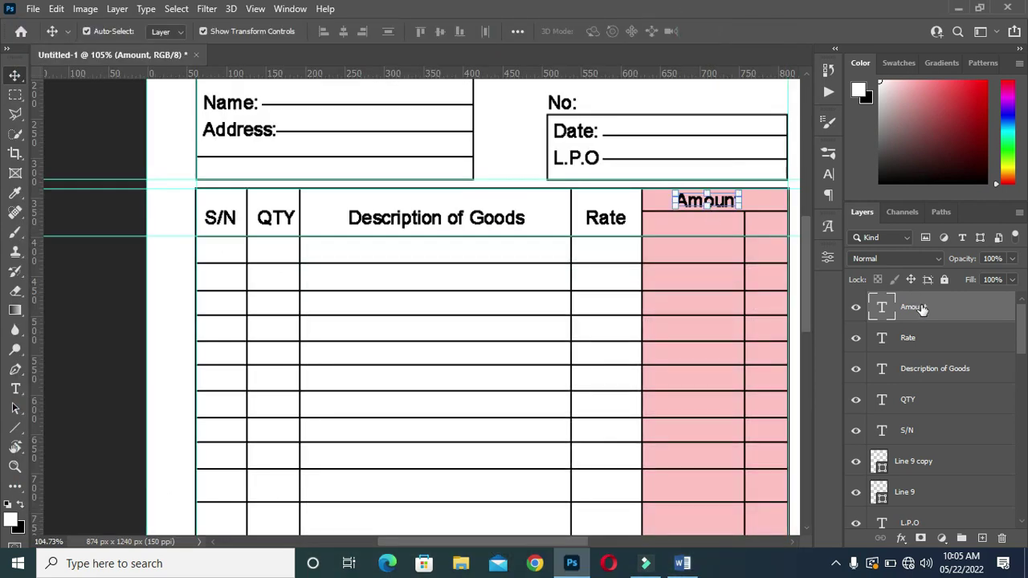
Duplicate the "Amount" heading into the wider cell directly below it and replace the copy's text with "N"
left_click_drag(940, 306, 981, 537)
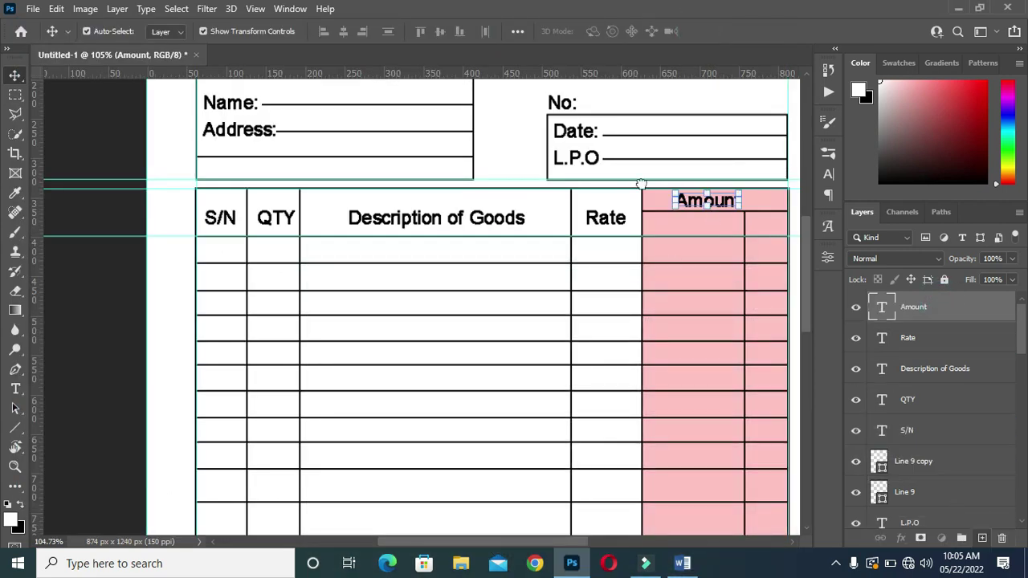
left_click_drag(725, 207, 700, 229)
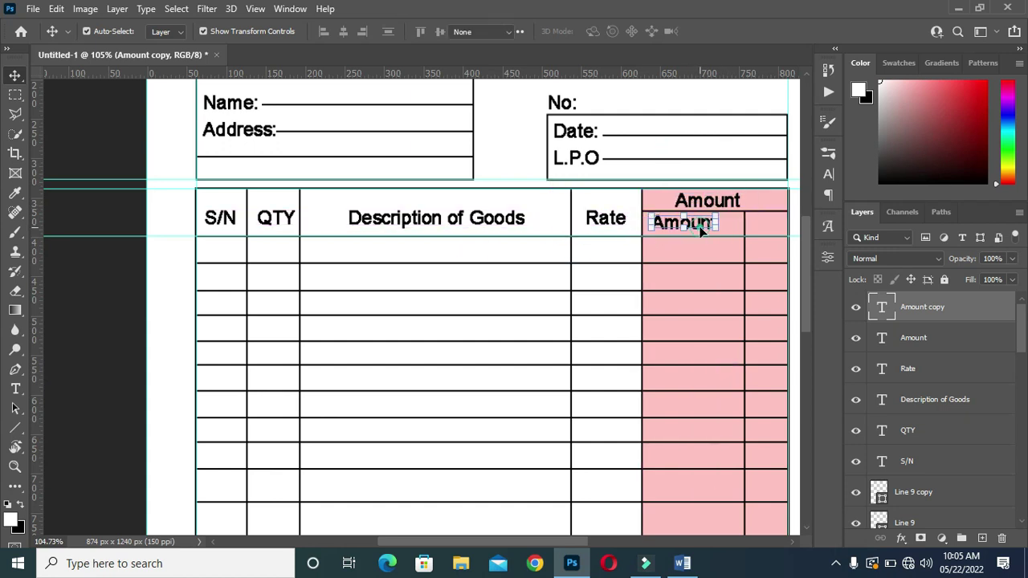
double_click(683, 223)
type("N")
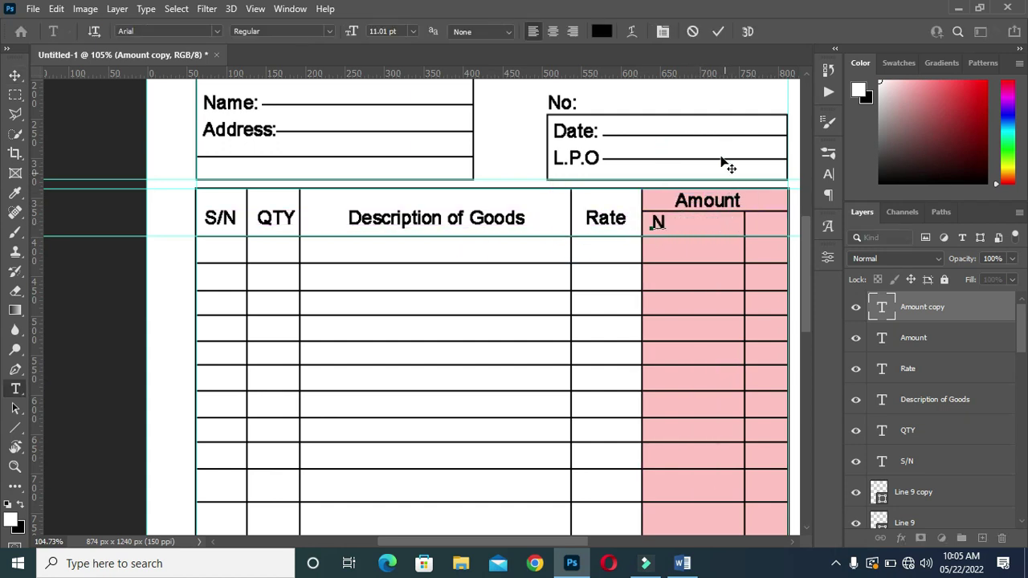
key("ctrl+Return")
key("v")
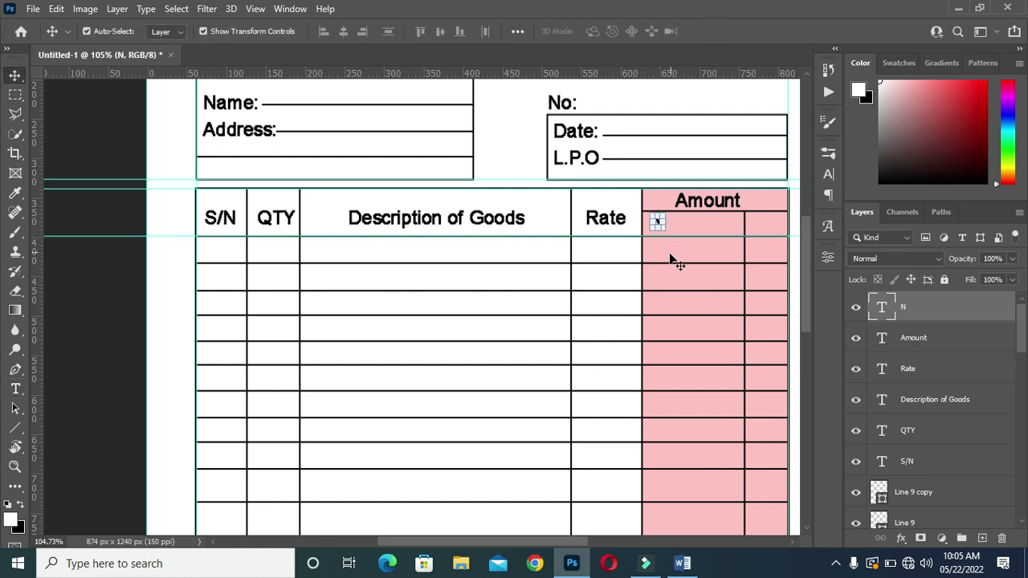
Copy the "K" heading from the Word document and return to Photoshop
left_click(681, 566)
double_click(506, 407)
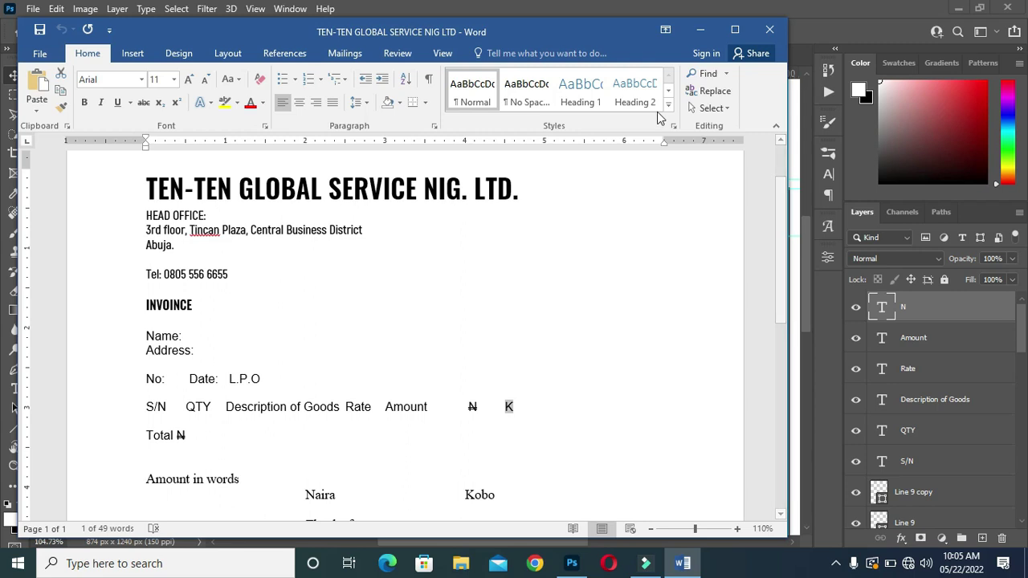
left_click(701, 30)
Duplicate the "N" heading into the narrow pink header cell and replace the copy's text with "K"
left_click_drag(939, 315, 981, 538)
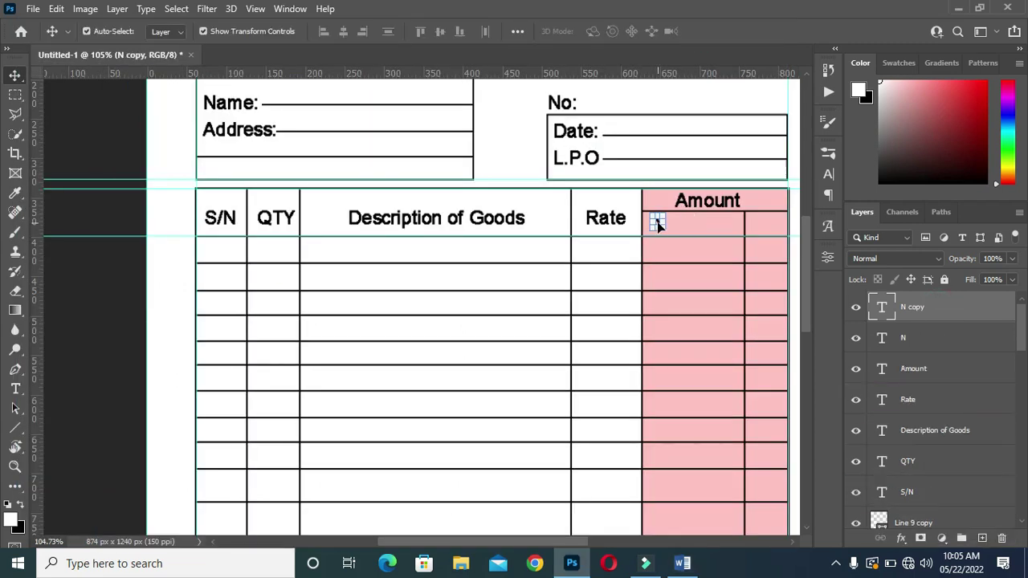
left_click_drag(657, 224, 761, 225)
double_click(760, 225)
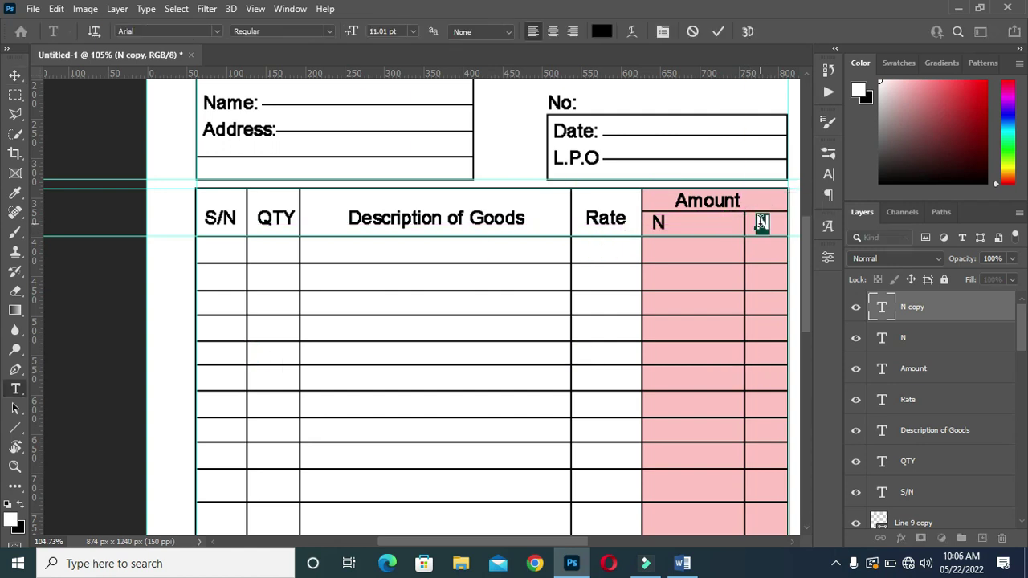
left_click(718, 31)
Apply strikethrough to the "N" heading under "Amount" to make it the naira symbol
left_click(659, 225, "ctrl")
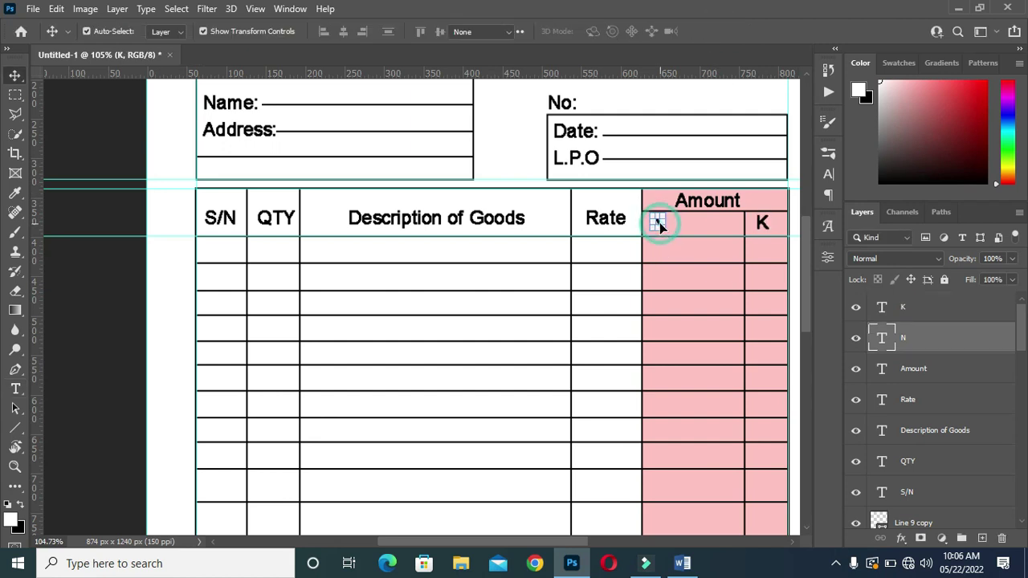
double_click(657, 223)
left_click(828, 178)
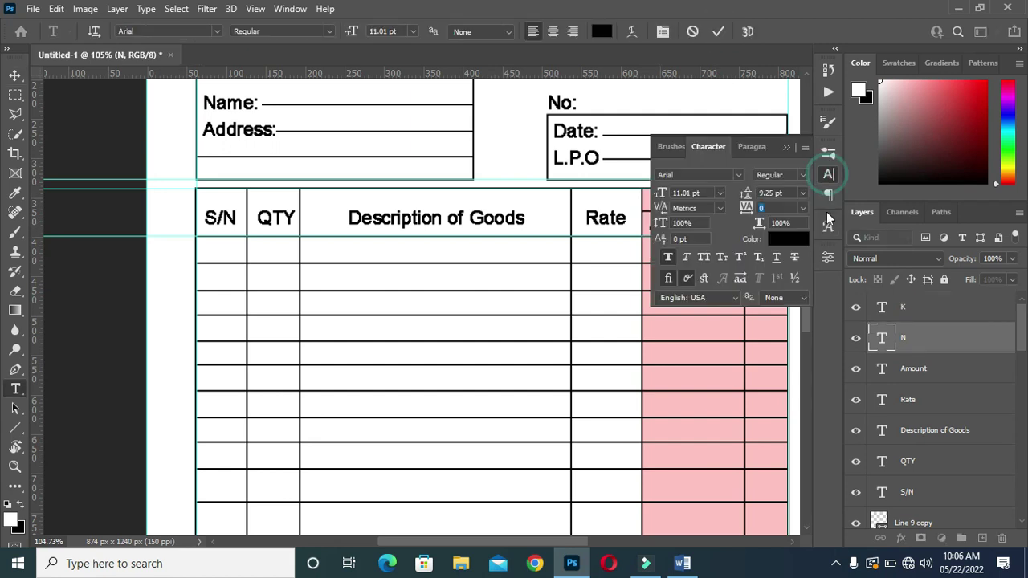
left_click(787, 148)
left_click(720, 33)
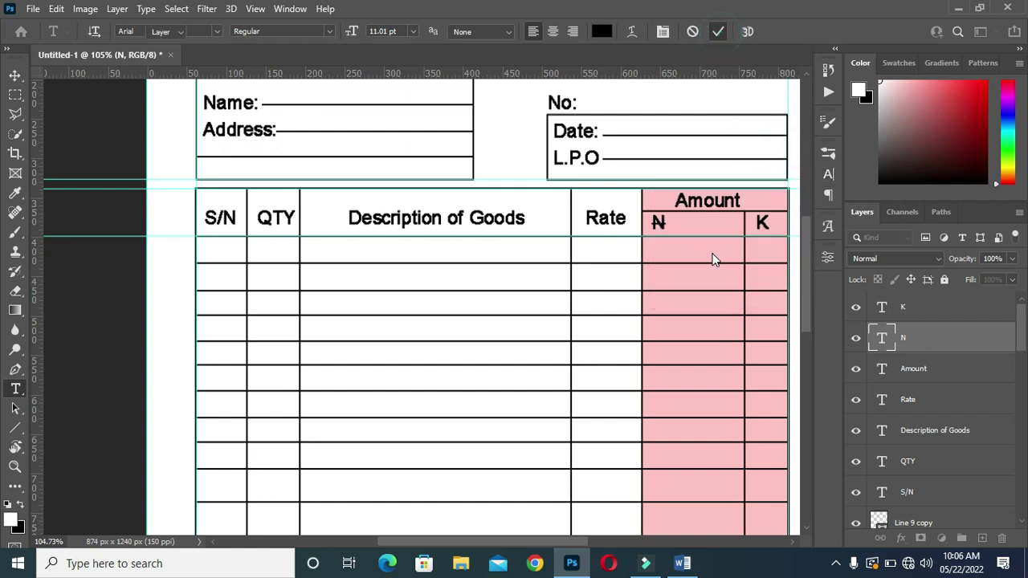
Move the struck-through "N" about 40 px right to the center of its header cell and deselect it
key("v")
scroll(703, 232, "down", 3, "alt")
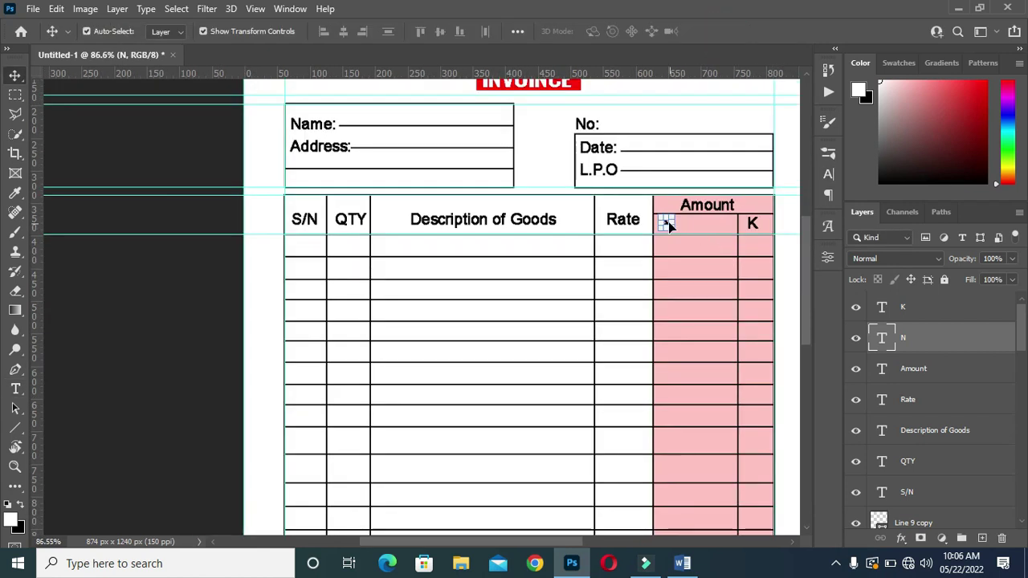
scroll(674, 225, "up", 4, "alt")
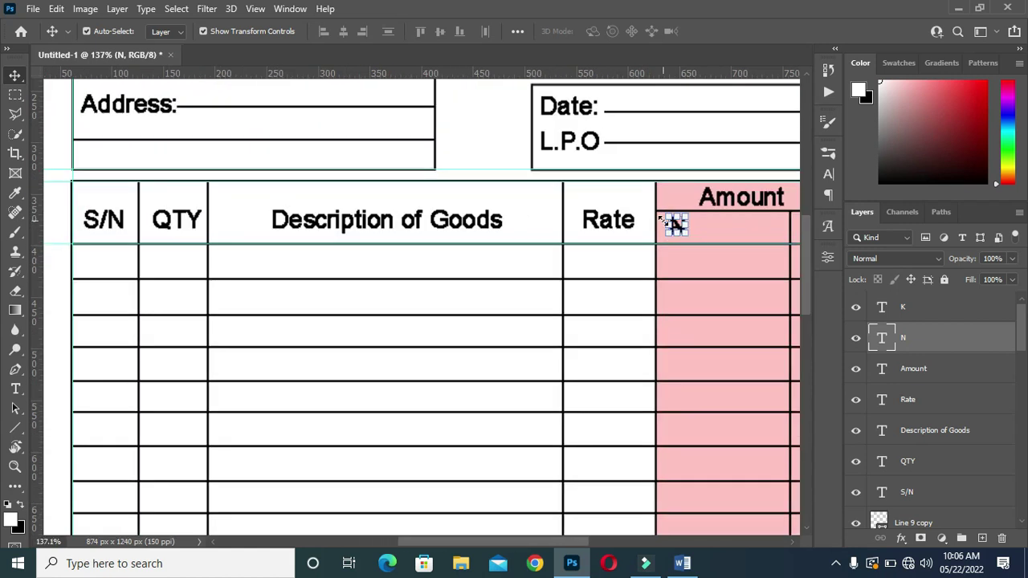
left_click_drag(677, 228, 722, 230)
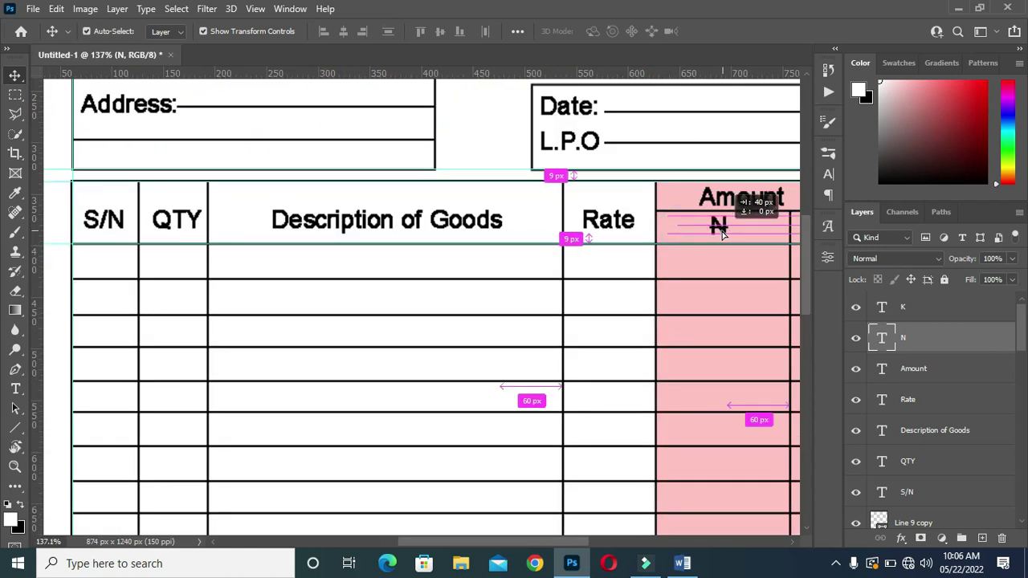
scroll(568, 226, "down", 2, "alt")
scroll(567, 225, "down", 2)
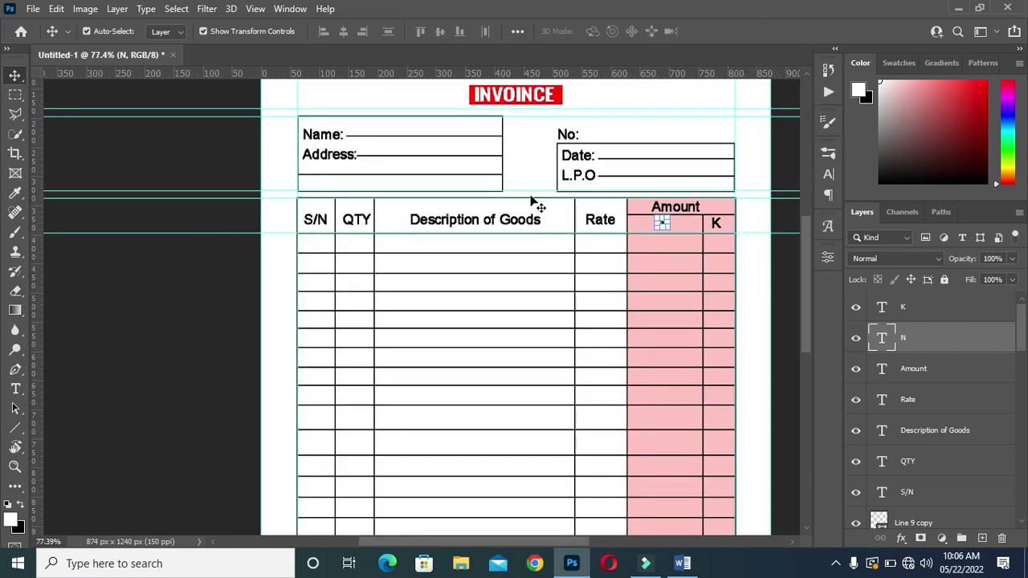
left_click(177, 317)
scroll(525, 241, "up", 2)
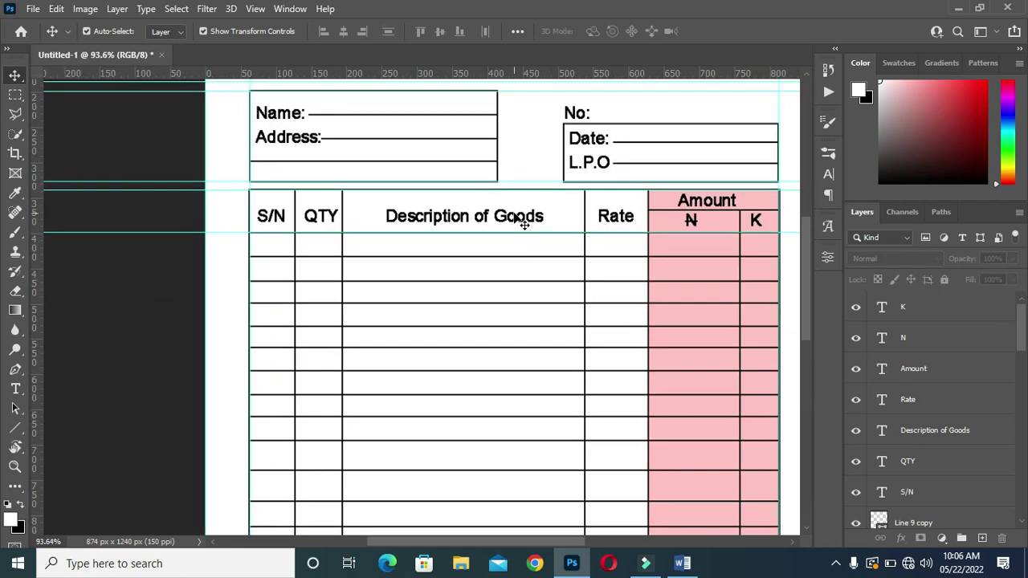
Duplicate the "K" heading and move the copy below the table, beside the bottom cell of the pink column
scroll(538, 233, "down", 3)
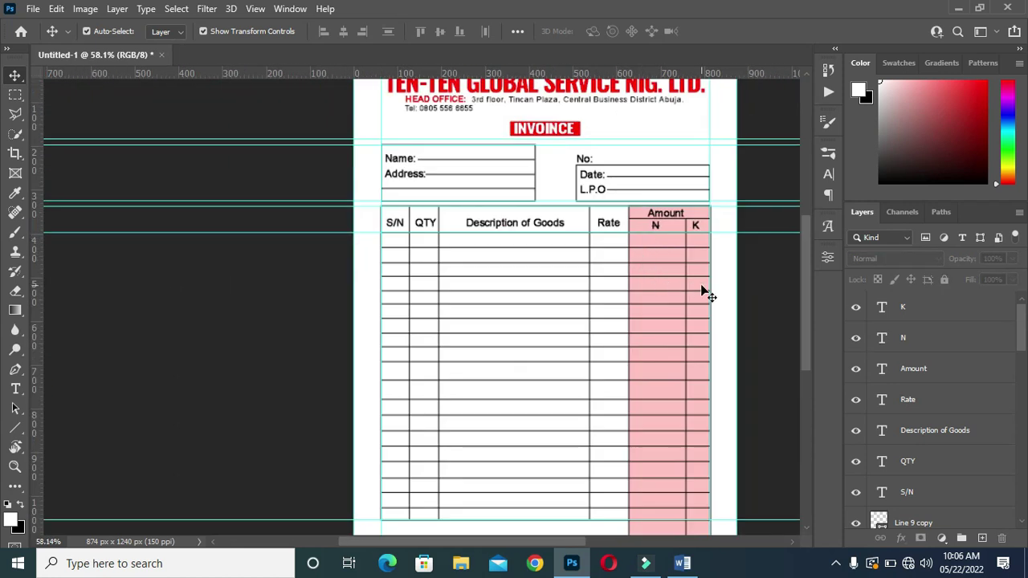
scroll(808, 309, "down", 1)
left_click(918, 312)
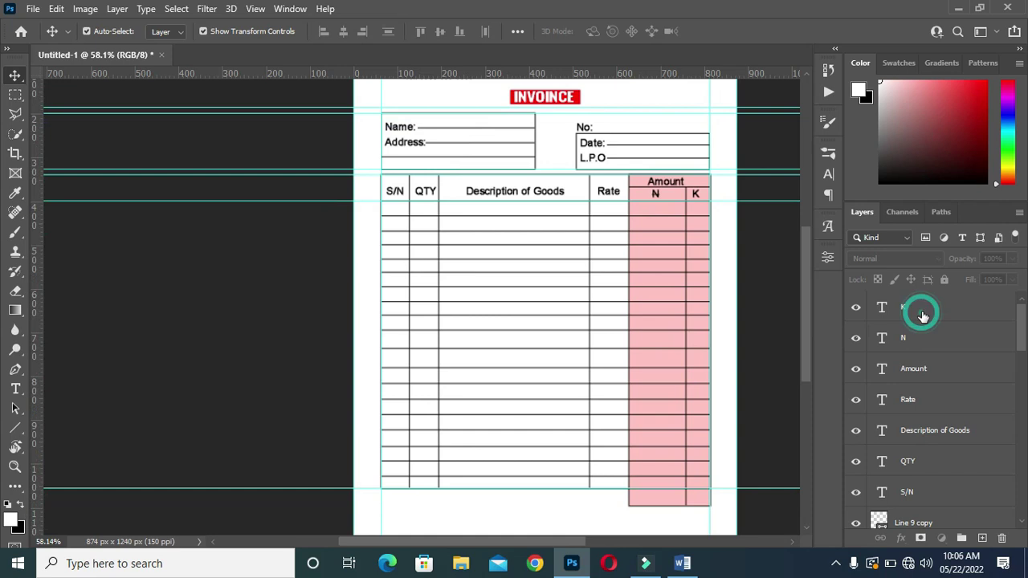
left_click_drag(918, 312, 981, 538)
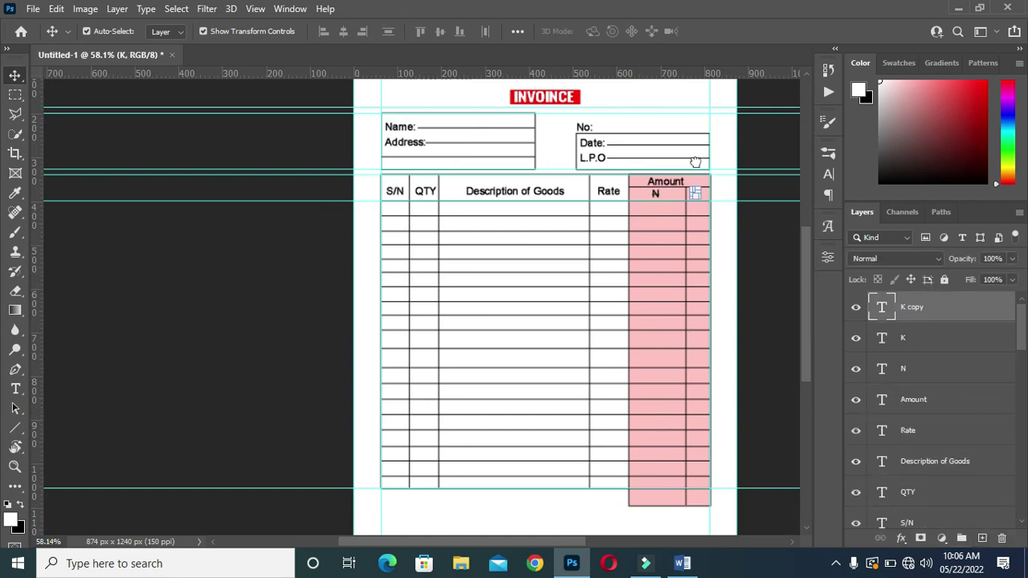
scroll(697, 193, "up", 1)
scroll(697, 193, "up", 1)
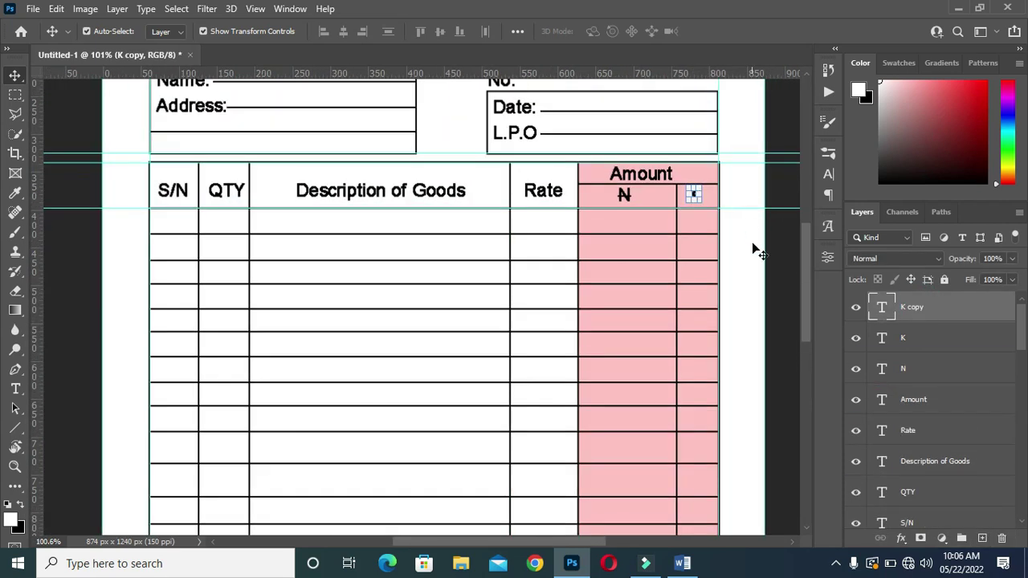
left_click_drag(805, 277, 804, 303)
left_click_drag(693, 91, 534, 514)
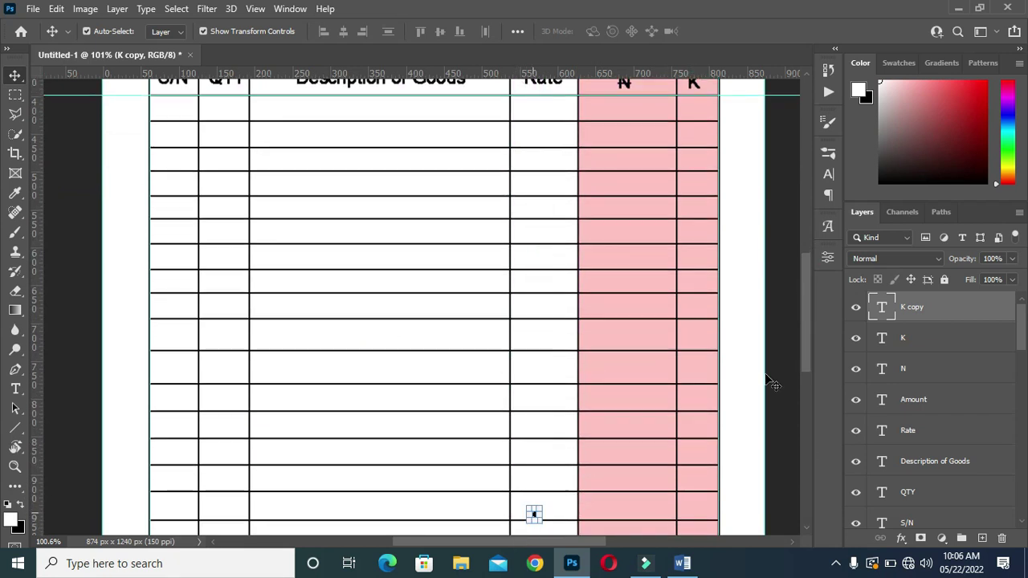
left_click_drag(807, 330, 799, 382)
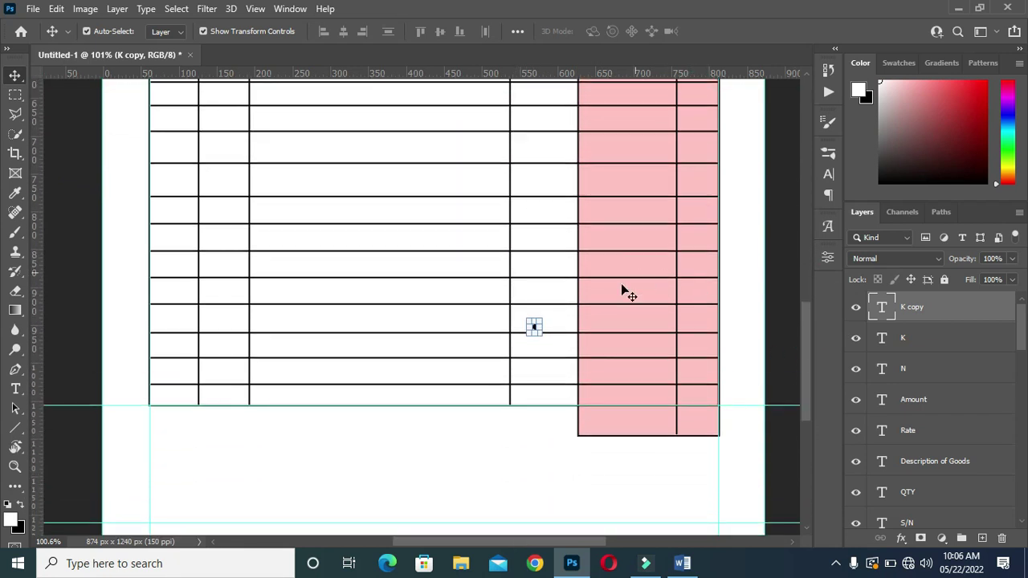
left_click_drag(534, 327, 515, 430)
Copy the "Total N" line from the Word document and return to Photoshop
left_click(682, 563)
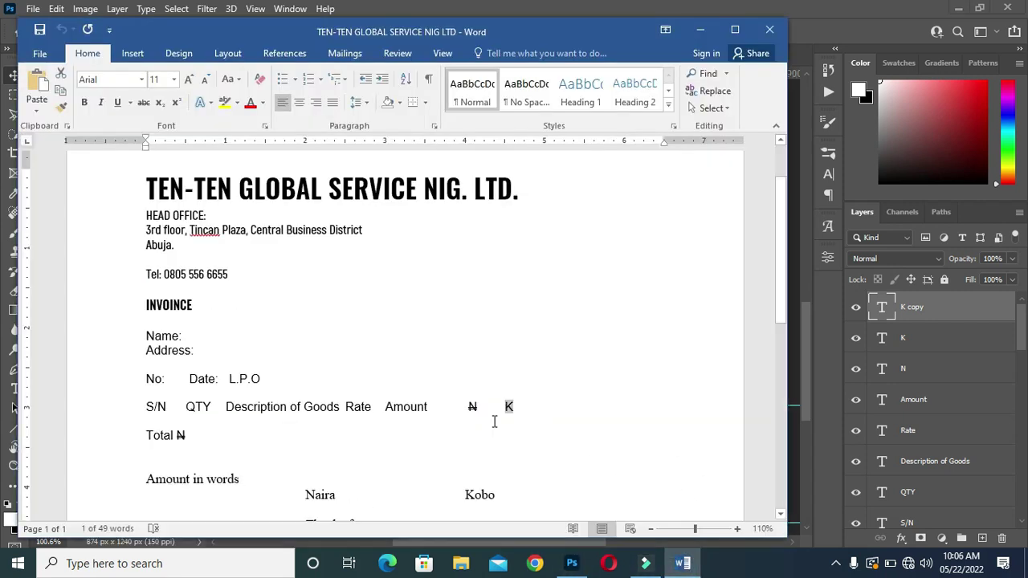
triple_click(147, 435)
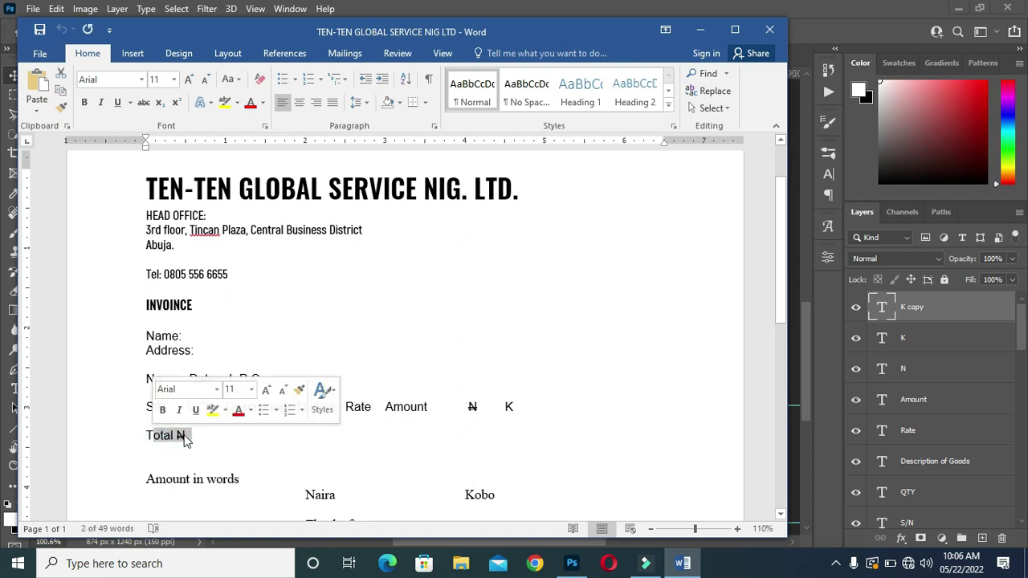
triple_click(183, 431)
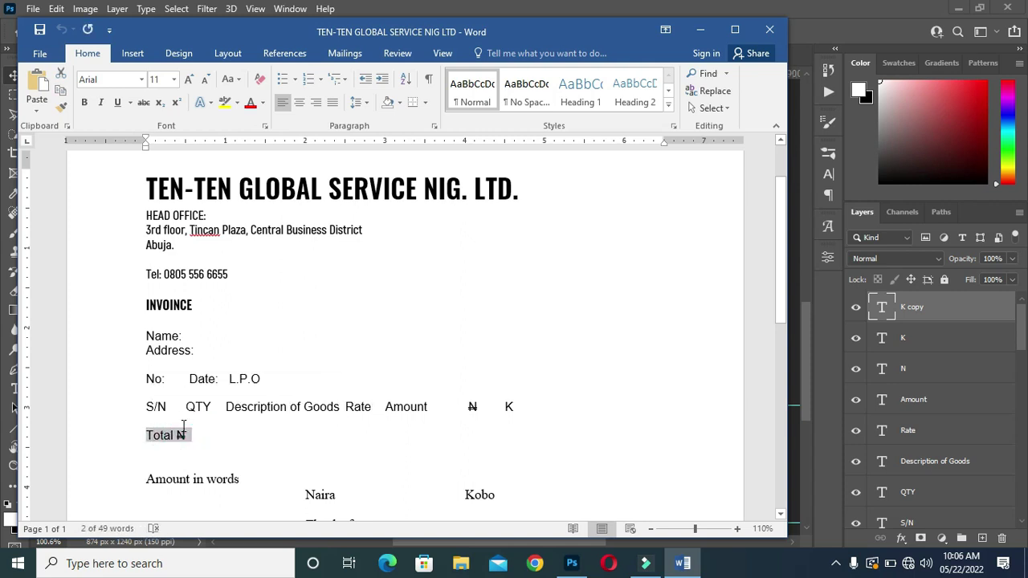
left_click(700, 30)
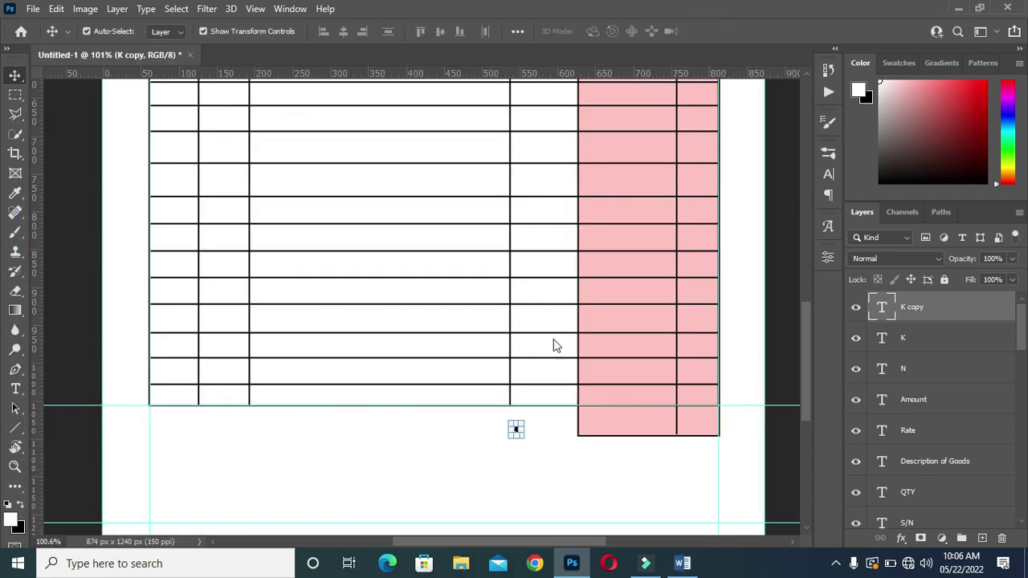
Replace the text of the "K" copy below the table with "Total N"
scroll(513, 433, "up", 2)
double_click(515, 431)
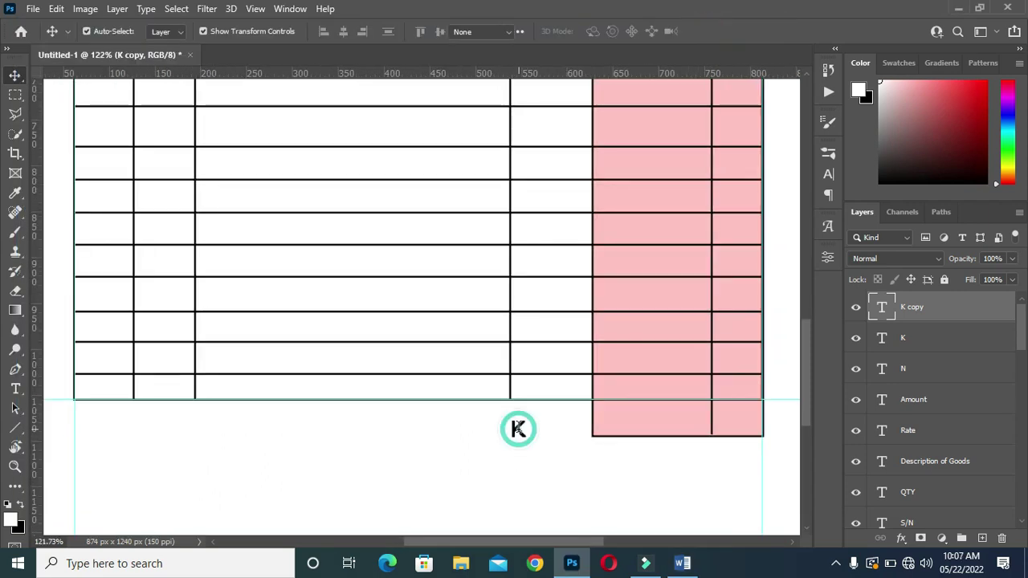
type("Total N")
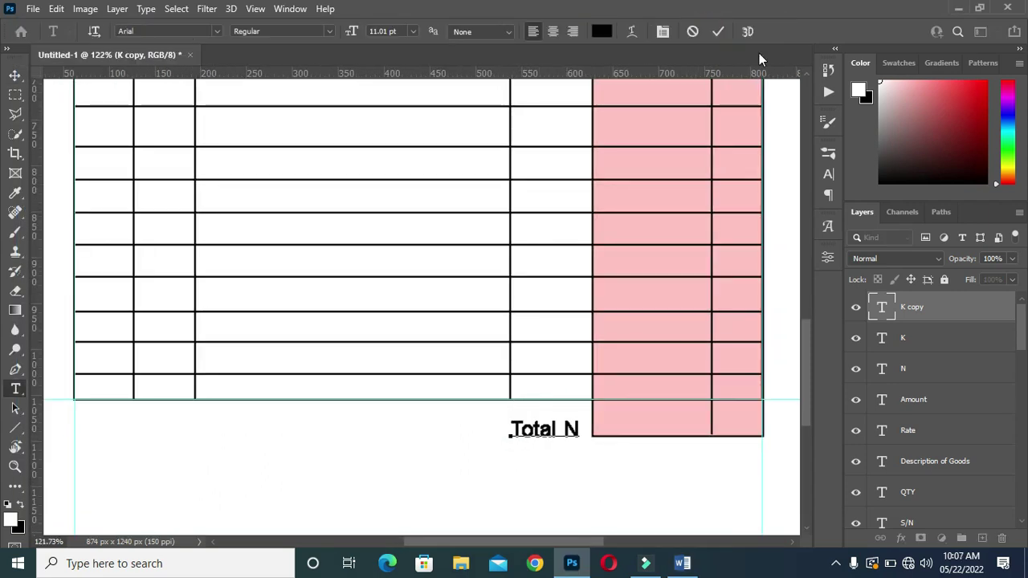
Apply strikethrough to only the letter "N" in the "Total N" label
key("shift+Left")
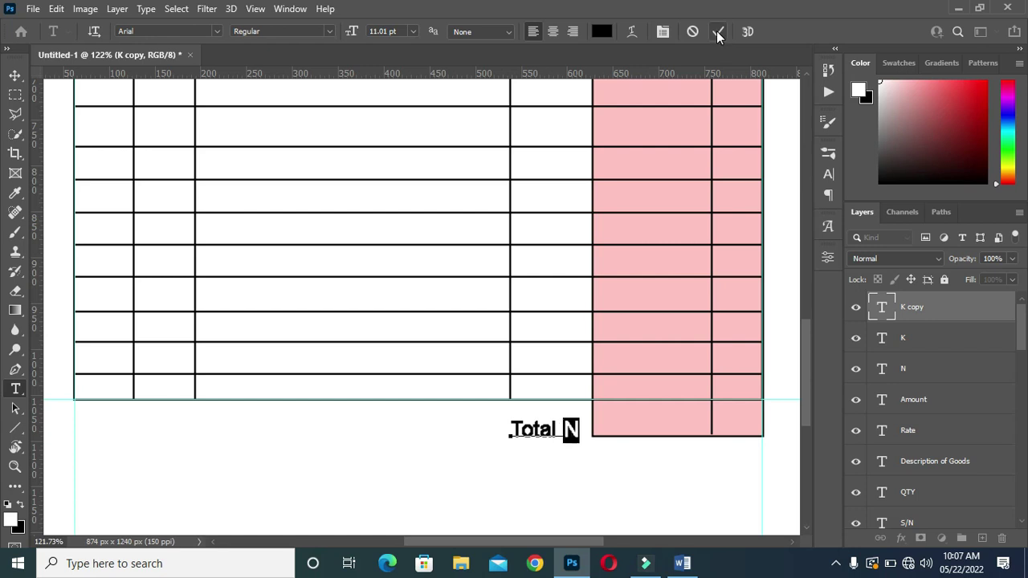
left_click(828, 175)
left_click(785, 253)
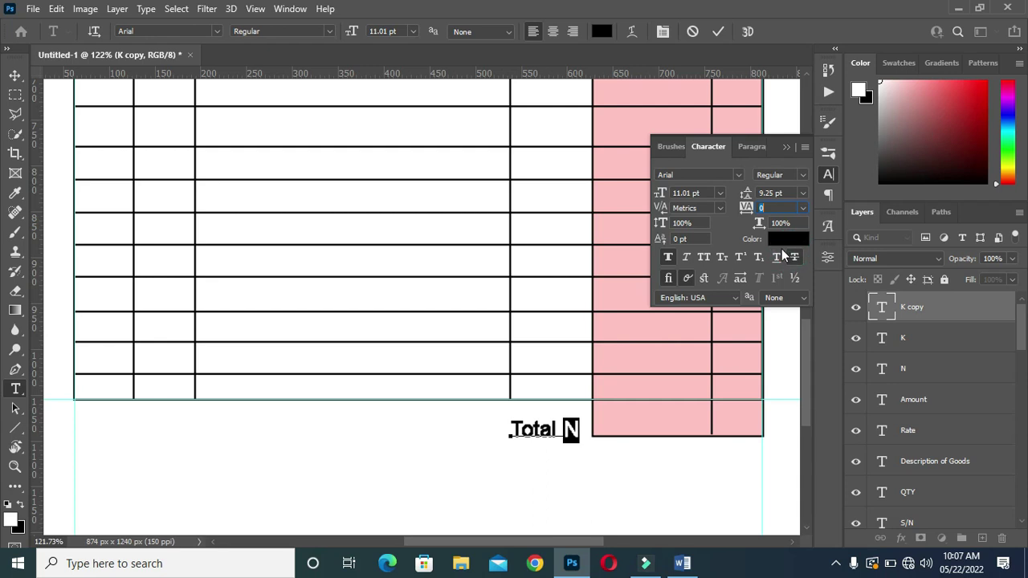
left_click(785, 147)
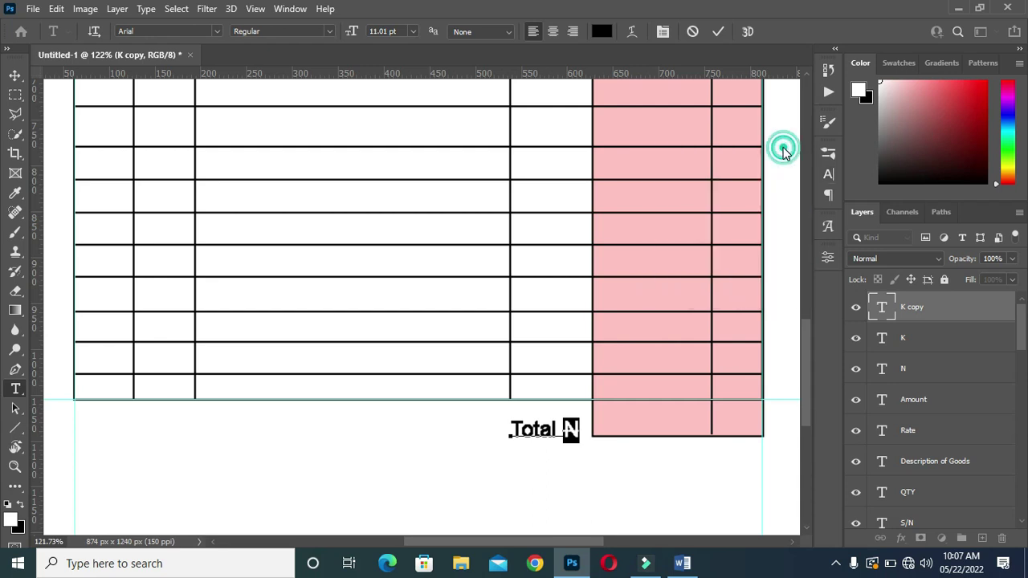
left_click(719, 32)
Nudge the "Total N" label up and right until it sits beside the pink column's bottom cell, and deselect it
key("v")
key("Up")
key("Up")
key("Up")
key("Up")
key("Up")
key("Up")
key("Up")
key("Right")
key("Right")
key("Right")
key("Right")
key("Right")
key("Right")
key("Right")
key("Right")
key("Up")
key("Up")
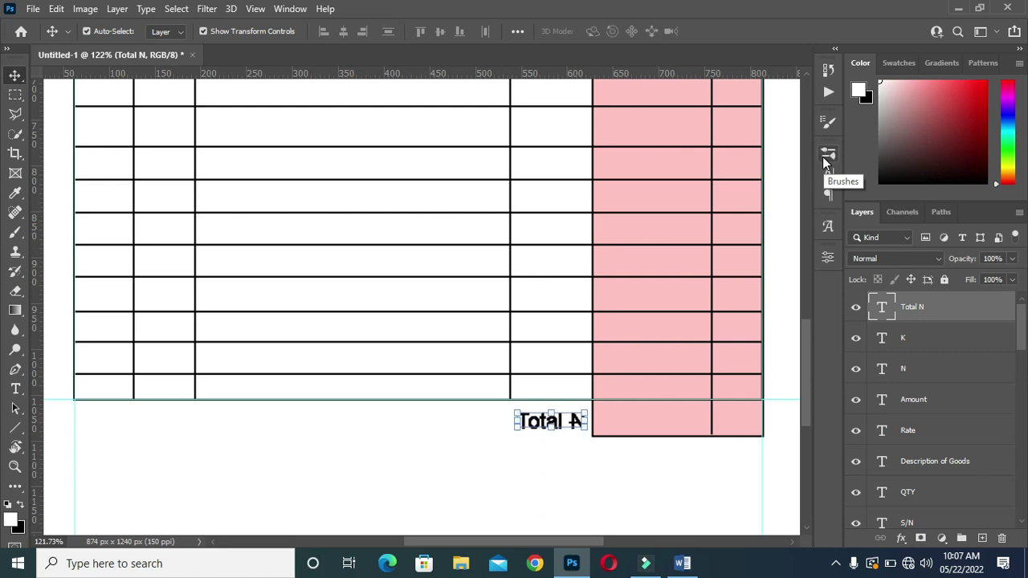
scroll(670, 202, "down", 5)
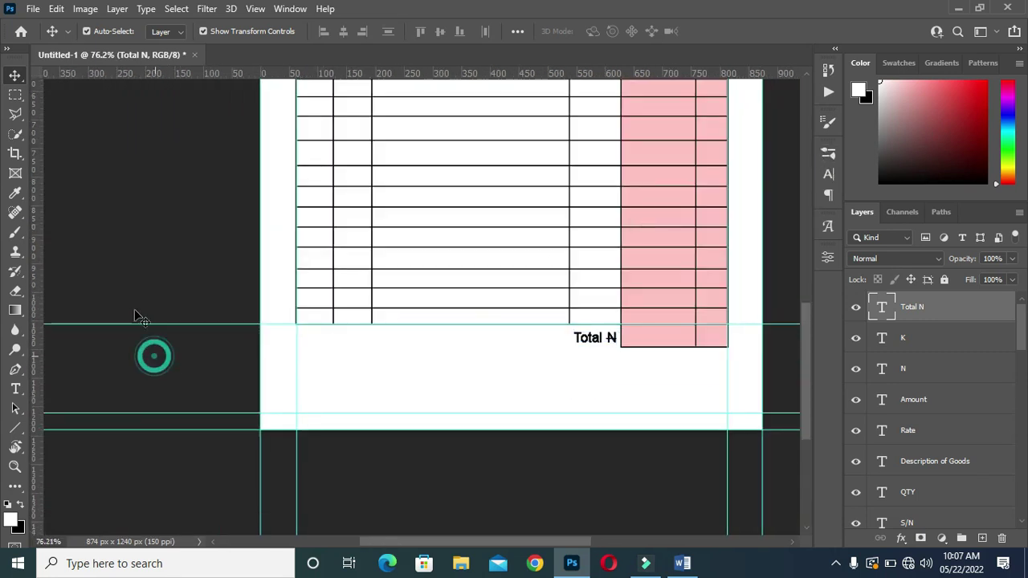
left_click(140, 329)
scroll(608, 362, "up", 2)
scroll(562, 369, "down", 2)
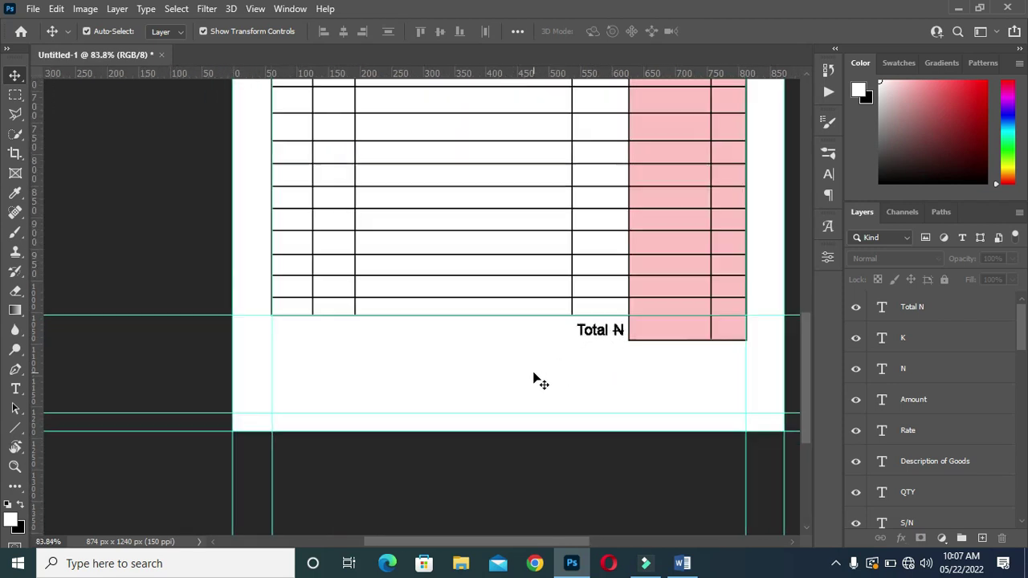
Copy the "Amount in words" text from the Word document and return to Photoshop
left_click(682, 563)
scroll(241, 258, "down", 4)
left_click_drag(147, 287, 257, 287)
key("ctrl+c")
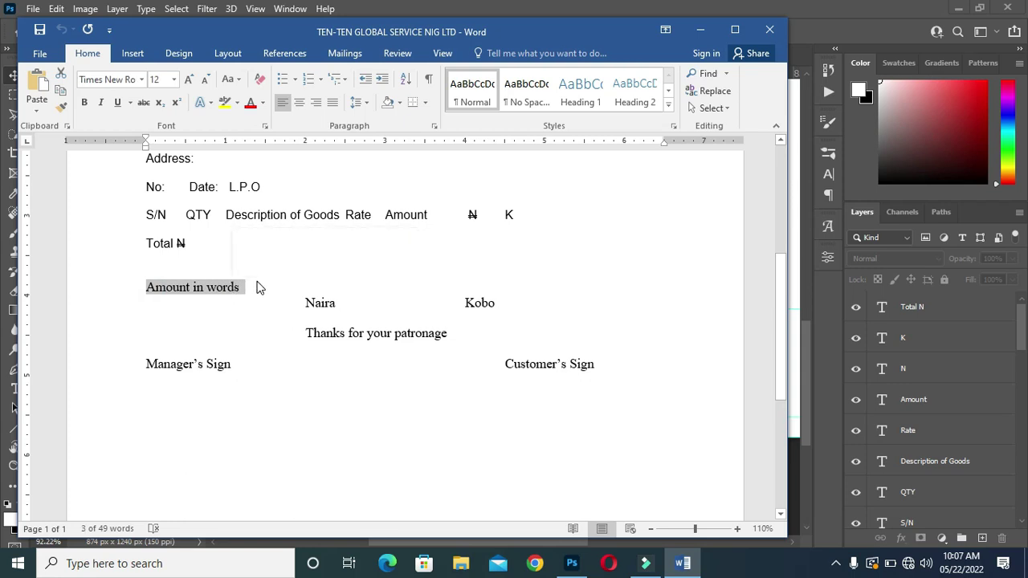
left_click(700, 32)
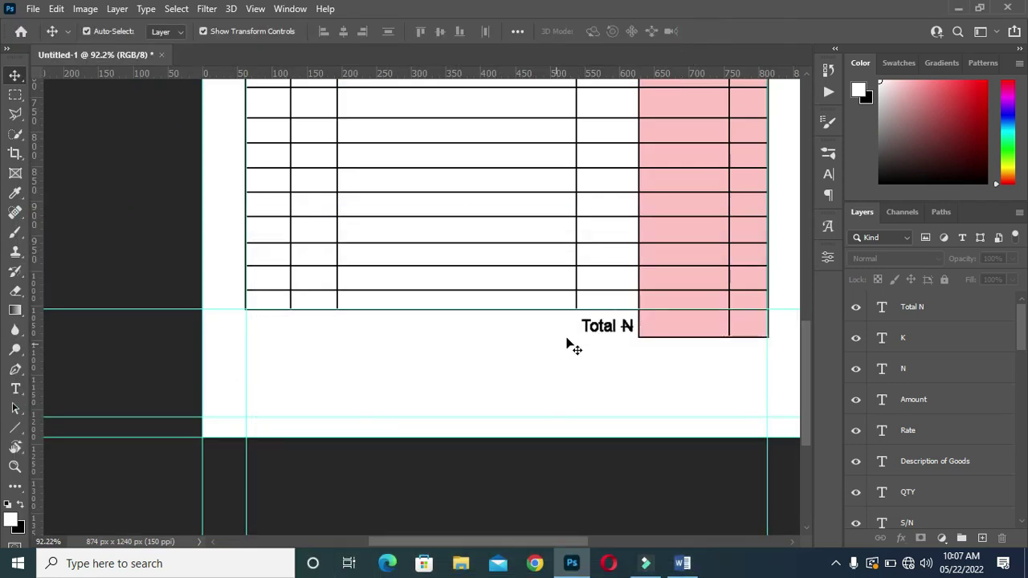
Duplicate the "Total N" label and position the copy just below the table's lower-left corner, at the left margin guide
scroll(572, 338, "up", 1)
left_click(614, 328)
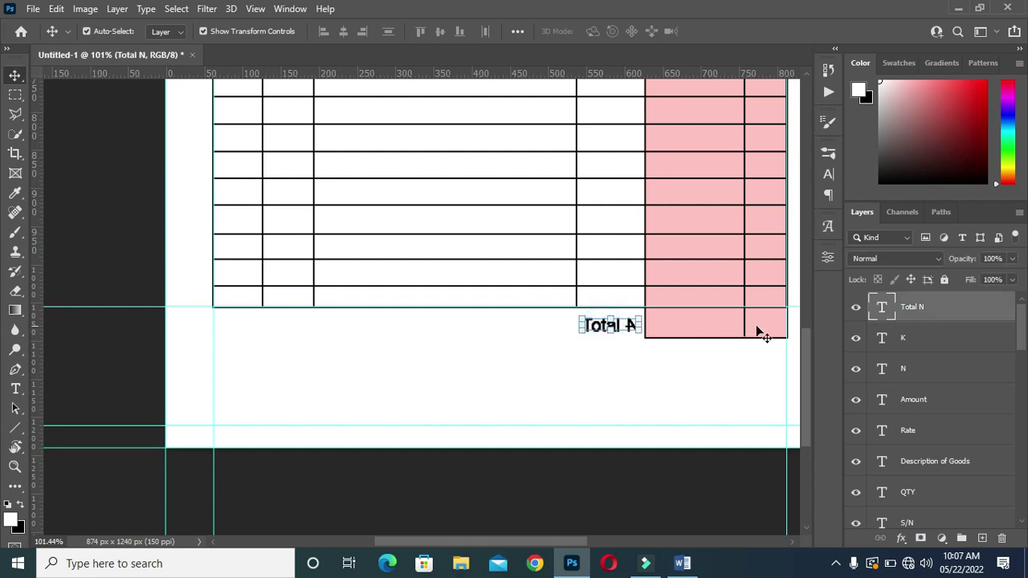
left_click_drag(932, 315, 983, 538)
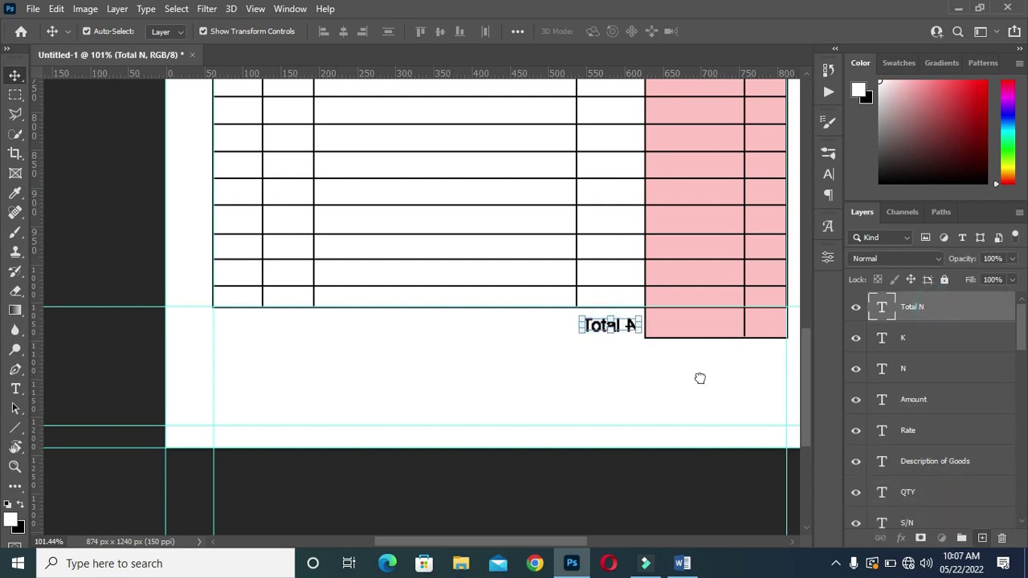
left_click_drag(631, 325, 252, 366)
key("Up")
key("Up")
key("Up")
key("Up")
key("Up")
key("Up")
key("Up")
key("Up")
key("Up")
key("Up")
key("Up")
key("Up")
key("Up")
key("Up")
key("Up")
key("Up")
key("Up")
key("Up")
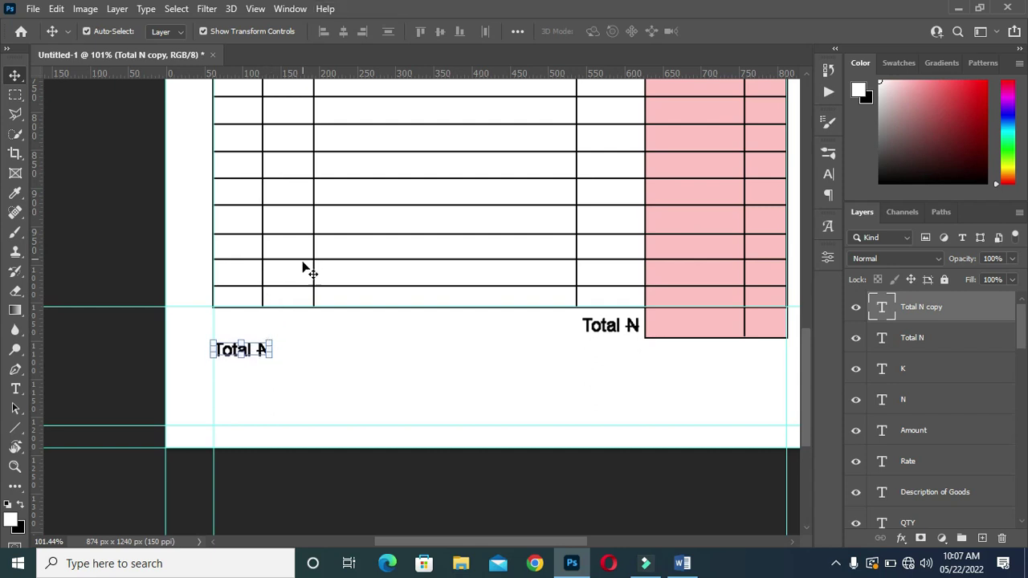
Replace the text of the "Total N" copy with the copied "Amount in words" and commit the edit
double_click(247, 351)
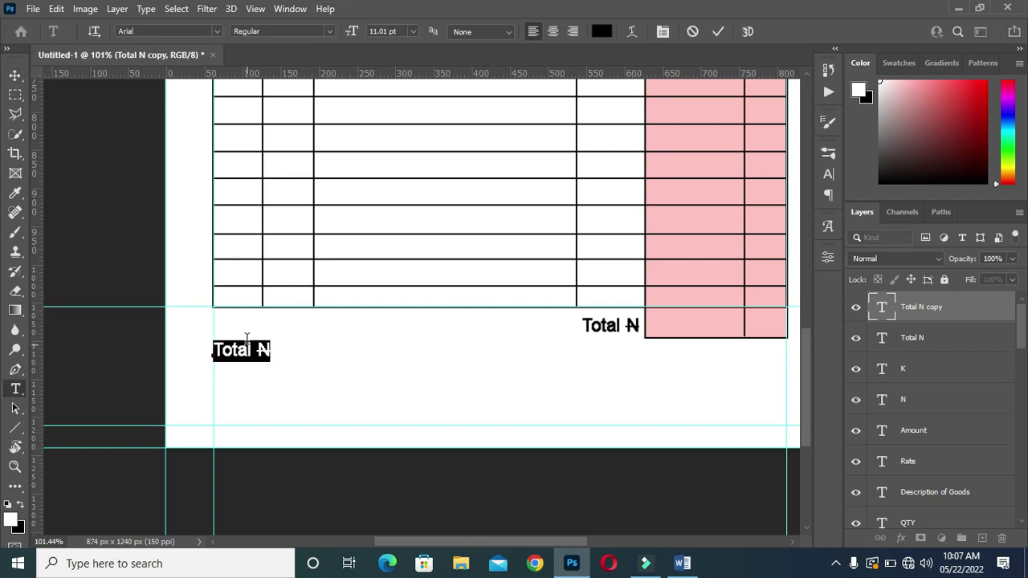
key("ctrl+v")
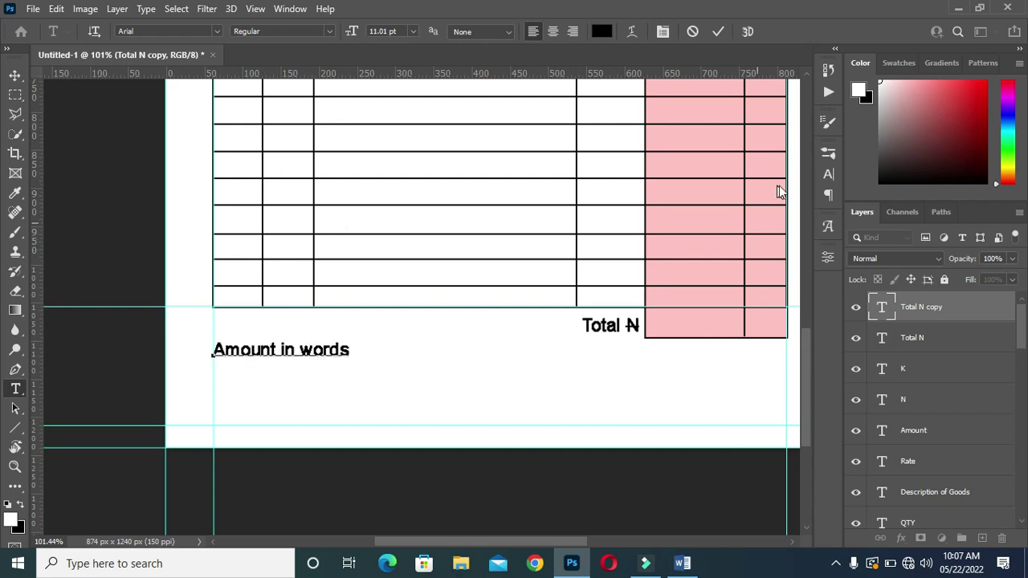
left_click(828, 174)
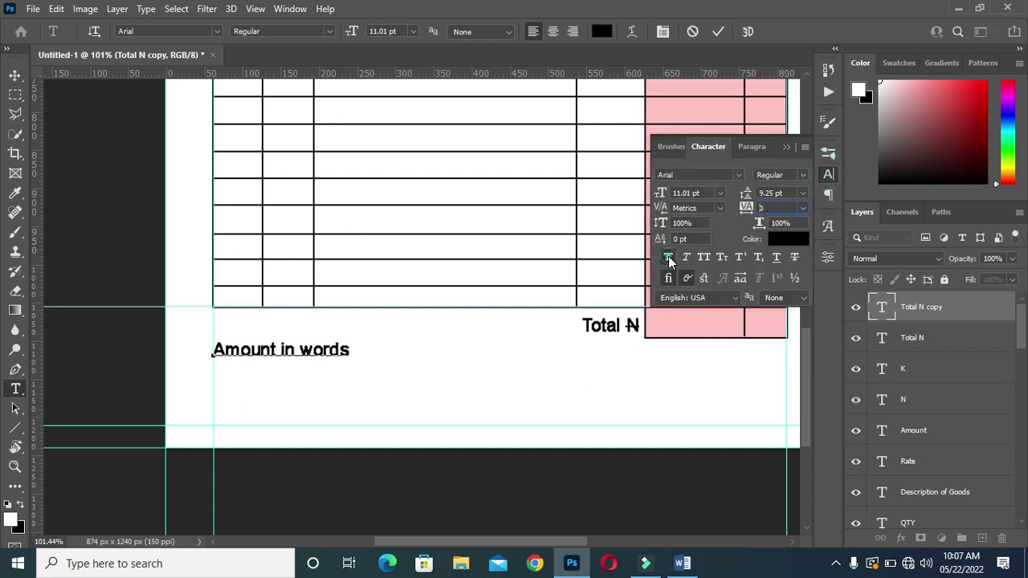
left_click(786, 148)
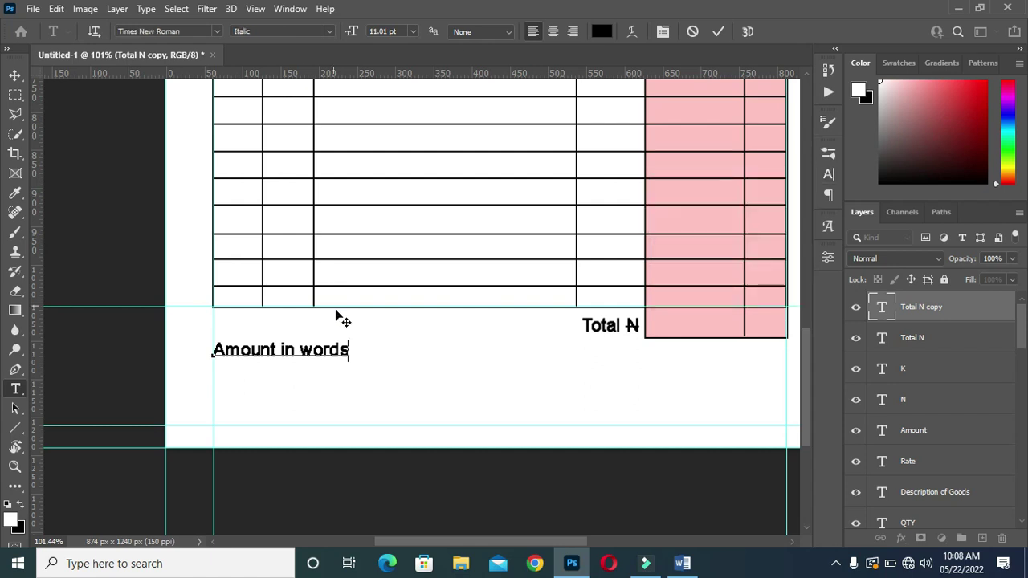
left_click(720, 32)
key("v")
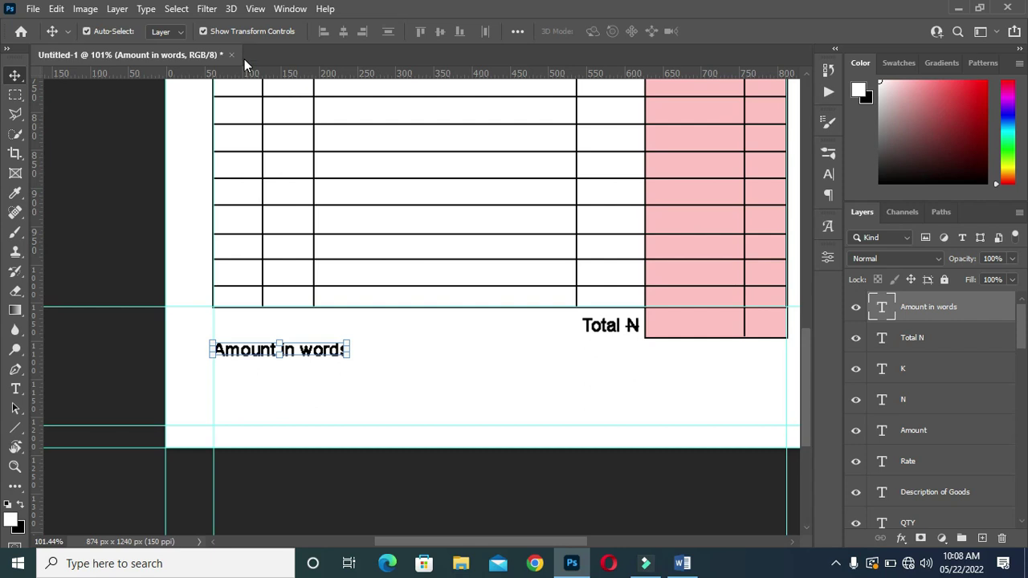
Set the font of the "Amount in words" label to Times New Roman Italic
key("t")
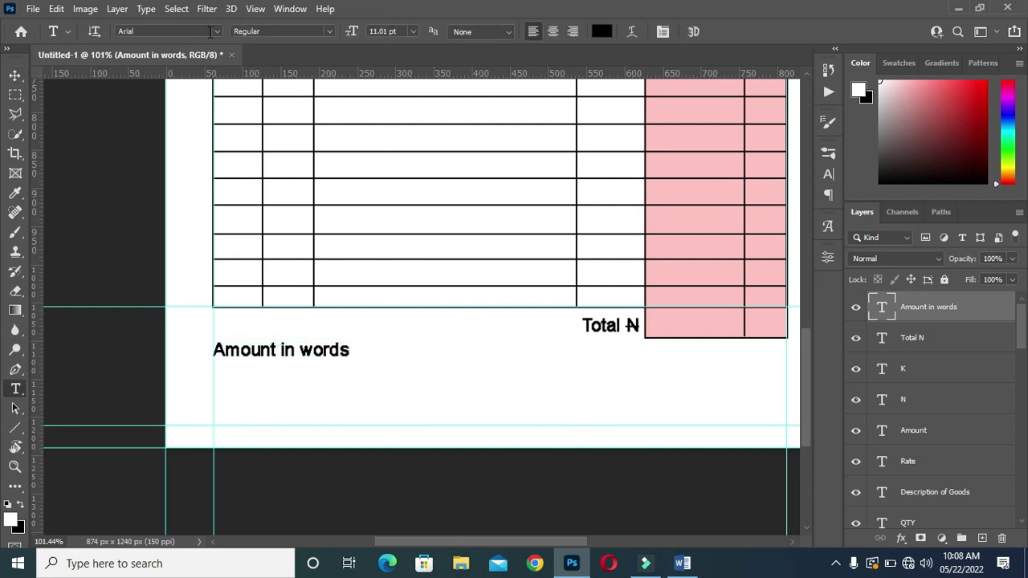
left_click(218, 31)
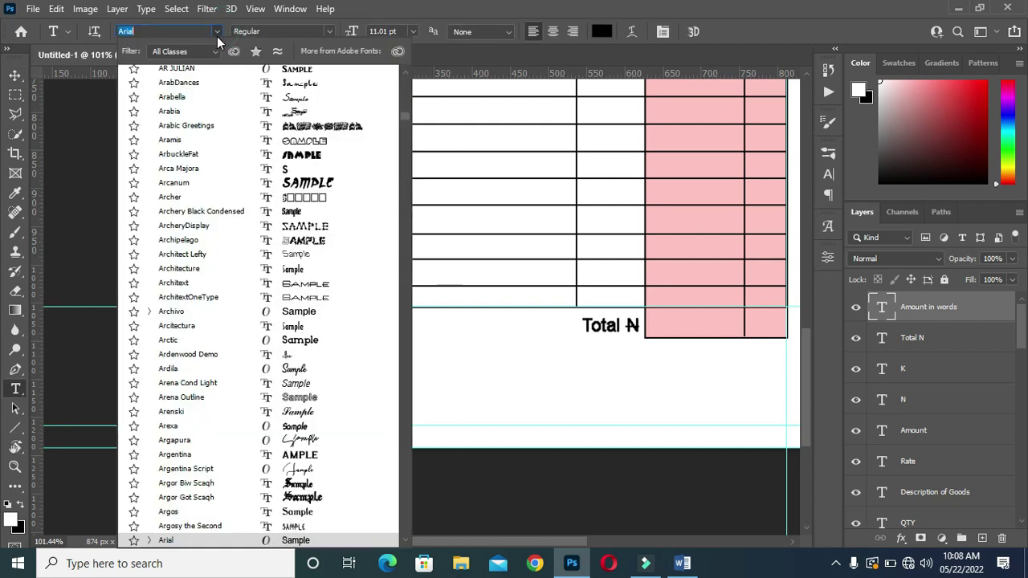
type("time")
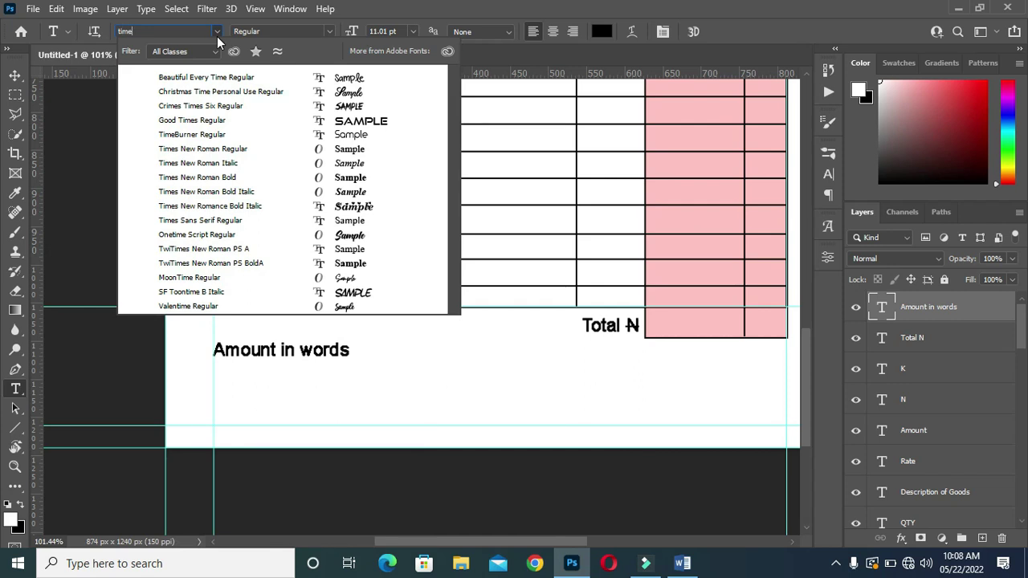
type("s")
key("Down")
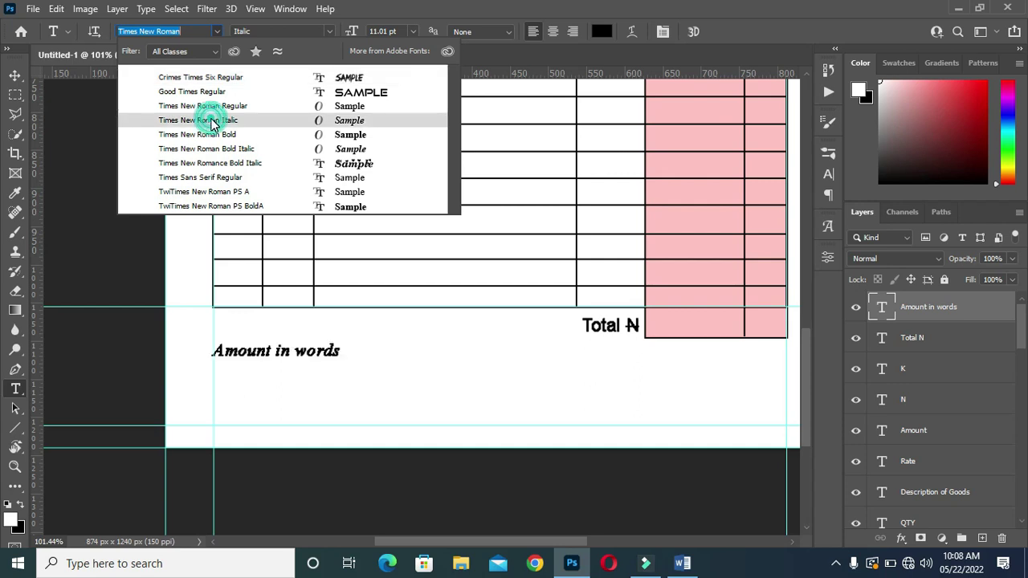
left_click(207, 121)
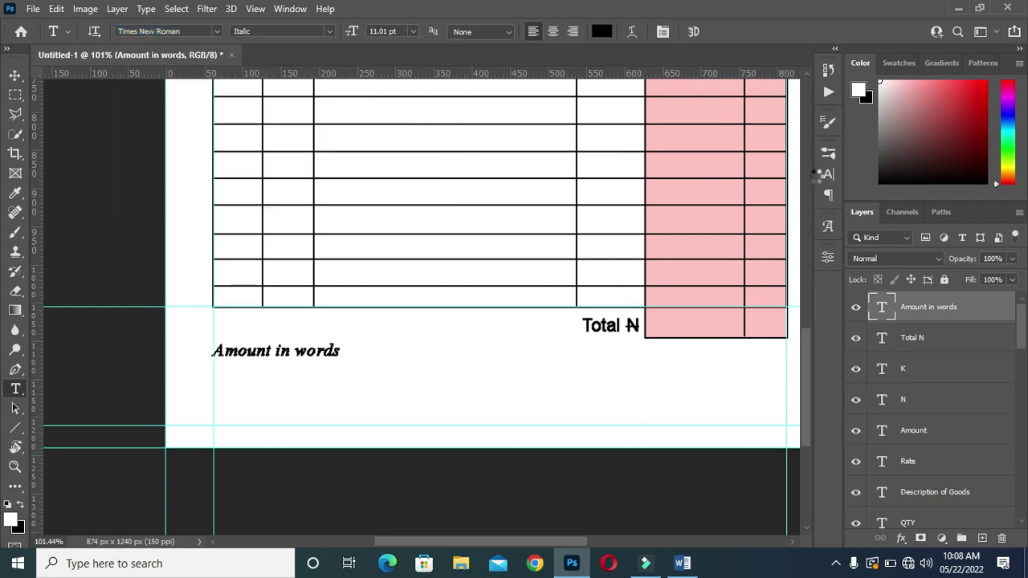
Turn off faux bold for the "Amount in words" label and nudge it slightly right onto the left margin guide
left_click(828, 175)
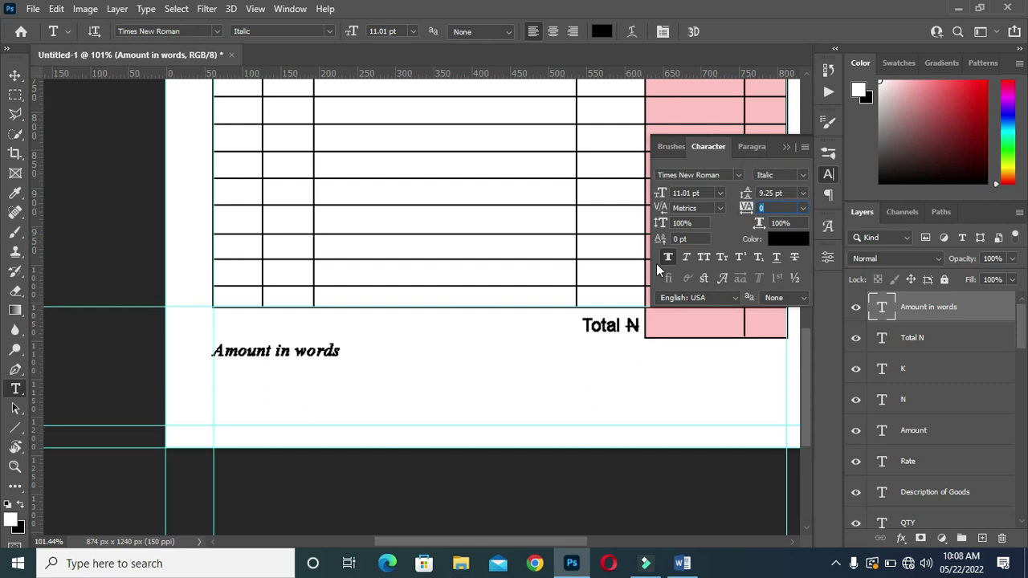
left_click(669, 257)
key("ctrl+z")
left_click(788, 146)
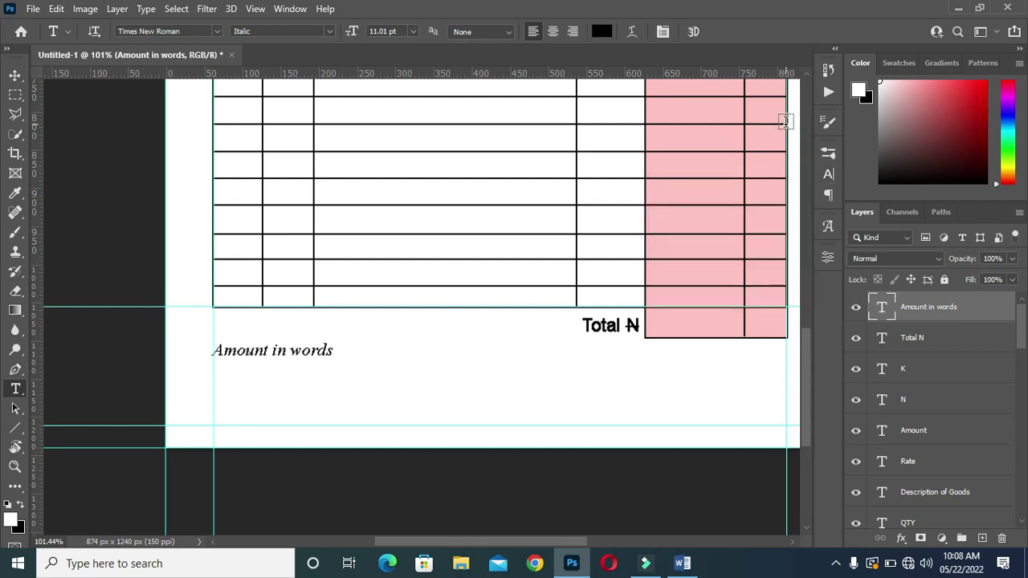
key("ctrl+Right")
key("ctrl+Right")
key("ctrl+Right")
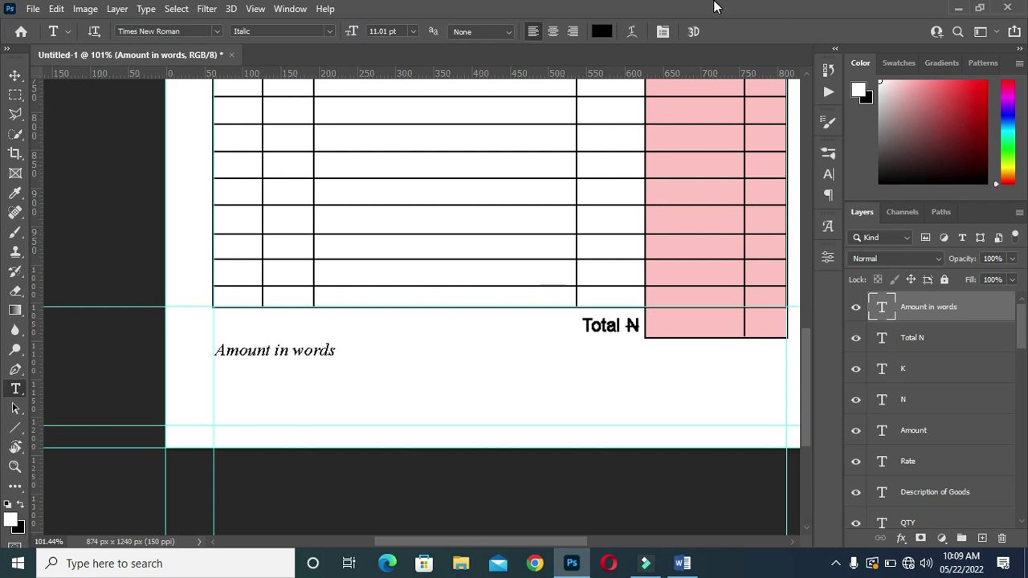
left_click(15, 76)
Draw a horizontal line about 588 px long from "Amount in words" to the right margin guide, with a 2 px black stroke
left_click(14, 426)
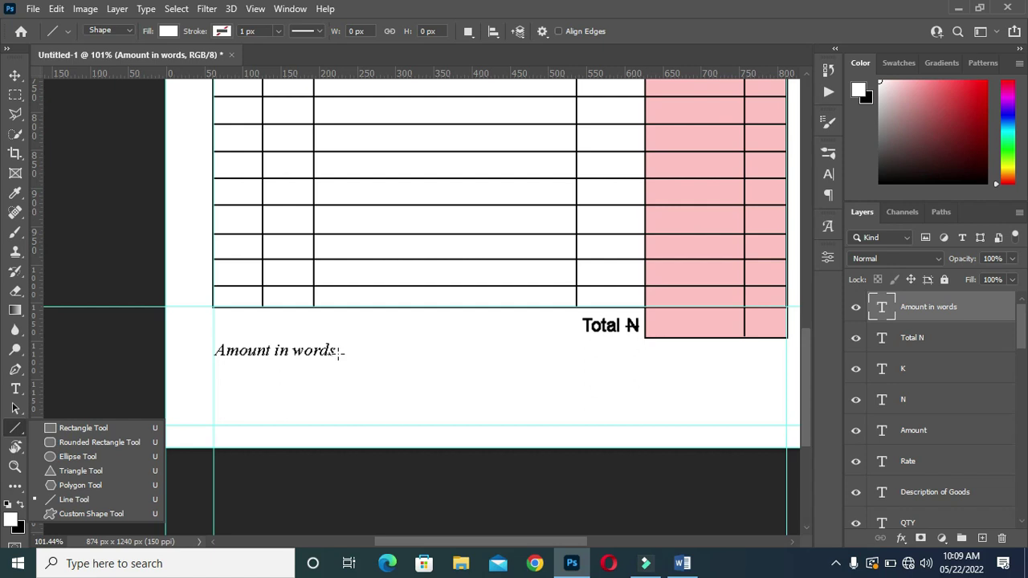
left_click_drag(337, 353, 785, 372)
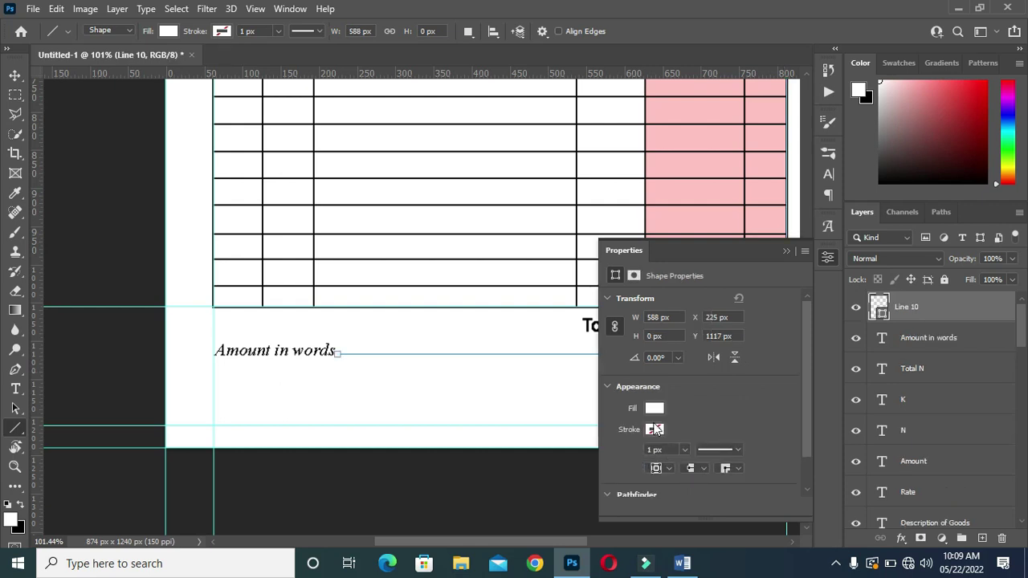
left_click(655, 429)
left_click(617, 371)
left_click(763, 282)
left_click(665, 450)
type("2")
key("Return")
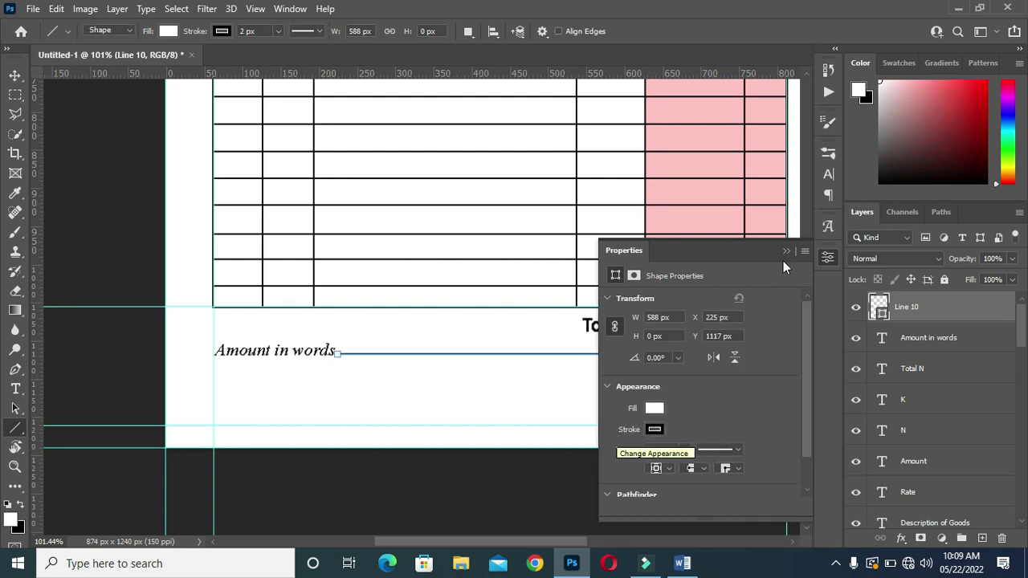
left_click(785, 252)
Nudge the "Amount in words" label and its line down together by a few pixels, and deselect them
left_click(16, 72)
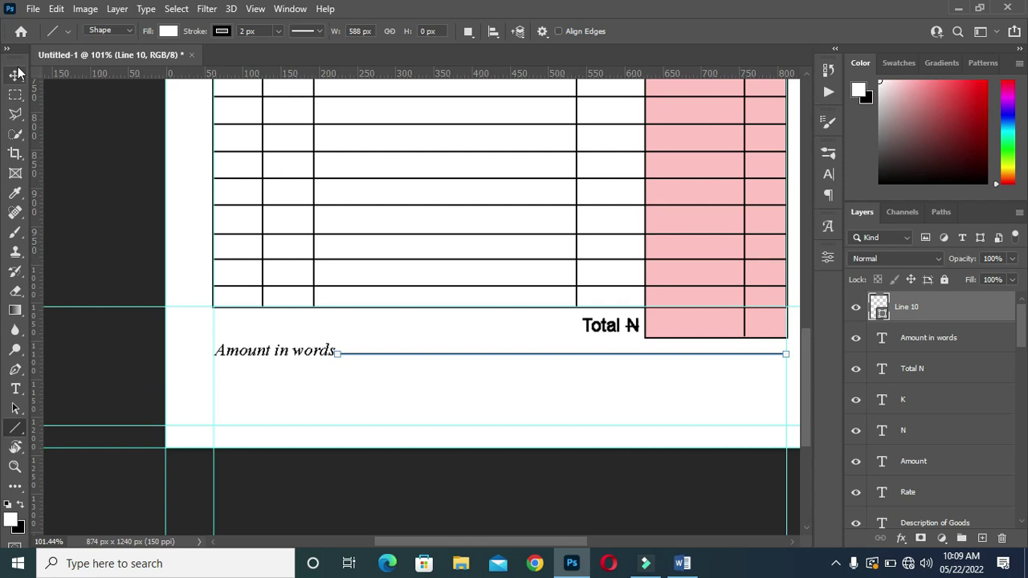
left_click(928, 338, "shift")
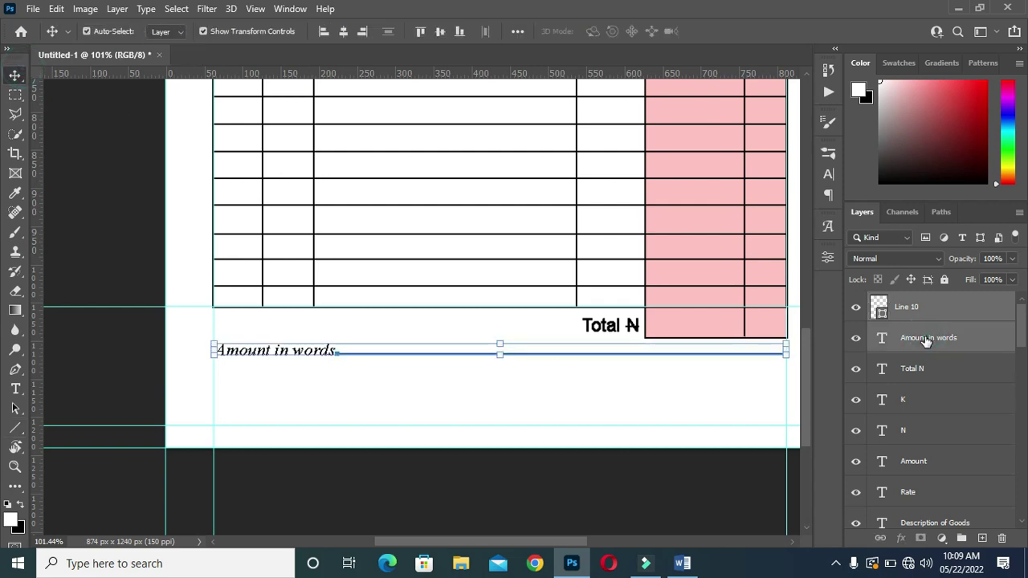
key("Down")
key("Down")
key("Down")
key("Down")
key("Down")
key("Down")
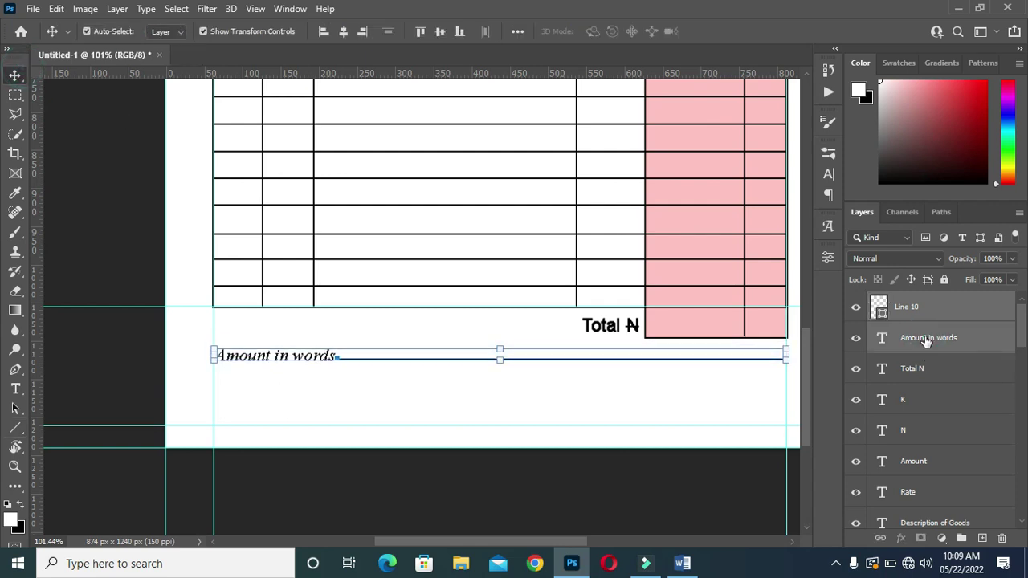
left_click(82, 363)
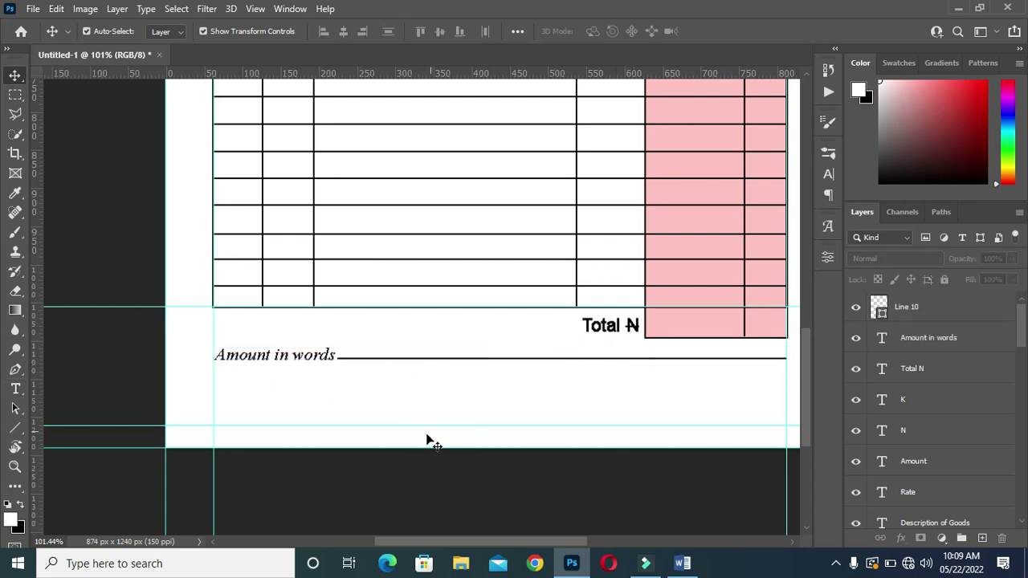
Draw a second horizontal line about 316 px long from the left margin guide below "Amount in words", with a 2 px black stroke
left_click(14, 426)
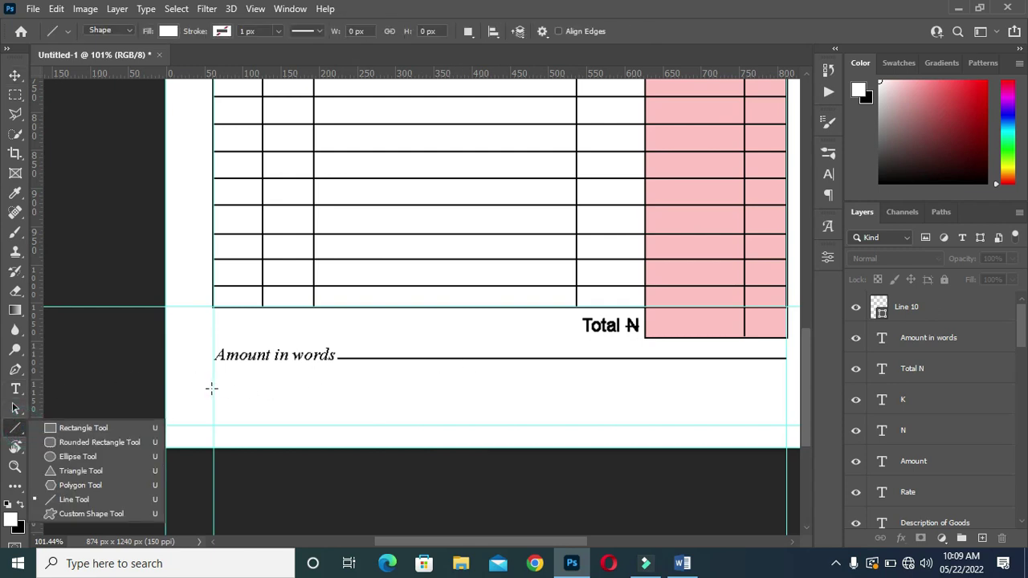
left_click_drag(214, 384, 455, 394)
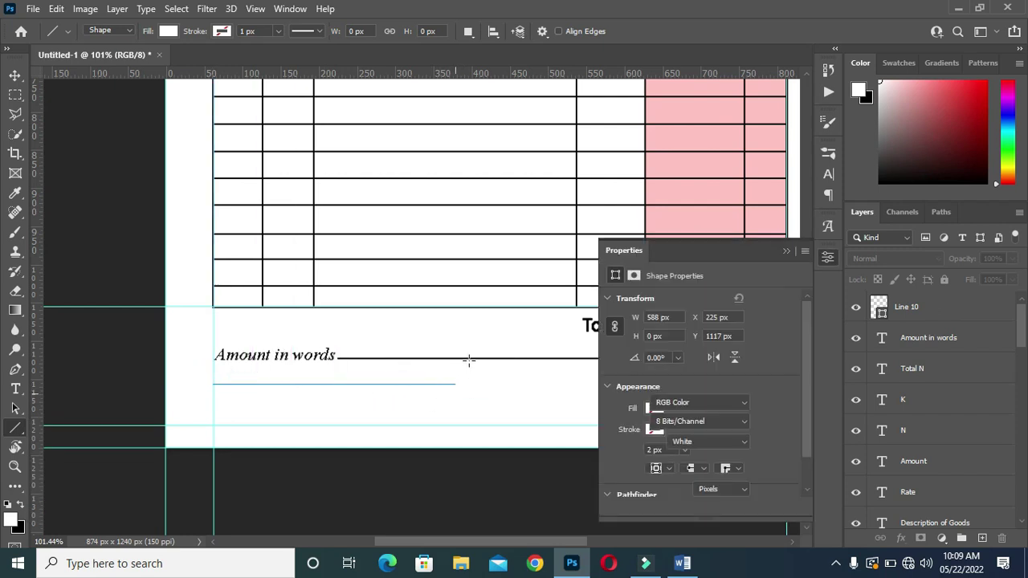
left_click(685, 450)
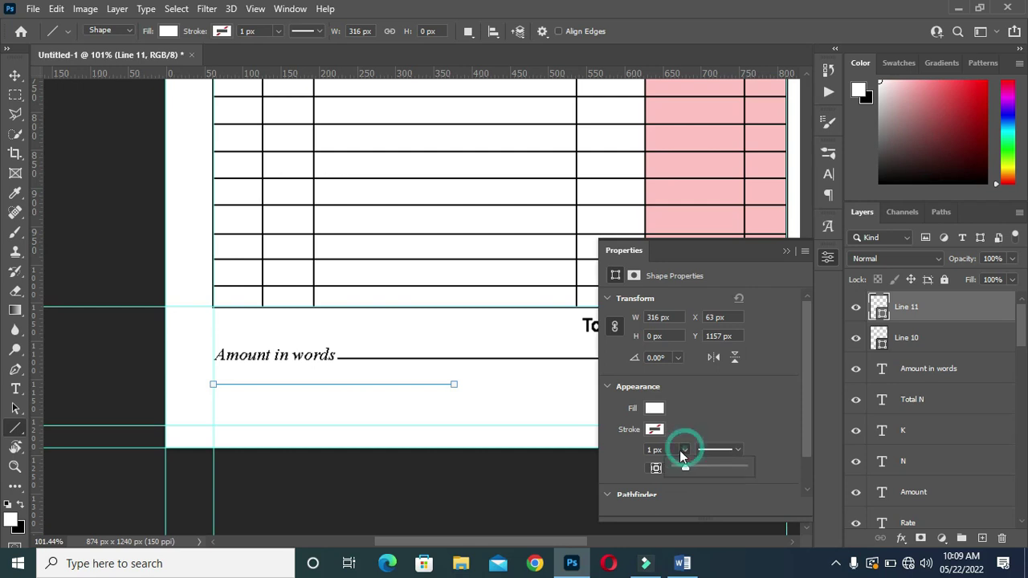
left_click(654, 448)
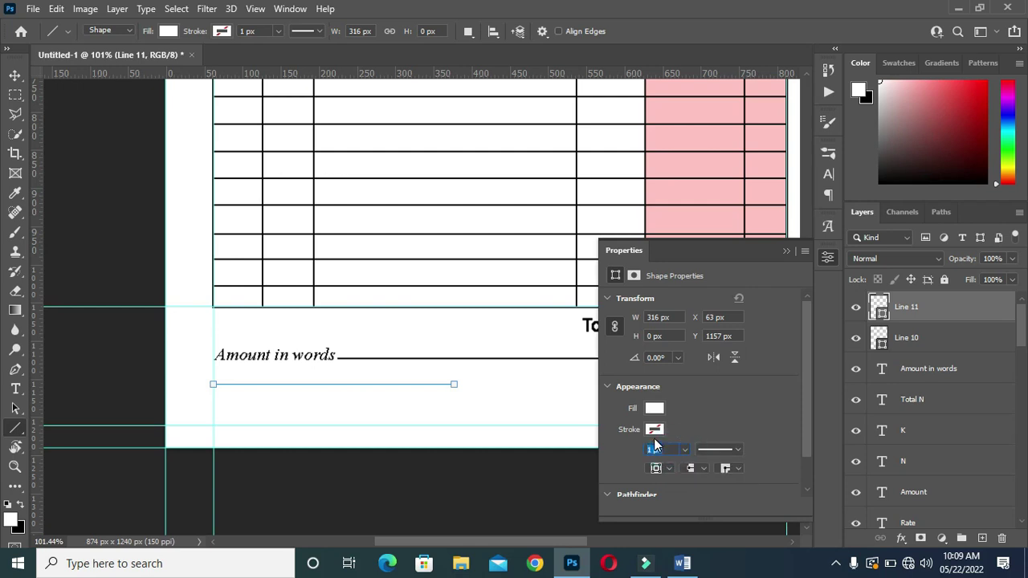
type("2")
key("Return")
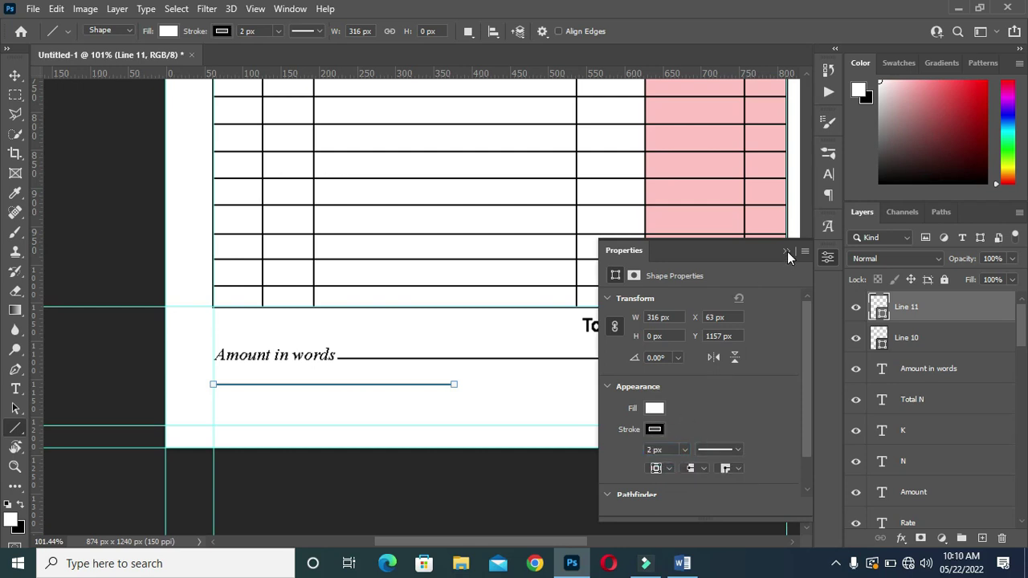
left_click(787, 251)
Duplicate the short line and move the copy horizontally until it ends at the right margin guide
left_click(15, 75)
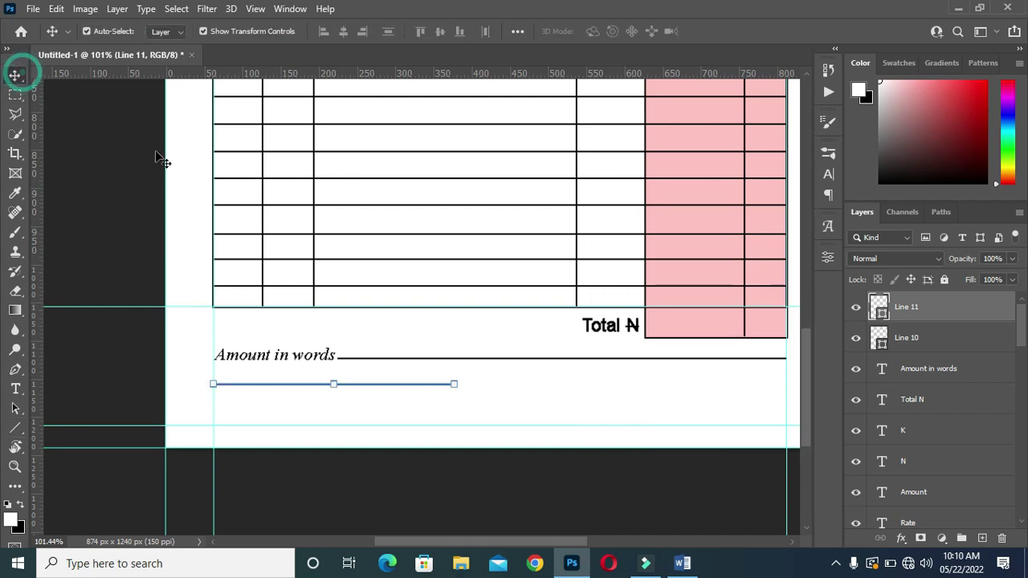
left_click_drag(957, 312, 982, 537)
left_click(619, 482)
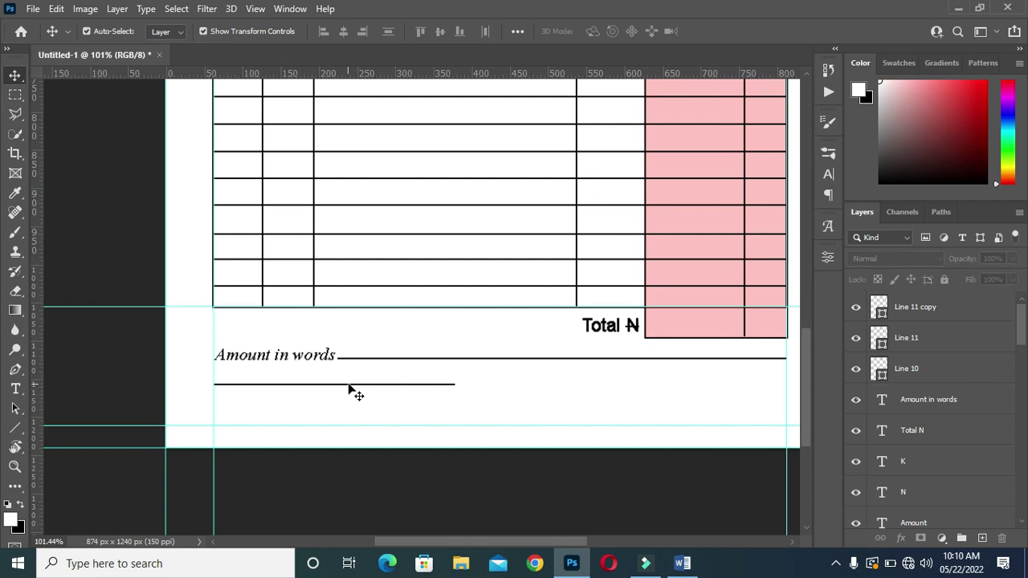
left_click_drag(349, 387, 678, 393)
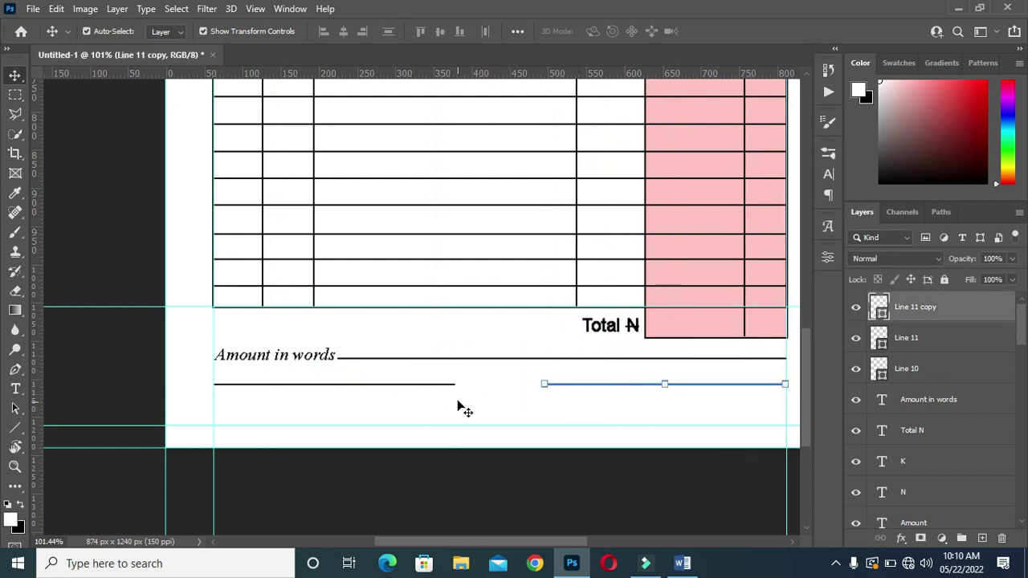
Duplicate the "Amount in words" label and place the copy at the gap between the two short lines
left_click(319, 361)
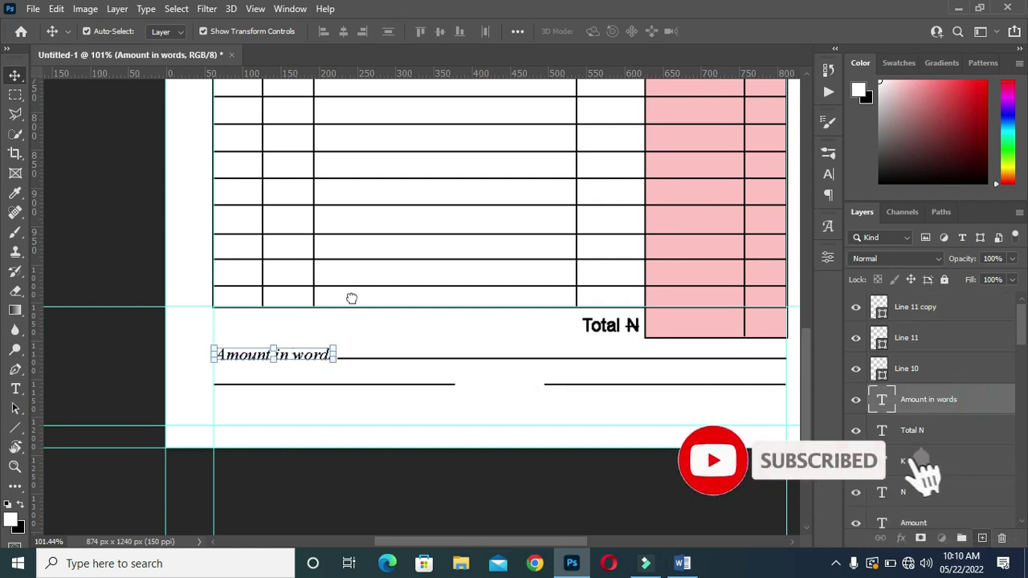
mouse_move(305, 354)
left_mouse_down()
mouse_move(578, 386)
mouse_move(552, 387)
left_mouse_up()
left_click(501, 385)
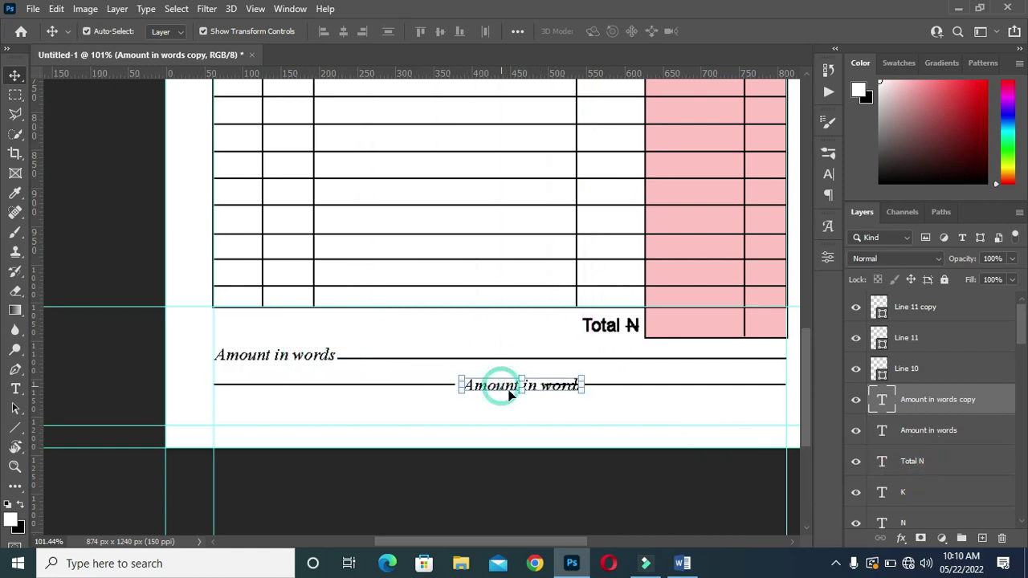
Switch to the Word document and copy the word "Naira"
left_click(642, 498)
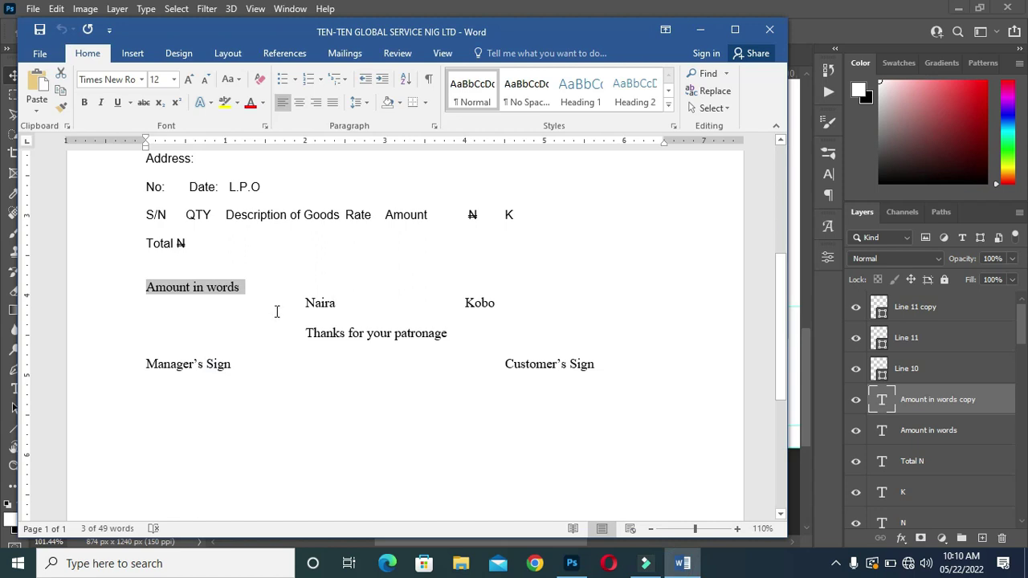
left_click_drag(306, 303, 339, 303)
key("ctrl+c")
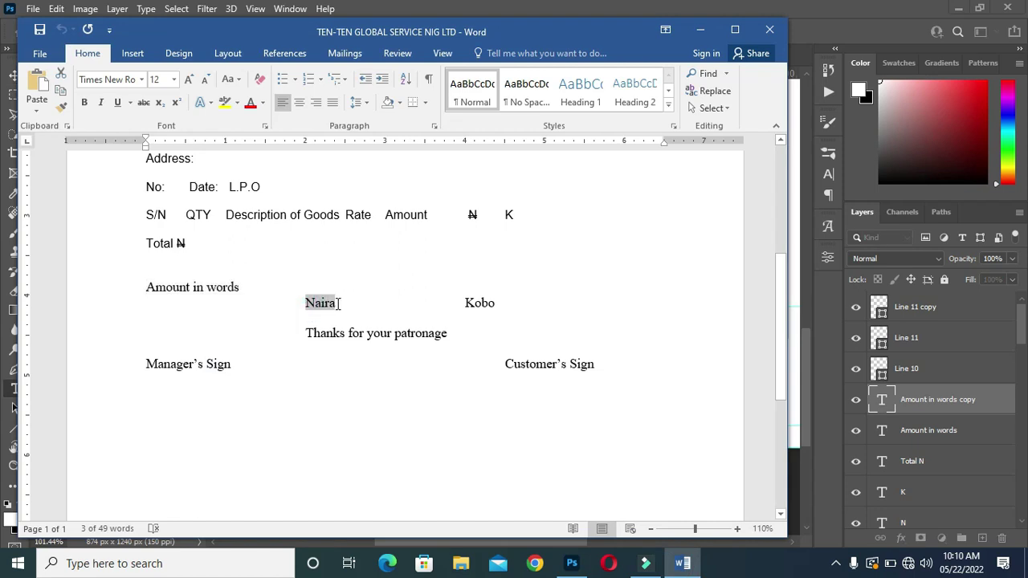
Return to Photoshop, replace the copied label's text between the two short lines with "Naira", and nudge it slightly upward
left_click(700, 30)
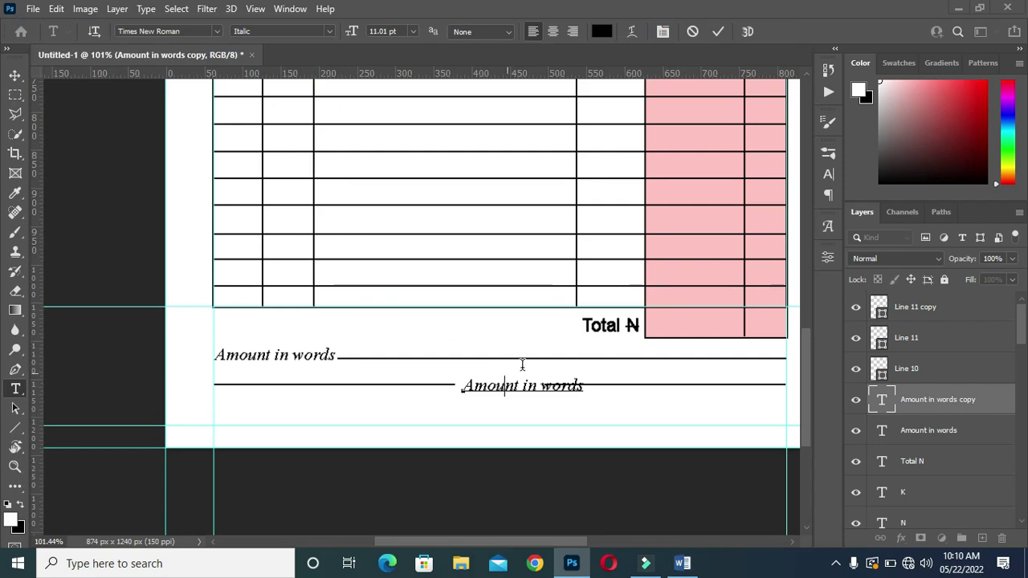
key("ctrl+v")
left_click(718, 31)
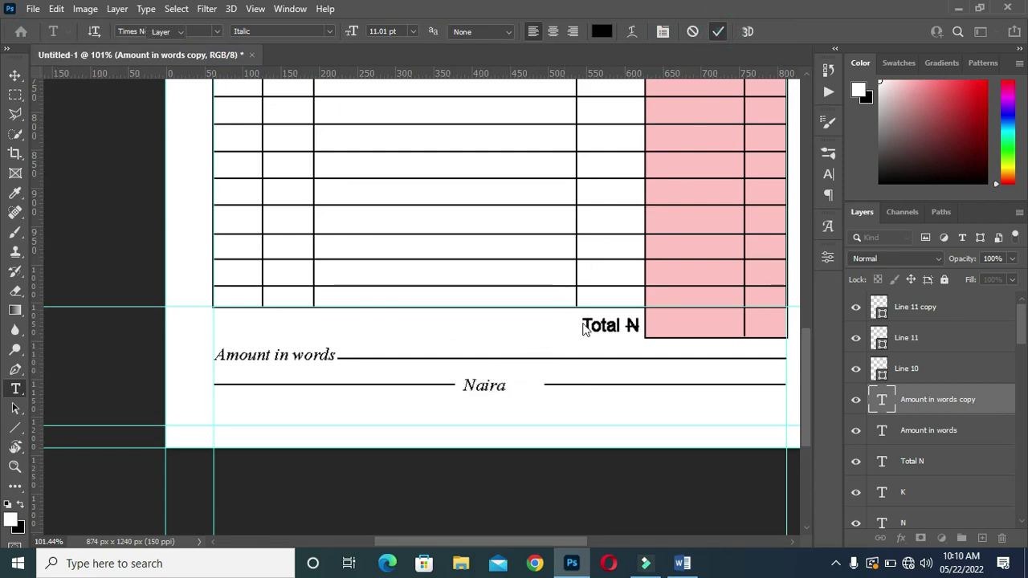
key("v")
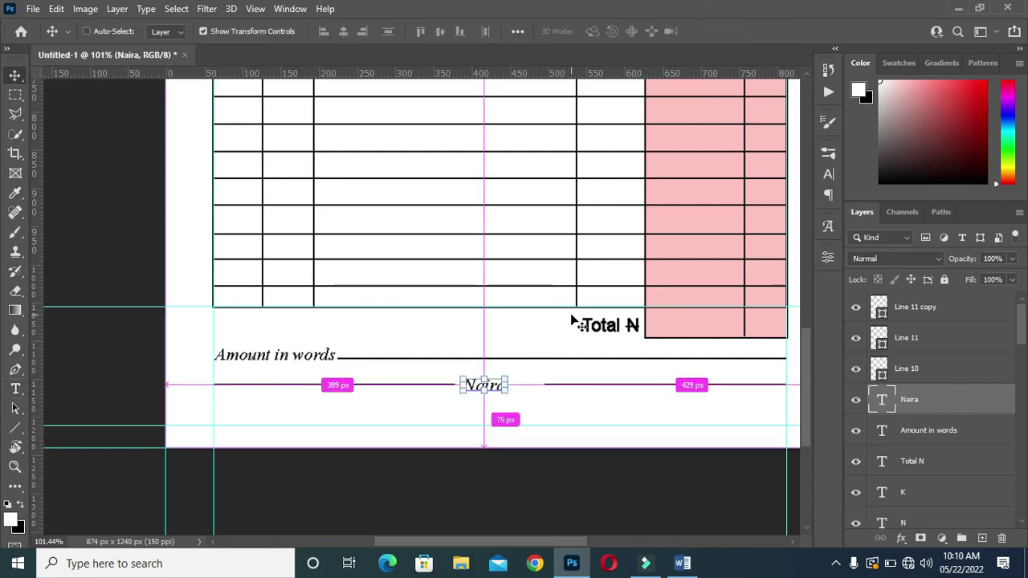
key("ctrl")
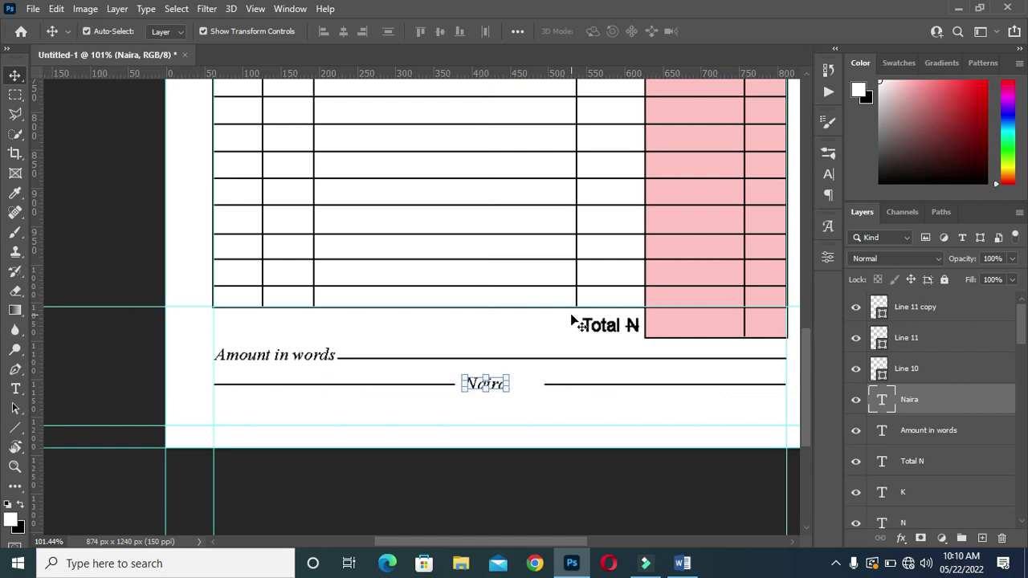
Resize the second short line so it starts just after "Naira" and ends before the right margin guide, leaving room for another label
scroll(553, 406, "up", 1)
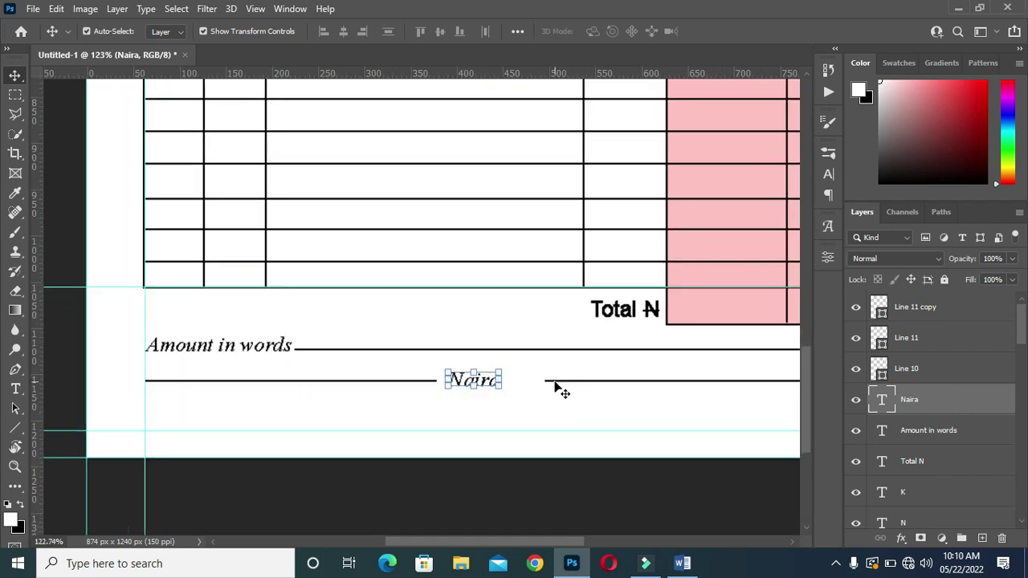
left_click(551, 382)
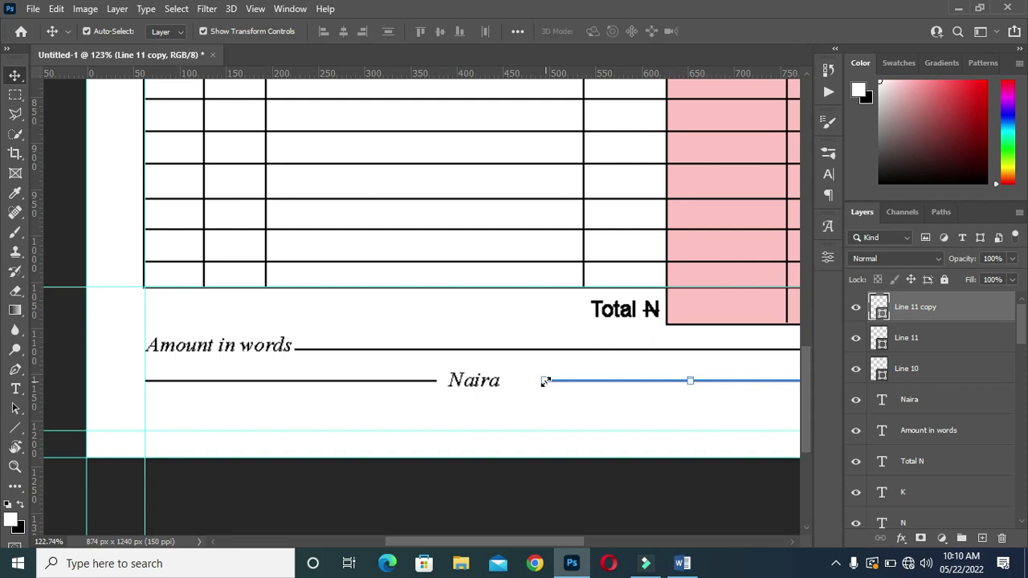
left_click_drag(544, 381, 508, 381)
scroll(688, 214, "down", 2)
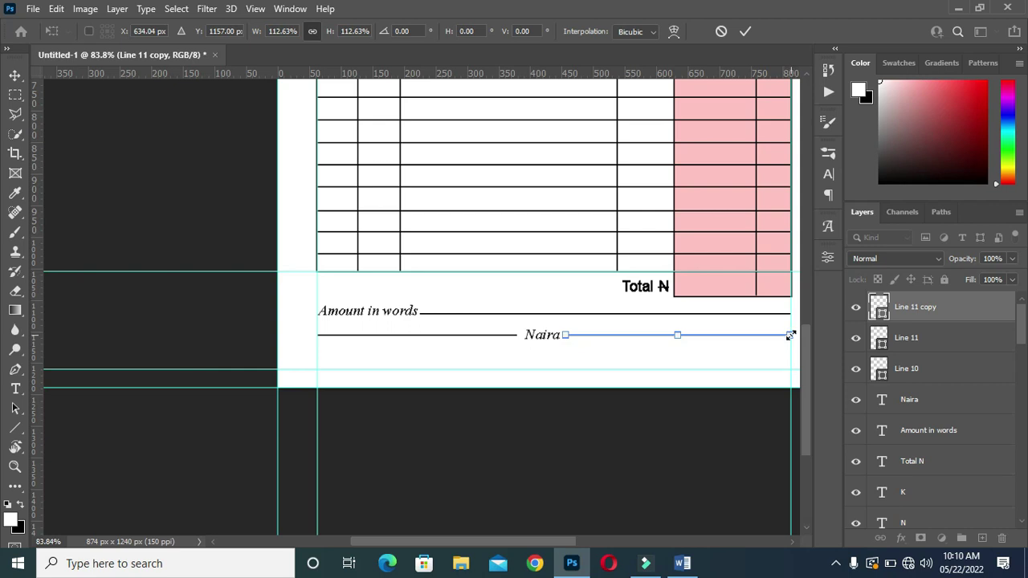
scroll(790, 335, "up", 2)
left_click_drag(788, 333, 716, 334)
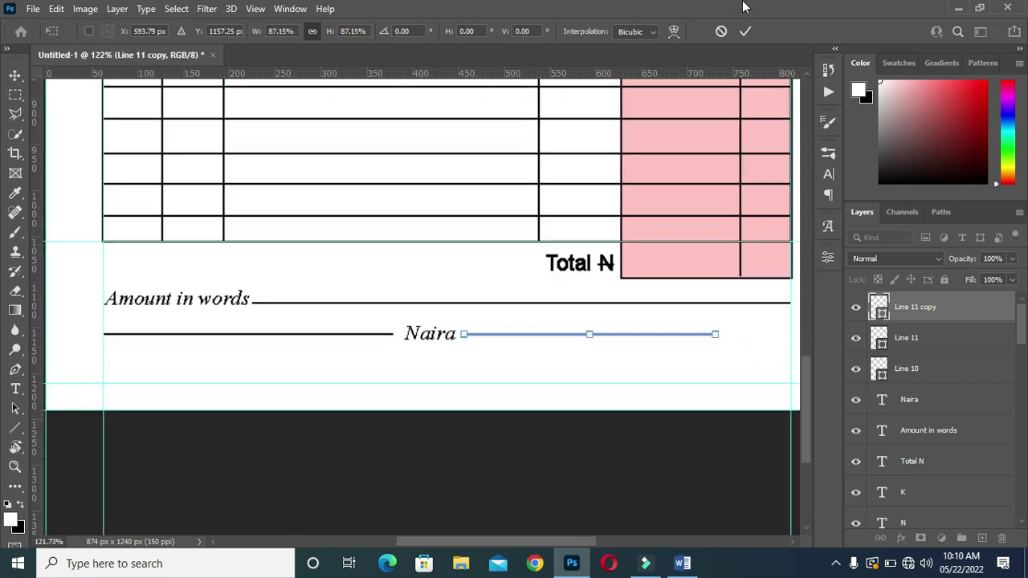
left_click(744, 31)
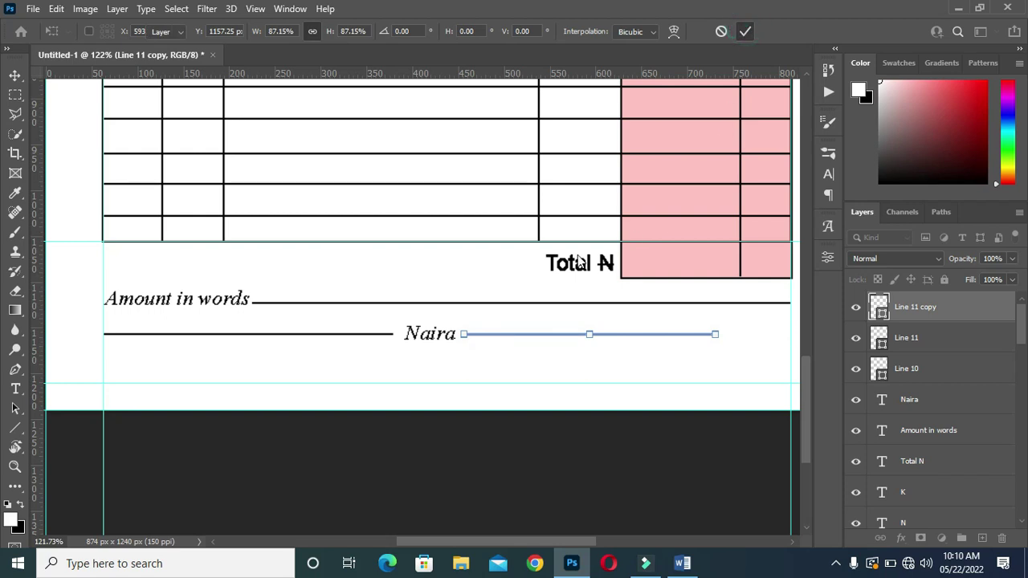
Duplicate the "Naira" label and place the copy on the same row, after the second short line
left_click(443, 334)
left_click_drag(899, 397, 610, 321)
left_click_drag(424, 330, 755, 335)
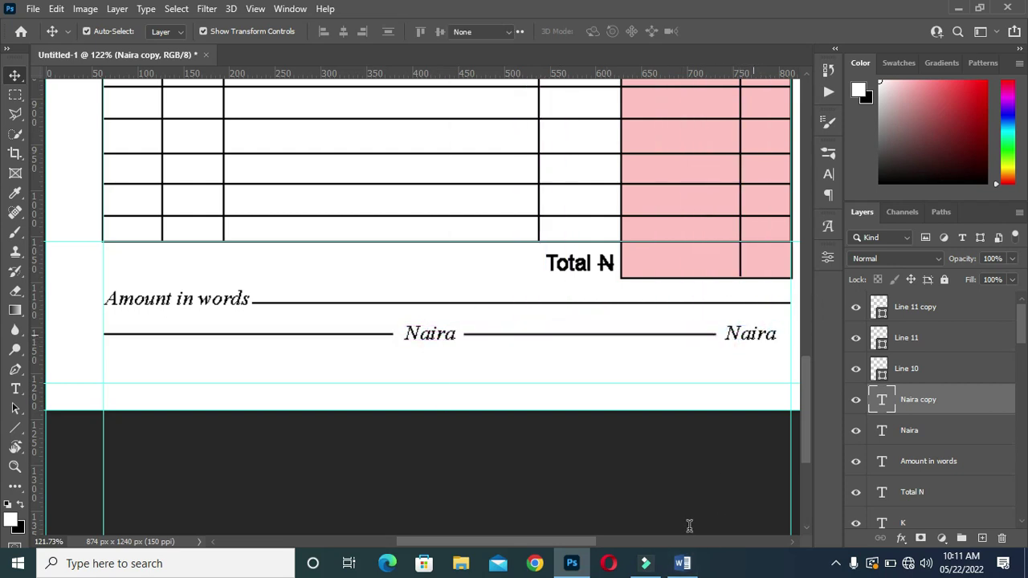
Change the text of the duplicated "Naira" label to "Kobo"
key("Return")
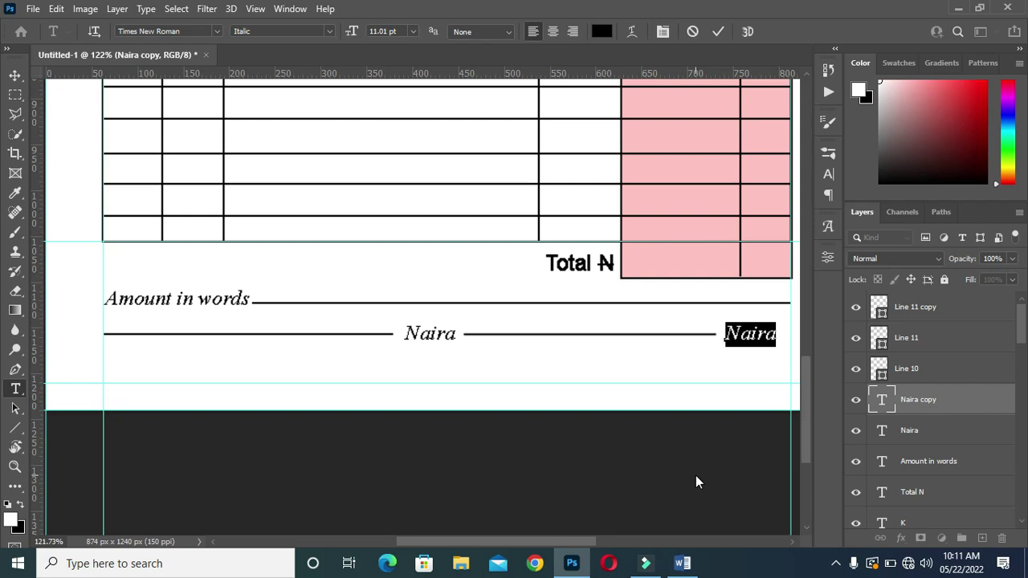
type("Kobo")
left_click(718, 32)
scroll(643, 392, "down", 1)
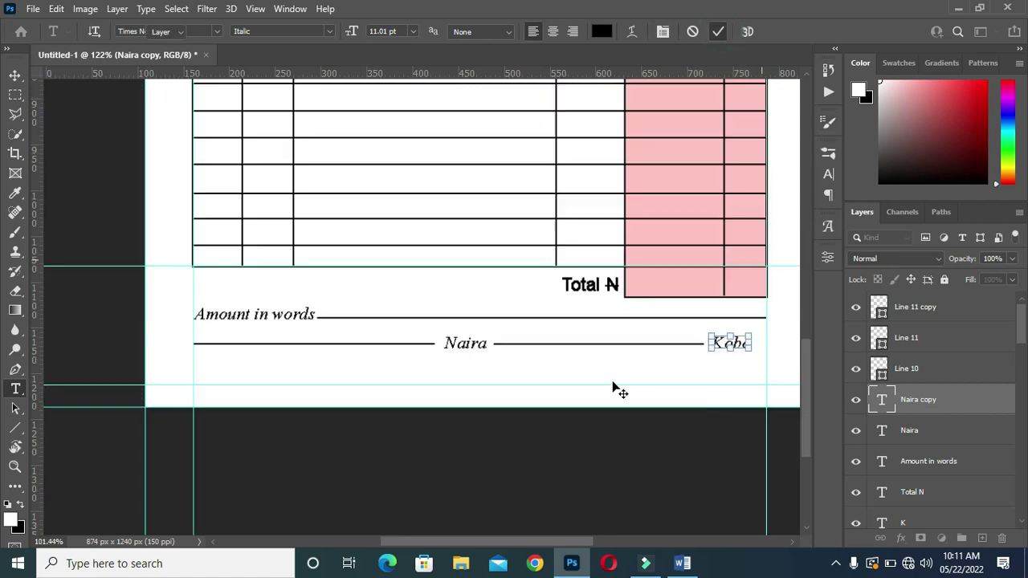
key("v")
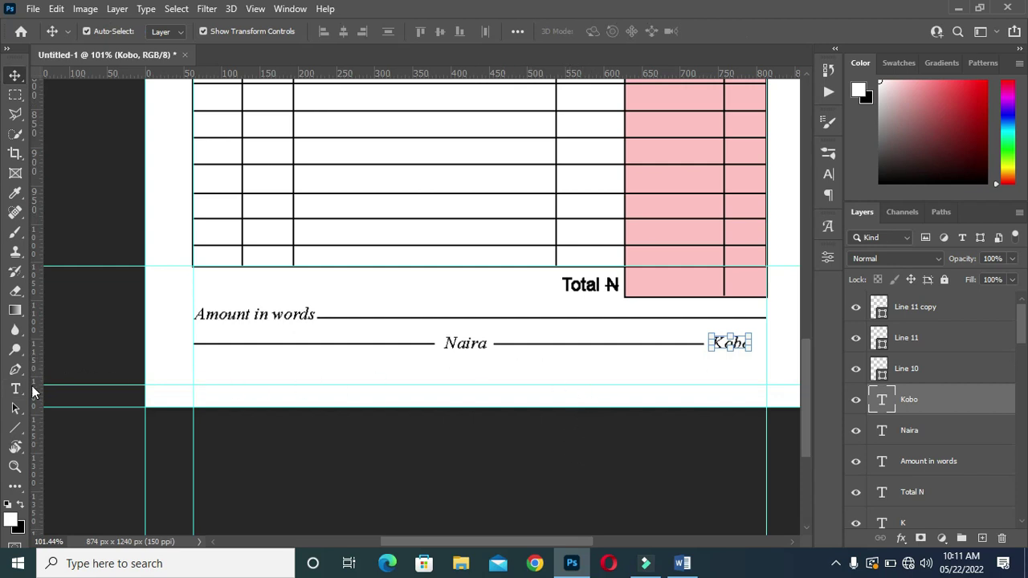
Draw a horizontal line about 294 px long from the left margin guide, just below the Naira row
left_click(14, 428)
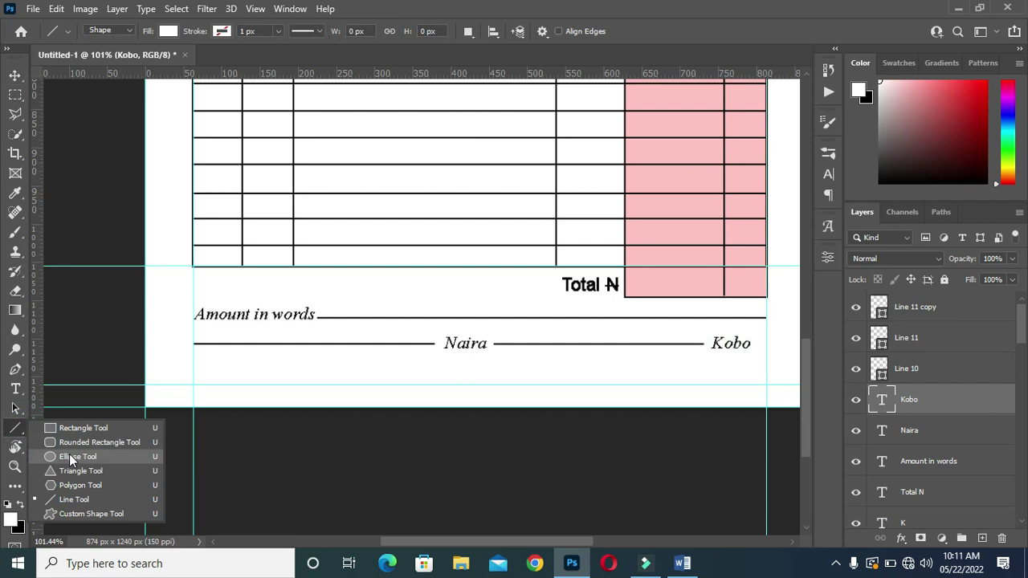
left_click(74, 498)
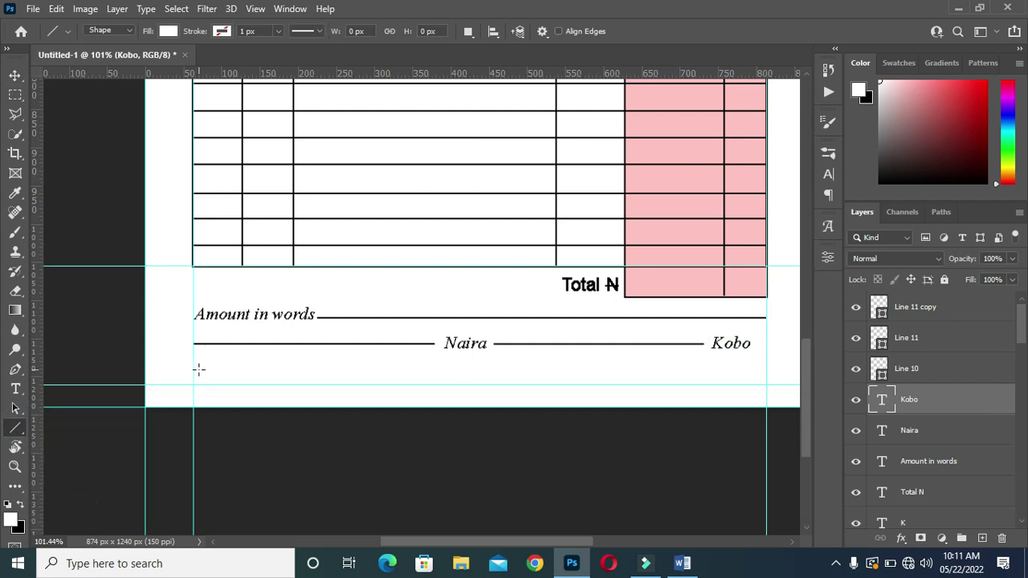
mouse_move(193, 367)
left_mouse_down()
mouse_move(385, 381)
mouse_move(192, 379)
left_mouse_up()
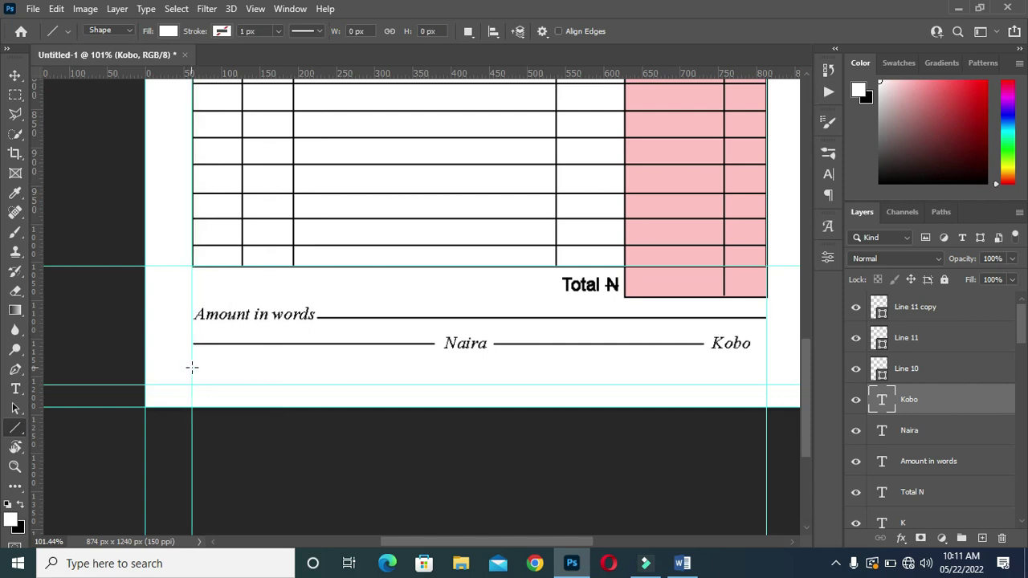
left_click_drag(192, 367, 417, 367)
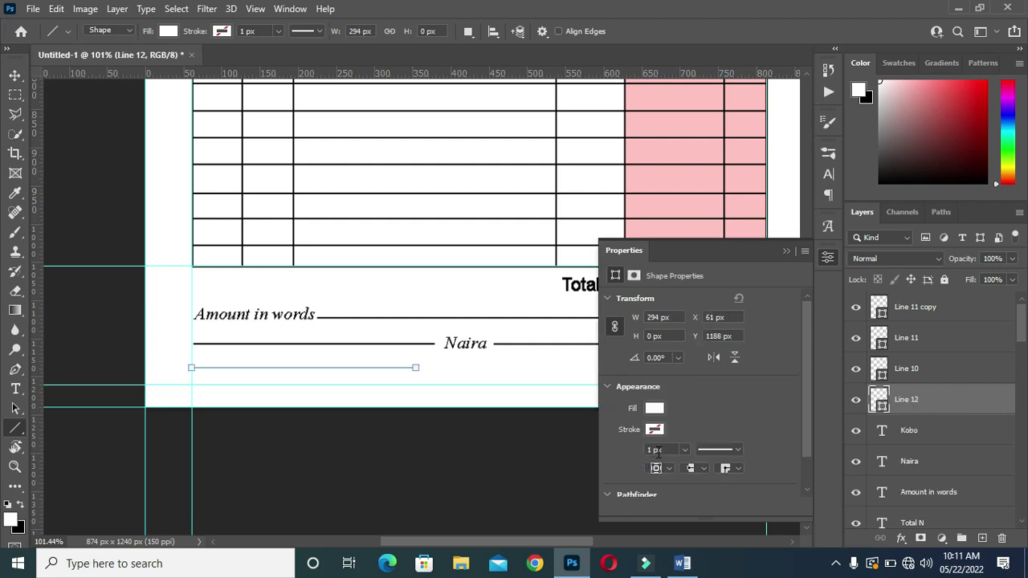
Give the new line below the Naira row a 2 px black stroke
left_click(655, 431)
left_click(617, 371)
left_click(772, 279)
left_click(667, 451)
type("2")
key("Return")
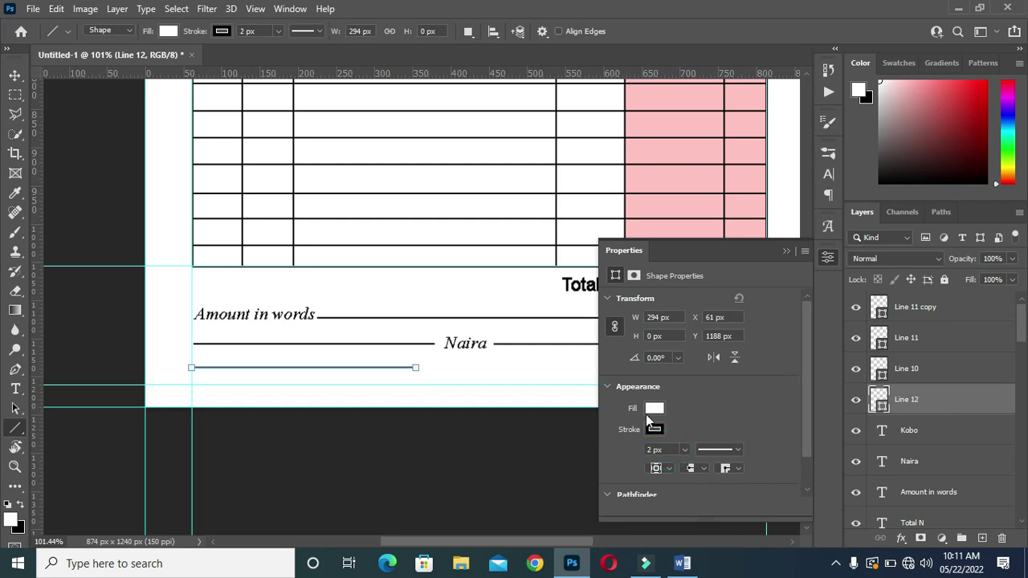
left_click(785, 251)
Identify the new signature line among the line layers and move its layer to the top of the layer stack
left_click(15, 75)
left_click(402, 493)
left_click(931, 313)
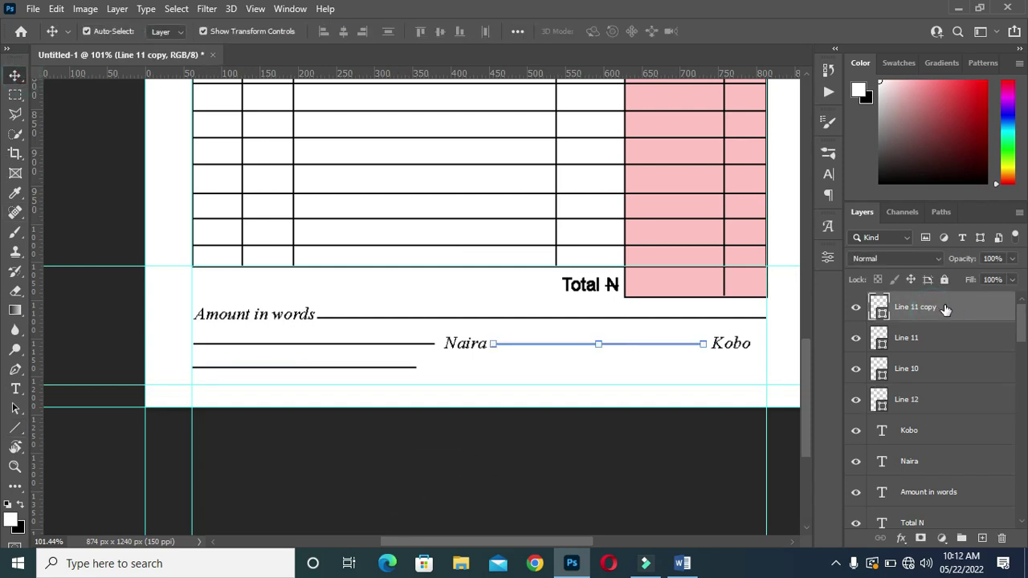
left_click(911, 341)
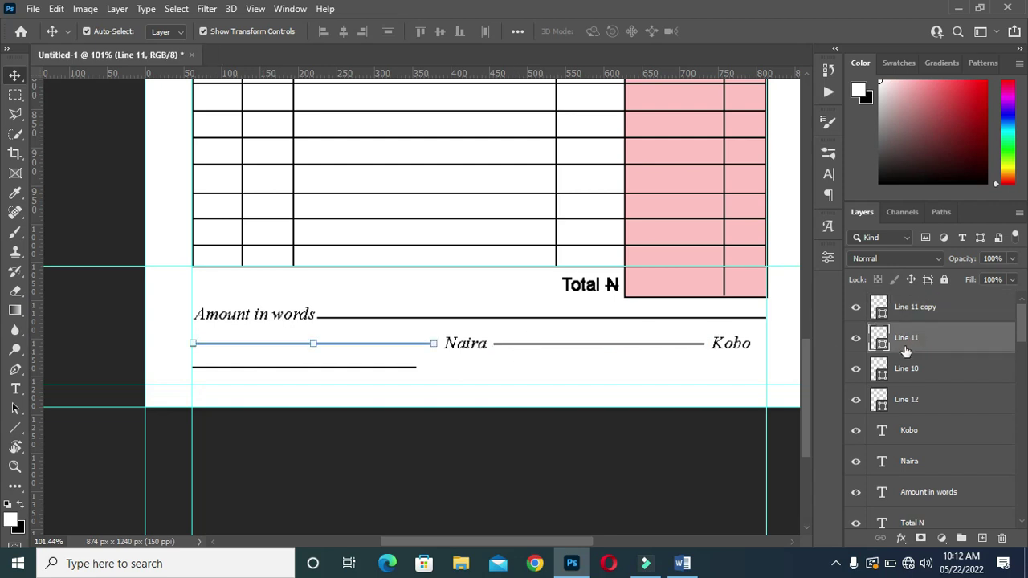
left_click(920, 372)
left_click(910, 397)
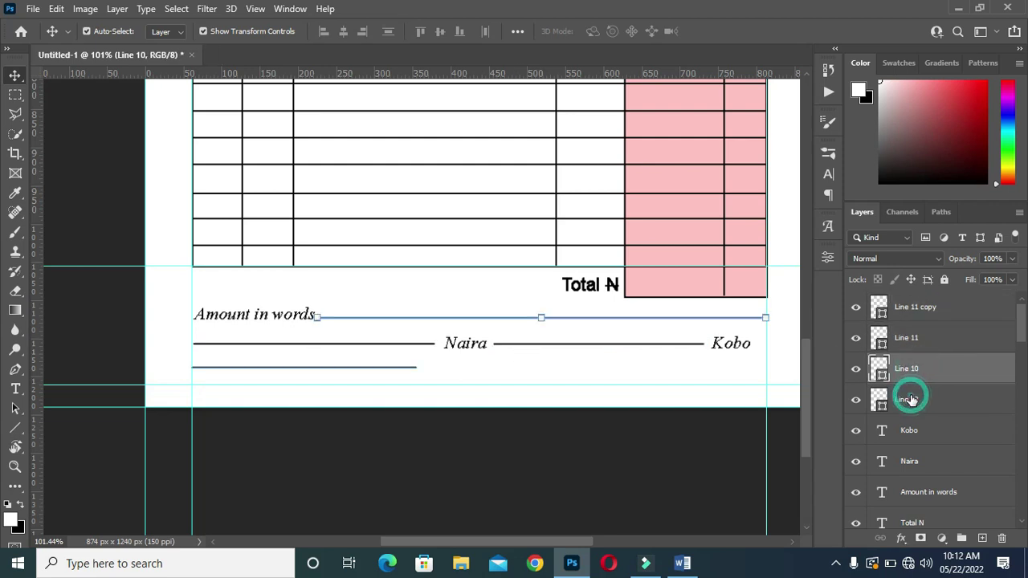
left_click_drag(921, 298, 943, 310)
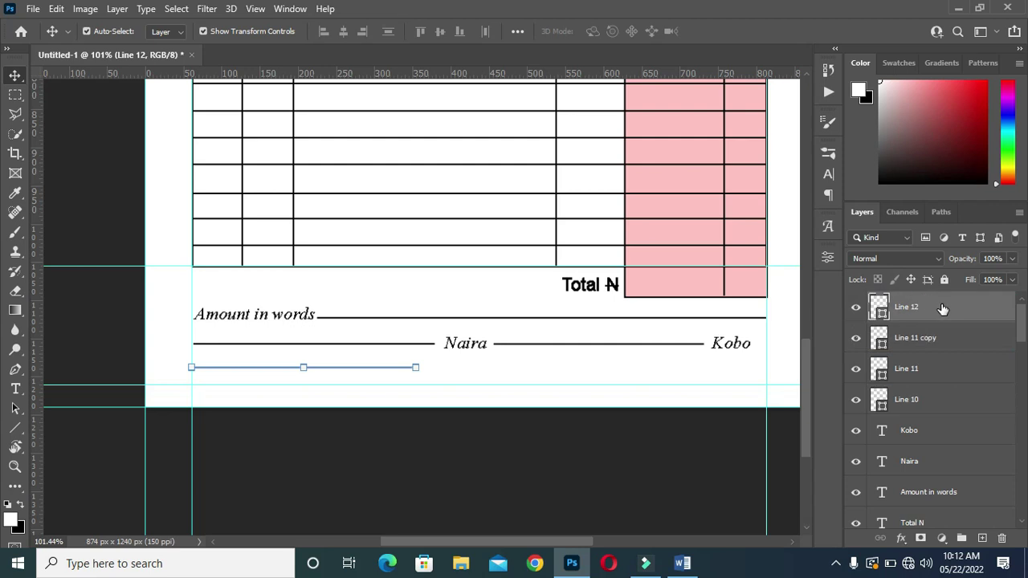
Duplicate the signature line and move the copy horizontally until it ends at the right margin guide
key("ctrl+j")
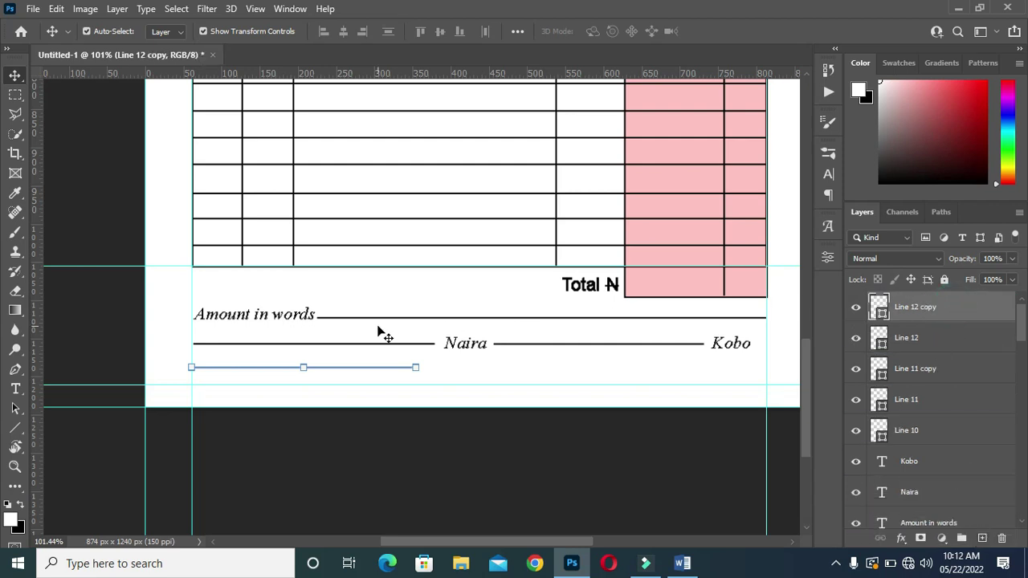
left_click(383, 369)
left_click_drag(514, 374, 733, 392)
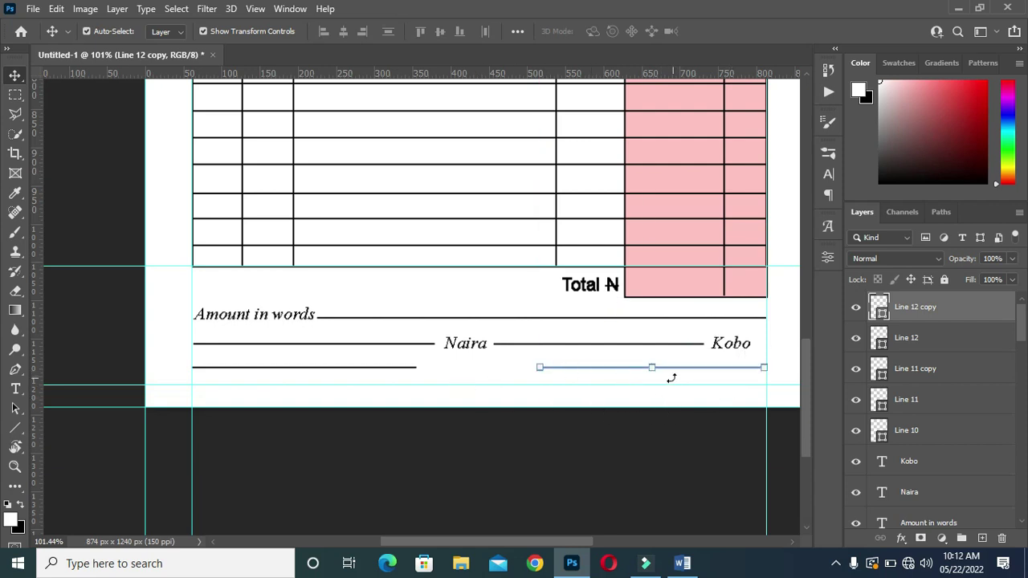
Duplicate the "Kobo" label and place the copy beneath the left signature line
scroll(561, 404, "up", 1)
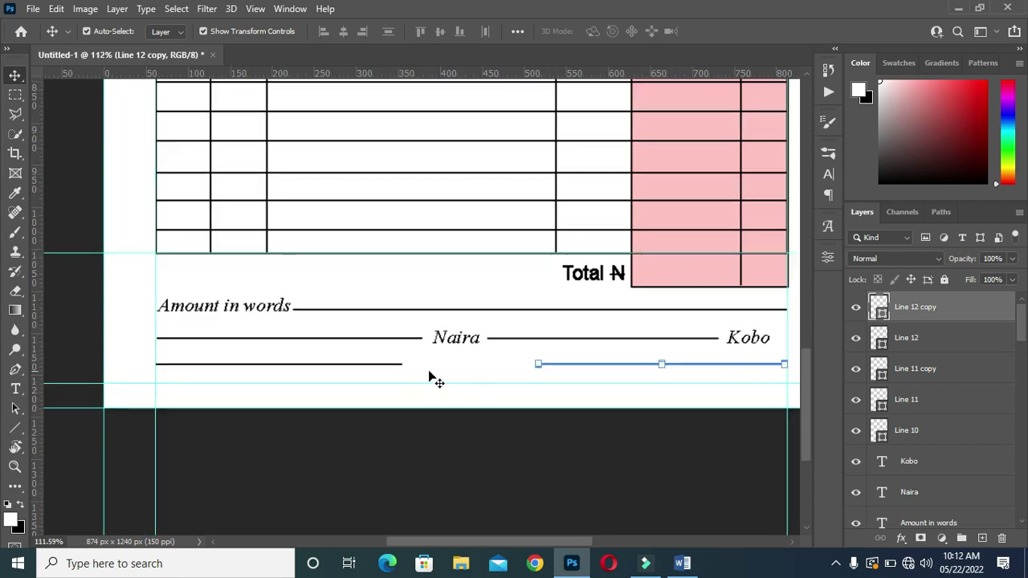
left_click(743, 345)
left_click_drag(964, 462, 229, 381)
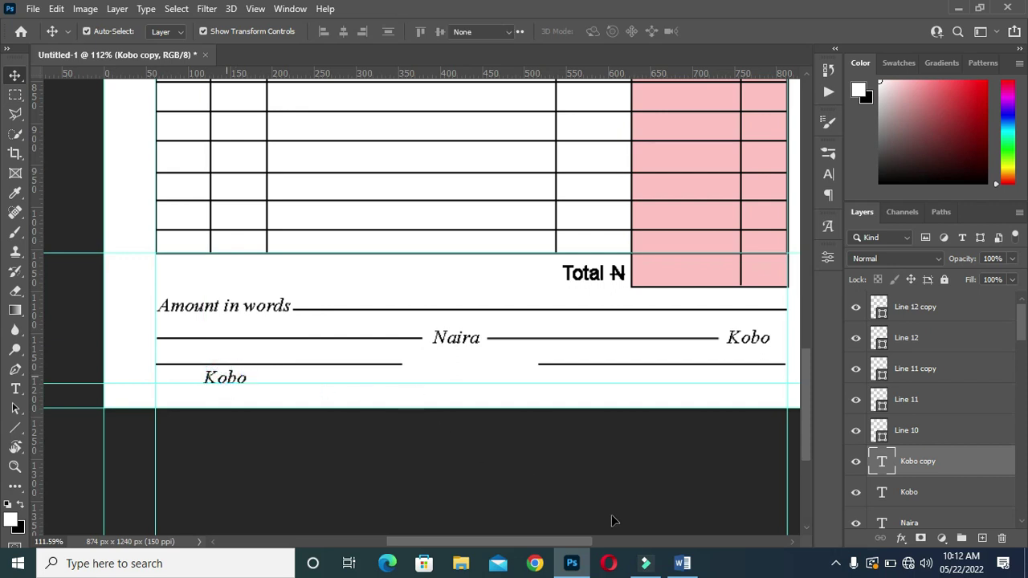
Copy "Manager's Sign" from the Word document and replace the duplicated "Kobo" text under the left signature line with it
key("Return")
key("alt+Tab")
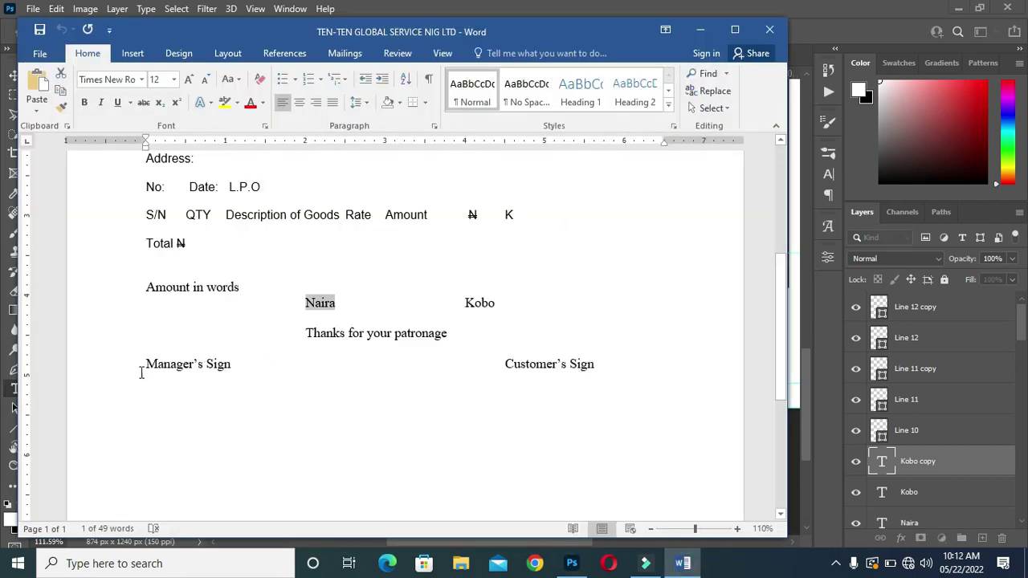
left_click_drag(148, 366, 231, 366)
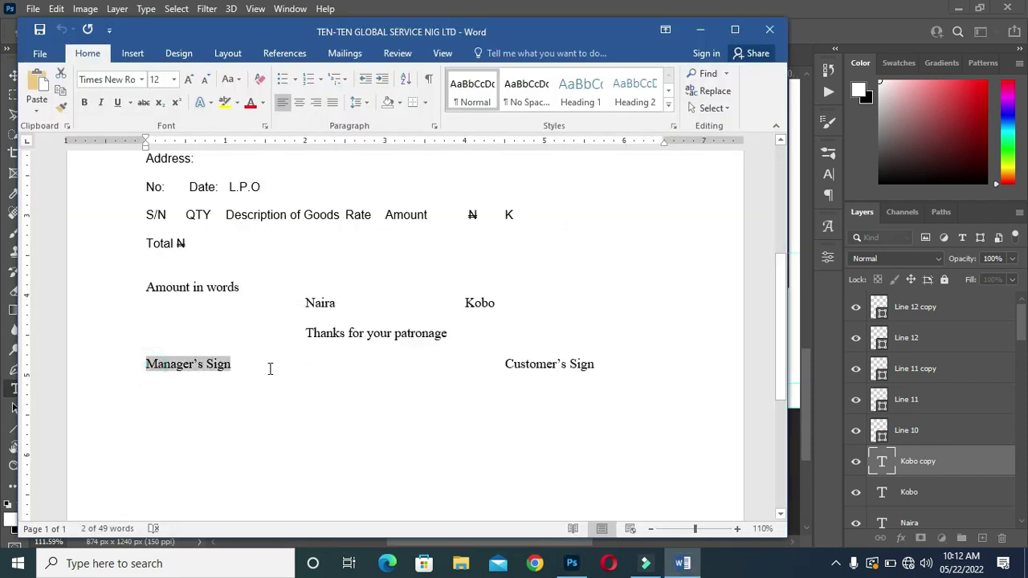
left_click(700, 30)
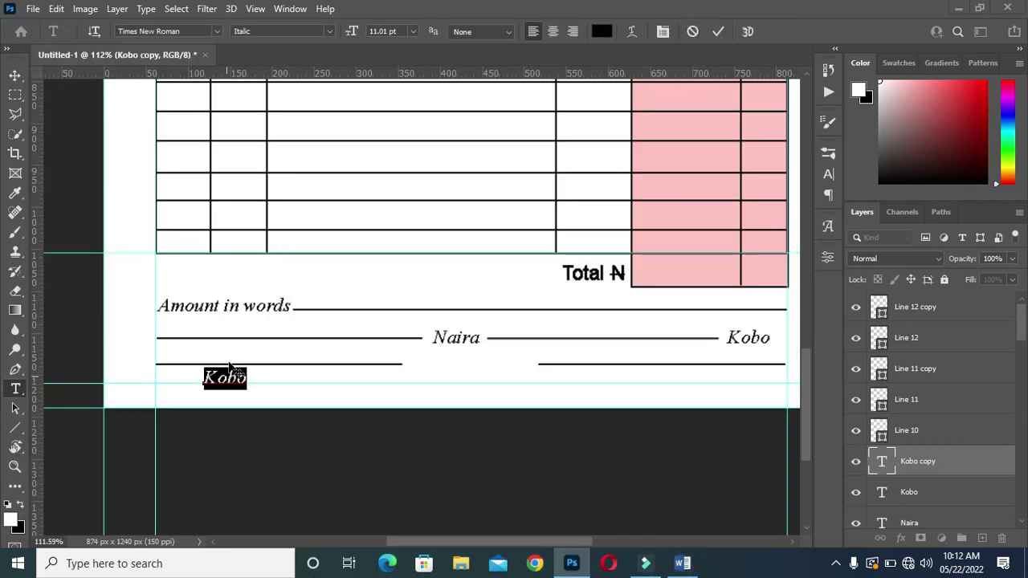
key("ctrl+v")
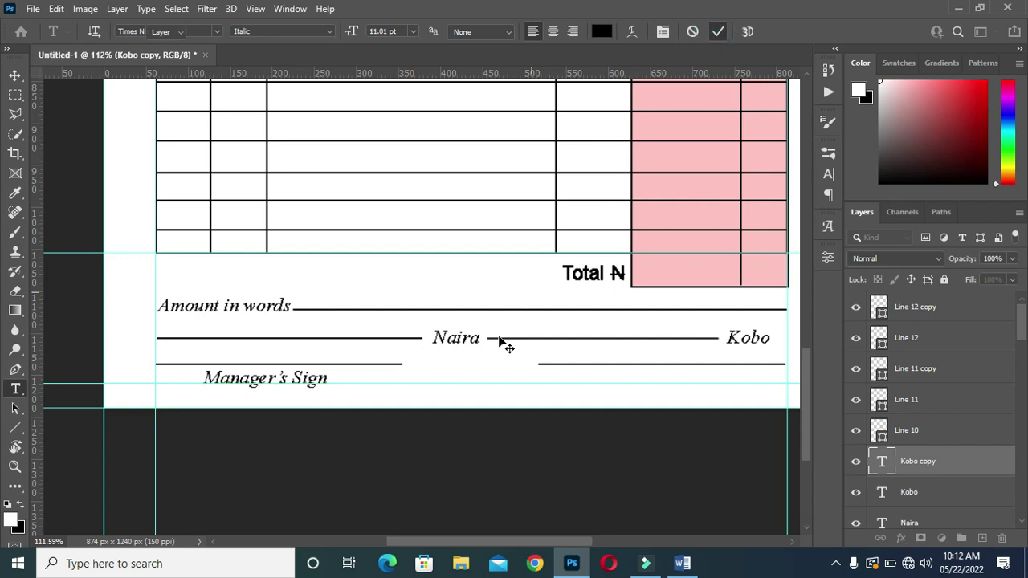
key("ctrl+Return")
key("v")
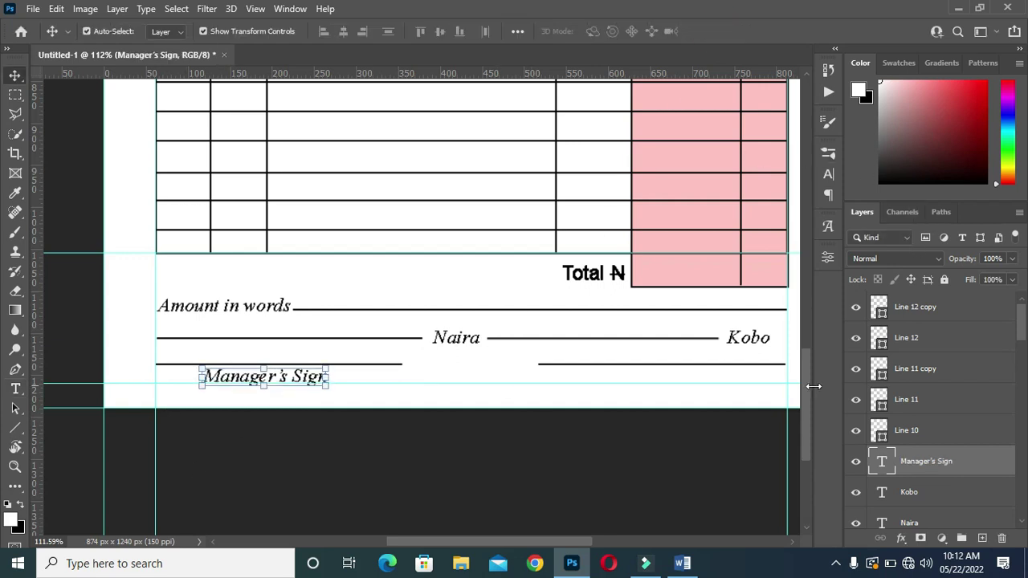
Duplicate the "Manager's Sign" label and place the copy level with it, at the gap between the two signature lines
left_click_drag(968, 467, 982, 538)
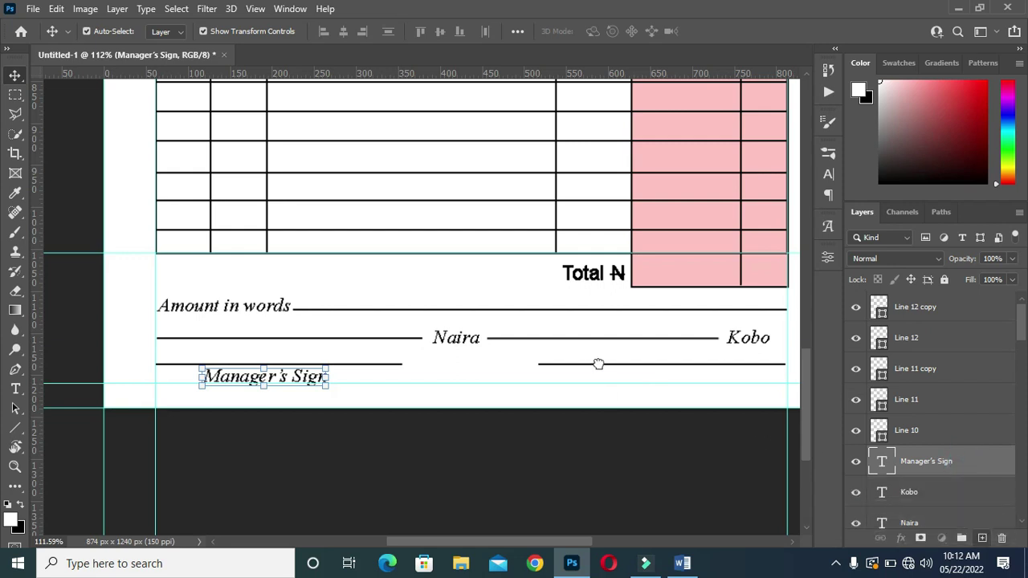
left_click_drag(305, 376, 513, 378)
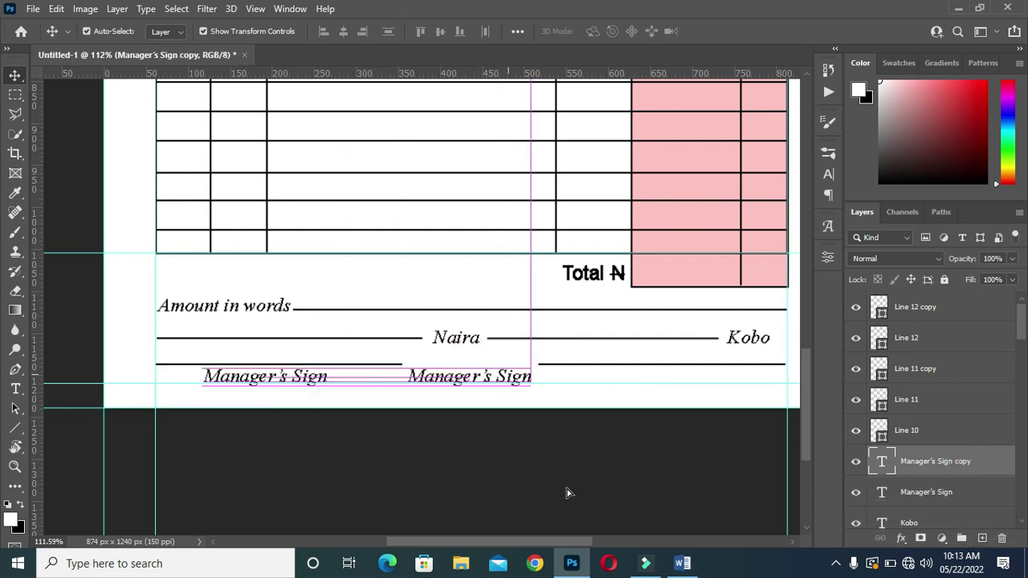
Switch to the Word document, copy "Thanks for your patronage", and return to the Photoshop invoice
left_click(682, 564)
left_click_drag(307, 332, 447, 335)
key("ctrl+c")
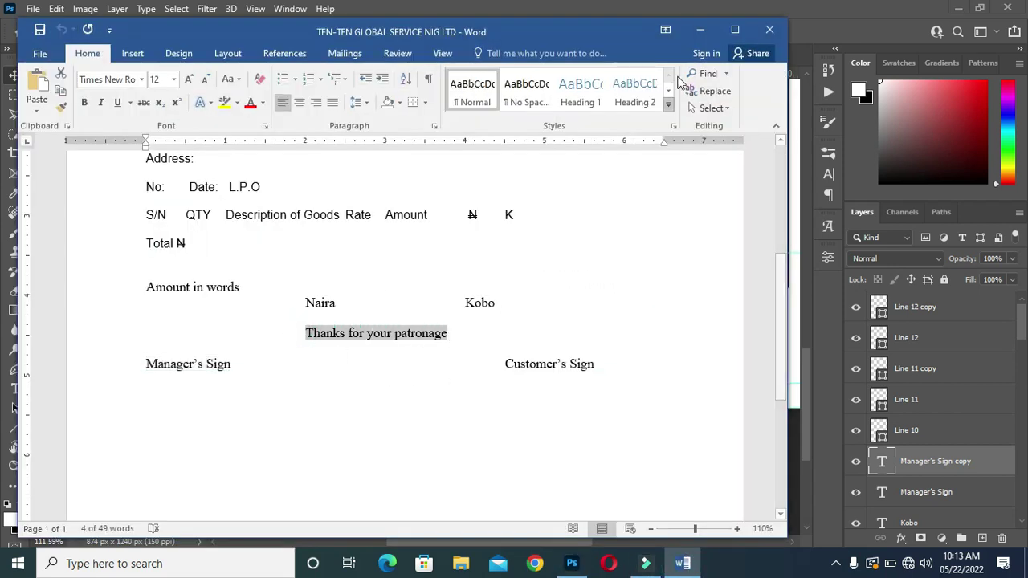
left_click(700, 30)
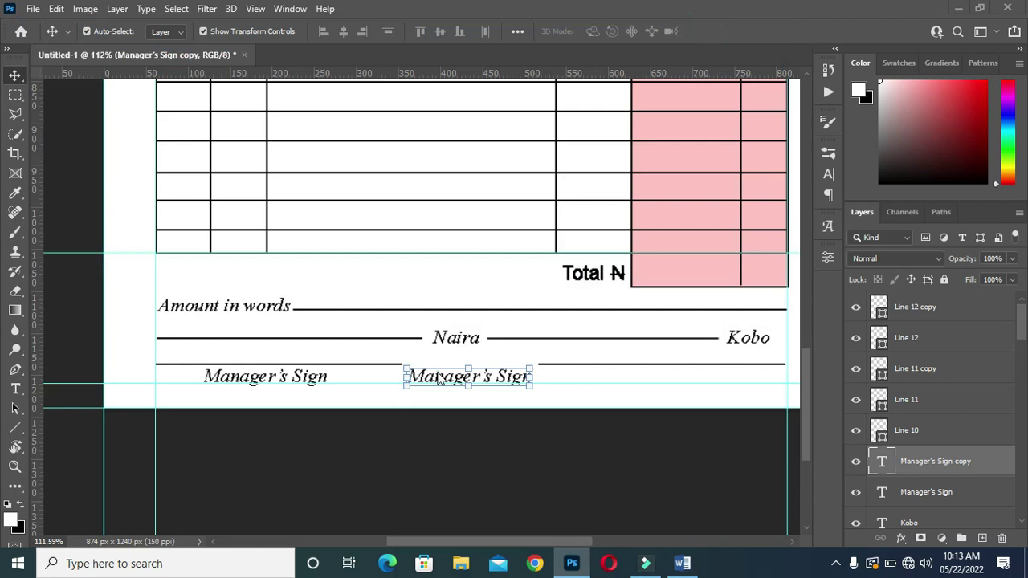
Replace the "Manager's Sign" copy between the signature lines with "Thanks for your patronage", breaking the line before "patronage"
left_click(439, 379)
double_click(439, 378)
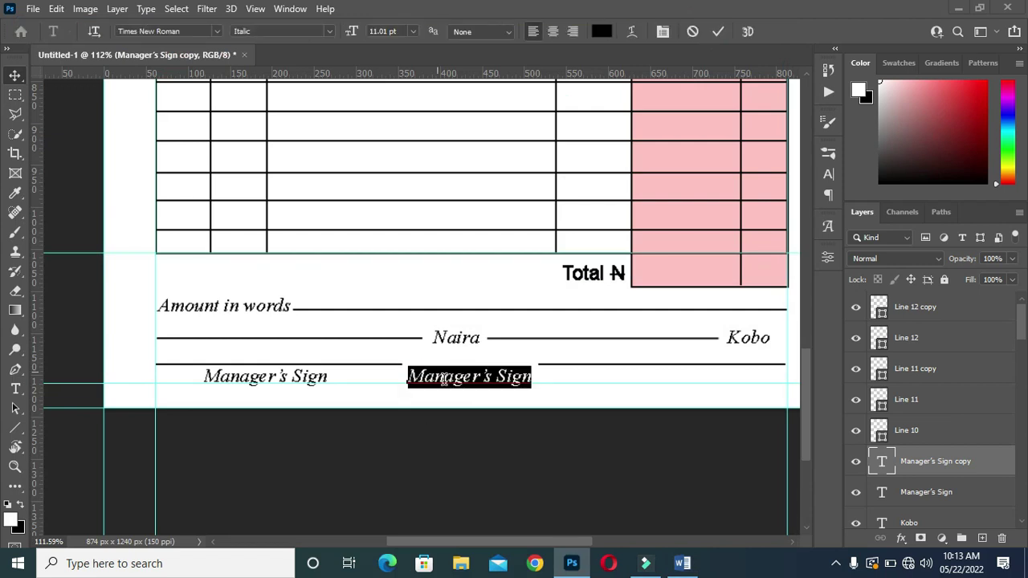
key("ctrl+v")
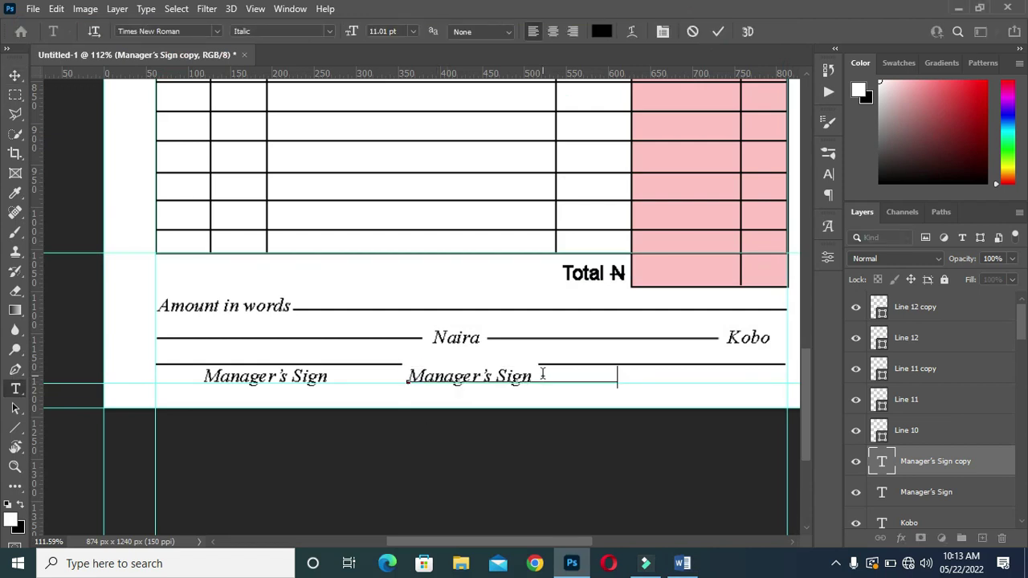
left_click(540, 380)
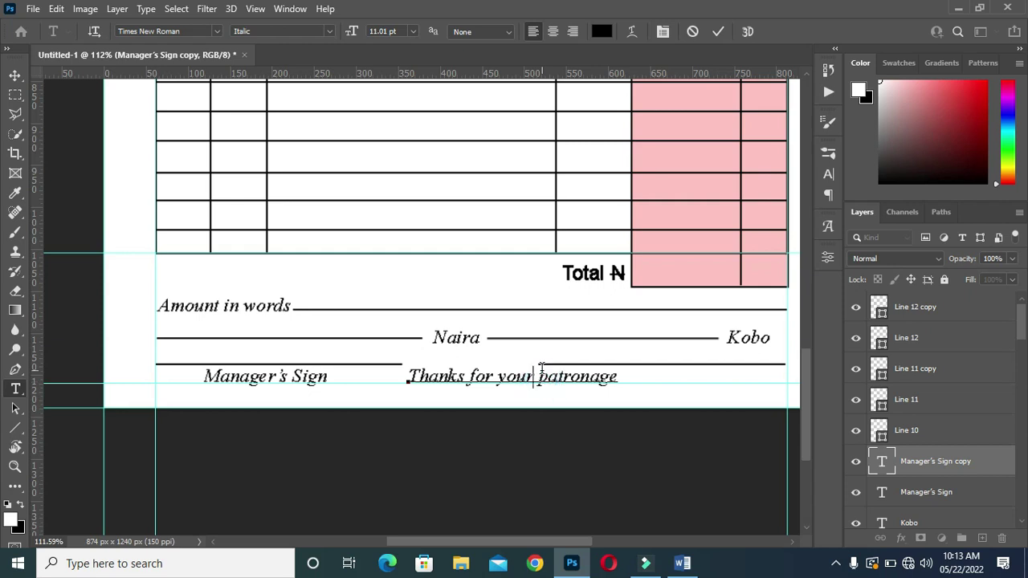
key("Return")
left_click(718, 31)
key("v")
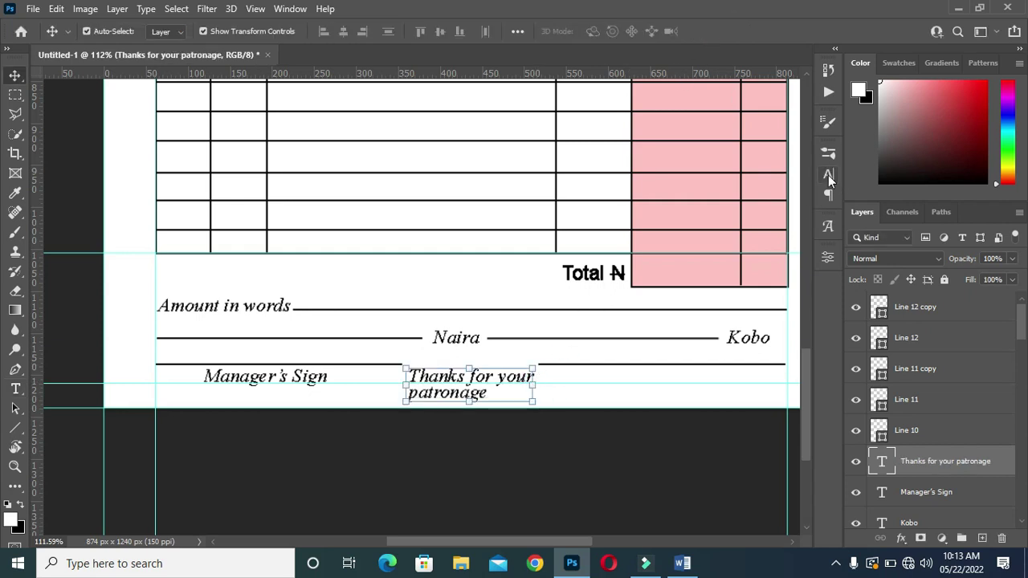
Set the leading of the "Thanks for your patronage" text to 6 pt and move it up into the gap between the signature lines
left_click(828, 175)
left_click(773, 193)
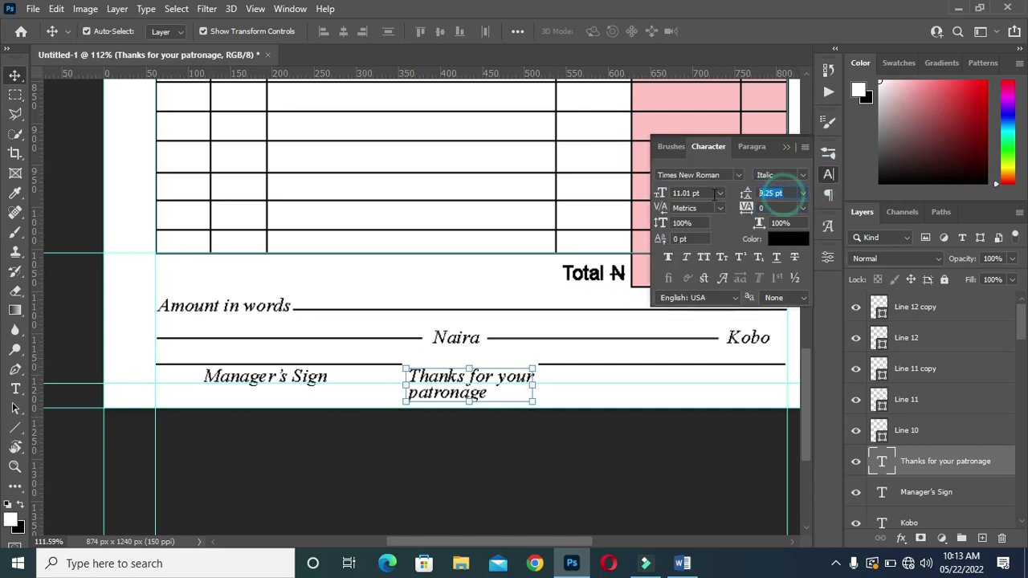
type("6")
key("Return")
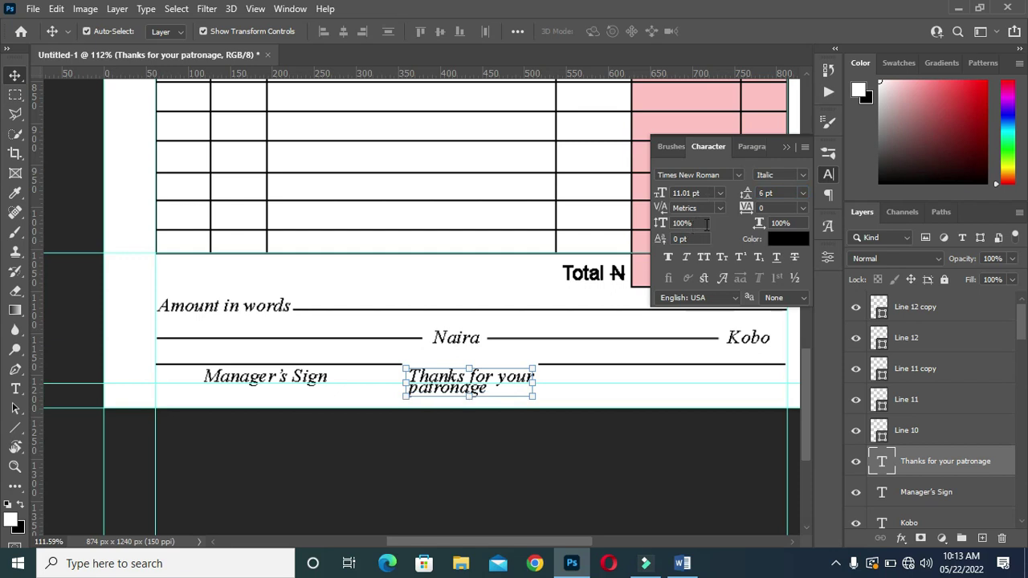
left_click(786, 147)
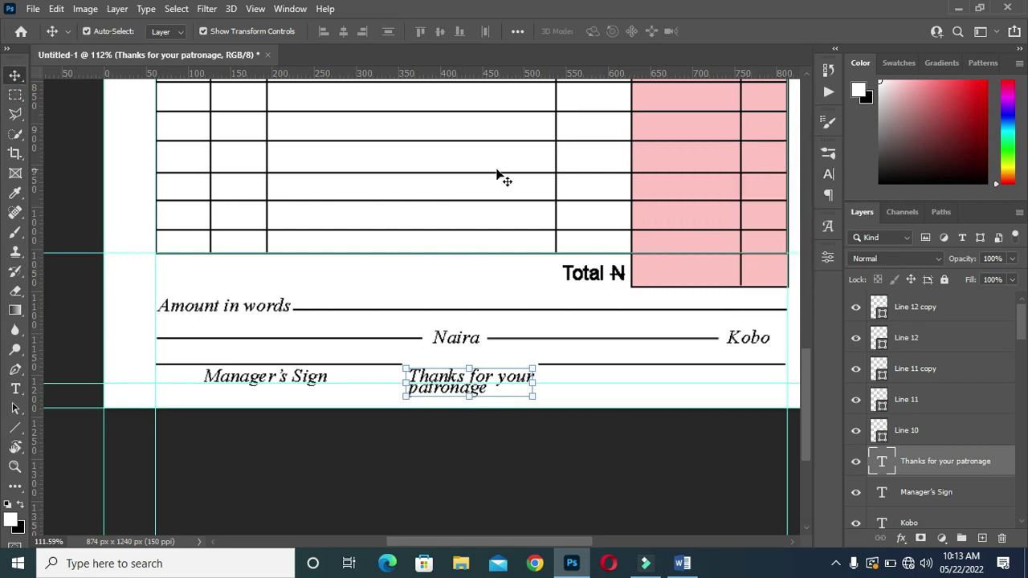
left_click_drag(518, 362, 507, 349)
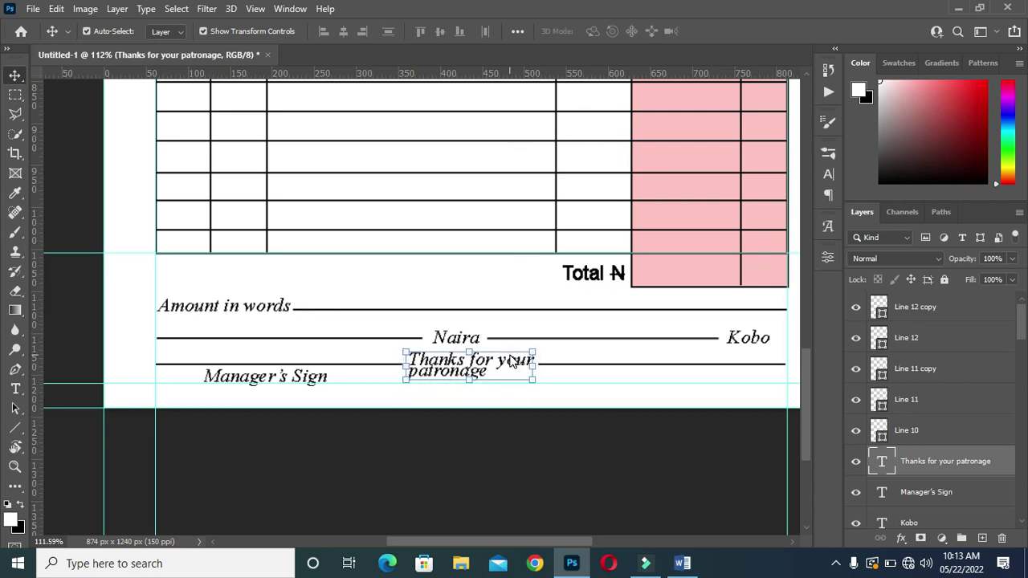
left_click(537, 440)
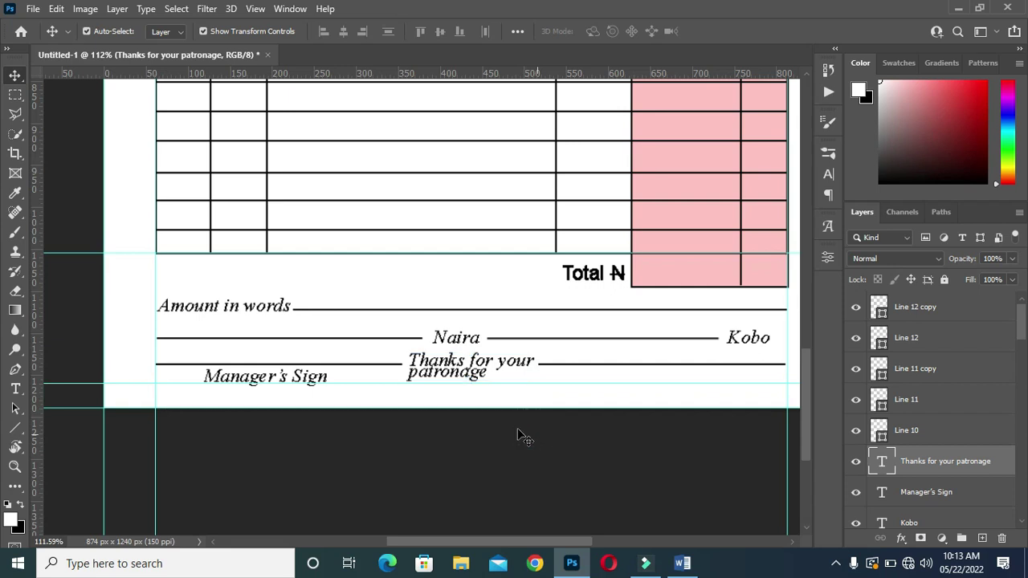
Duplicate the "Manager's Sign" label and place the copy beneath the right signature line
left_click(305, 376)
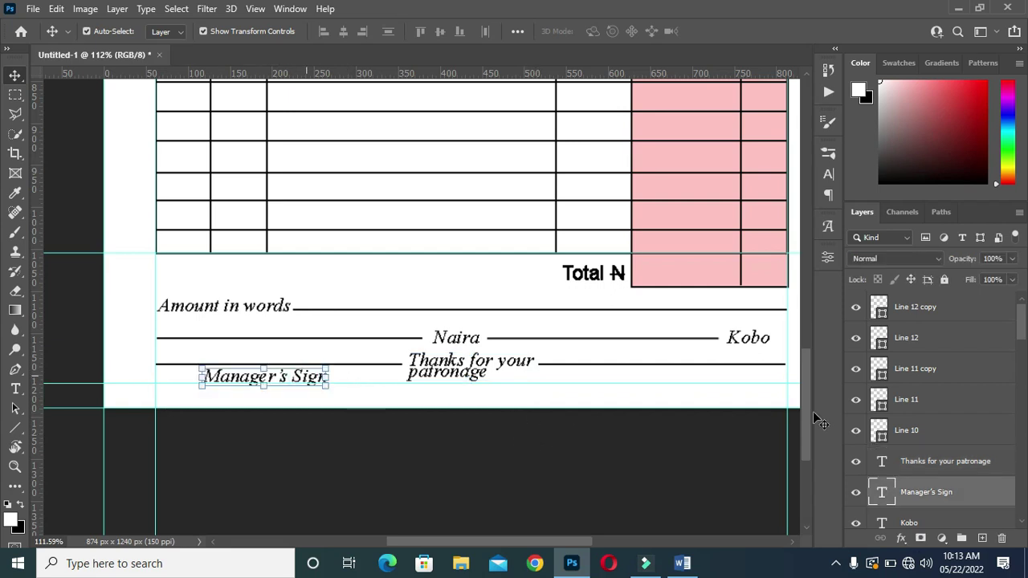
left_click_drag(957, 497, 903, 412)
left_click_drag(251, 383, 638, 390)
Copy "Customer's Sign" from the Word document and replace the duplicated label under the right signature line in Photoshop with it
left_click(682, 563)
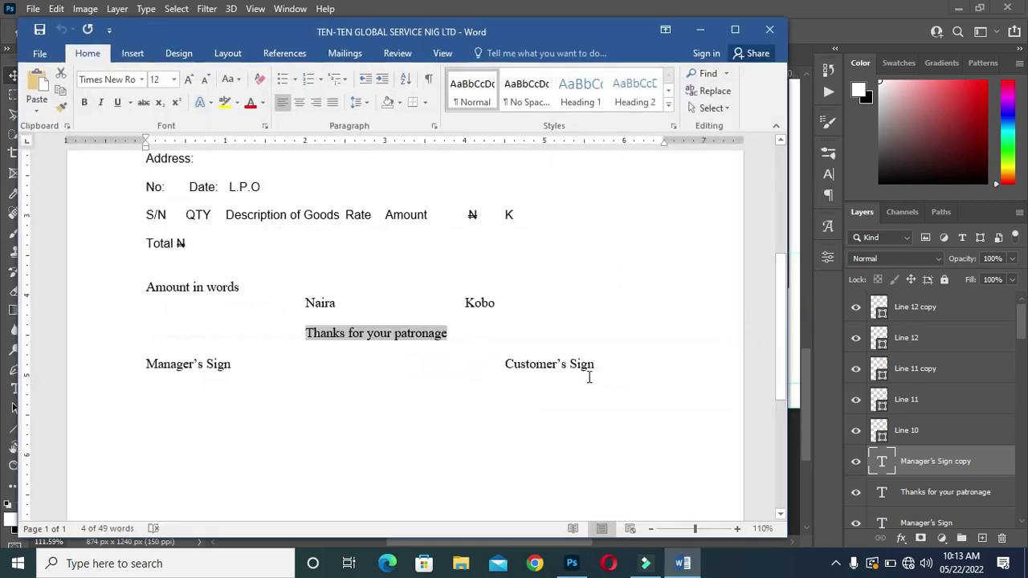
left_click_drag(502, 362, 599, 365)
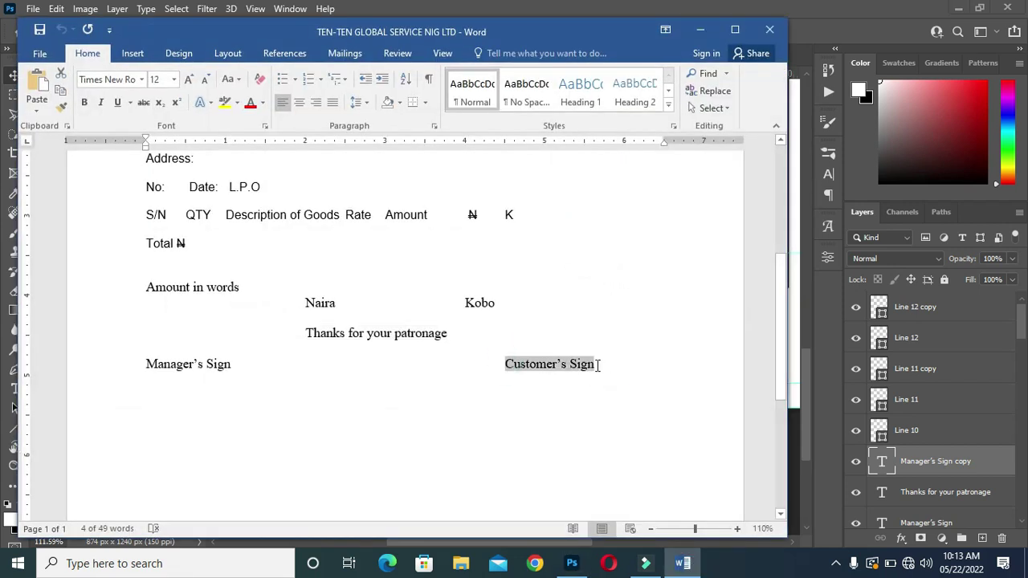
left_click(700, 30)
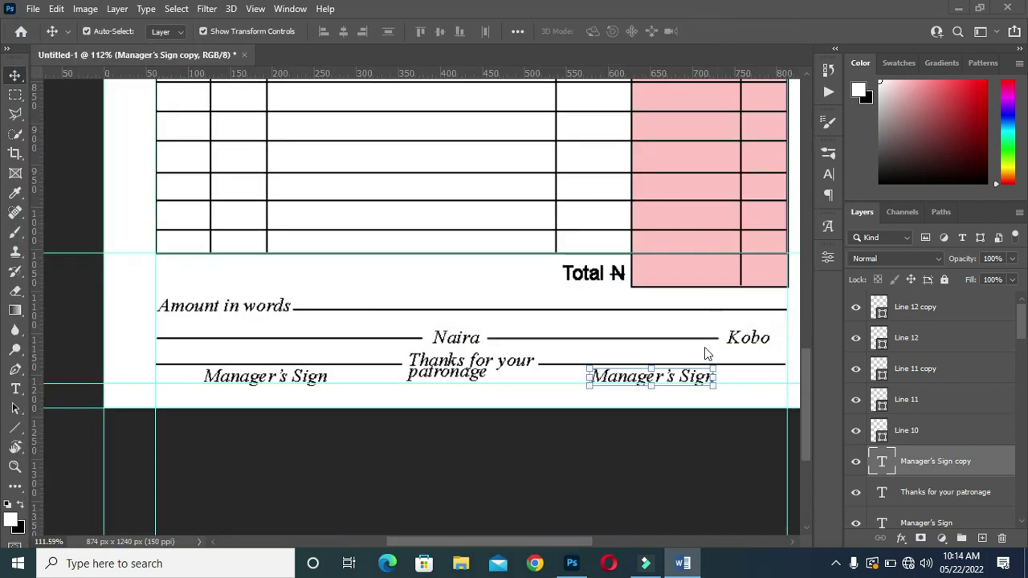
left_click(636, 375)
double_click(636, 375)
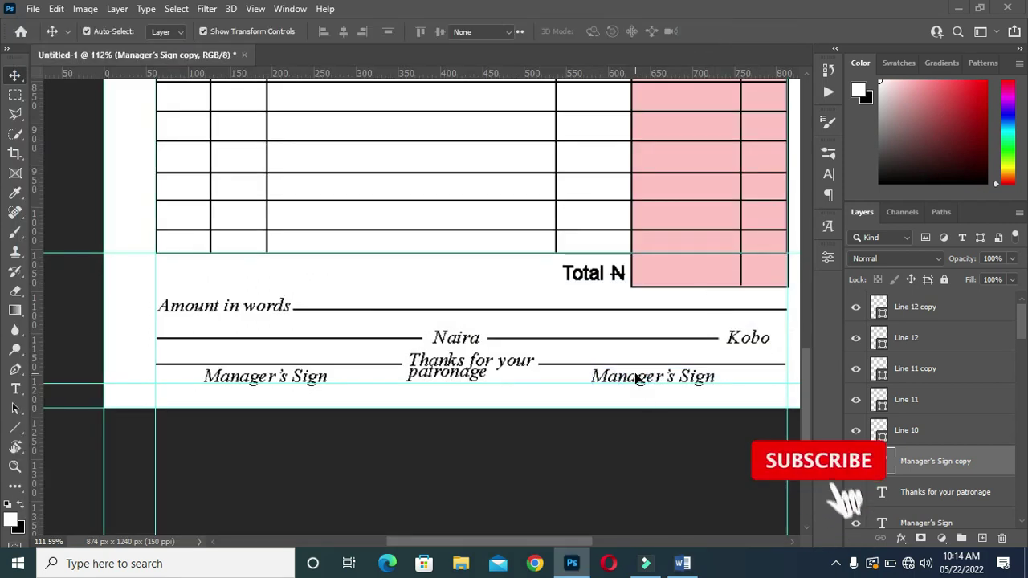
key("End")
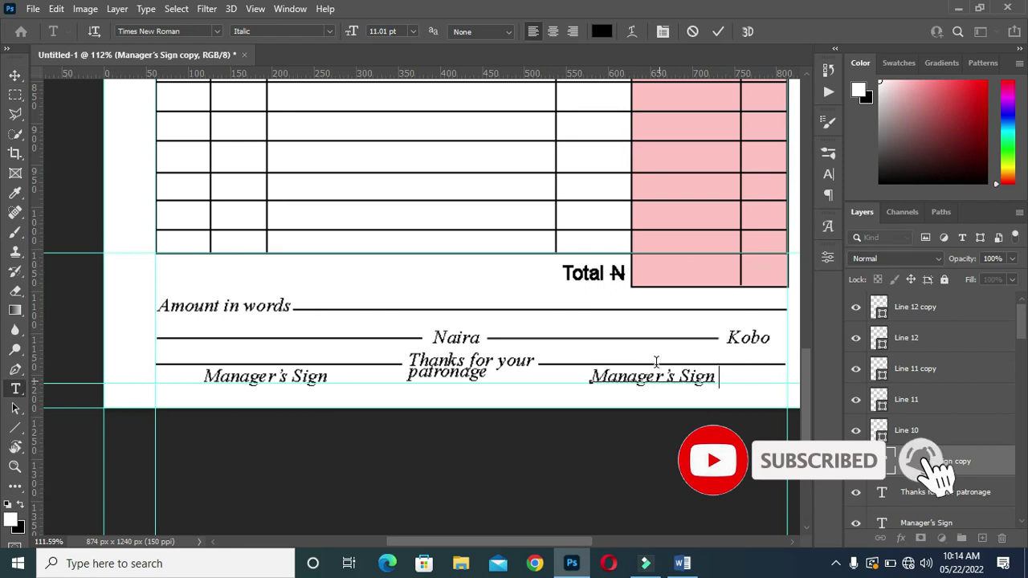
key("ctrl+a")
type("Customer's Sign")
left_click(718, 31)
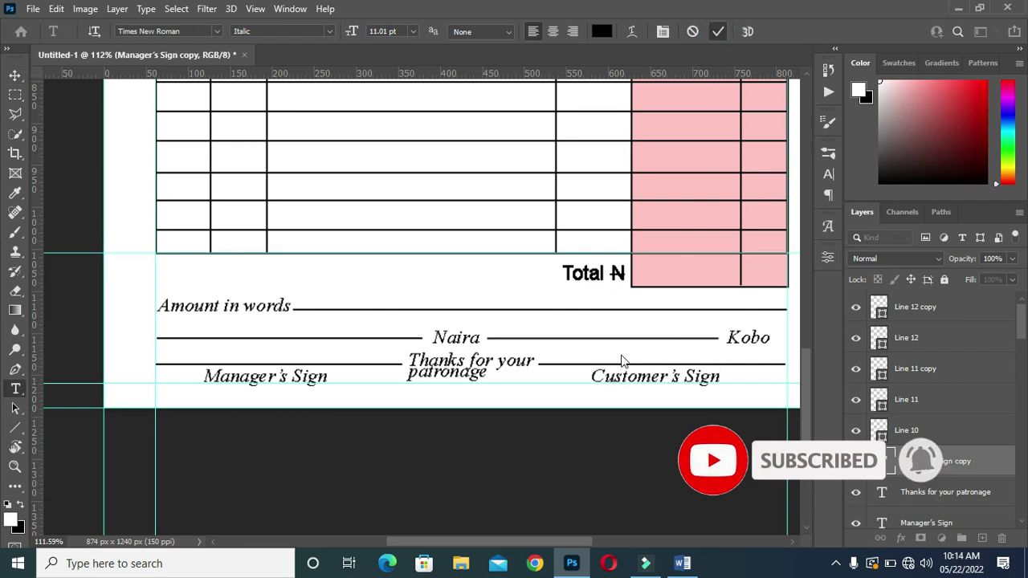
Deselect the "Customer's Sign" label and clear all guides from the invoice
scroll(575, 314, "down", 6)
key("v")
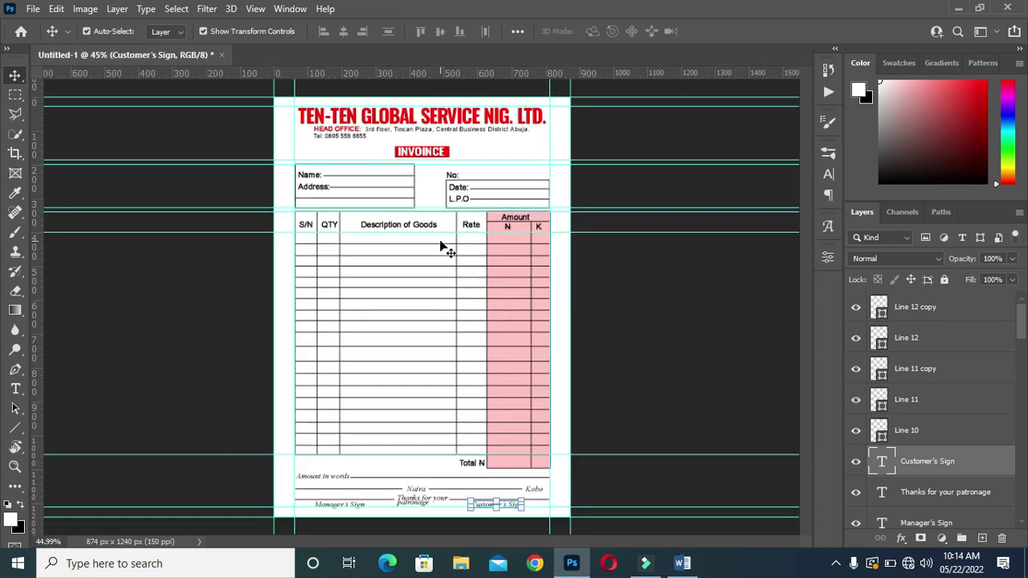
left_click(615, 266)
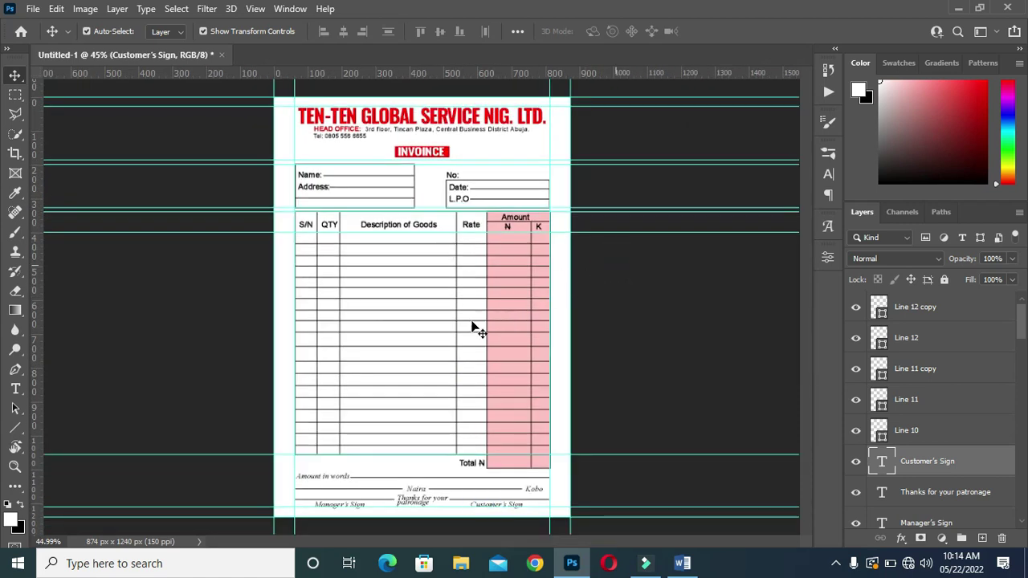
scroll(404, 354, "up", 1)
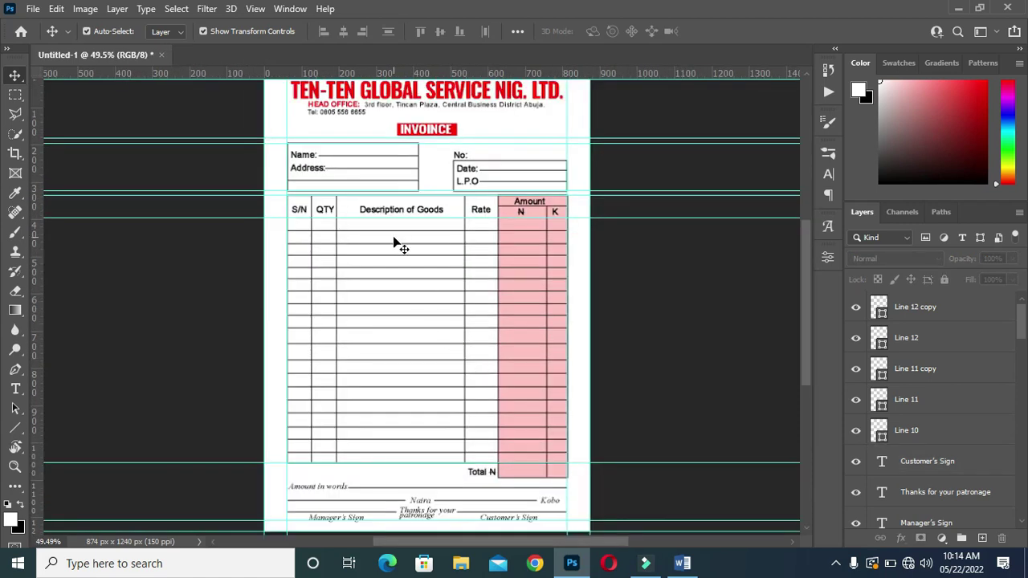
scroll(393, 241, "down", 1)
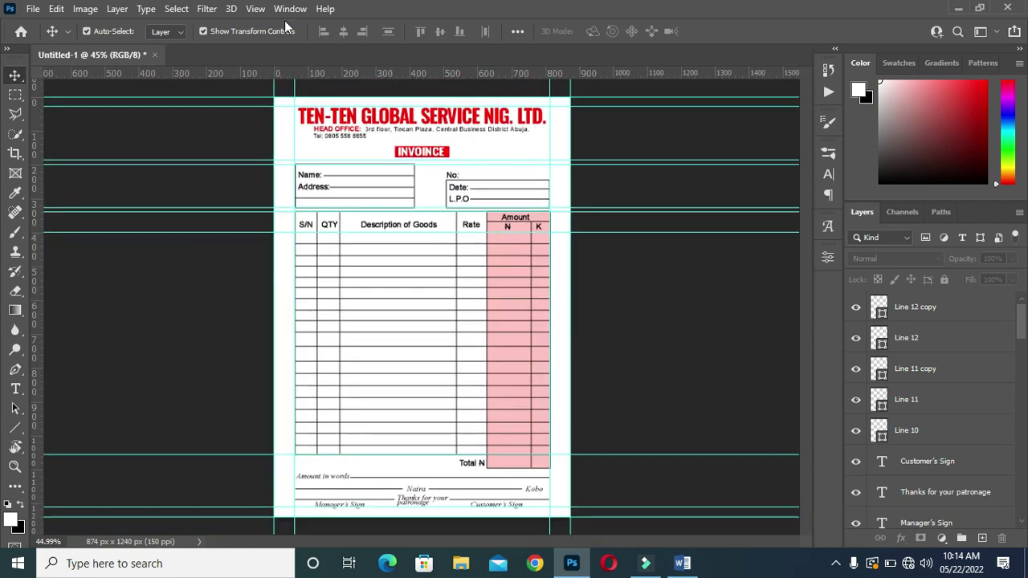
left_click(254, 8)
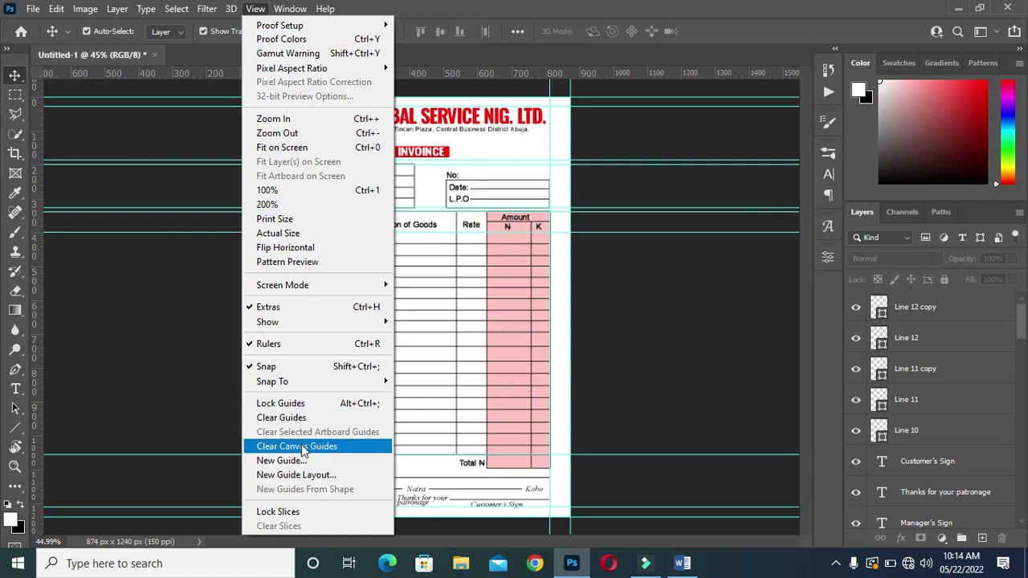
left_click(297, 417)
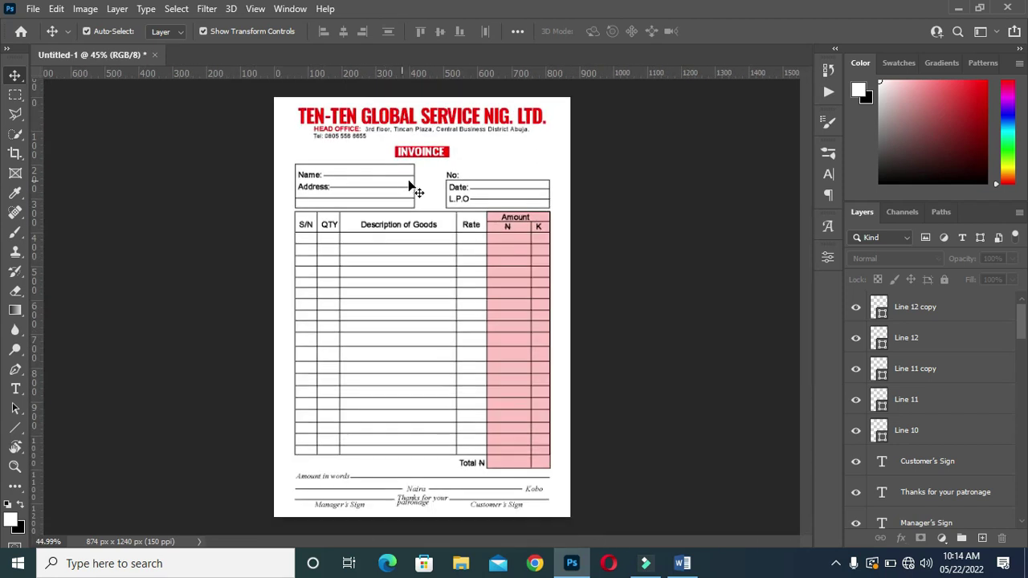
scroll(427, 134, "up", 5)
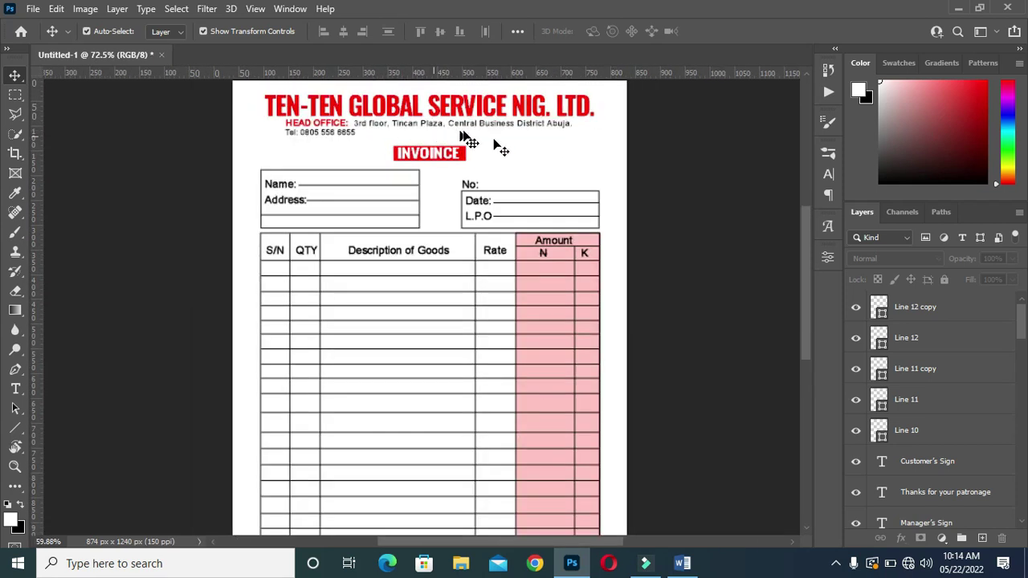
scroll(463, 136, "down", 3)
scroll(367, 425, "up", 1)
scroll(408, 265, "down", 1)
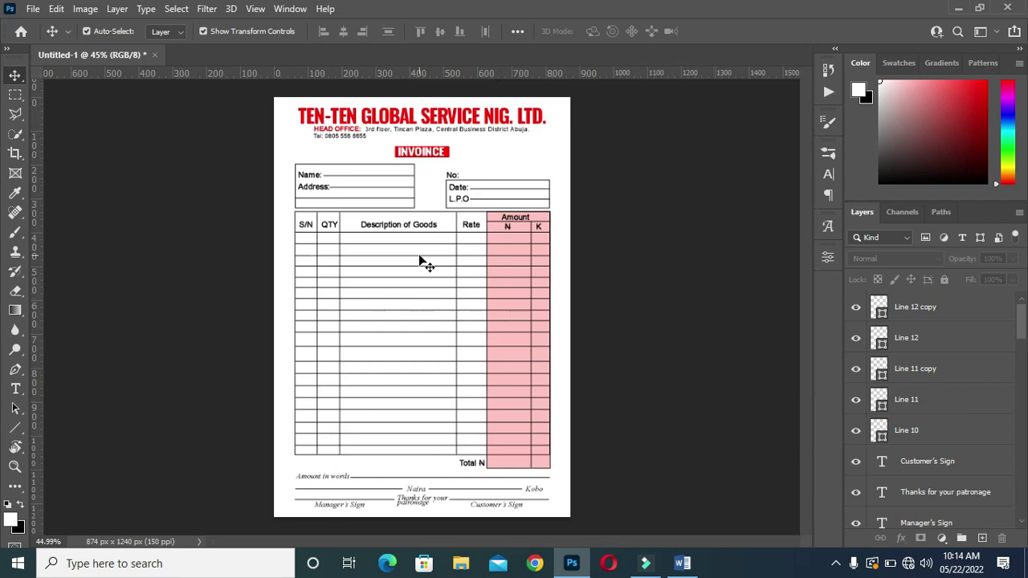
scroll(386, 269, "up", 1)
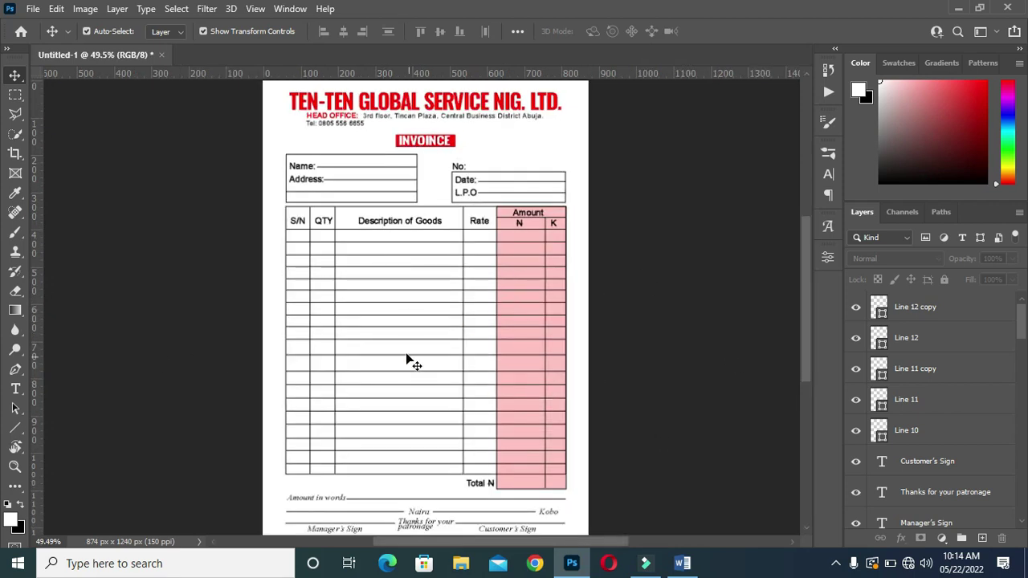
scroll(386, 307, "down", 1)
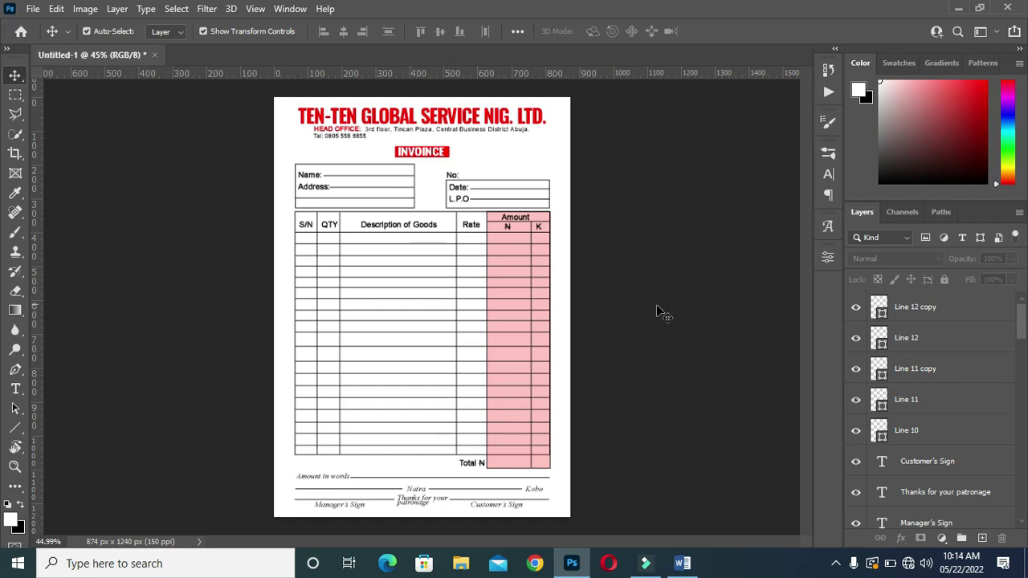
Select the line layers from Line 12 copy down to Line 10
left_click(913, 303)
left_click(929, 434)
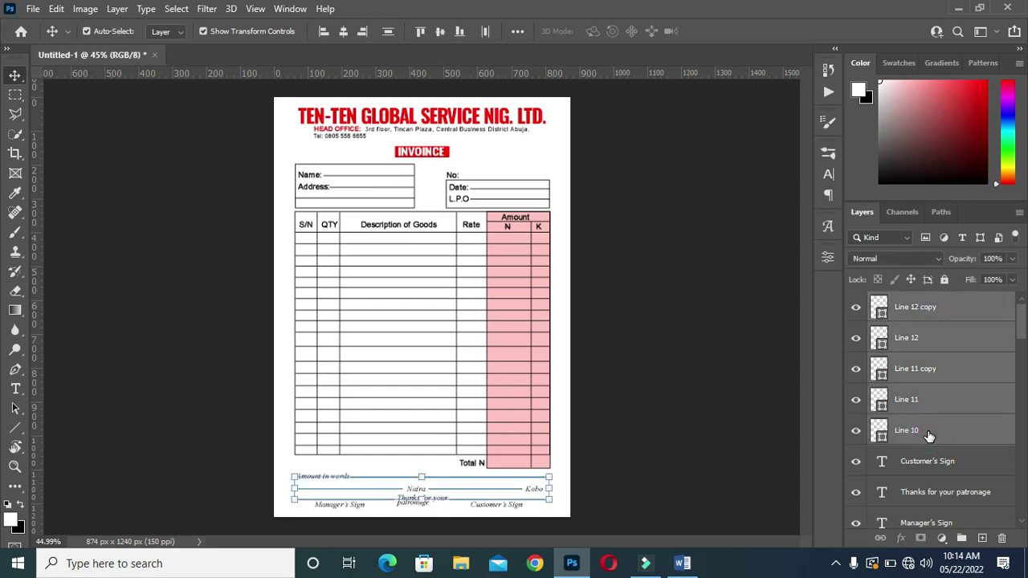